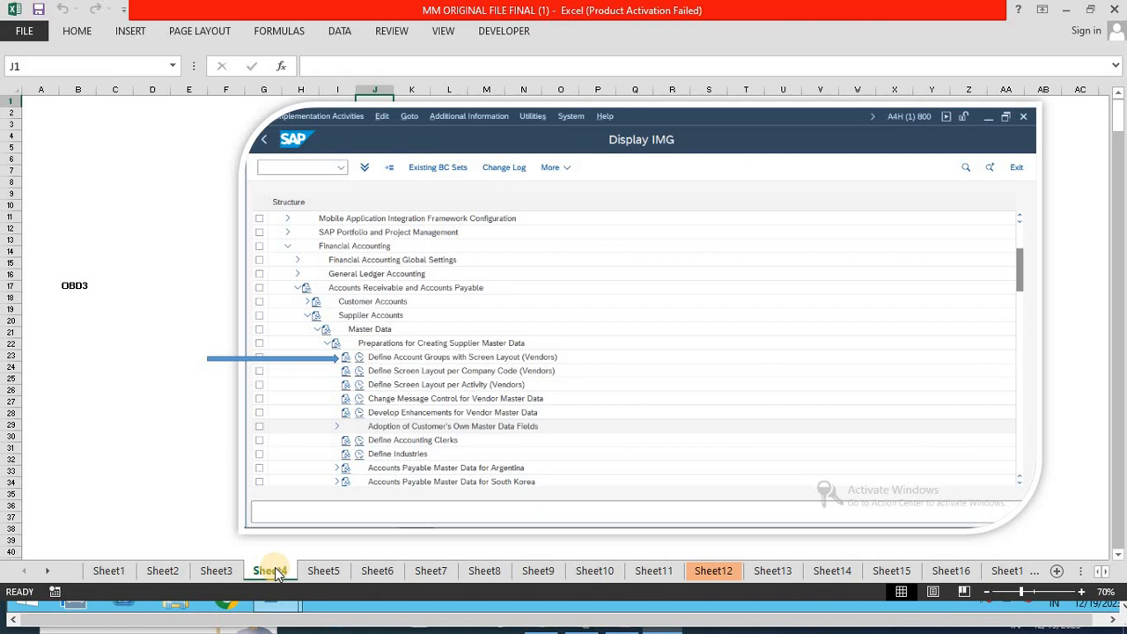
- Switch from the Excel workbook to the SAP remote desktop session and start transaction SM12
left_click(323, 570)
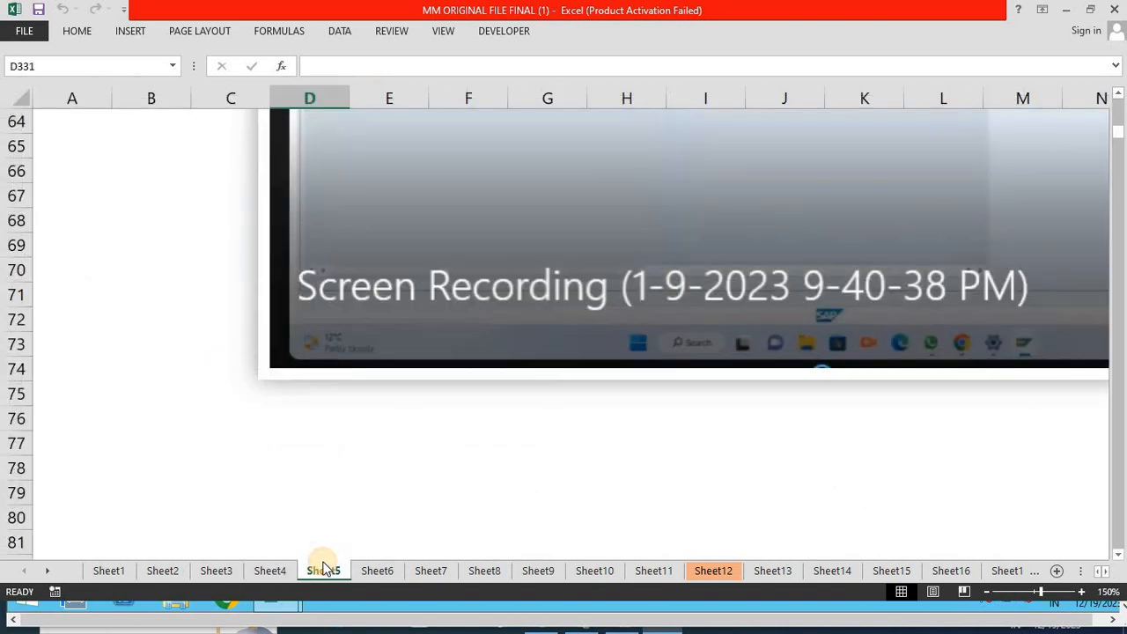
left_click(421, 484)
key("alt+Tab")
key("alt+Tab")
key("alt+Tab")
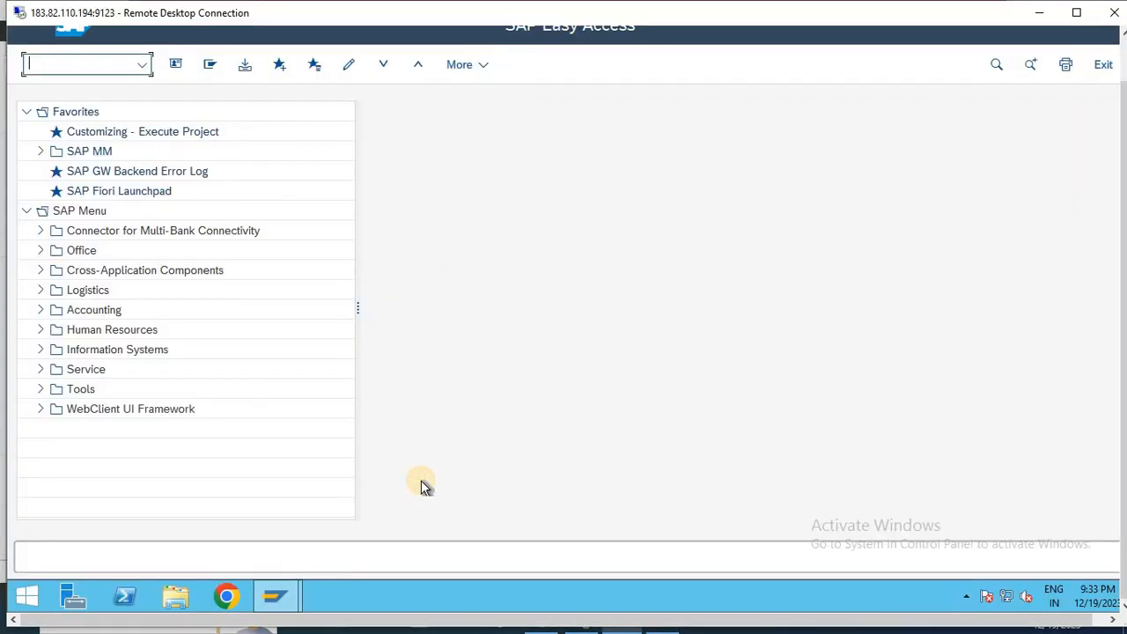
type("SM12")
key("Return")
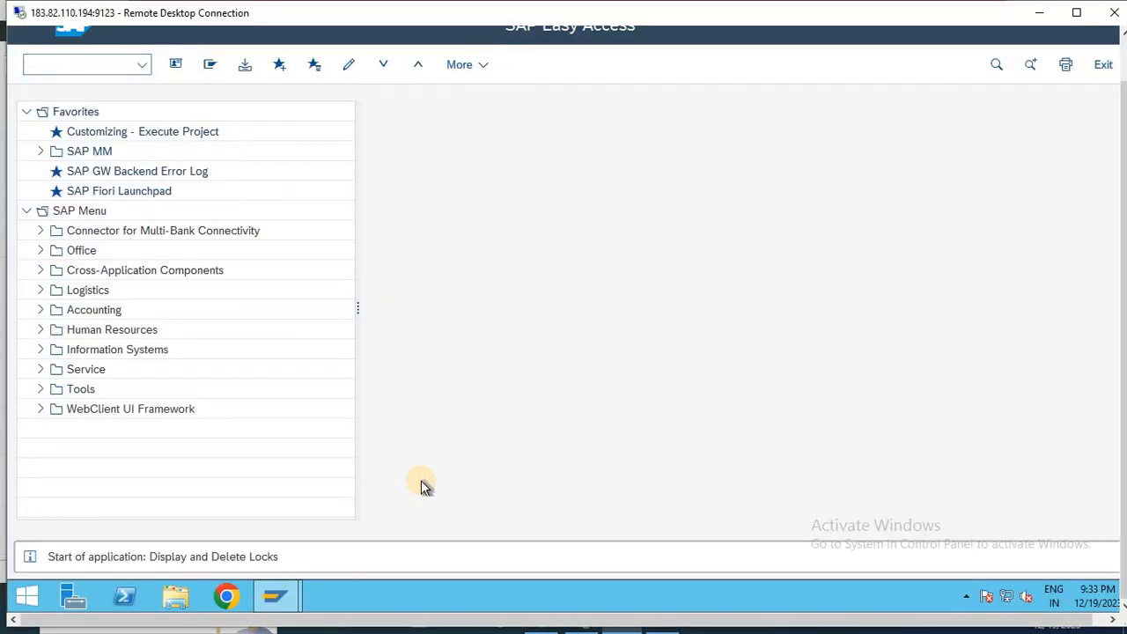
- Clear the user name from the lock search criteria and search for all locks in client 800
key("BackSpace")
key("BackSpace")
key("BackSpace")
key("BackSpace")
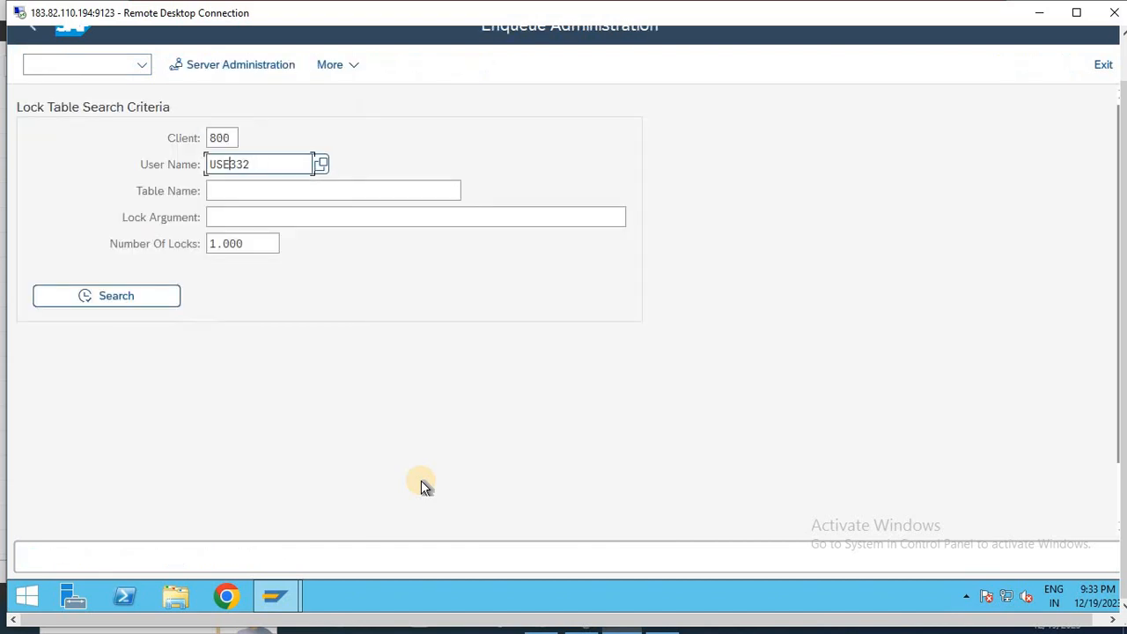
key("BackSpace")
key("BackSpace")
key("BackSpace")
left_click(109, 295)
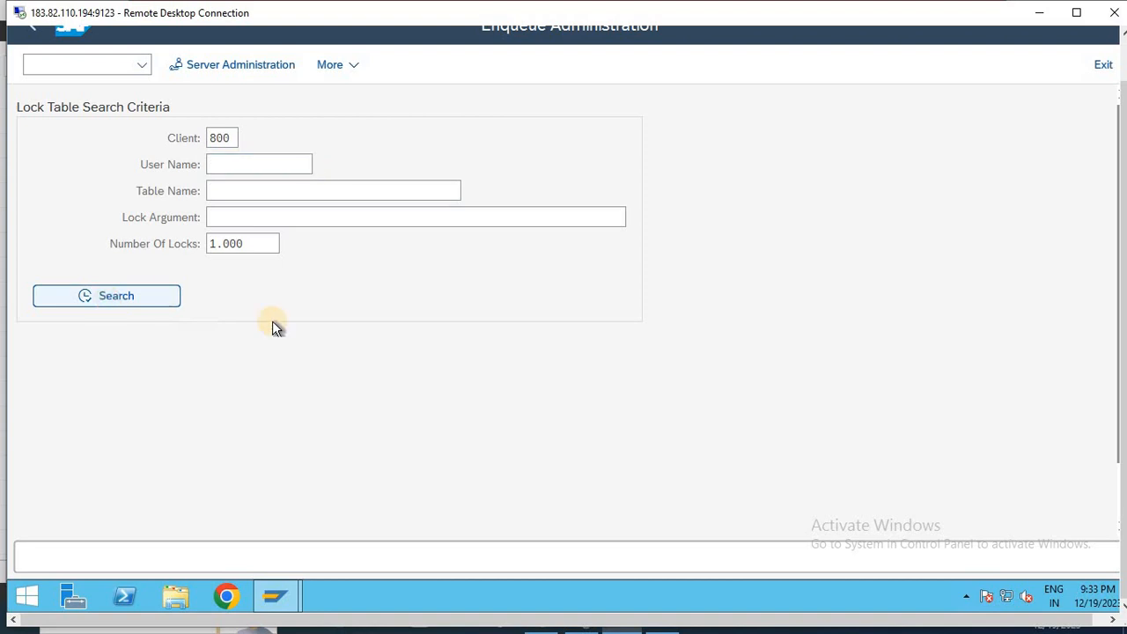
- Select and delete all entries in the lock table, and return to SAP Easy Access
left_click(29, 418)
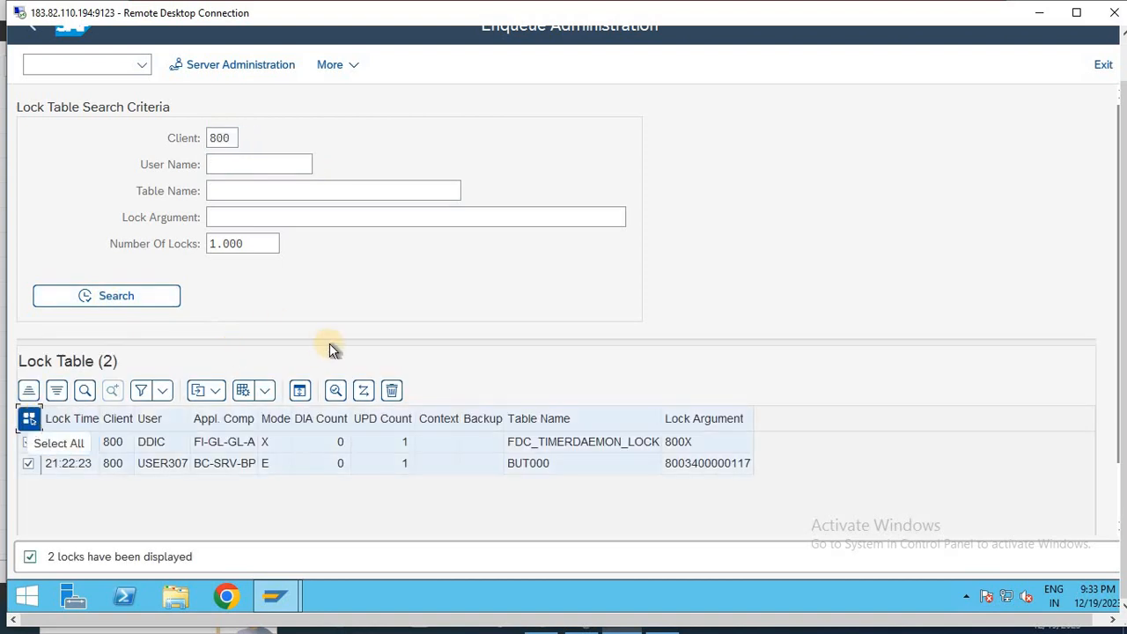
left_click(392, 392)
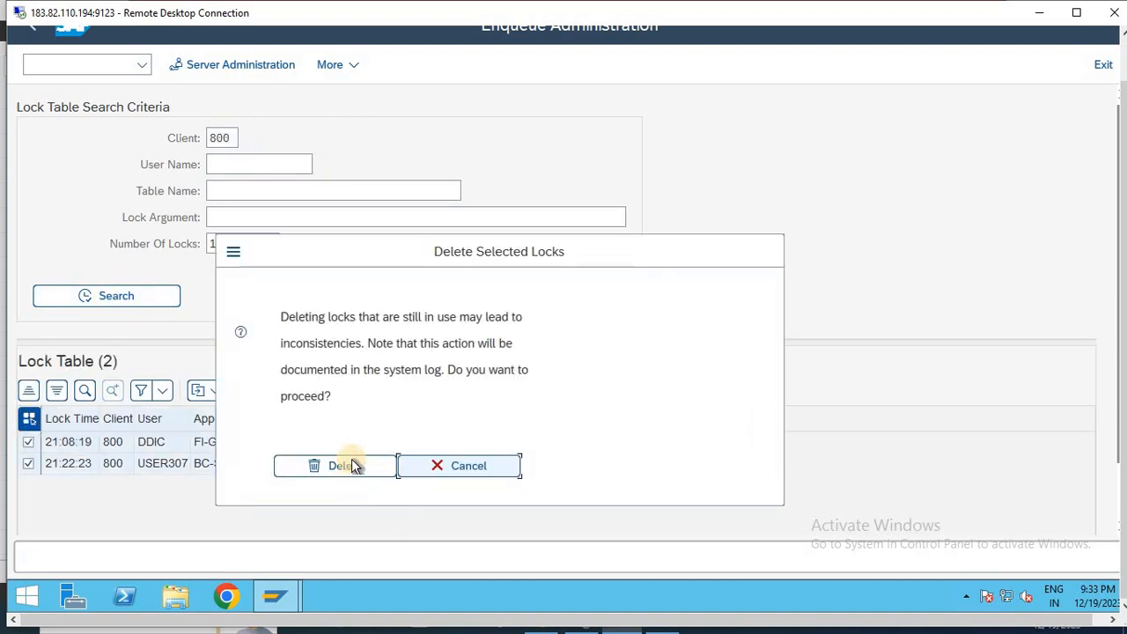
left_click(345, 461)
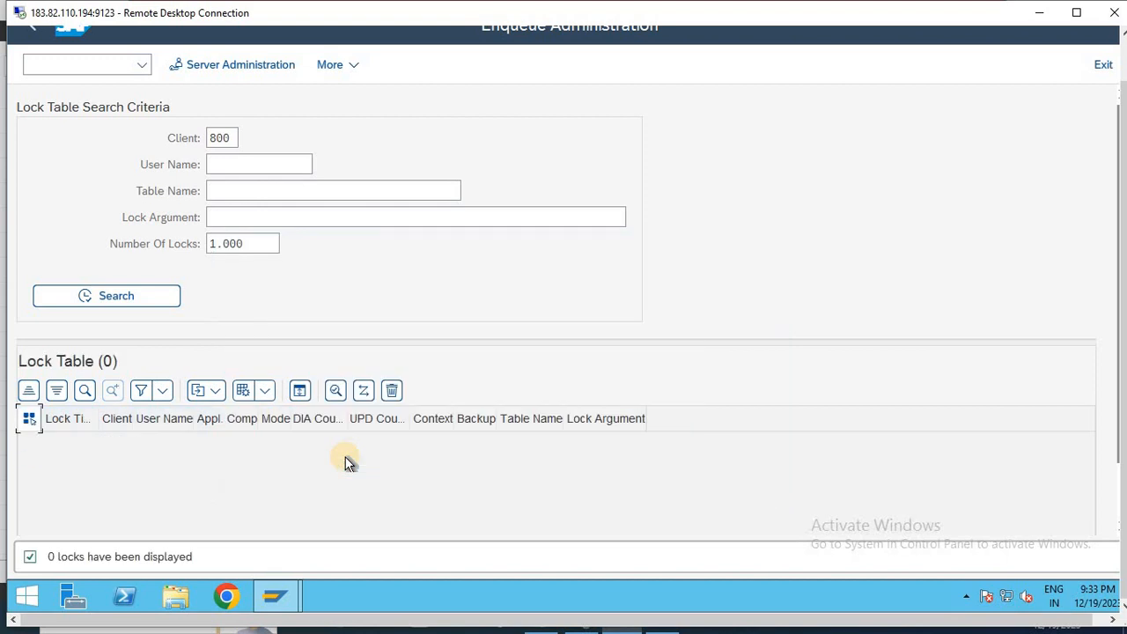
key("F3")
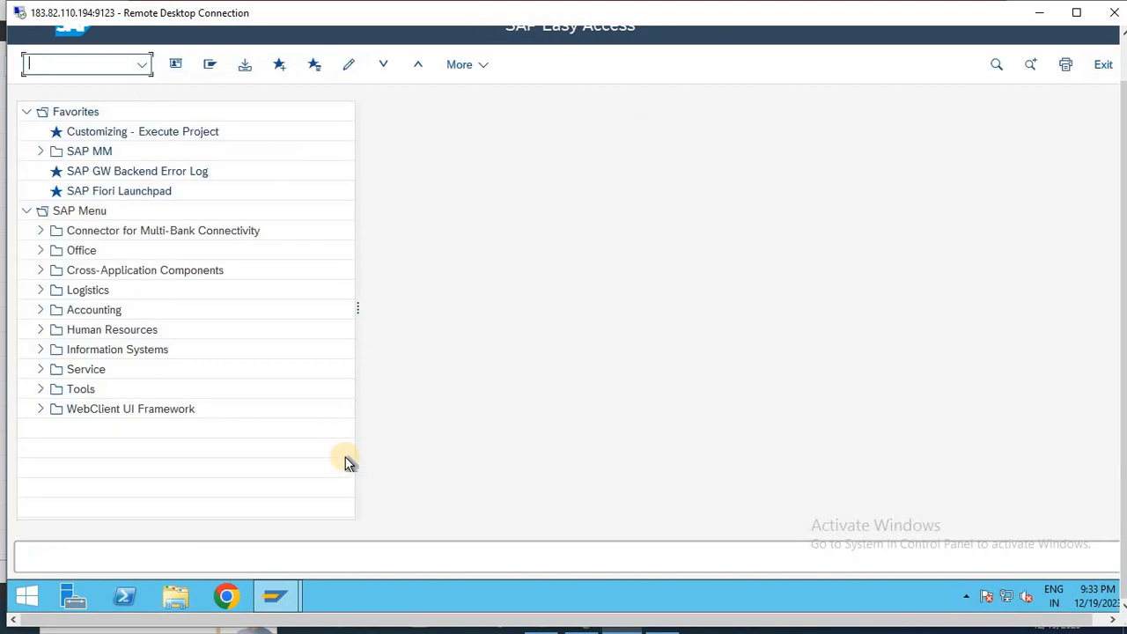
- Start transaction SPRO and display the SAP Reference IMG
type("SPRO")
key("Return")
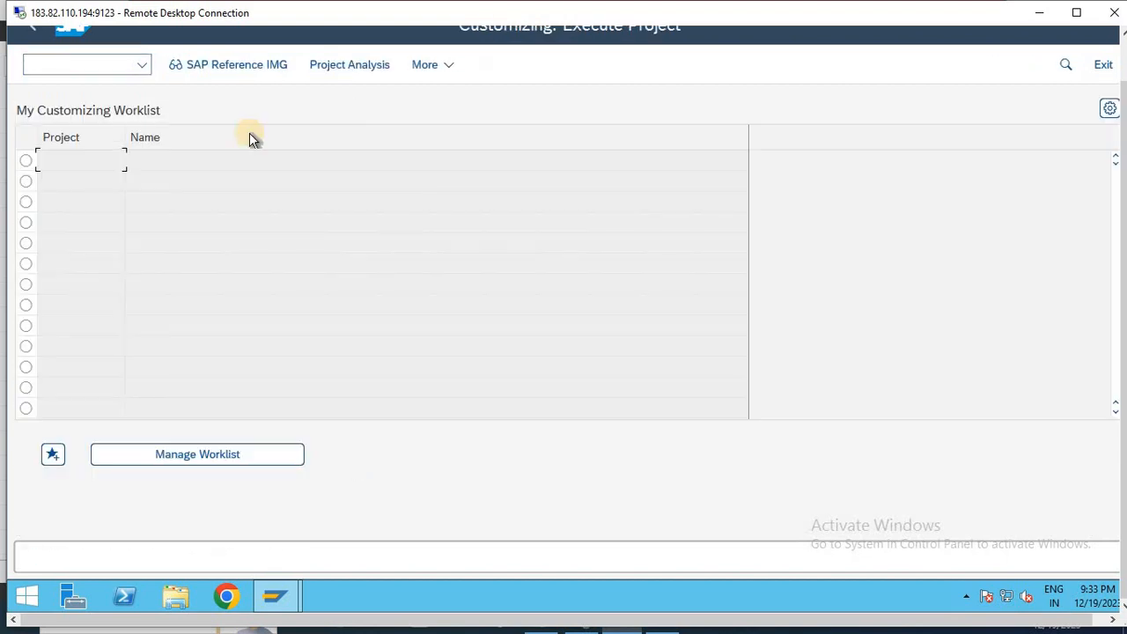
left_click(235, 65)
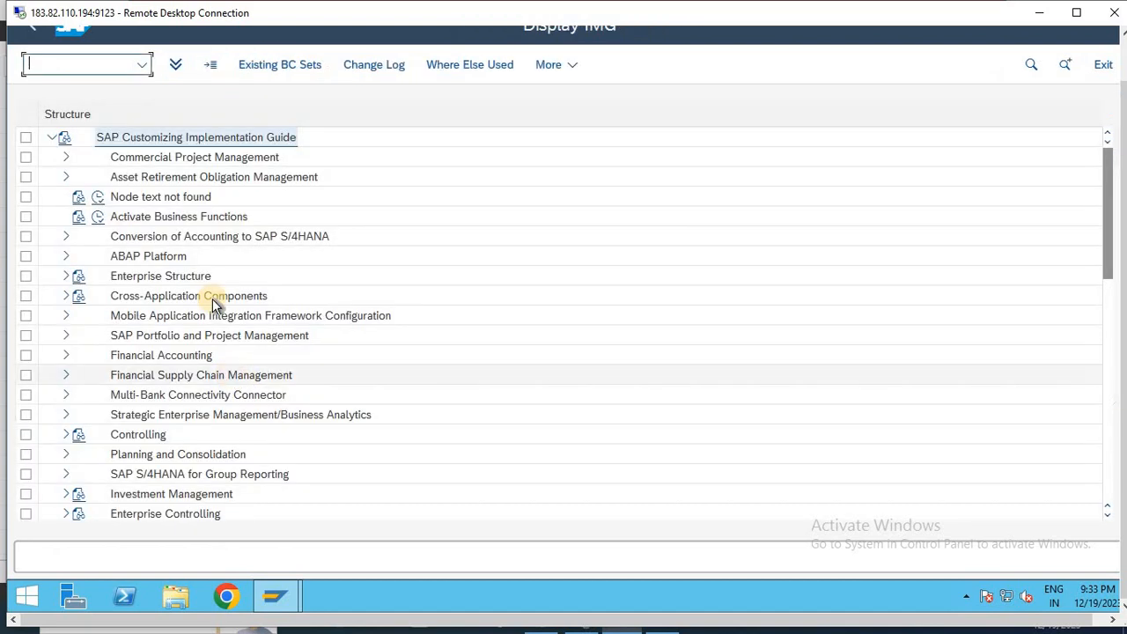
- Expand Financial Accounting and its Accounts Receivable and Accounts Payable node in the implementation guide
left_click(170, 356)
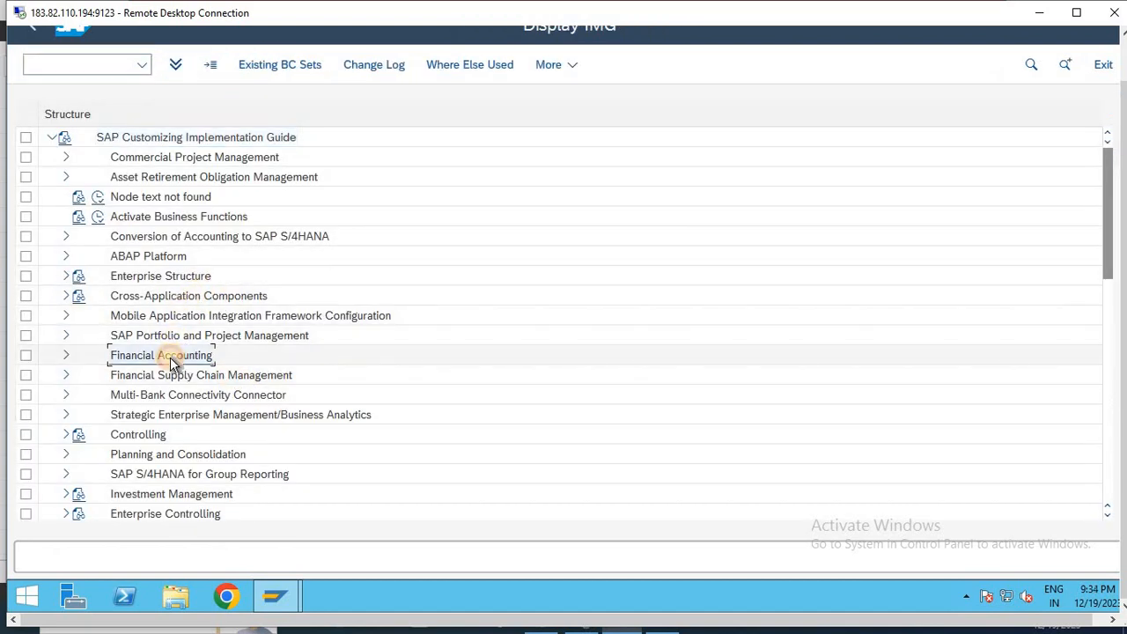
key("Right")
key("Down")
key("Down")
key("Down")
key("Down")
key("Down")
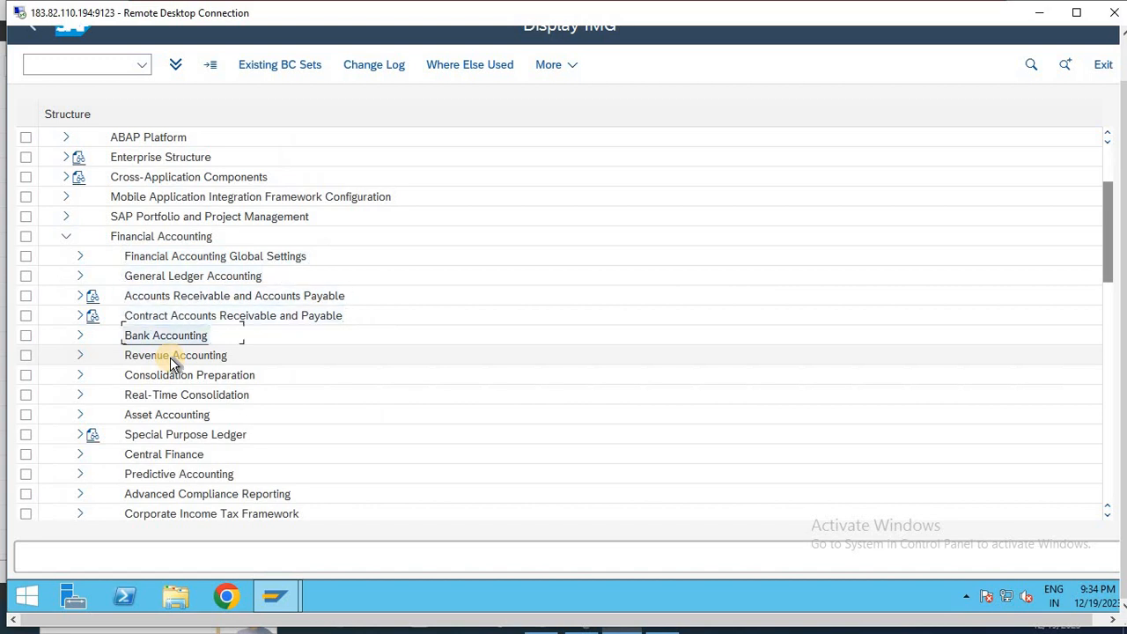
key("Up")
key("Up")
key("Right")
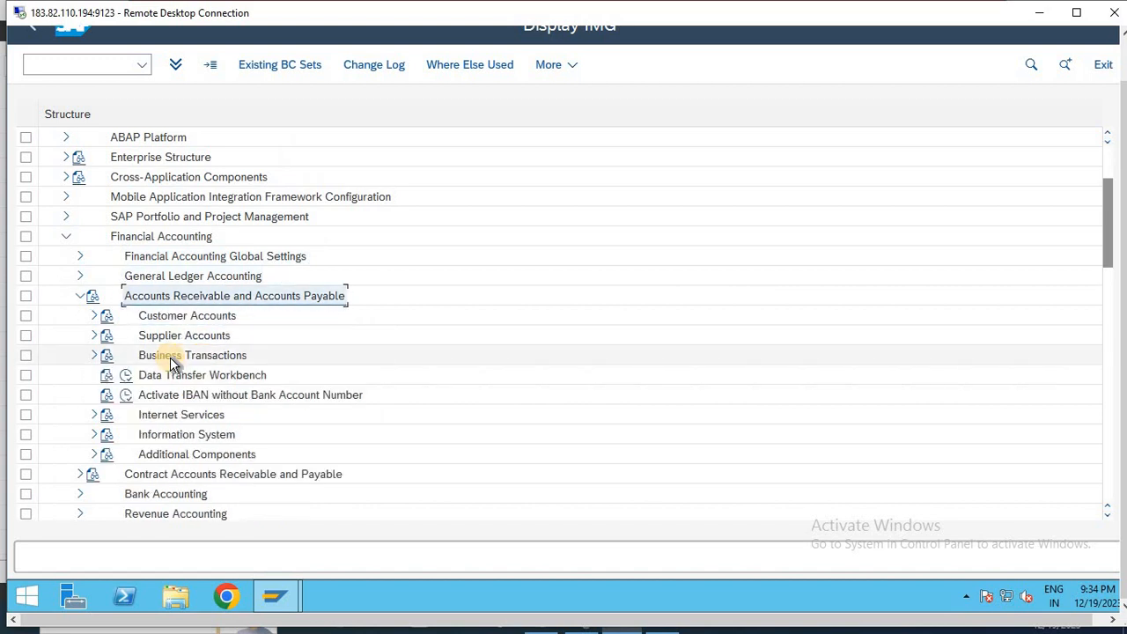
- Open Define Account Groups with Screen Layout (Vendors) under Supplier Accounts, Master Data, Preparations for Creating Supplier Master Data
key("Down")
key("Down")
key("Right")
key("Down")
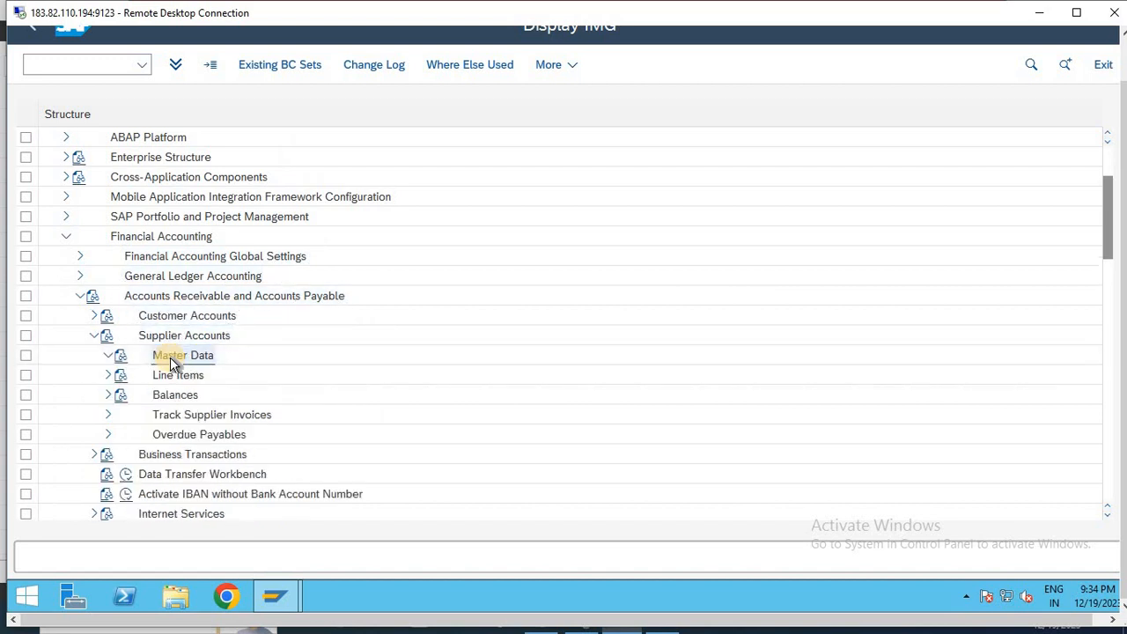
key("Right")
key("Down")
key("Right")
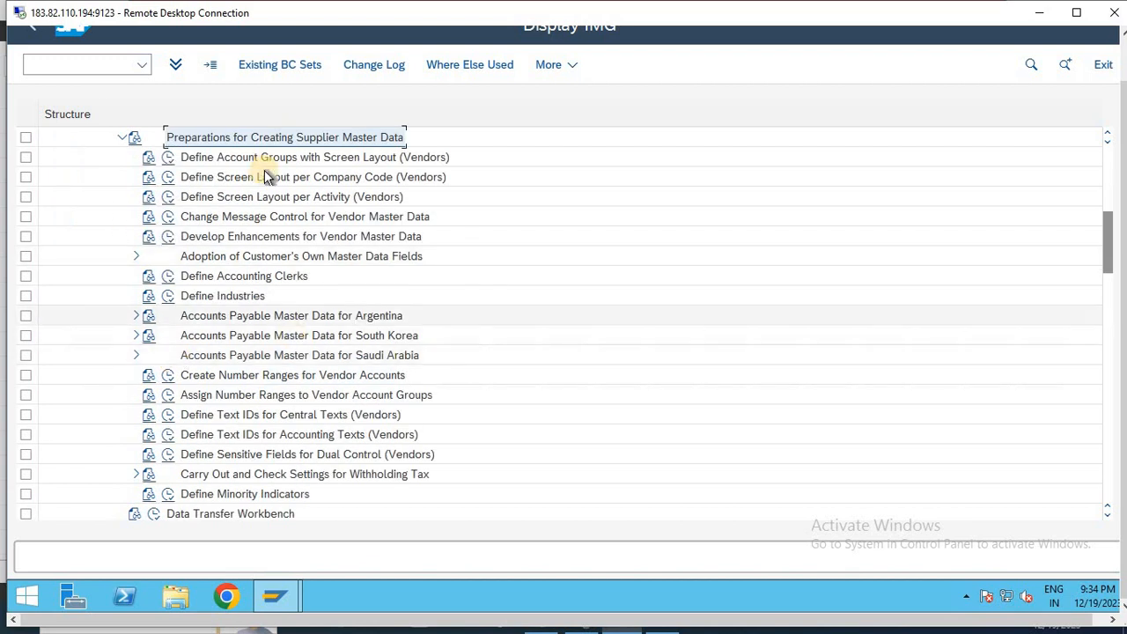
left_click(254, 163)
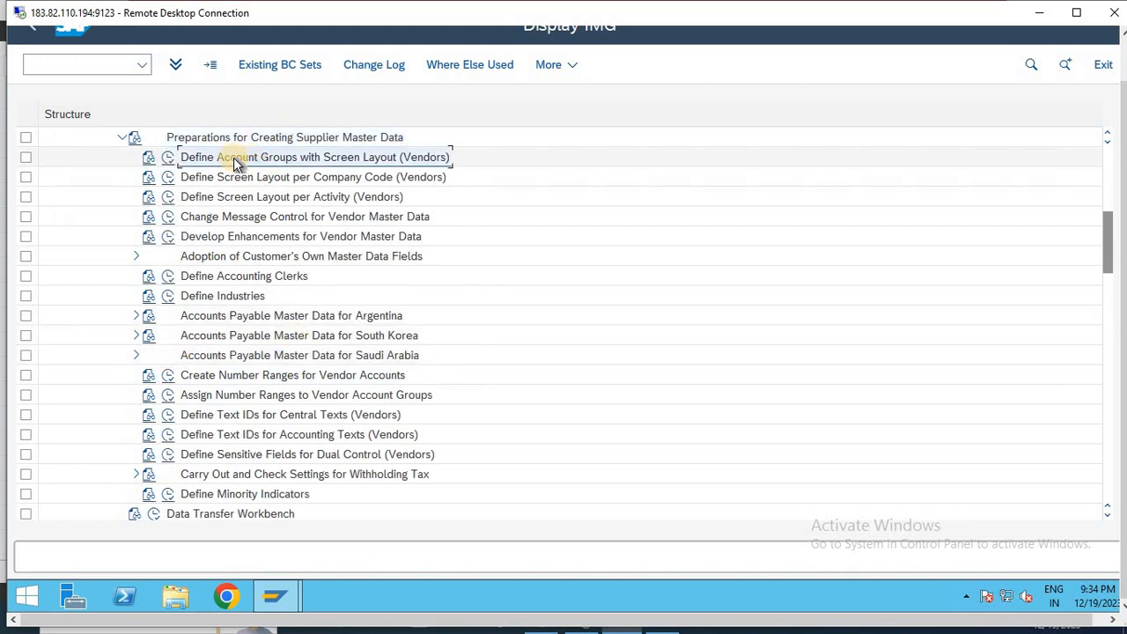
left_click(168, 156)
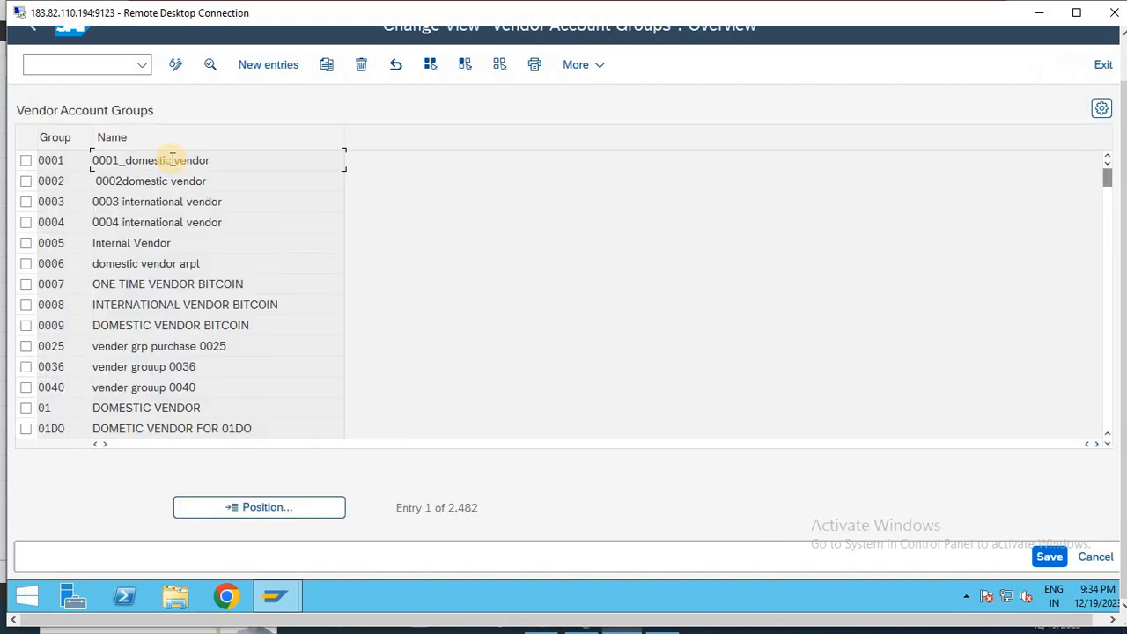
- Create a new vendor account group RAW1 with the meaning DOMESTIC VENDOR
left_click(258, 69)
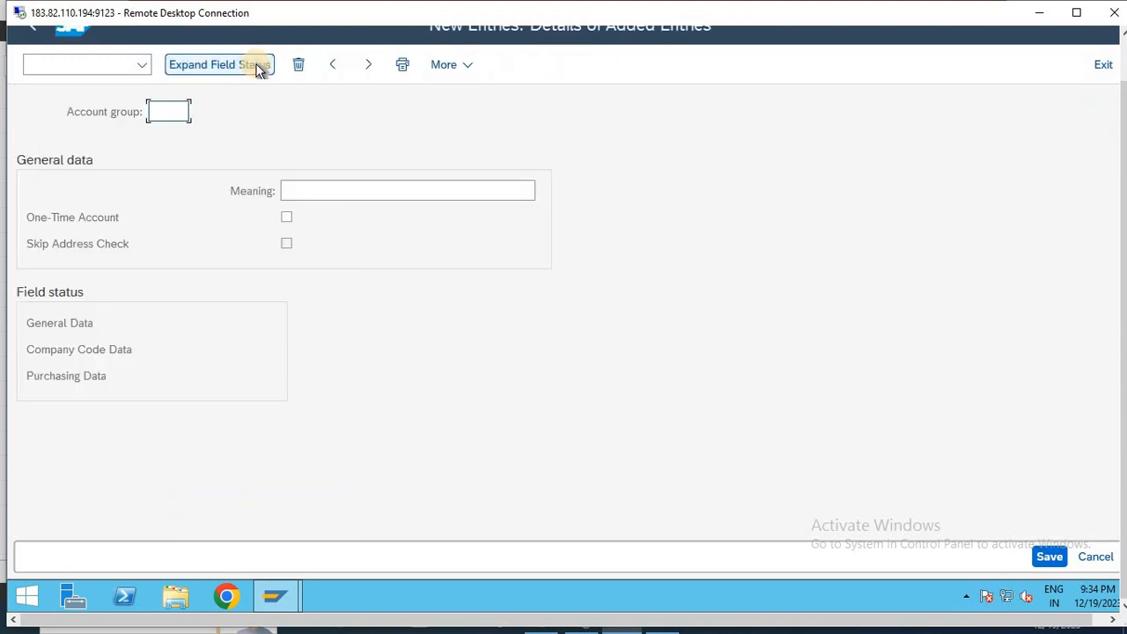
left_click(1118, 78)
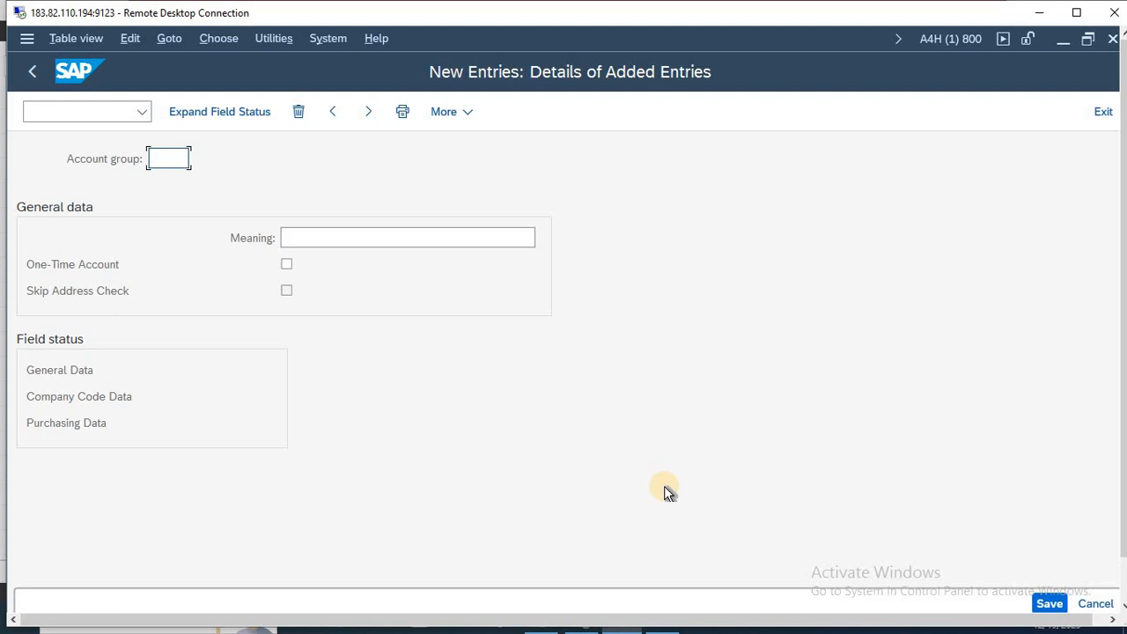
type("RAW1")
key("Tab")
type("DO")
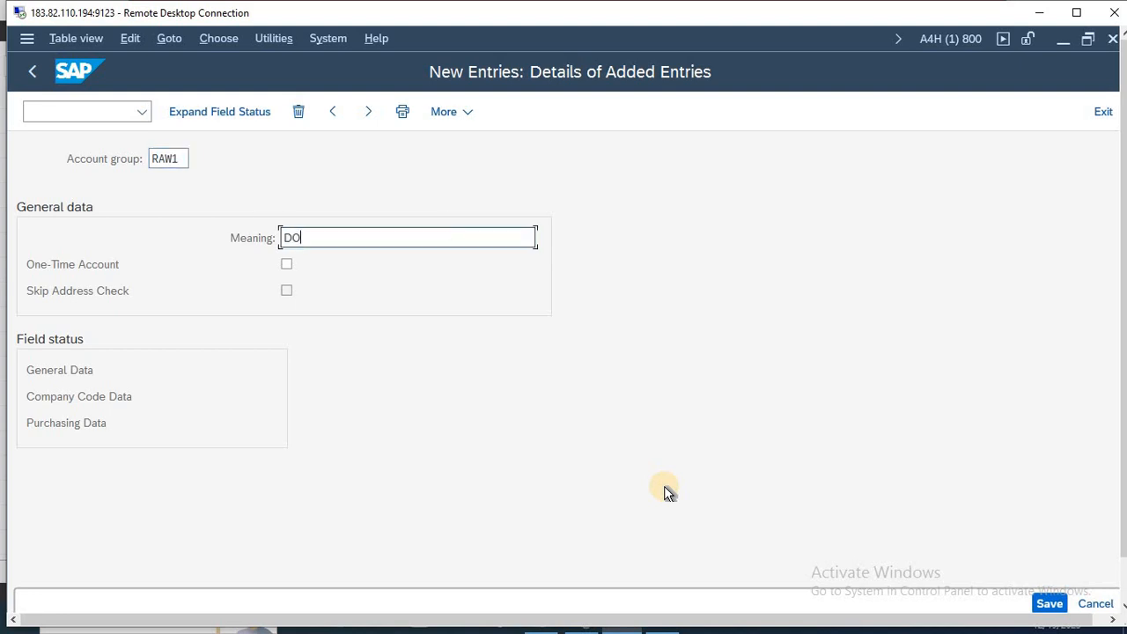
type("MESTIC VENDOR")
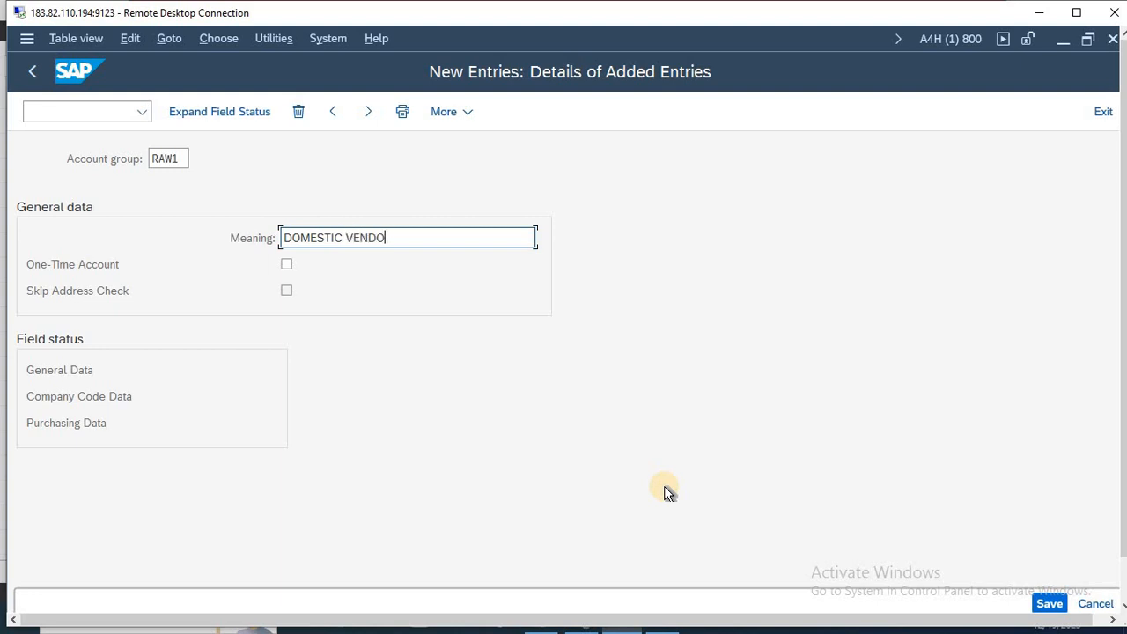
- Make Reconciliation account a required entry in RAW1's company code data, save to the SAP LIVE PROJECT customizing request, and return to the overview
double_click(110, 398)
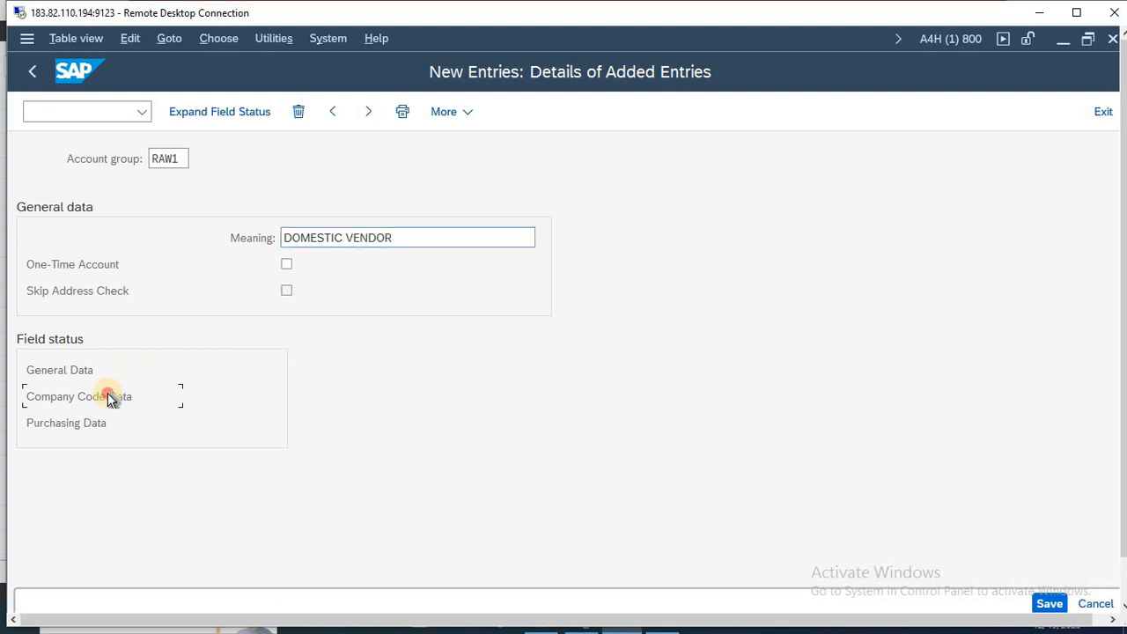
double_click(58, 316)
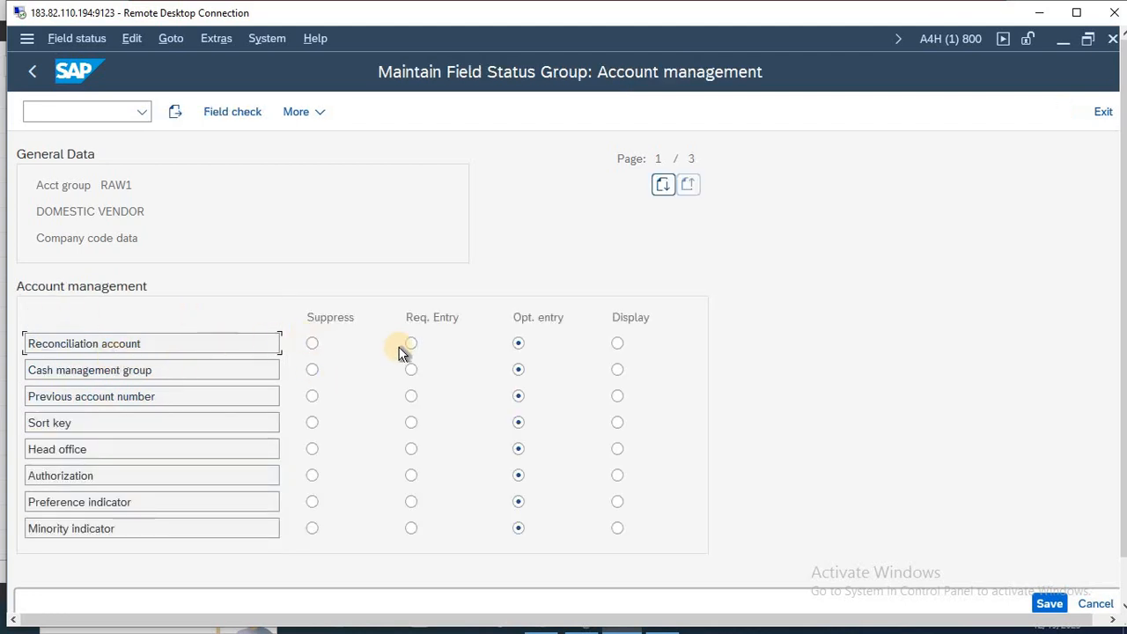
left_click(1050, 603)
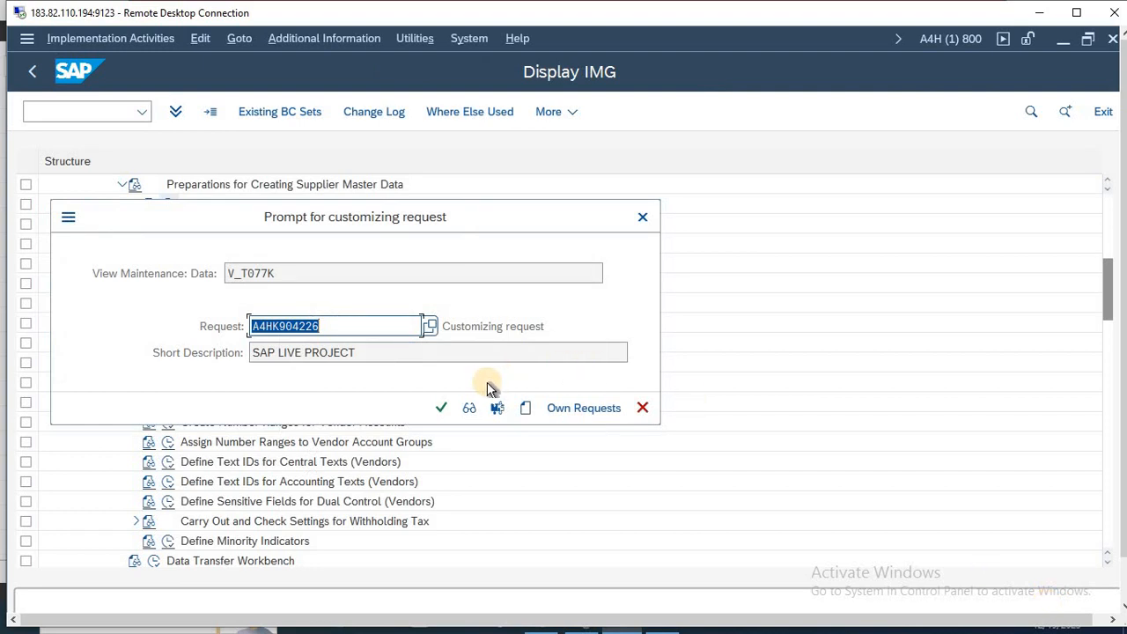
left_click(441, 407)
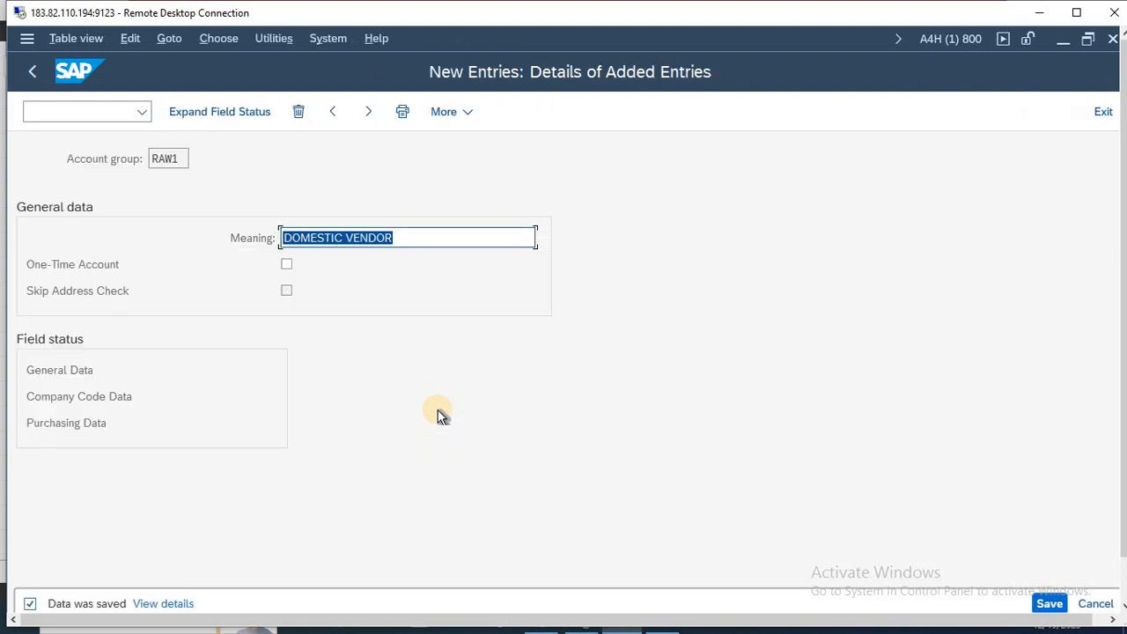
key("F3")
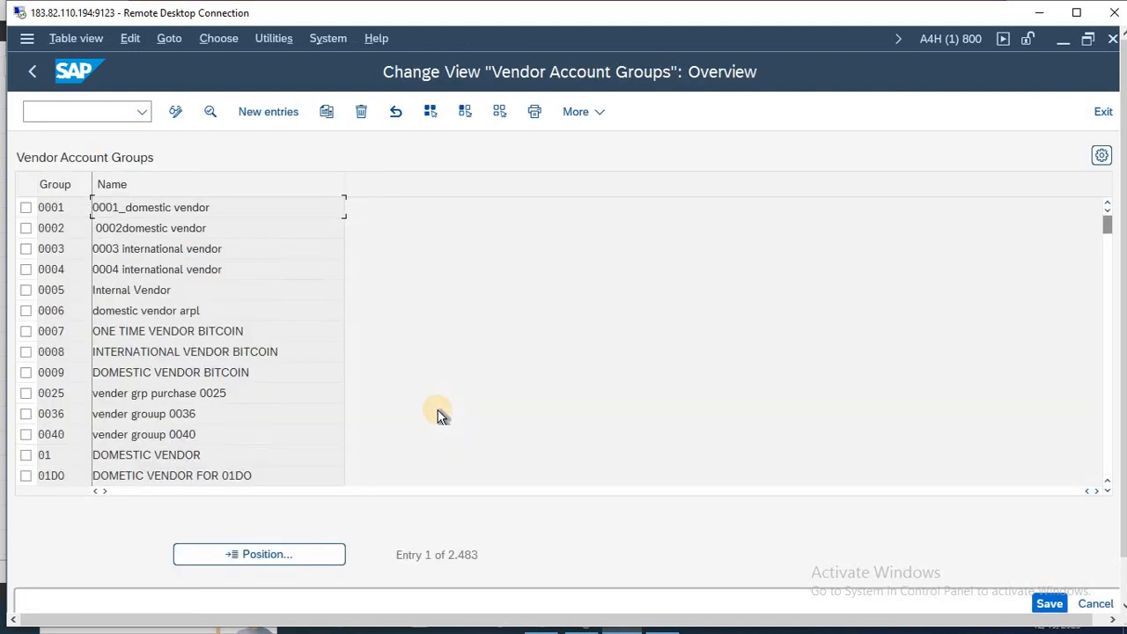
- Create a new vendor account group RAW2 with the meaning INTERNATIONAL VENDOR
left_click(261, 112)
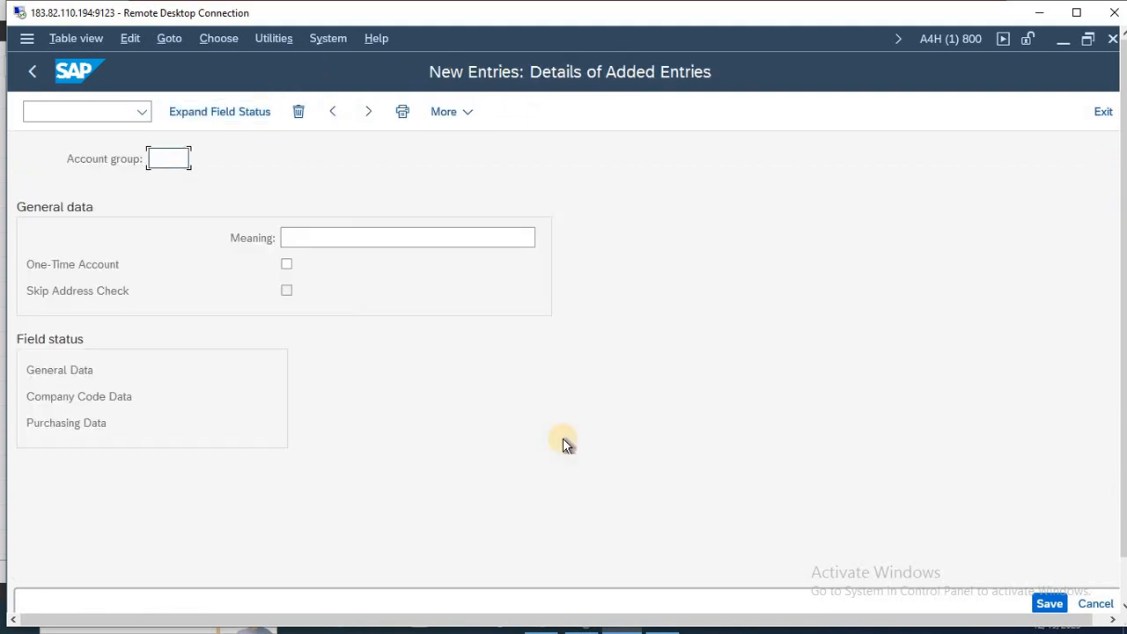
type("RAW2")
key("Tab")
type("RA")
key("BackSpace")
key("BackSpace")
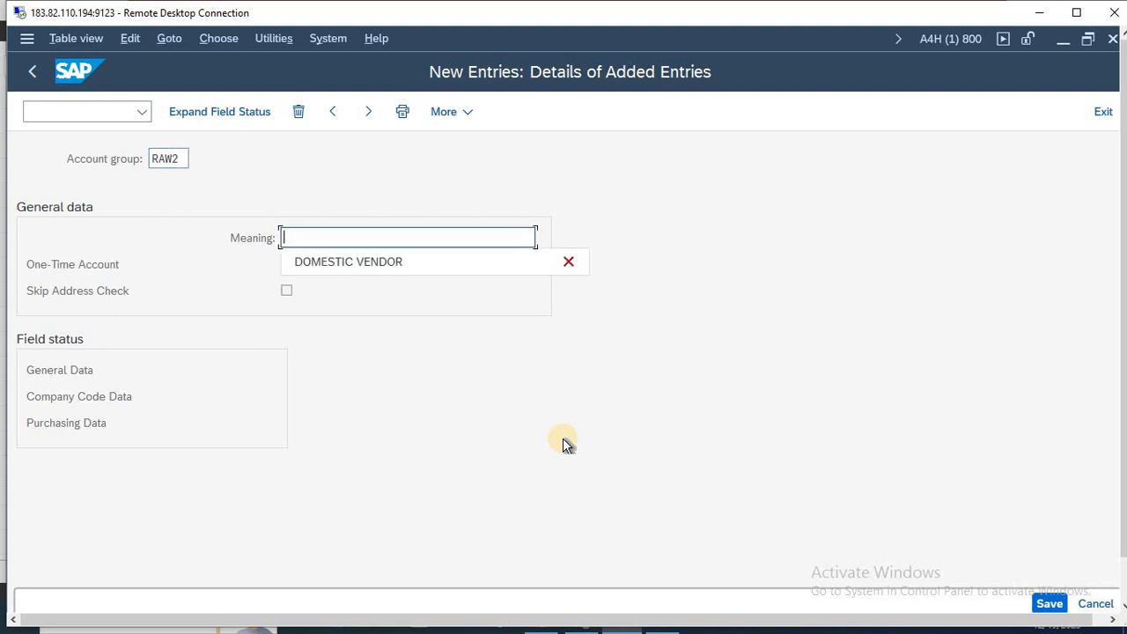
type("INTERNA")
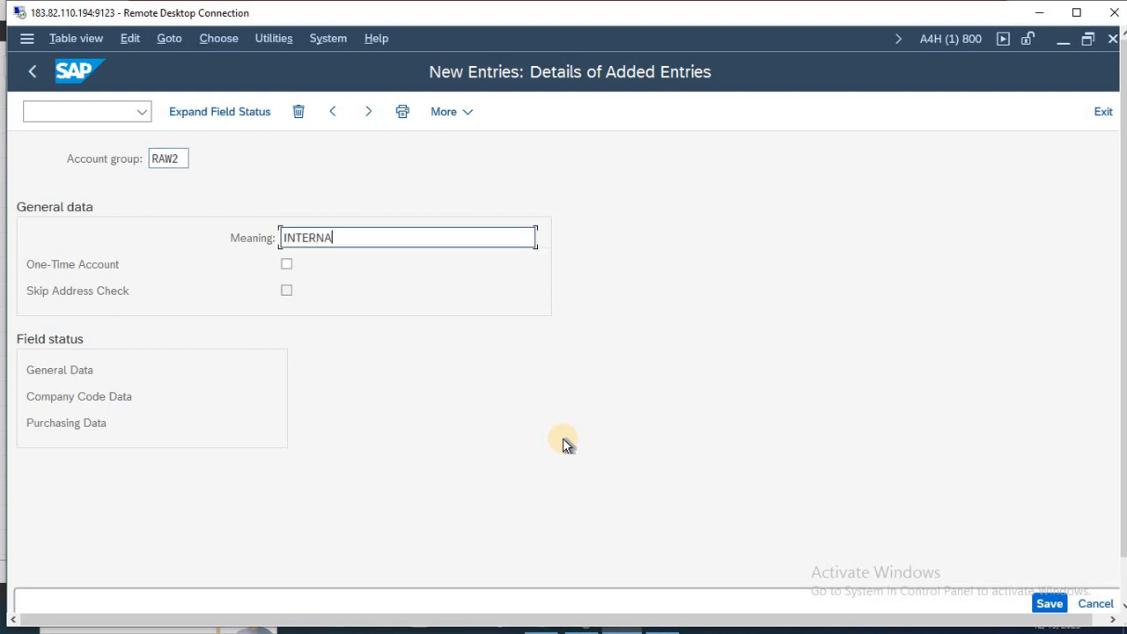
type("TIONAL VENDOR")
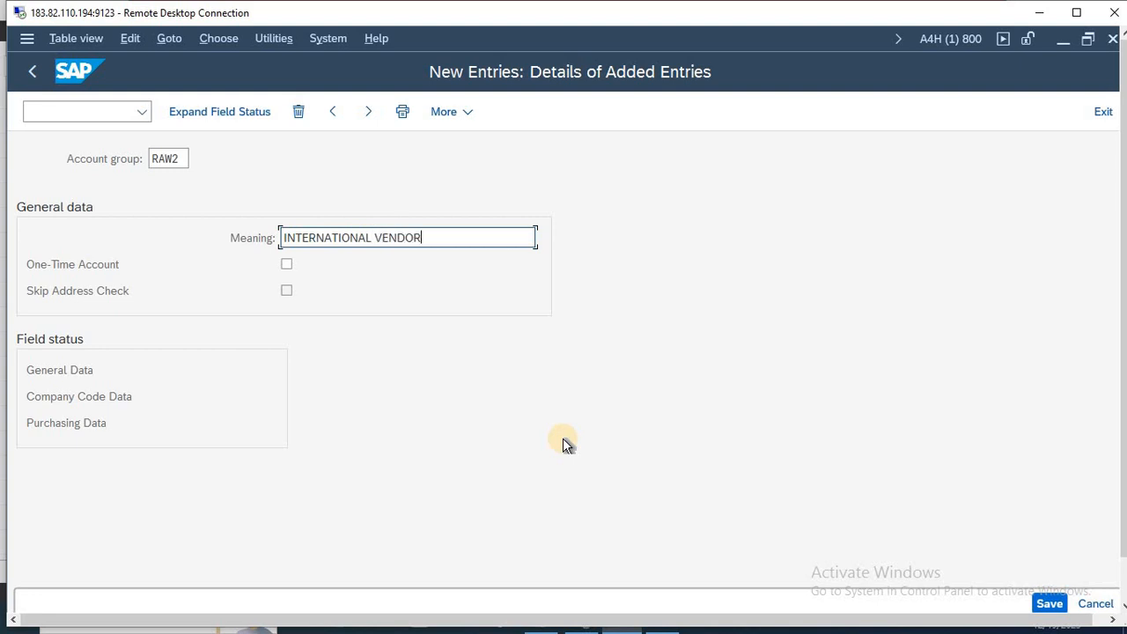
- Make Reconciliation account a required entry in the account management fields of RAW2's company code data, and save the account group
double_click(86, 397)
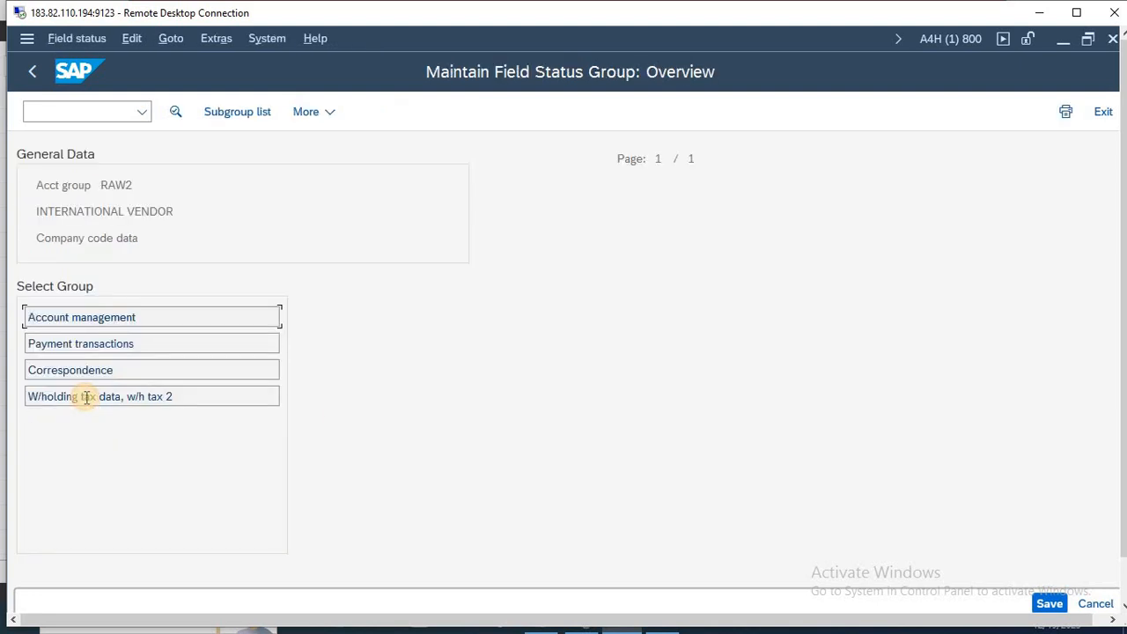
double_click(77, 318)
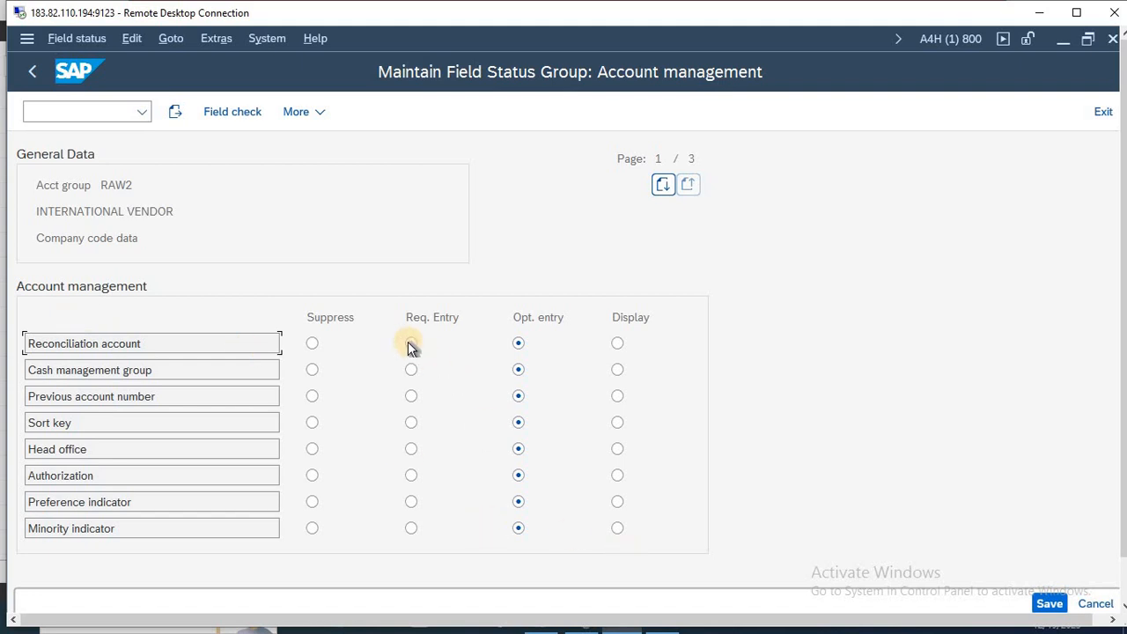
left_click(1048, 603)
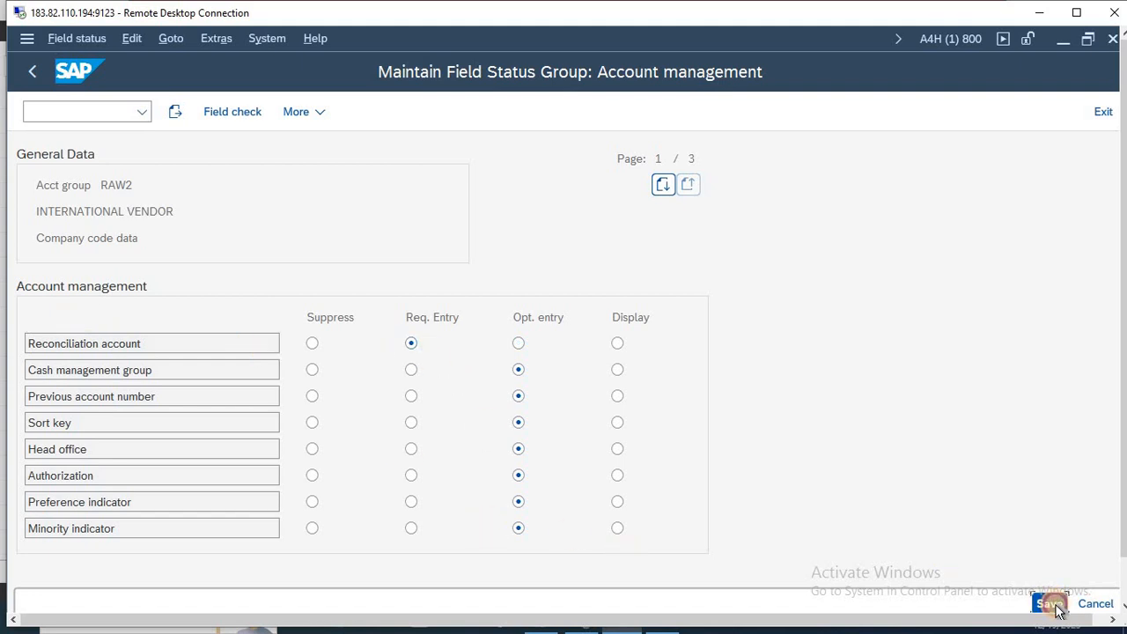
left_click(1052, 606)
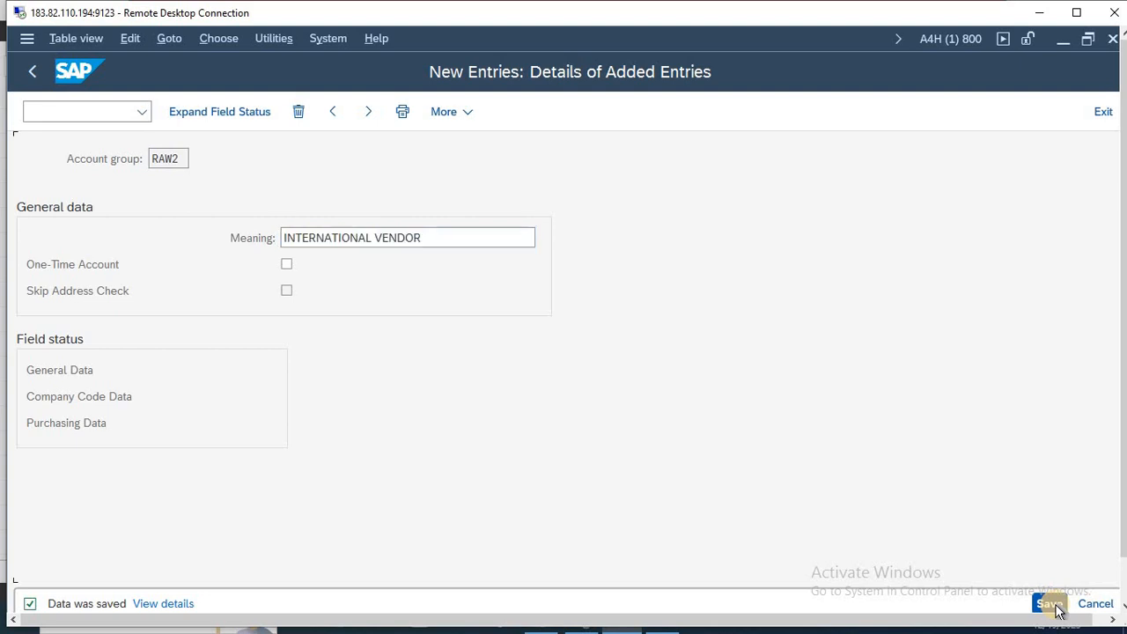
- Create a new vendor account group RAW3 with the meaning ONE TIME VENDOR
left_click(261, 113)
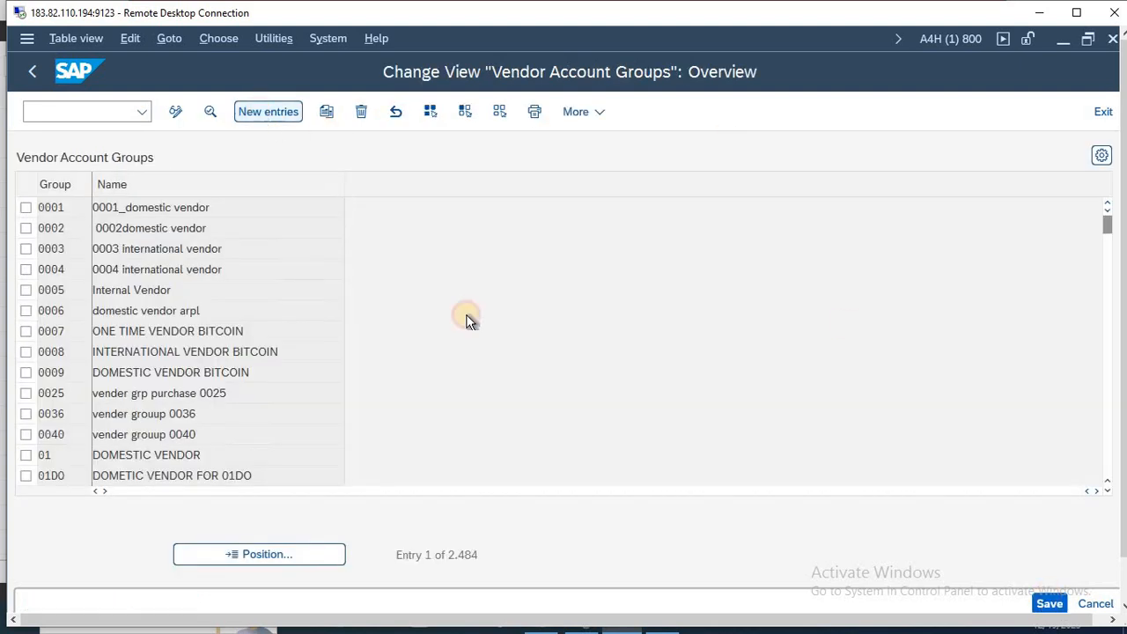
type("R")
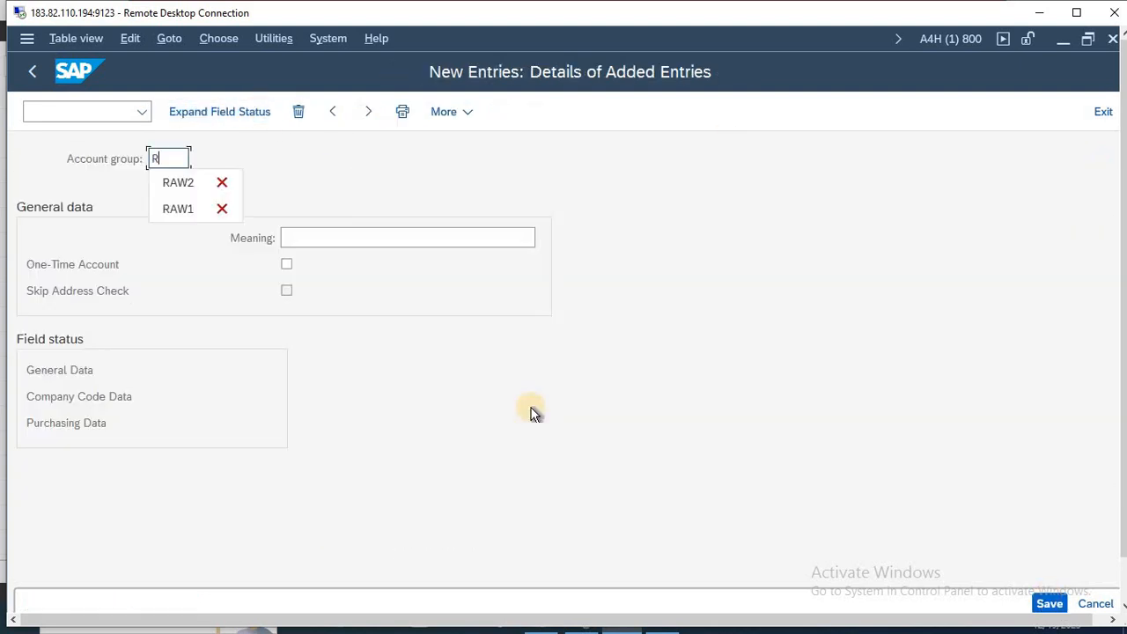
type("AW3")
key("Tab")
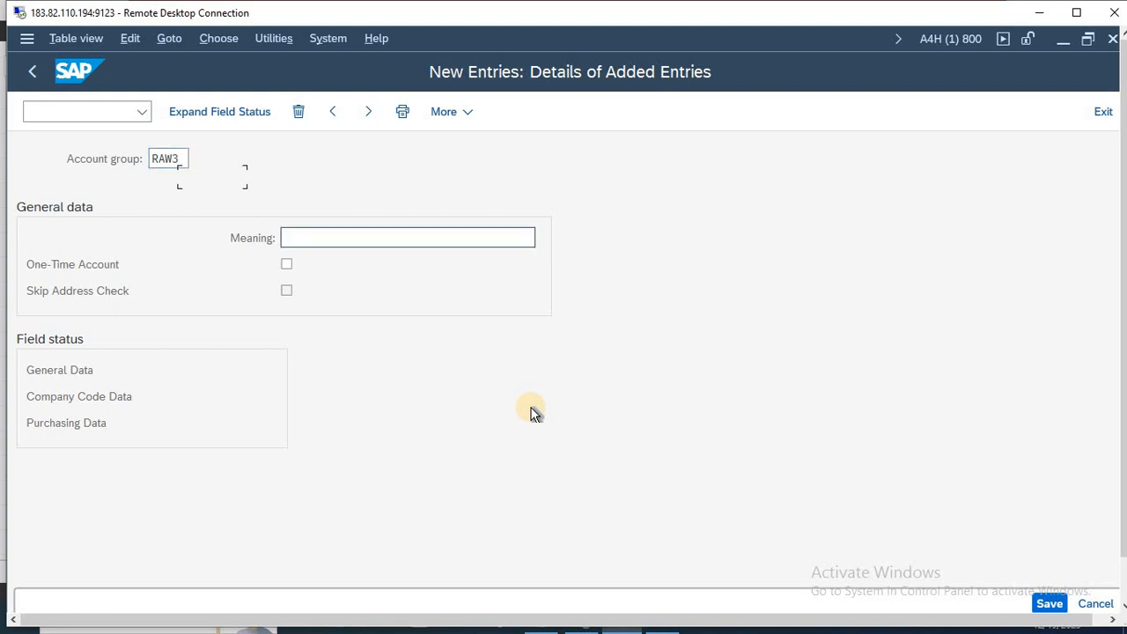
type("ONE TIME VENDOR")
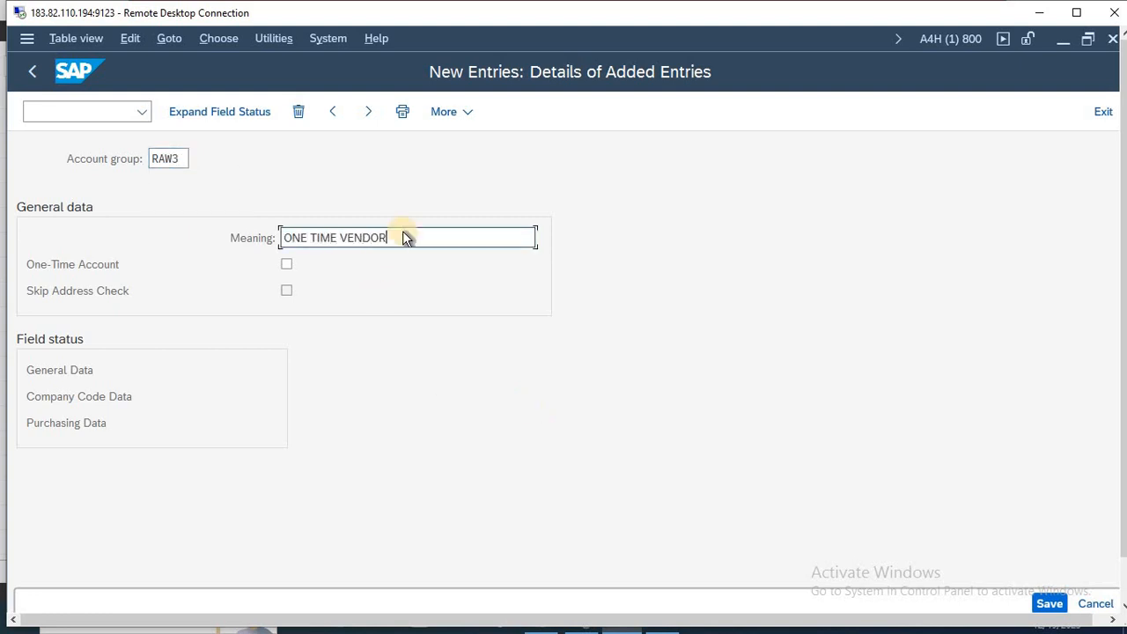
- Flag RAW3 as a one-time account with the address check skipped, save it, and return to the IMG structure
left_click(286, 264)
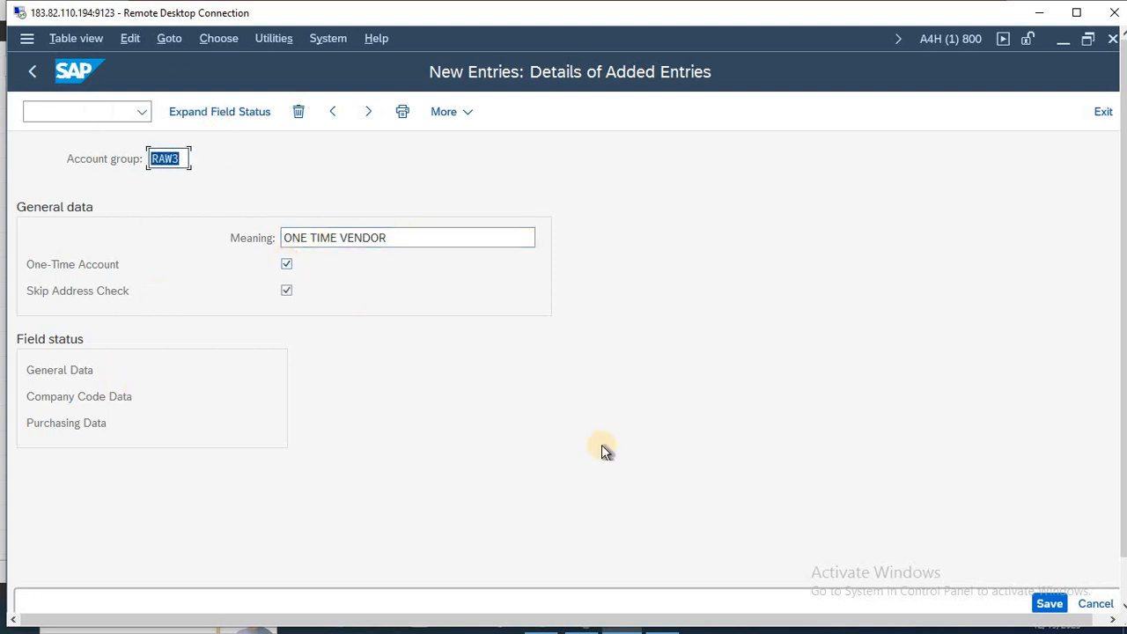
left_click(1050, 604)
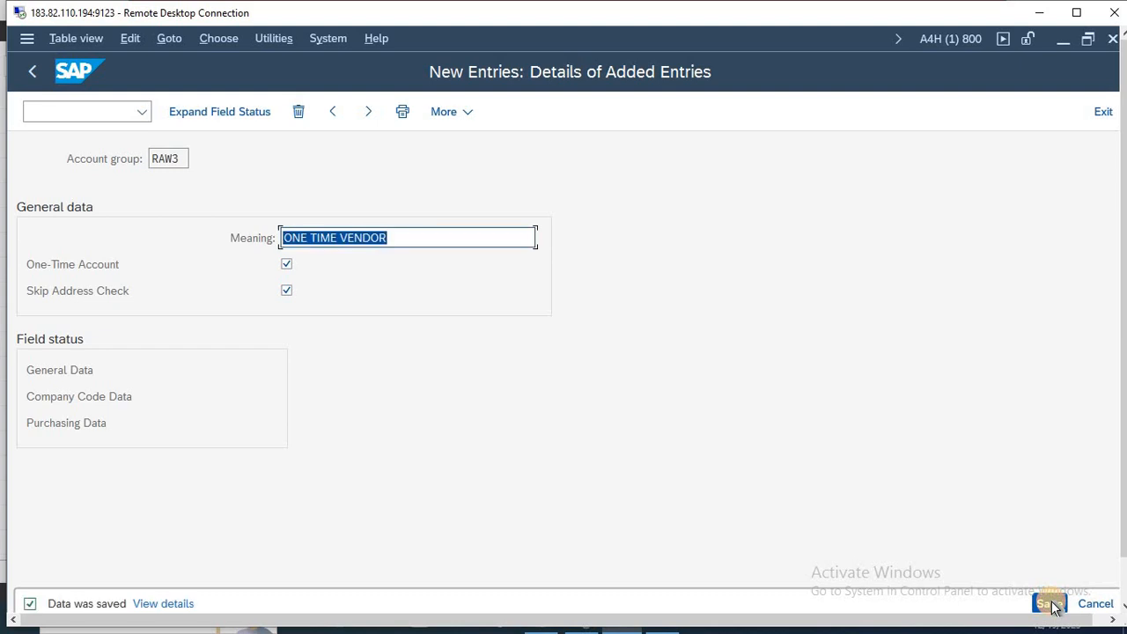
key("F3")
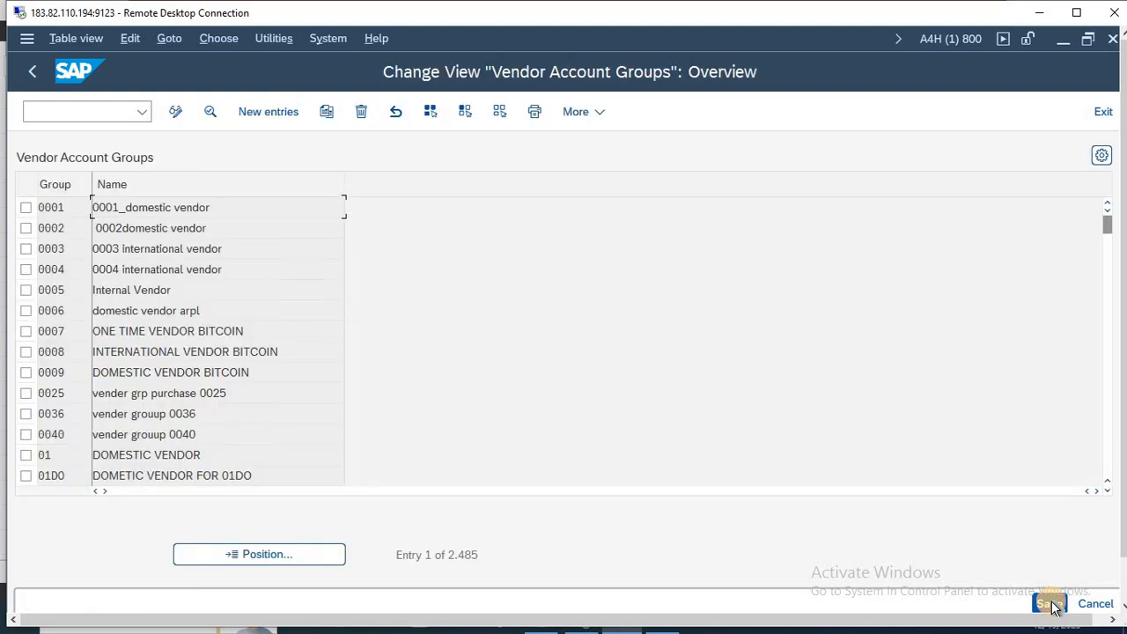
key("F3")
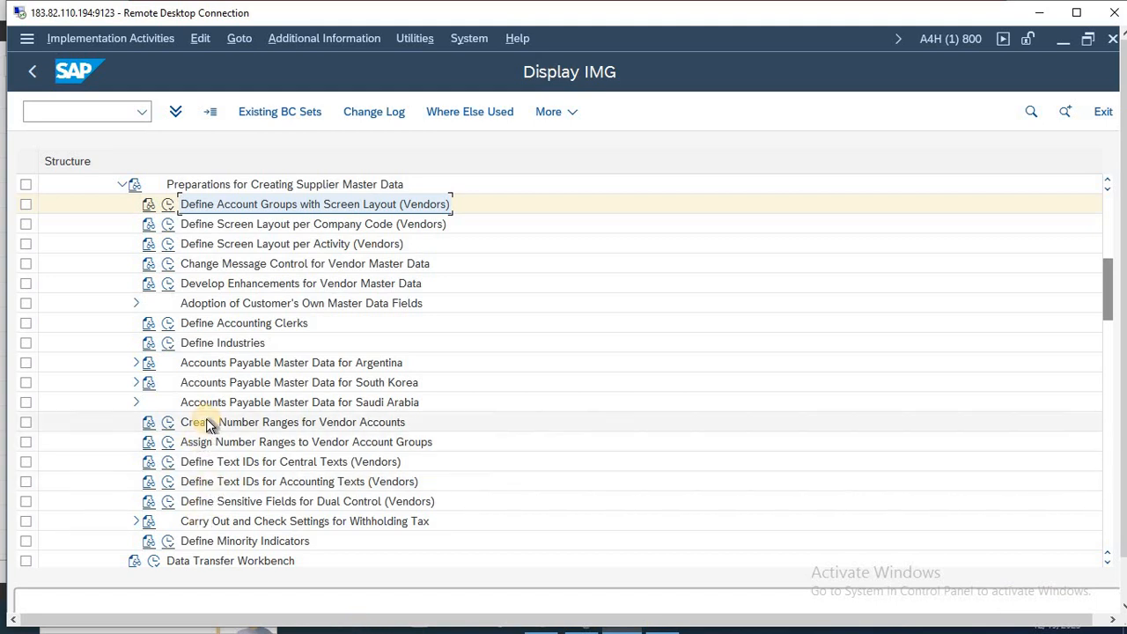
- Look through the vendor account number range intervals for an unused one, mark range 38, and exit interval editing without saving
left_click(167, 423)
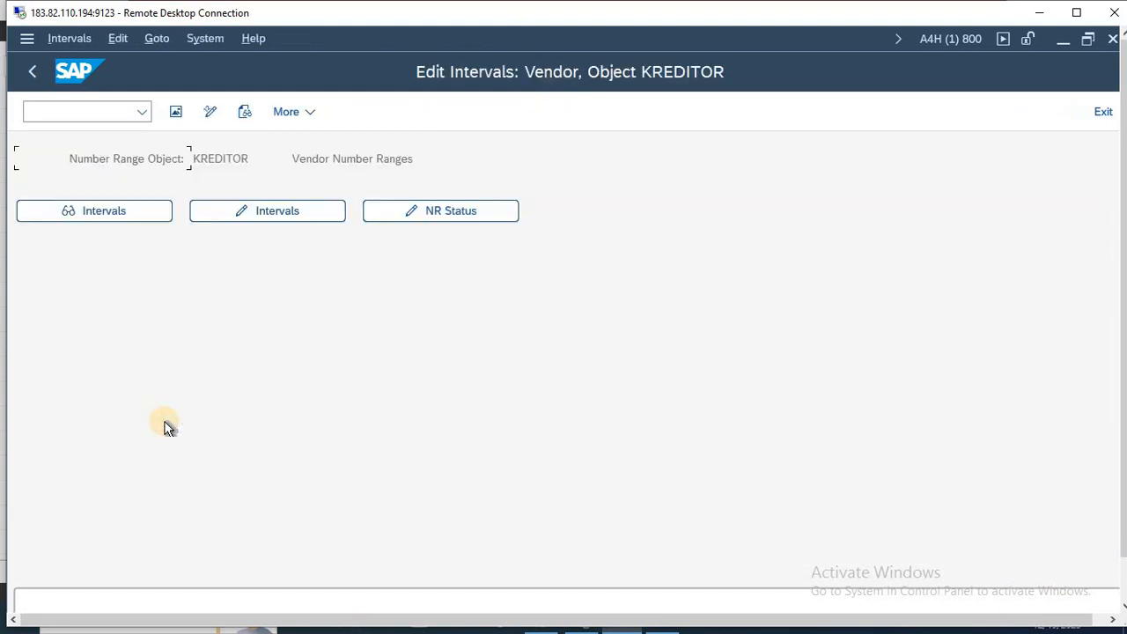
left_click(280, 214)
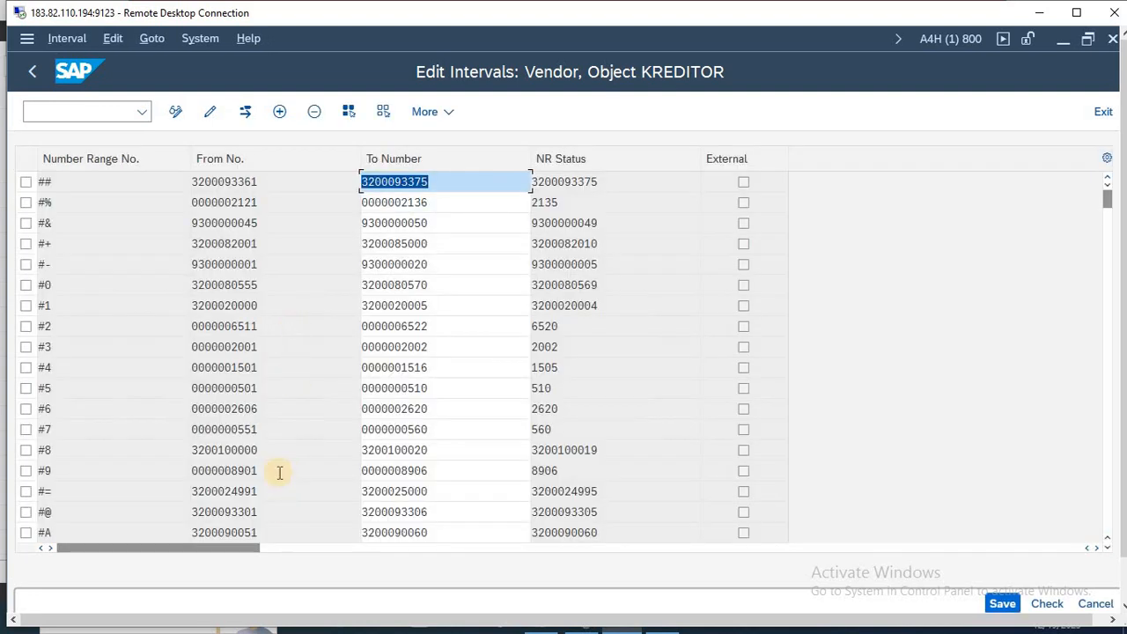
scroll(278, 505, "down", 10)
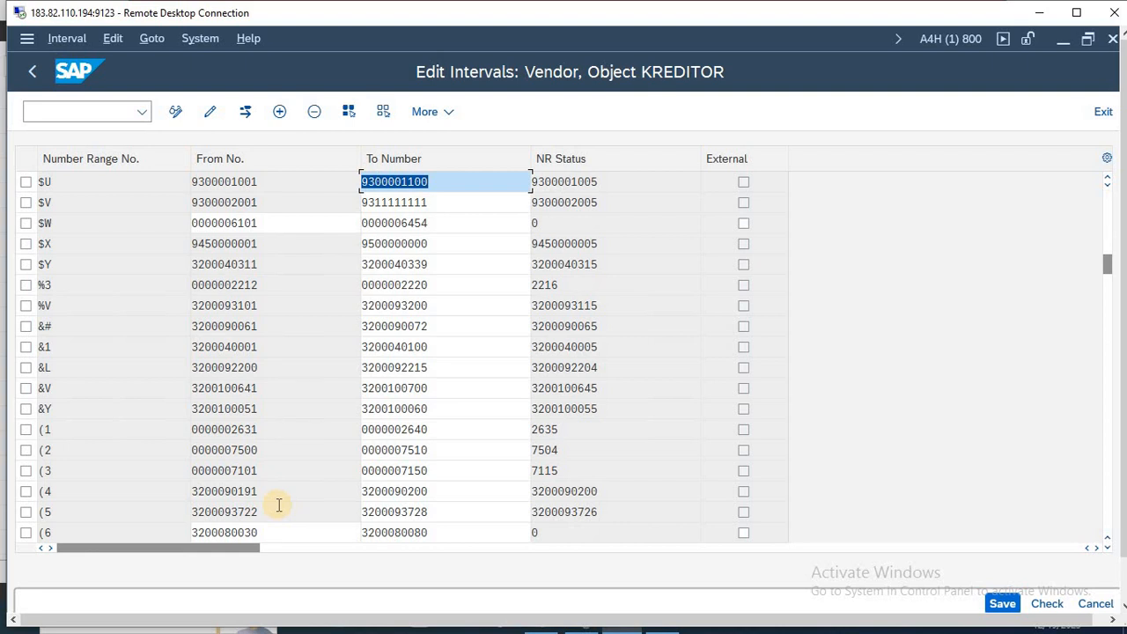
scroll(278, 505, "down", 5)
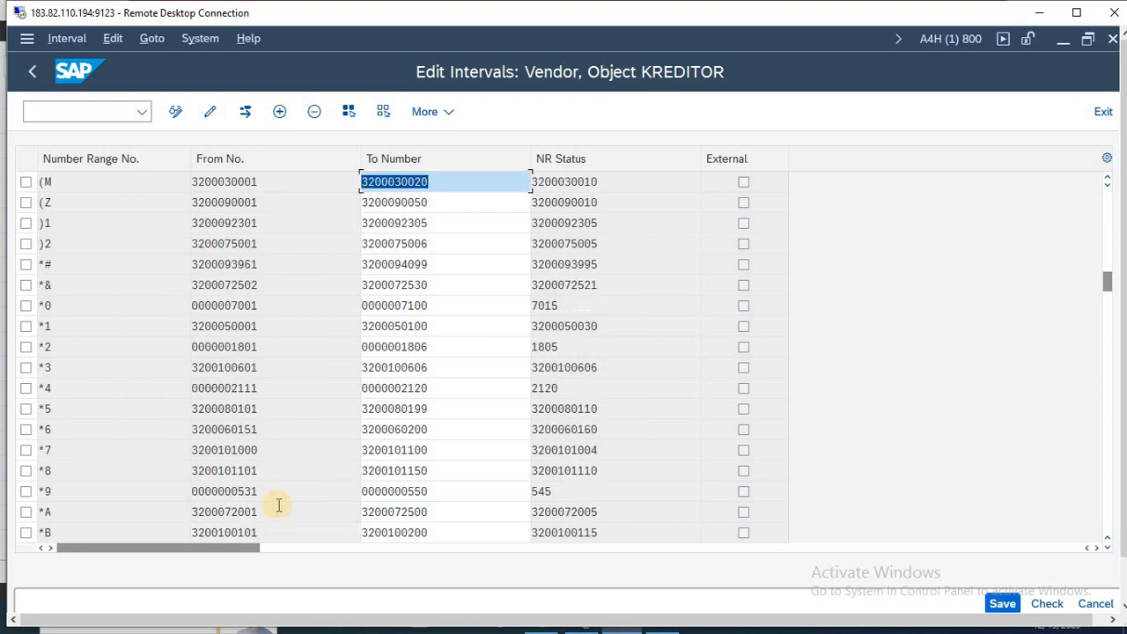
scroll(279, 505, "down", 10)
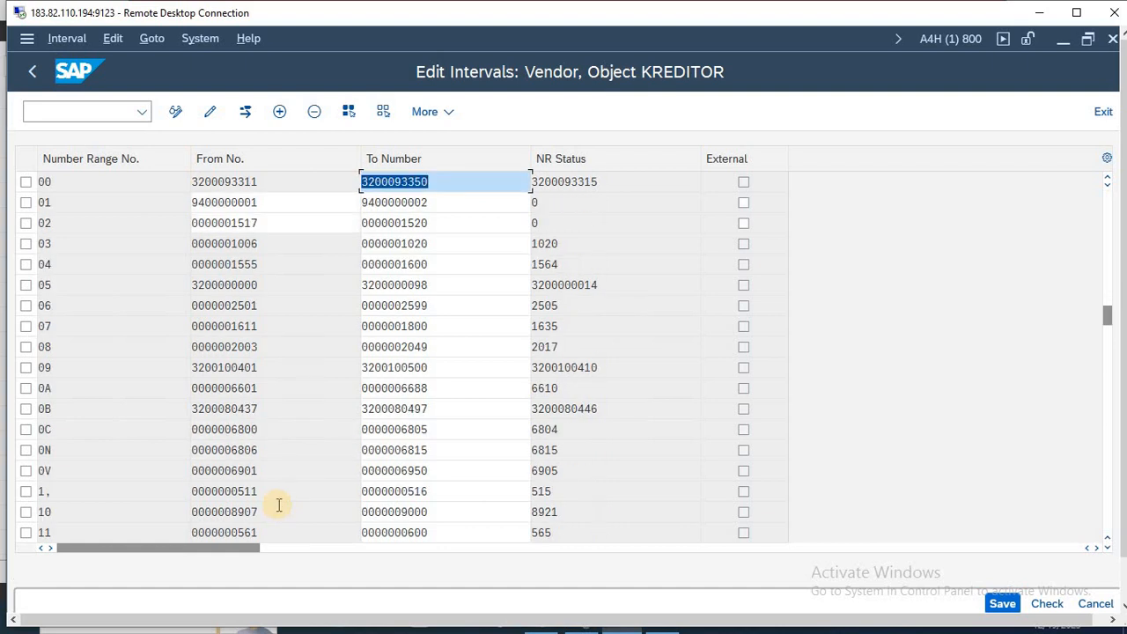
scroll(278, 504, "down", 5)
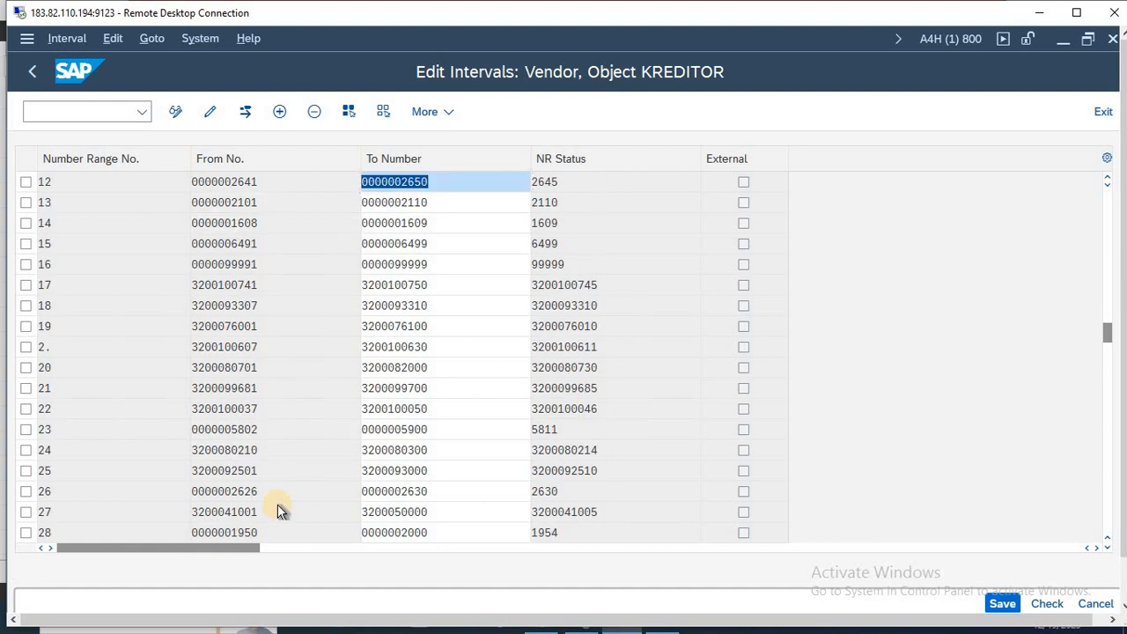
scroll(278, 505, "down", 5)
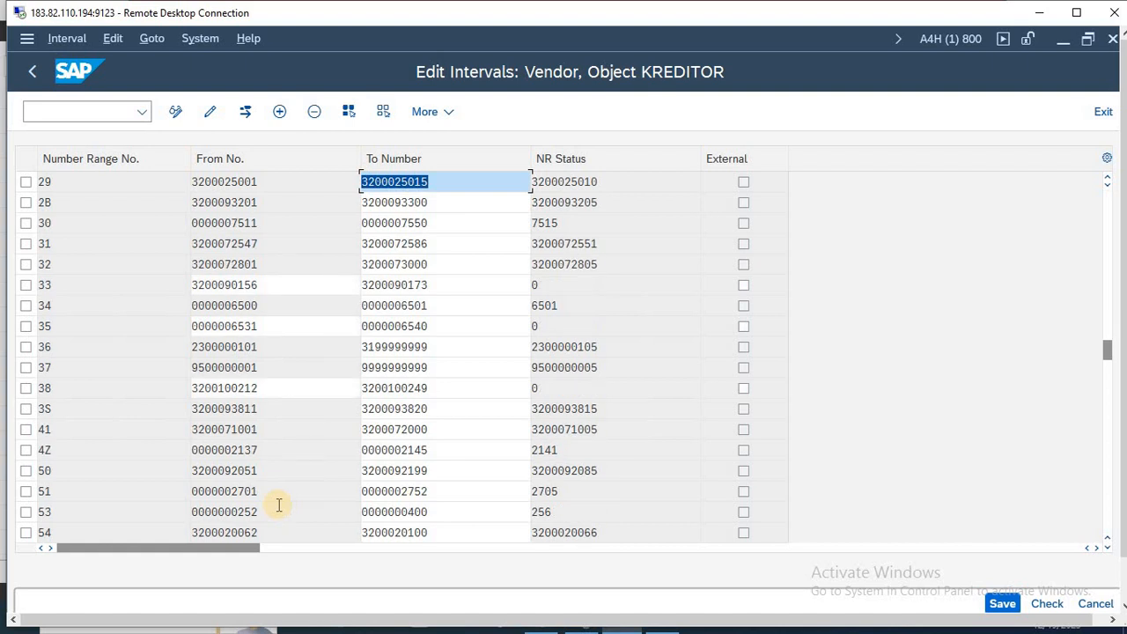
left_click(26, 387)
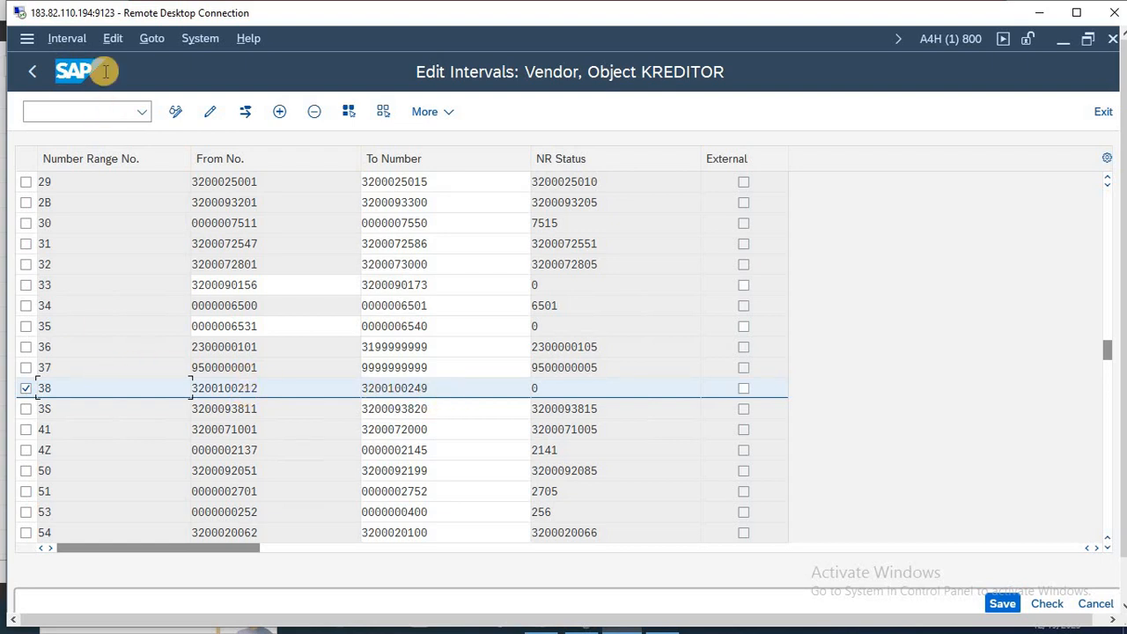
left_click(85, 110)
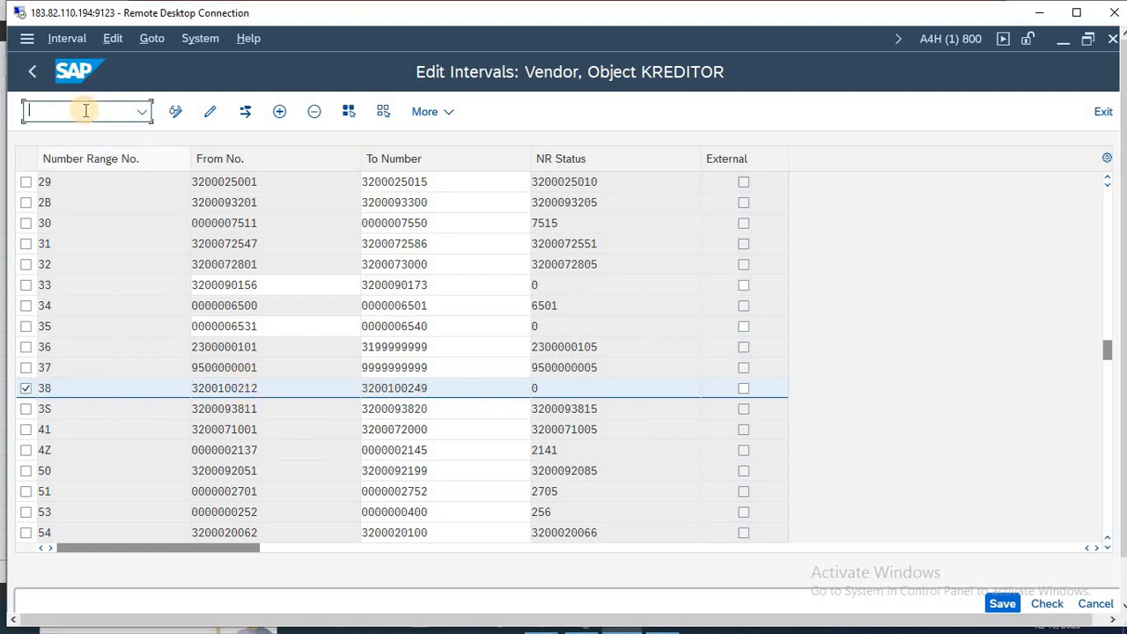
key("Escape")
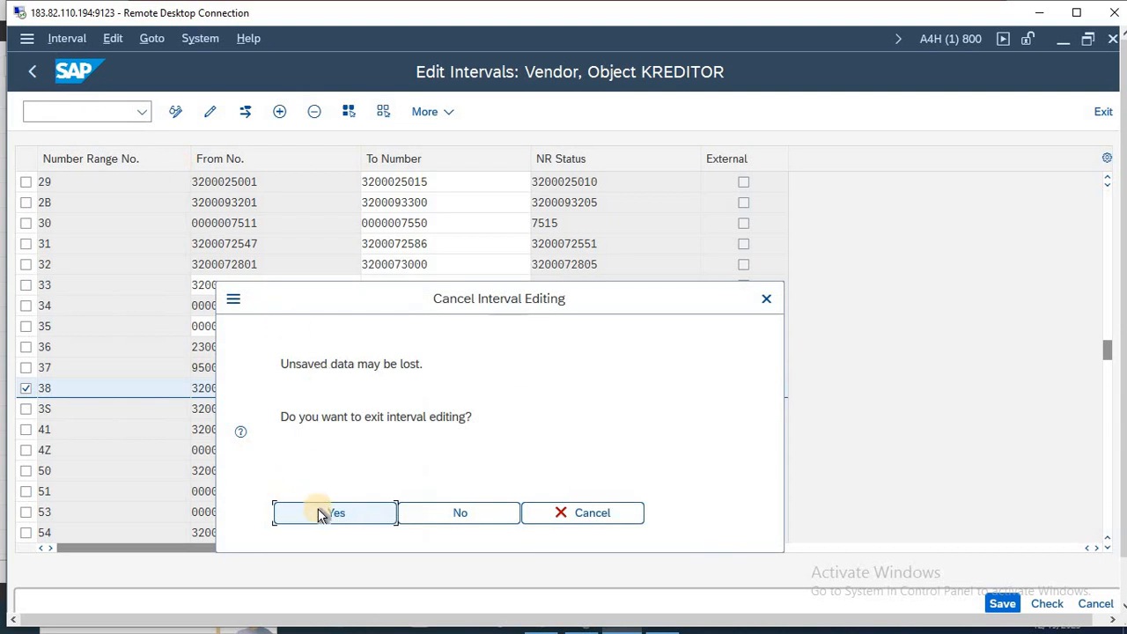
left_click(321, 514)
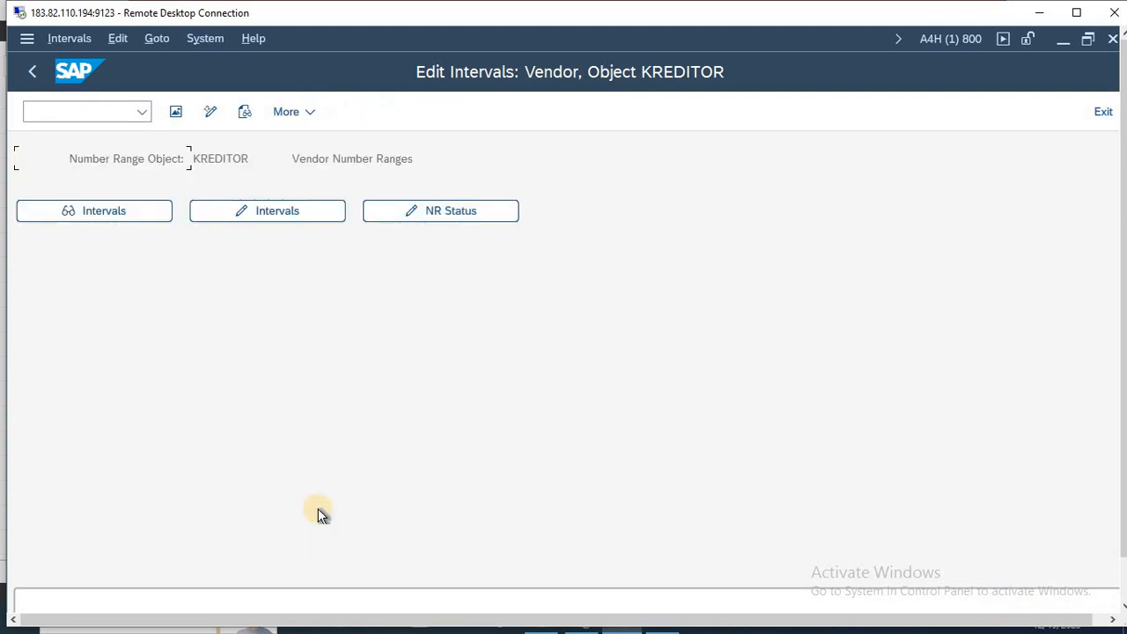
key("Escape")
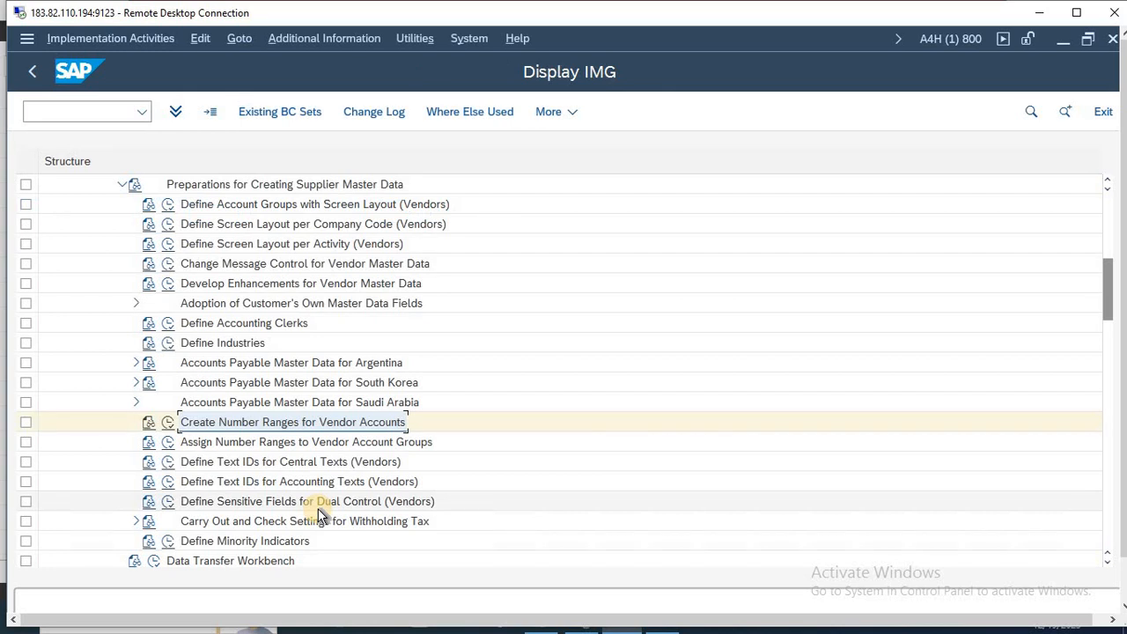
- Switch to Notepad and list the account groups RAW1, RAW2 and RAW3 on separate lines of a new note
key("super+r")
type("NOTE")
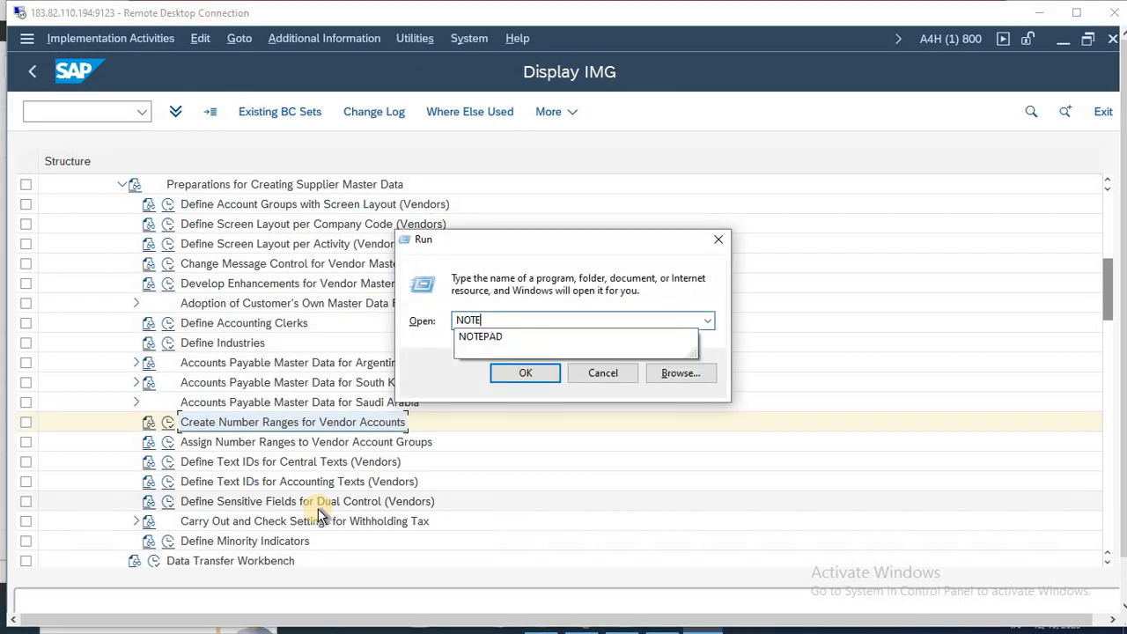
key("Down")
key("Return")
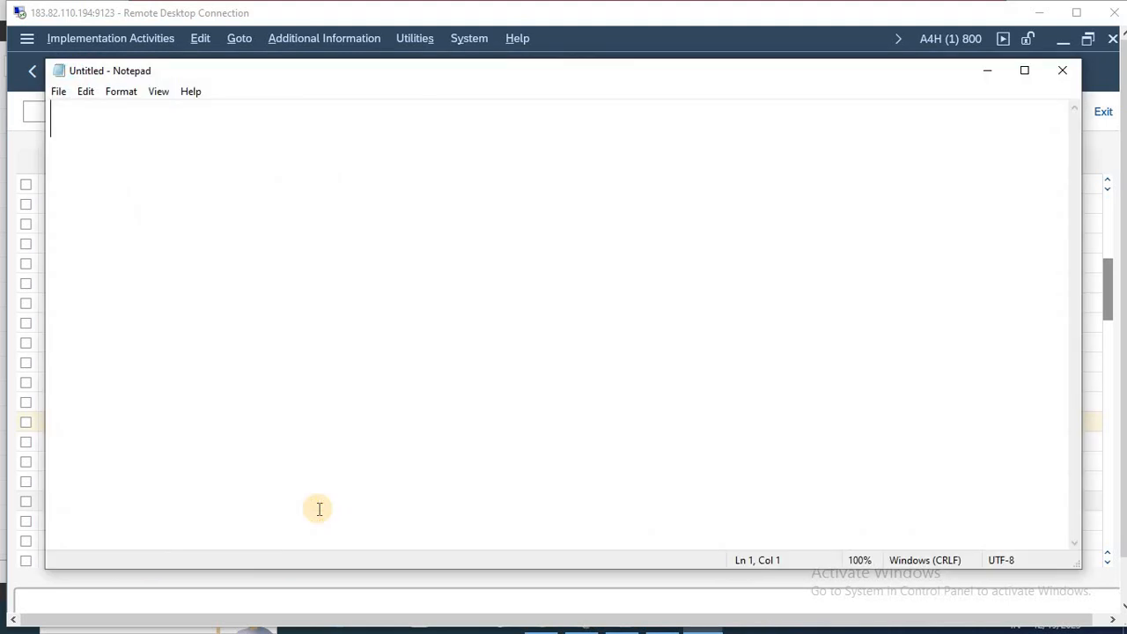
type("RAW1")
key("Return")
type("RA")
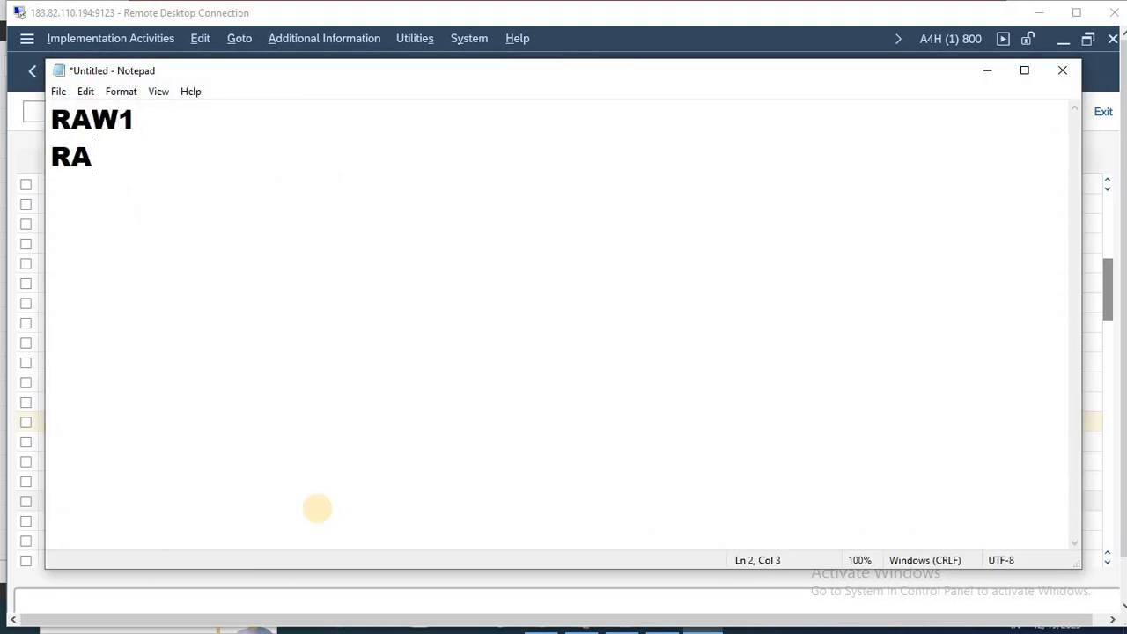
type("W2R")
key("BackSpace")
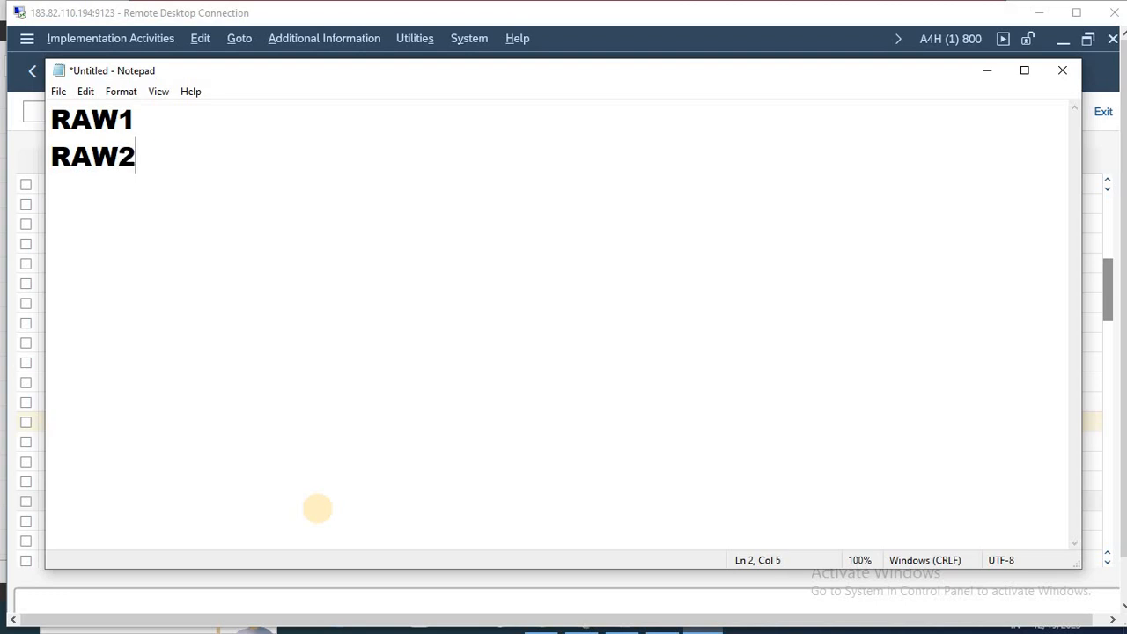
key("Return")
type("RAW")
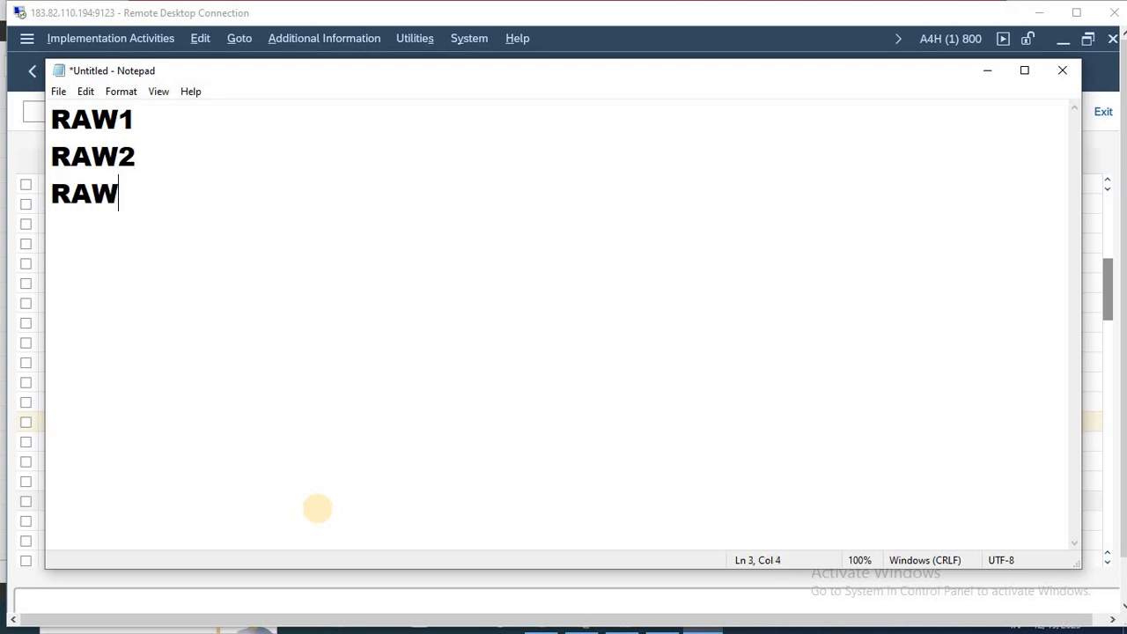
type("3")
key("Return")
- Note number range 38 below the account groups, leaving a blank line between, and switch back to SAP
key("Return")
type("38")
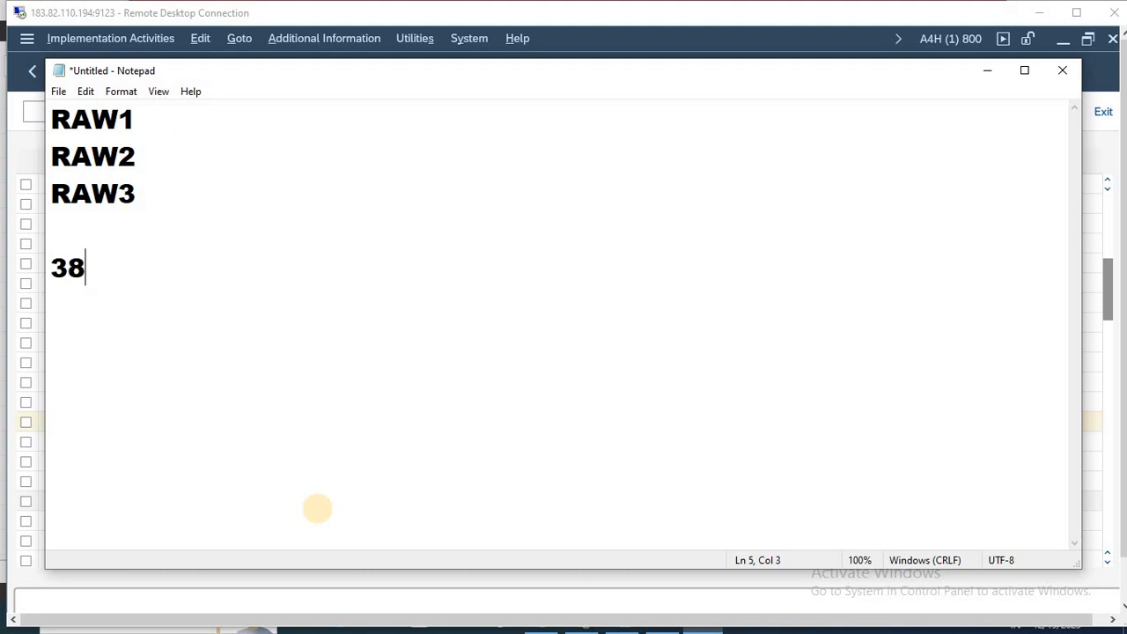
key("Return")
key("Return")
key("alt+Tab")
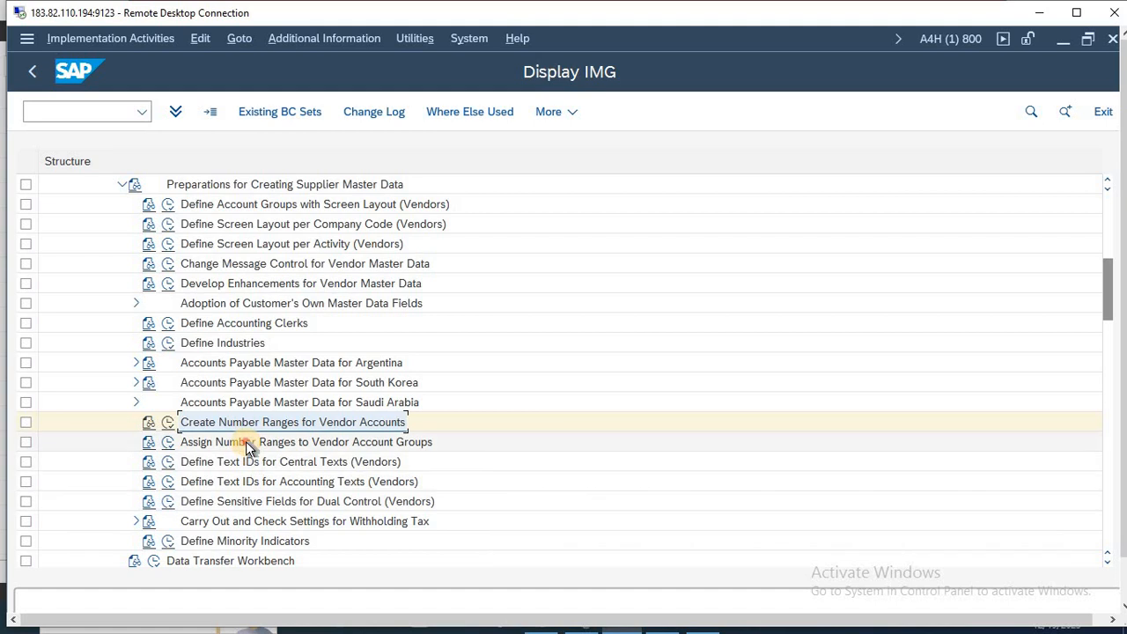
- Open the assignment of number ranges to vendor account groups and position the list at account group RAW1
left_click(207, 438)
left_click(169, 441)
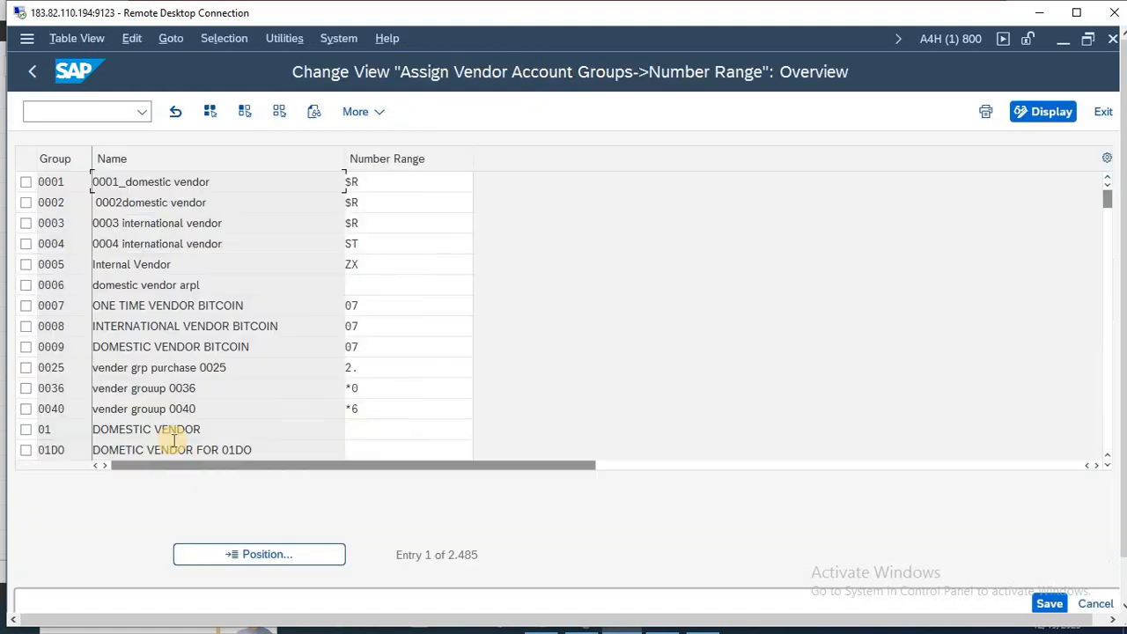
left_click(271, 558)
type("RAW1")
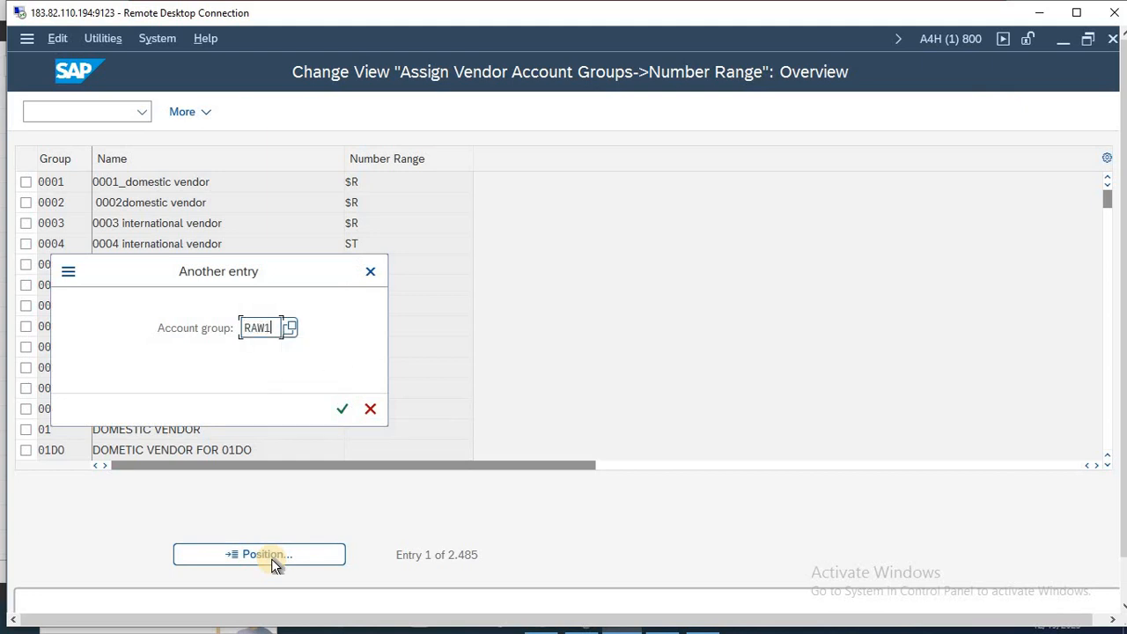
key("Return")
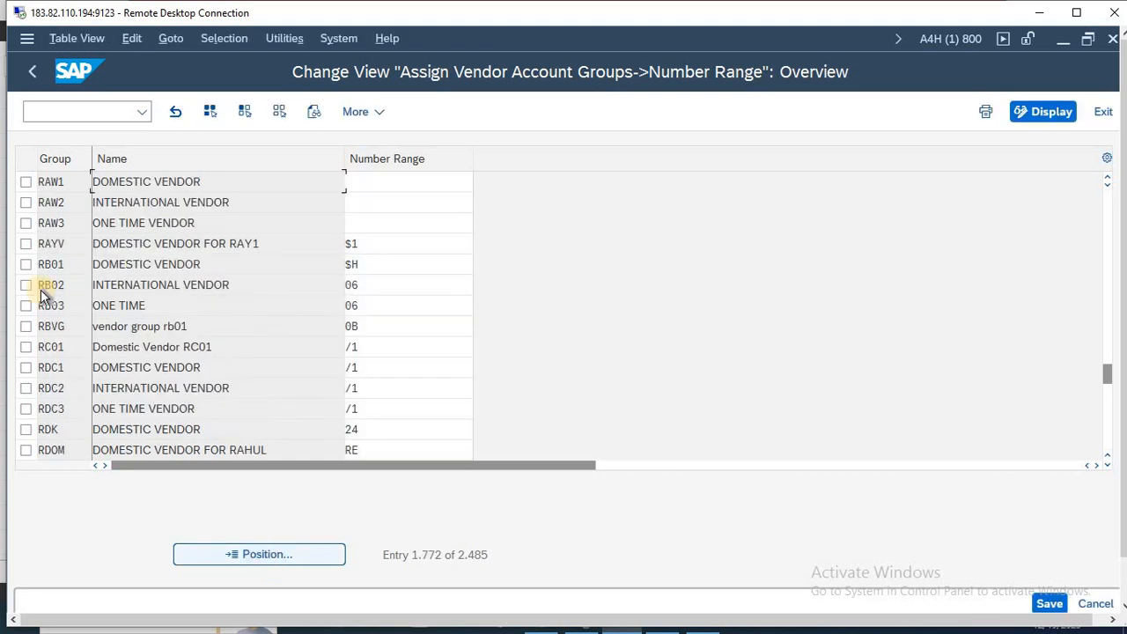
- Assign number range 38 to account groups RAW1, RAW2 and RAW3, save, and leave the IMG structure for the project worklist
left_click(392, 191)
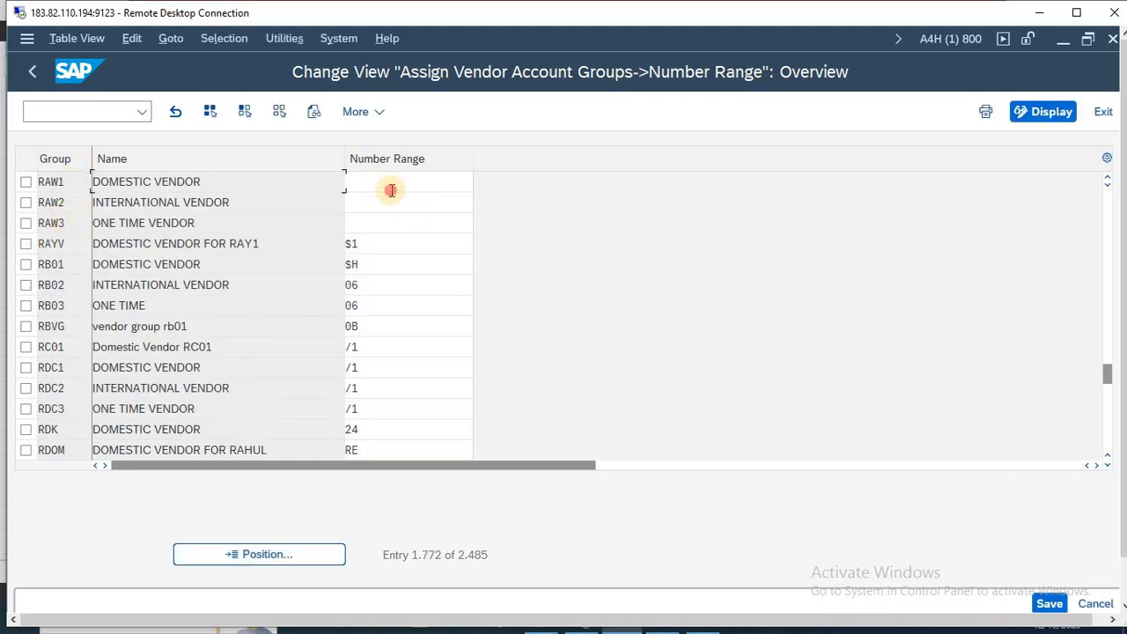
type("38")
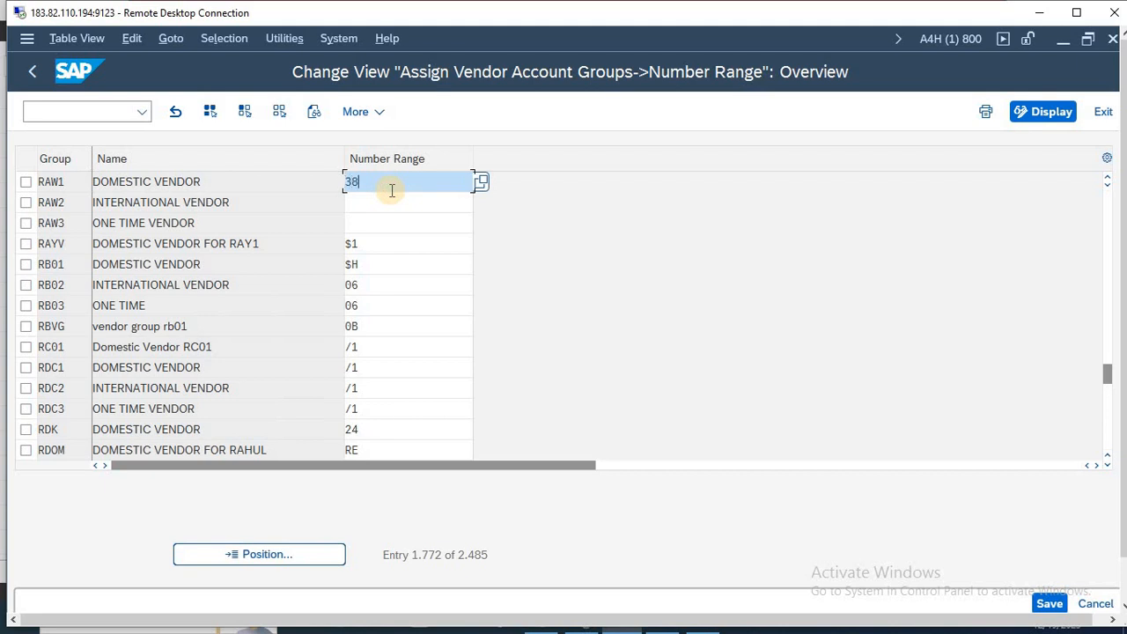
key("Down")
type("38")
key("Down")
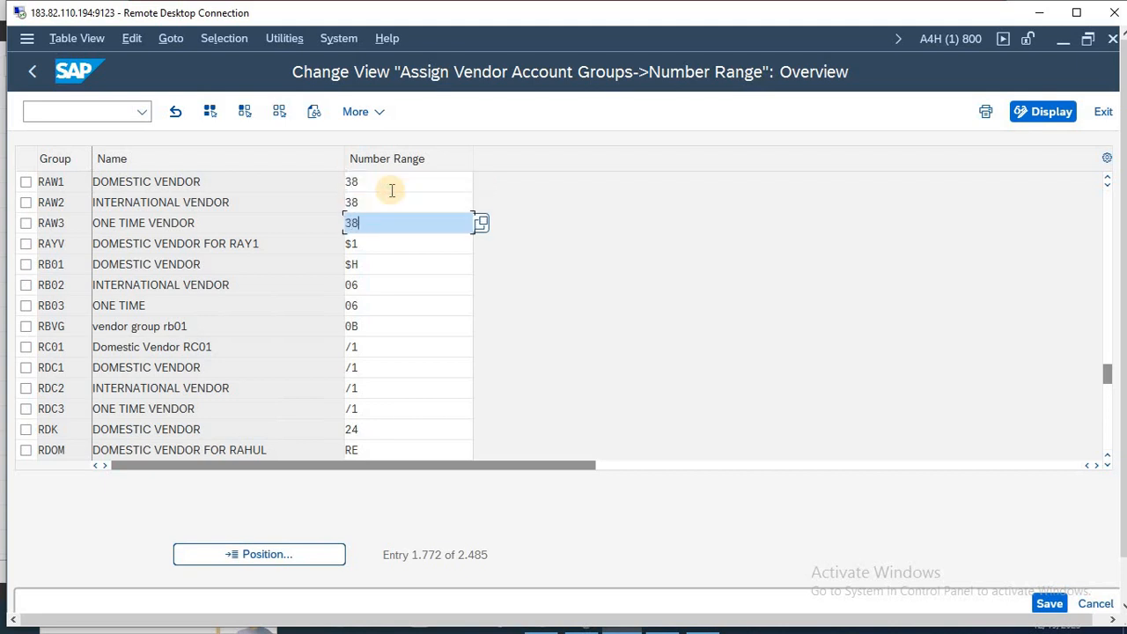
type("38")
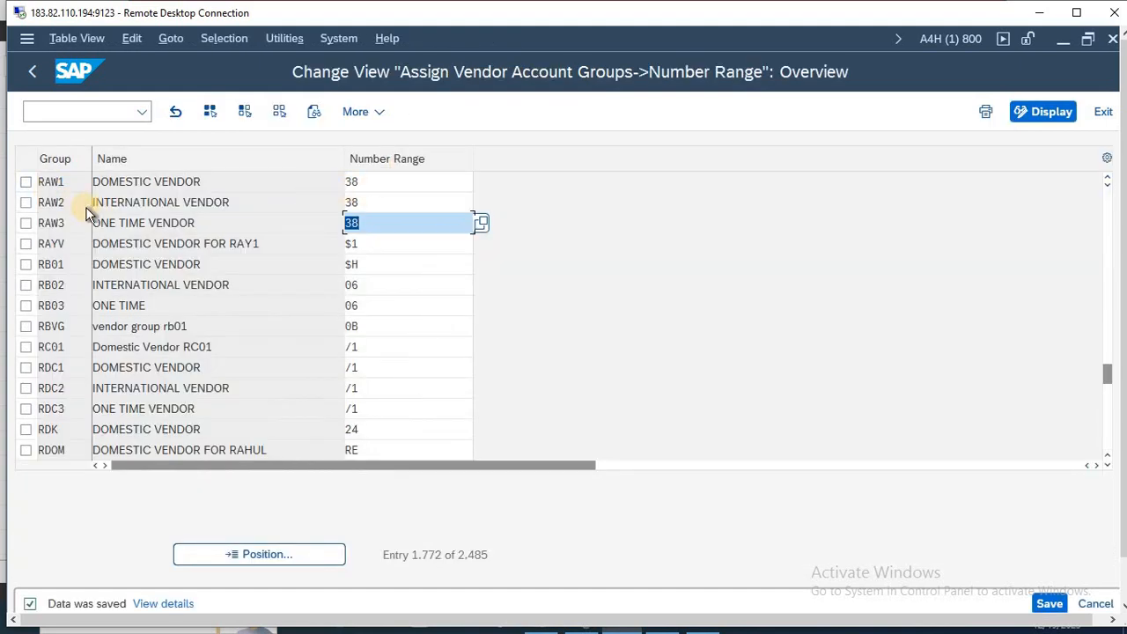
key("F3")
key("F3")
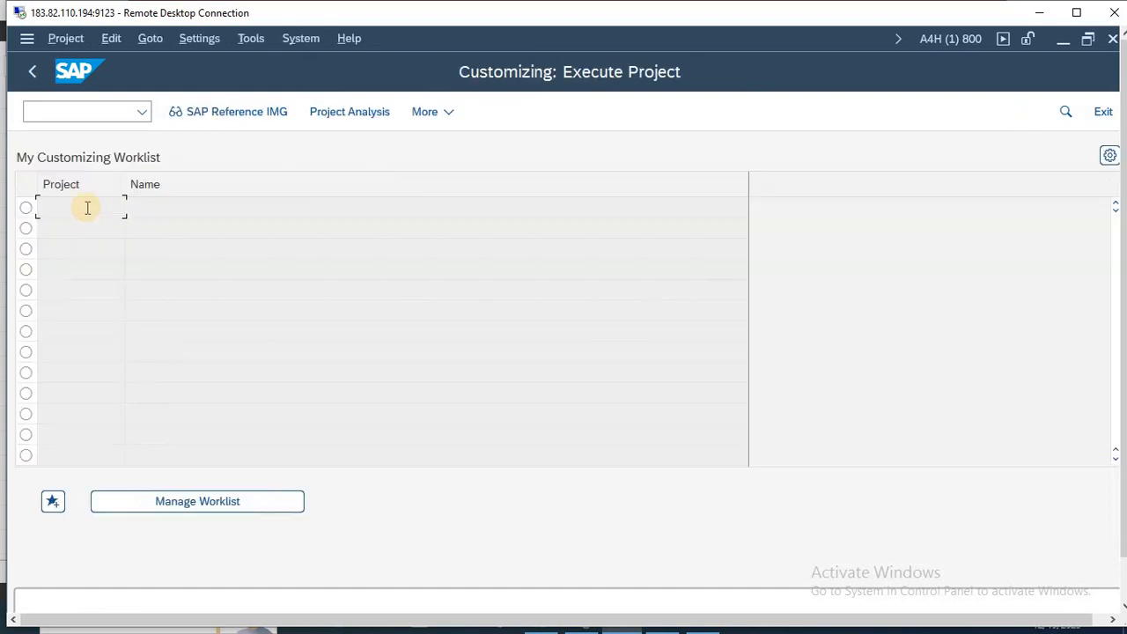
- Open the SAP Reference IMG and expand Cross-Application Components
left_click(262, 109)
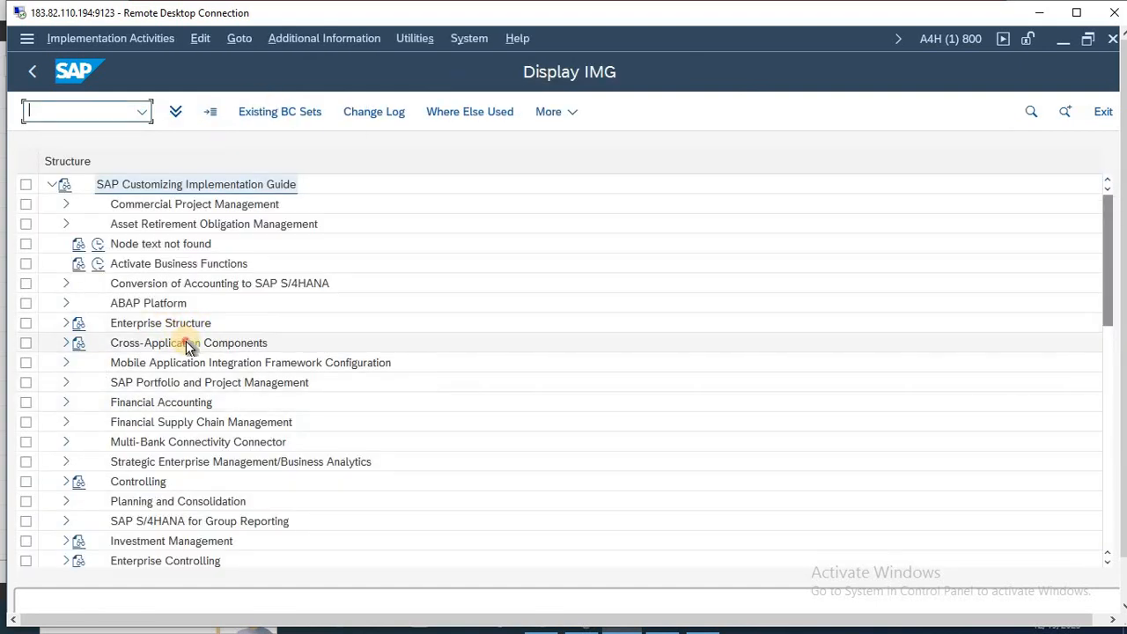
left_click(186, 343)
double_click(185, 343)
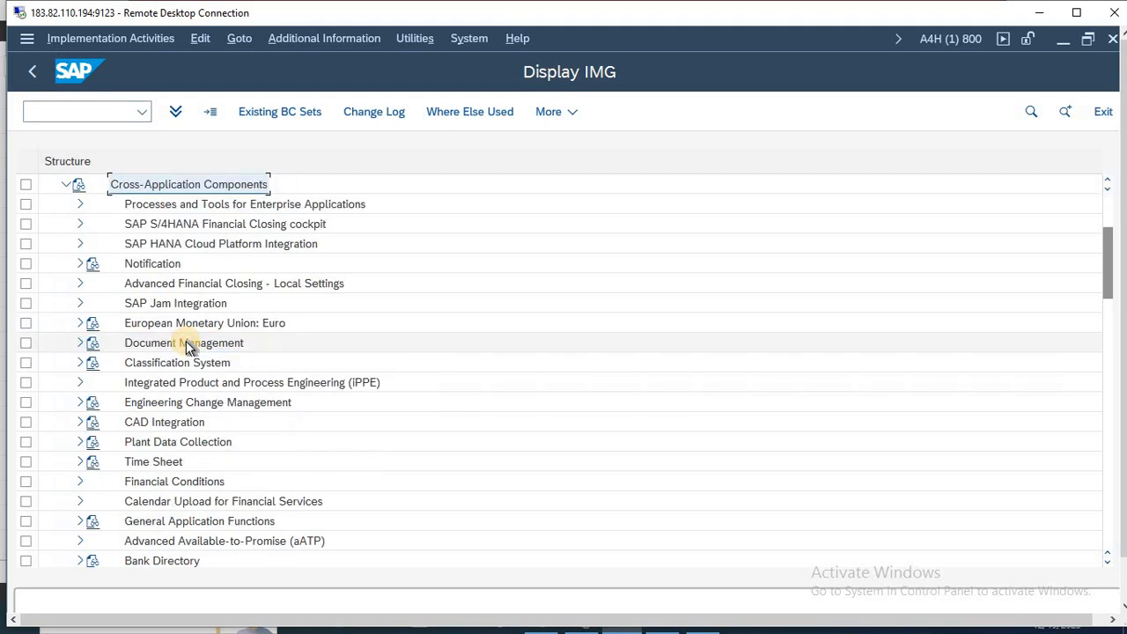
- Under Cross-Application Components, expand SAP Business Partner and its Business Partner node
key("Down")
key("Down")
key("Down")
key("Down")
key("Down")
key("Down")
key("Down")
key("Down")
key("Down")
key("Down")
key("Down")
key("Down")
key("Down")
key("Down")
key("Down")
key("Down")
key("Down")
key("Down")
key("Down")
key("Down")
key("Down")
key("Down")
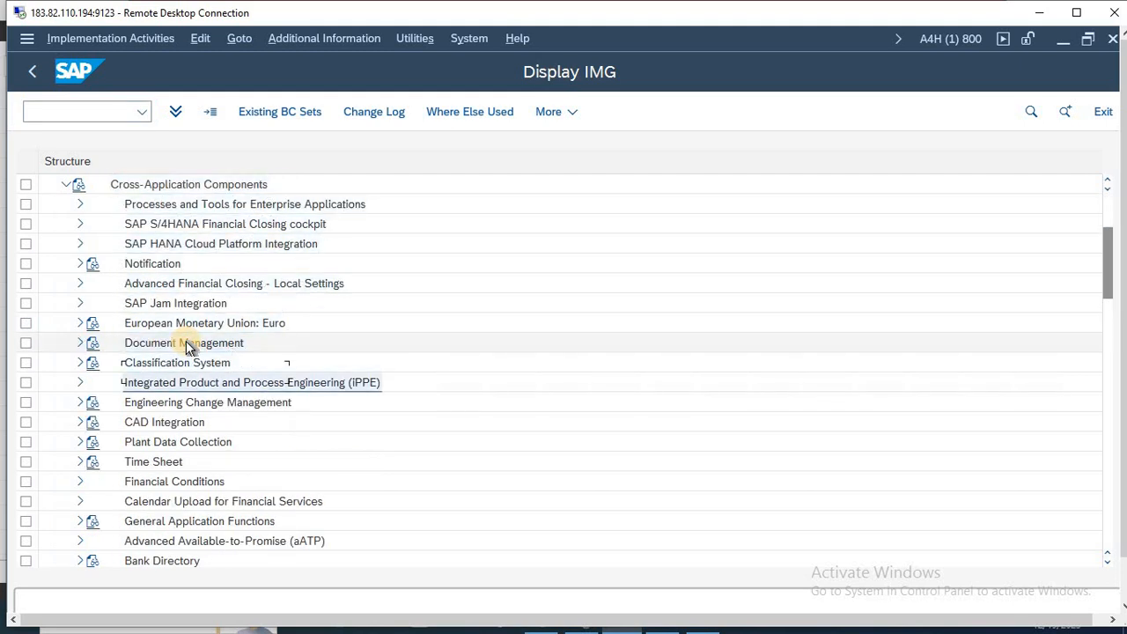
key("Down")
key("Down")
key("Down")
key("Down")
key("Down")
key("Down")
key("Down")
key("Down")
key("Down")
key("Down")
key("Up")
key("Up")
key("Up")
key("Up")
key("Up")
key("Up")
key("Up")
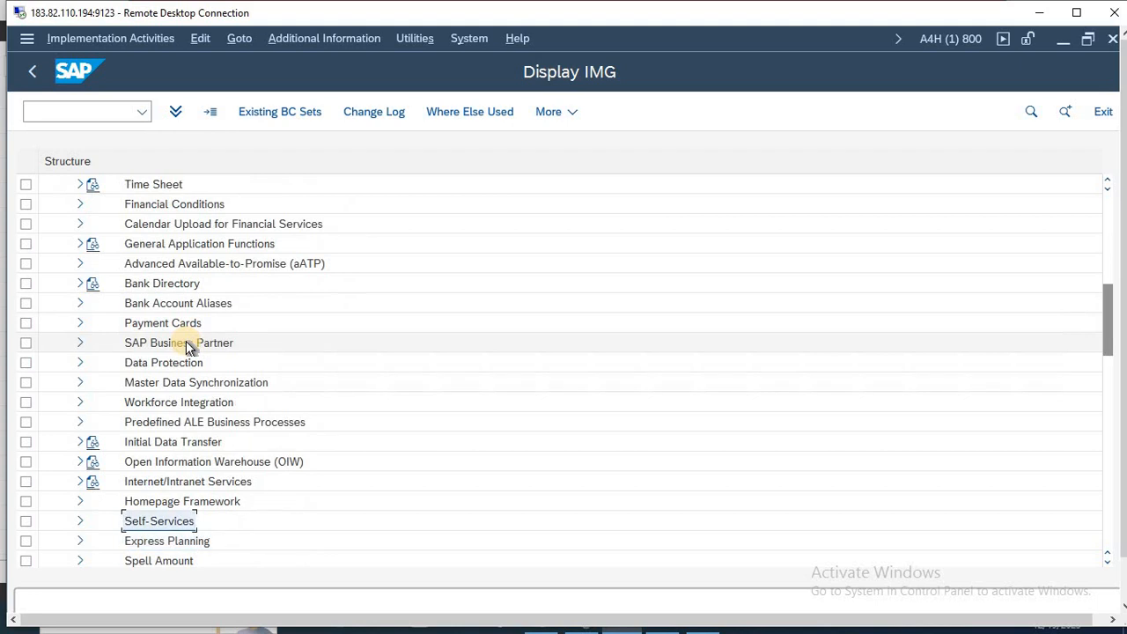
key("Up")
key("Up")
key("Up")
key("Up")
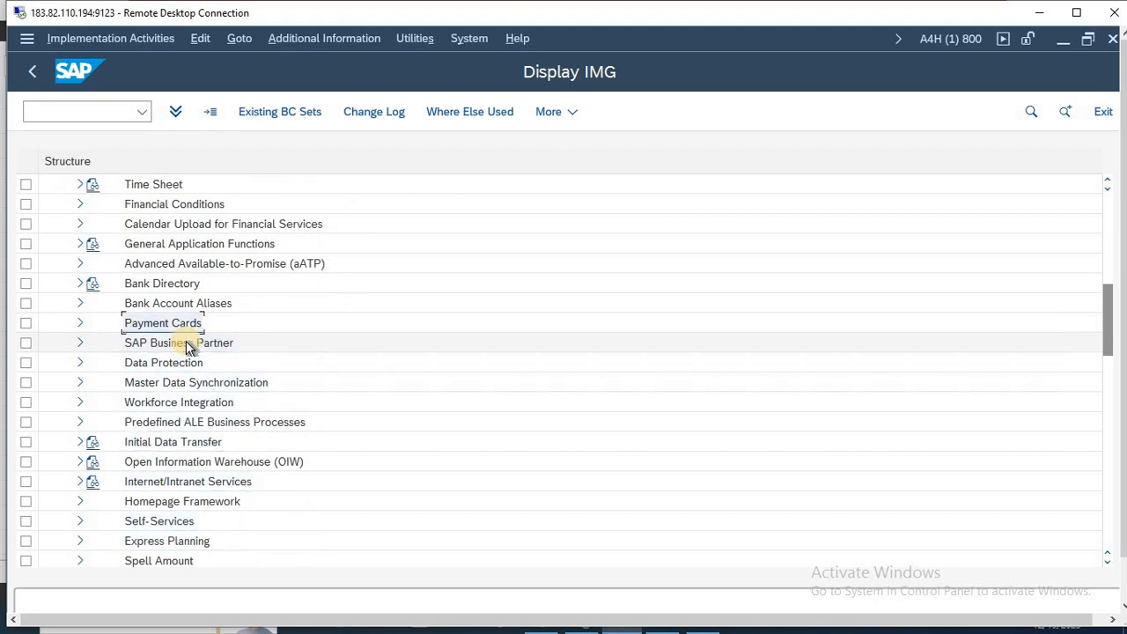
double_click(186, 343)
key("Down")
key("Down")
key("Right")
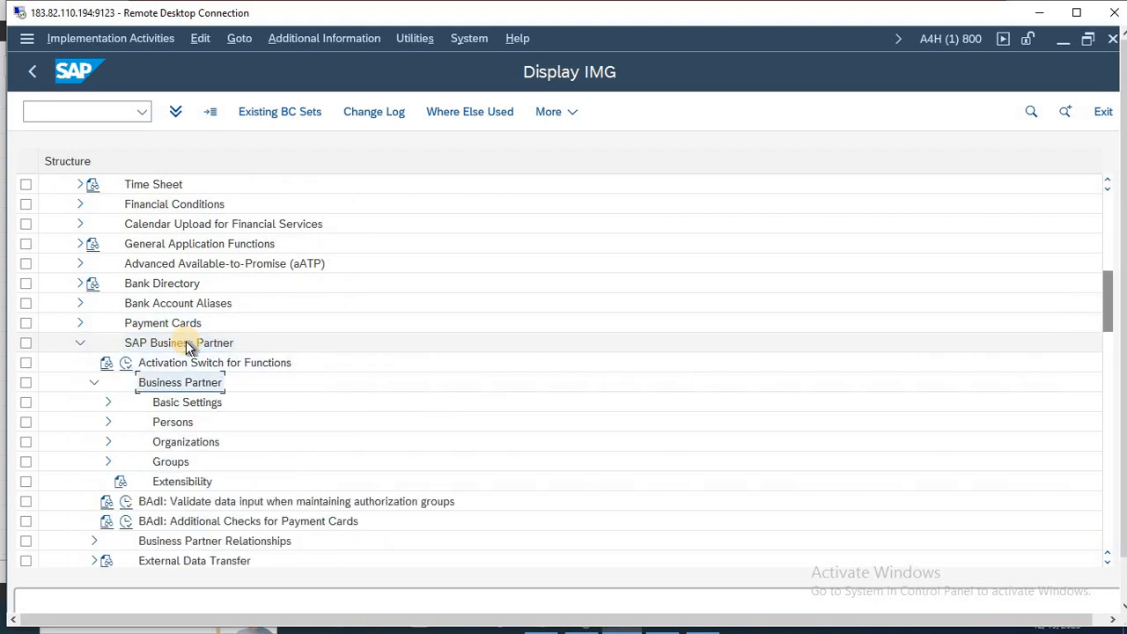
- Expand Basic Settings under Business Partner and its Number Ranges and Groupings node
key("Down")
key("Right")
key("Down")
key("Down")
key("Down")
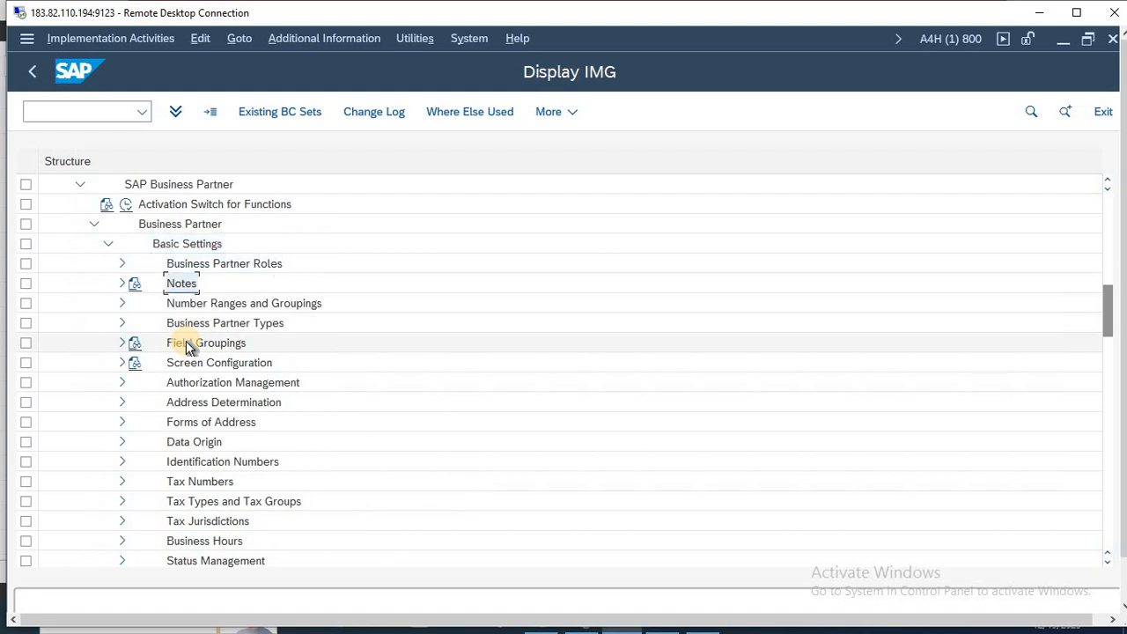
key("Right")
key("Down")
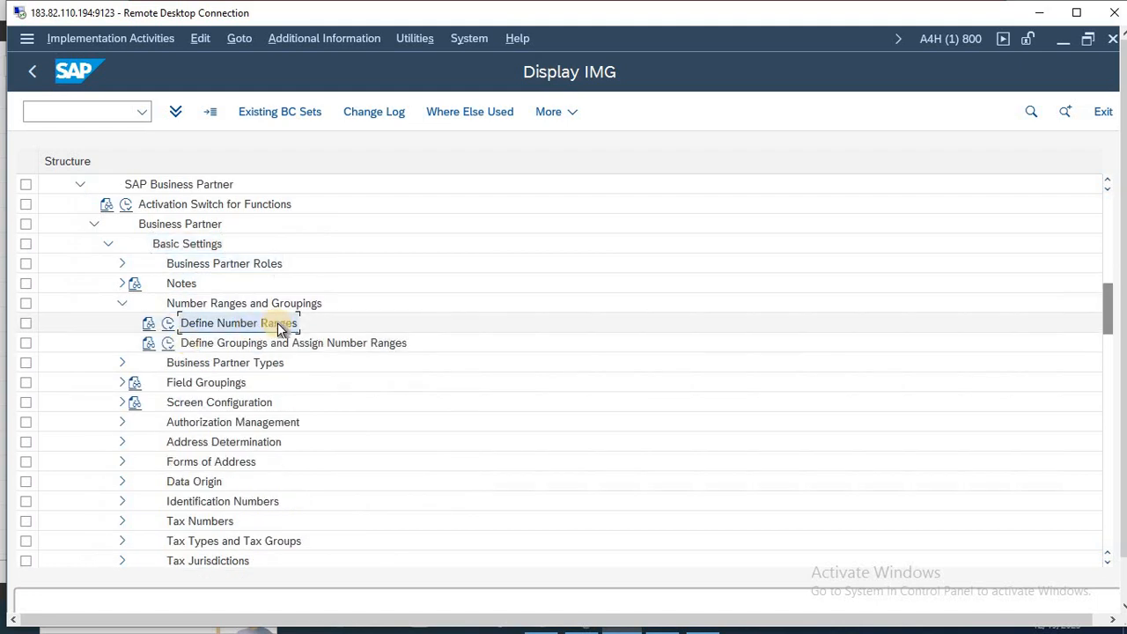
- Open the business partner number range intervals in change mode, locate and select interval 99, and return to the IMG structure
left_click(169, 323)
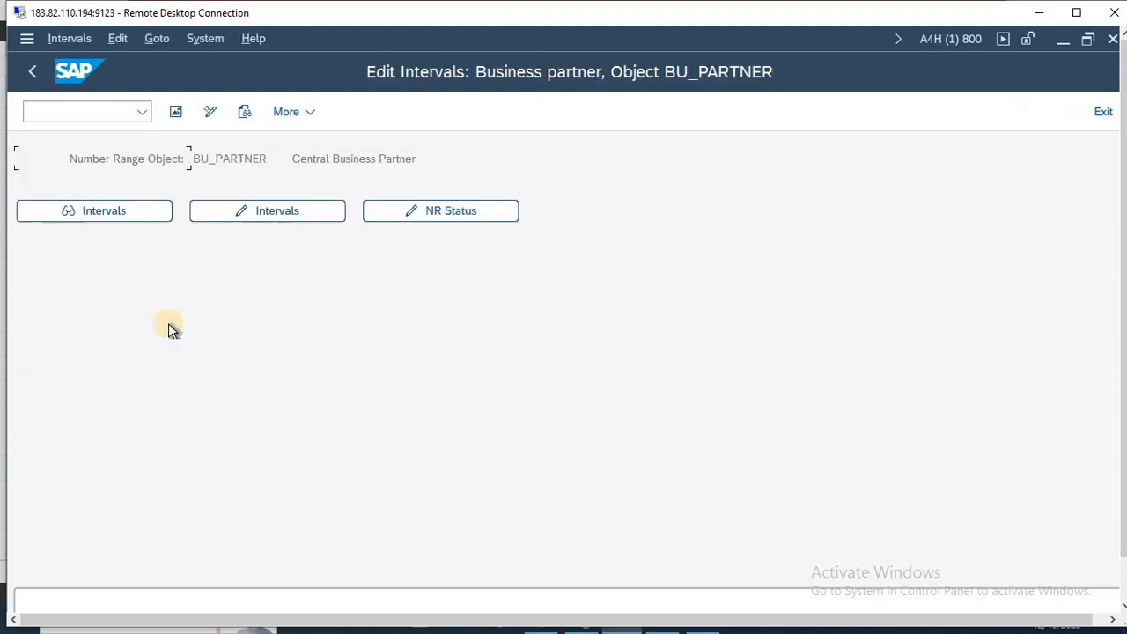
left_click(288, 212)
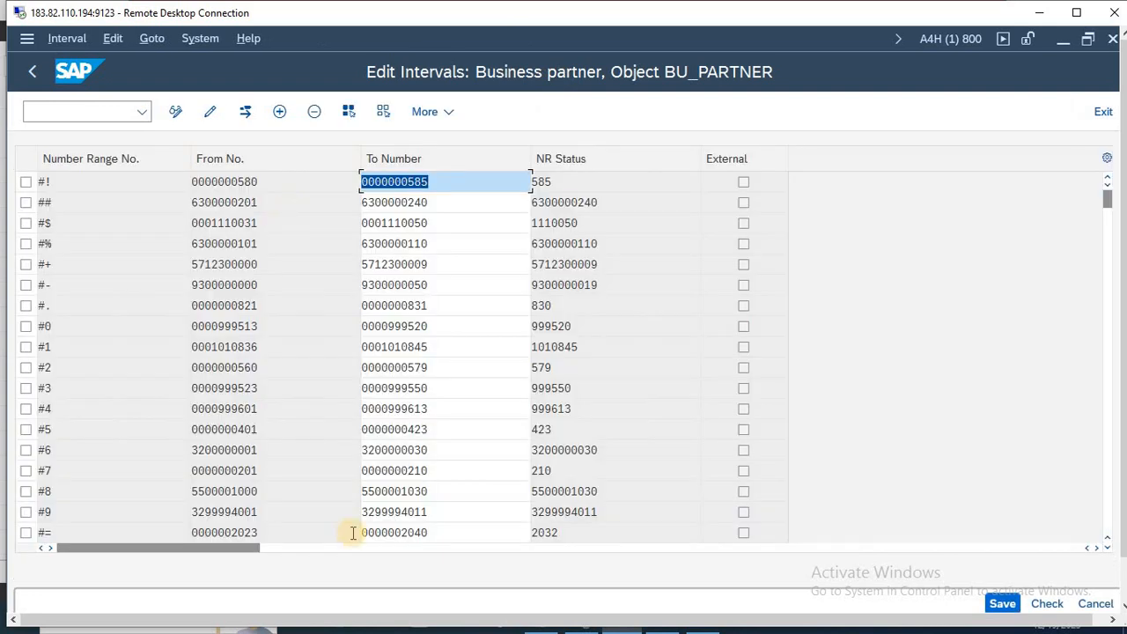
scroll(351, 532, "down", 20)
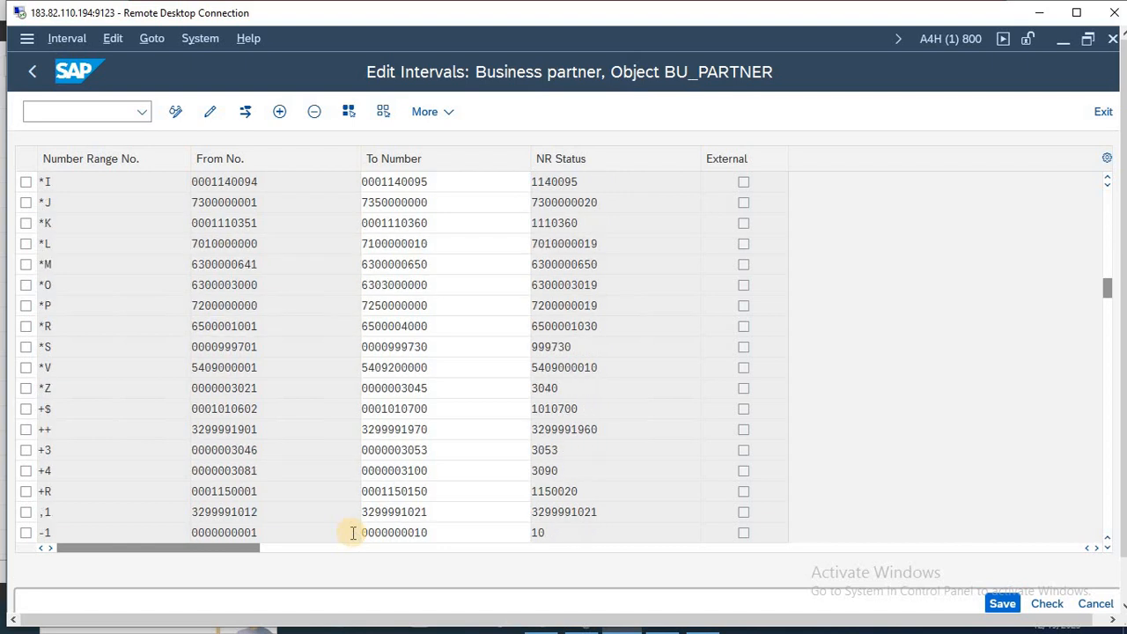
scroll(351, 532, "down", 20)
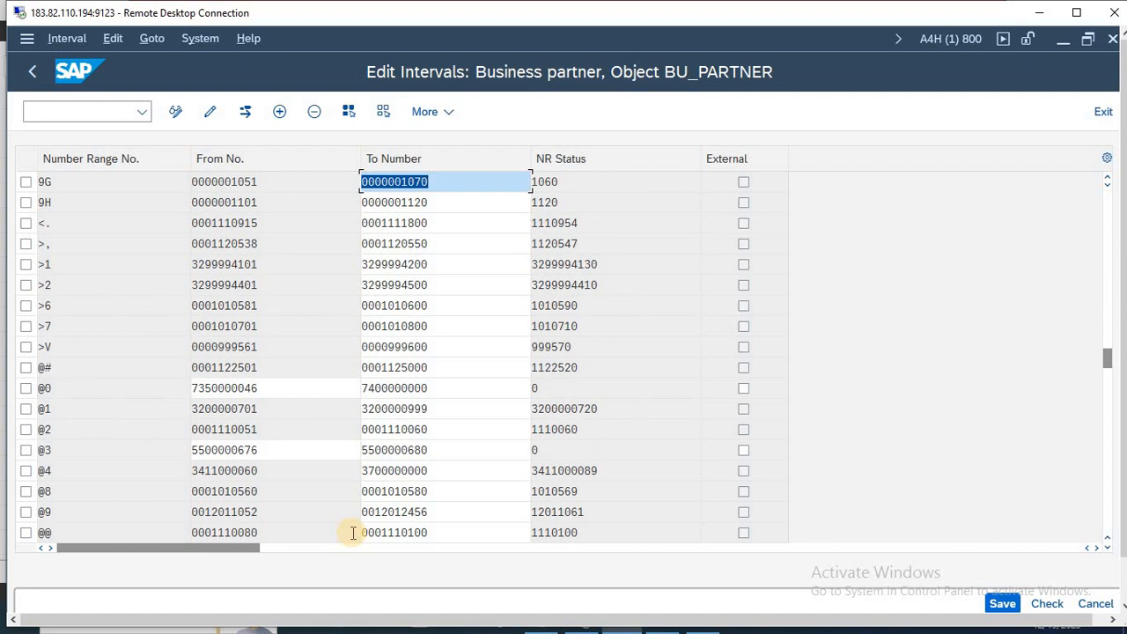
scroll(352, 533, "up", 6)
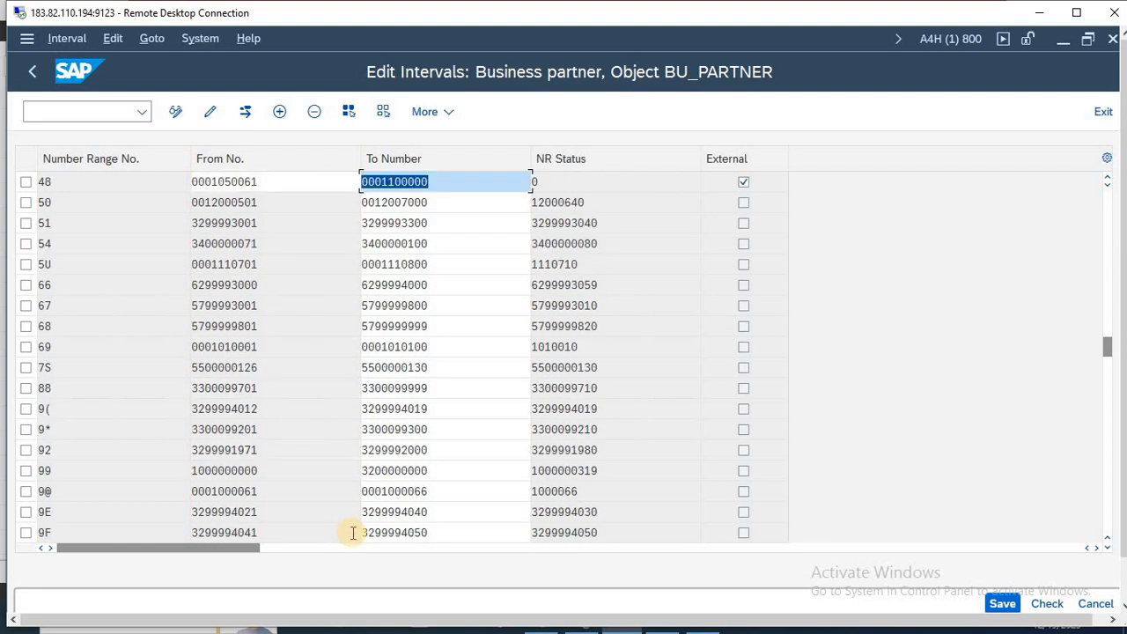
left_click(26, 471)
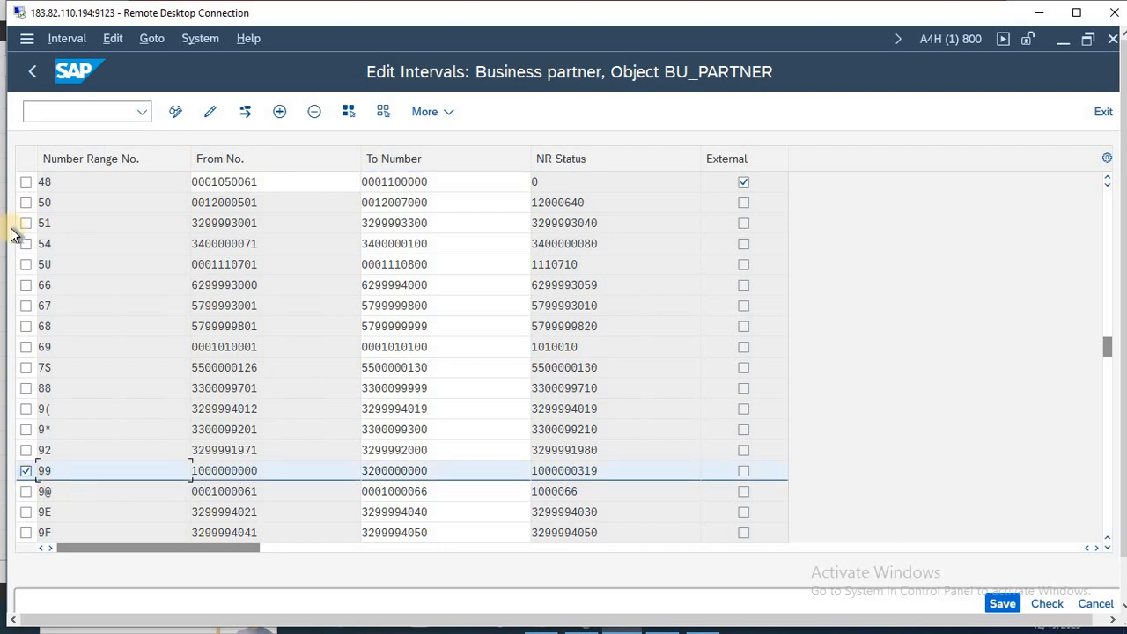
left_click(35, 71)
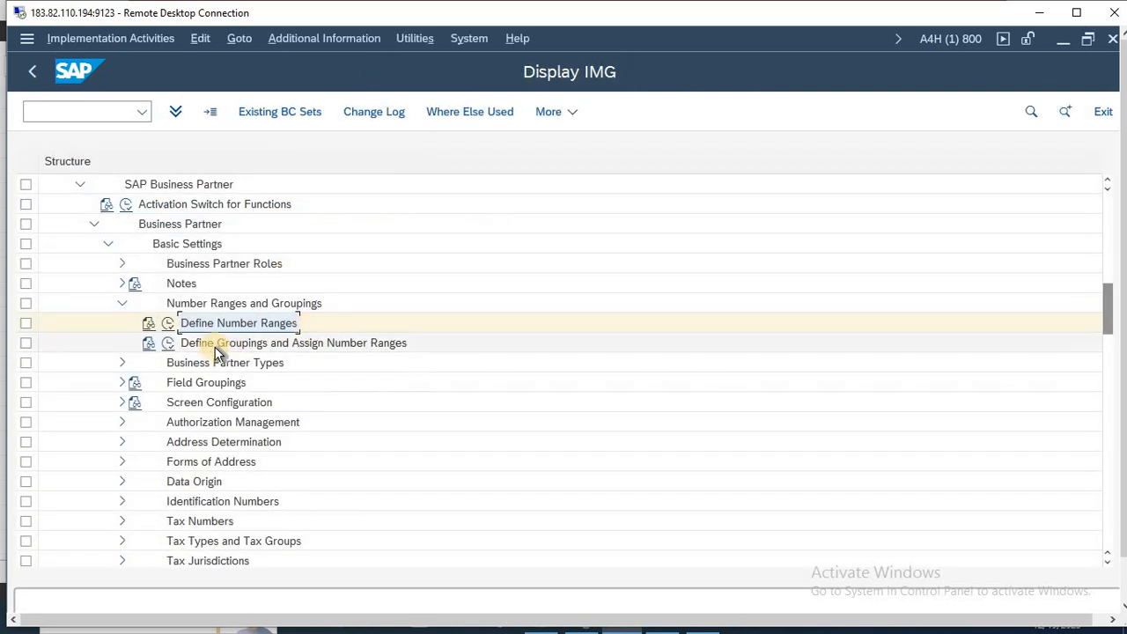
- Open the definition of business partner groupings and start new entries with the grouping keys P1, S1 and B1
left_click(168, 343)
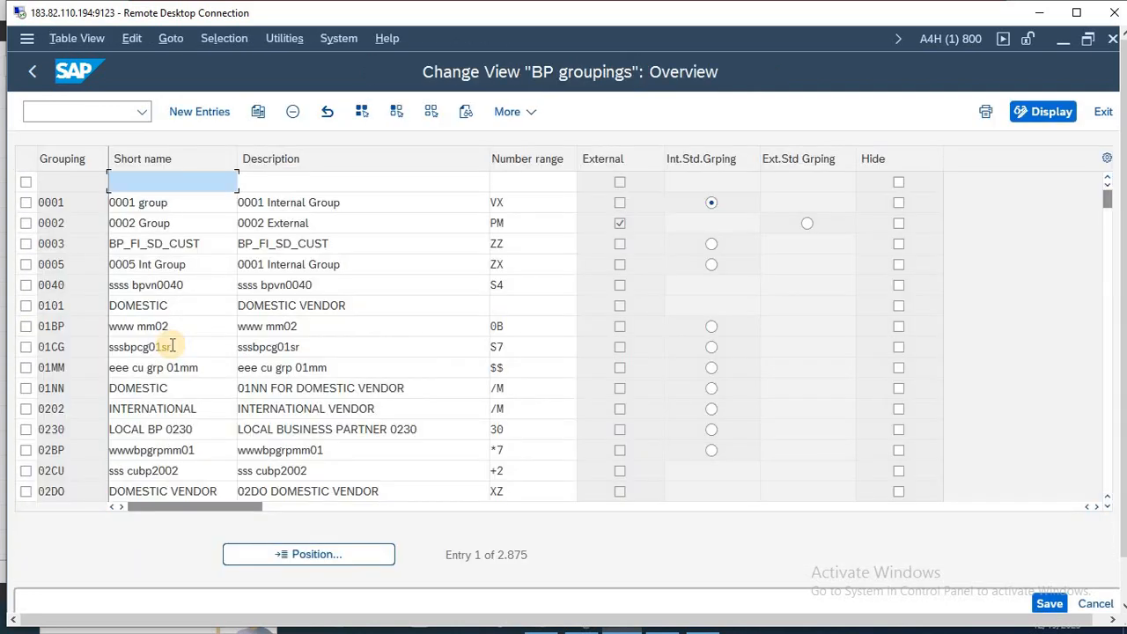
left_click(192, 109)
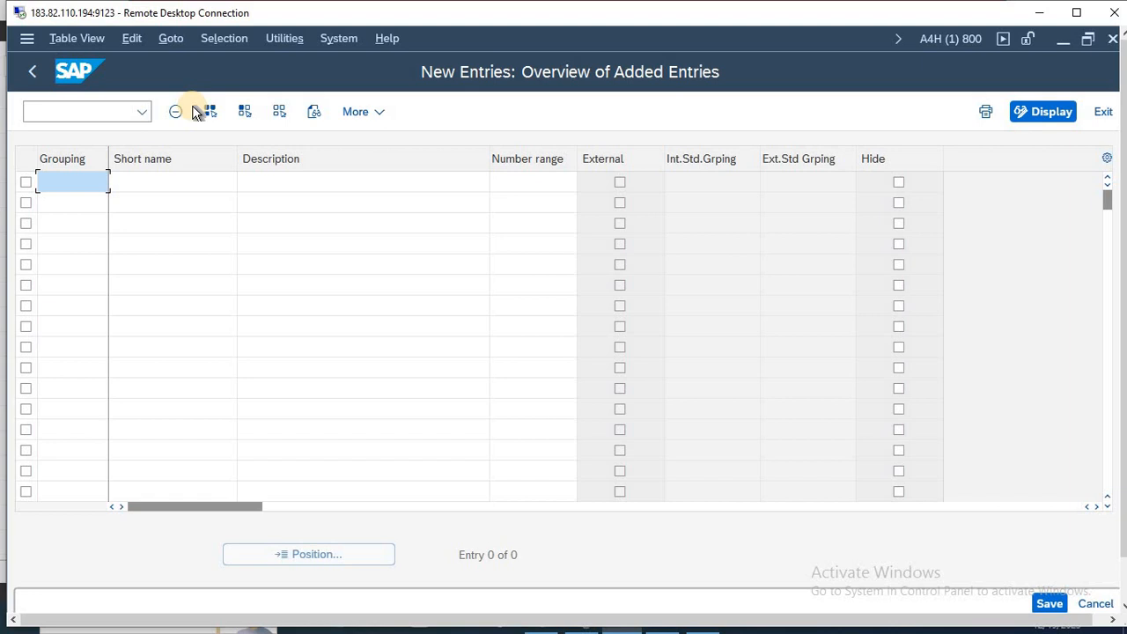
type("P1")
key("Down")
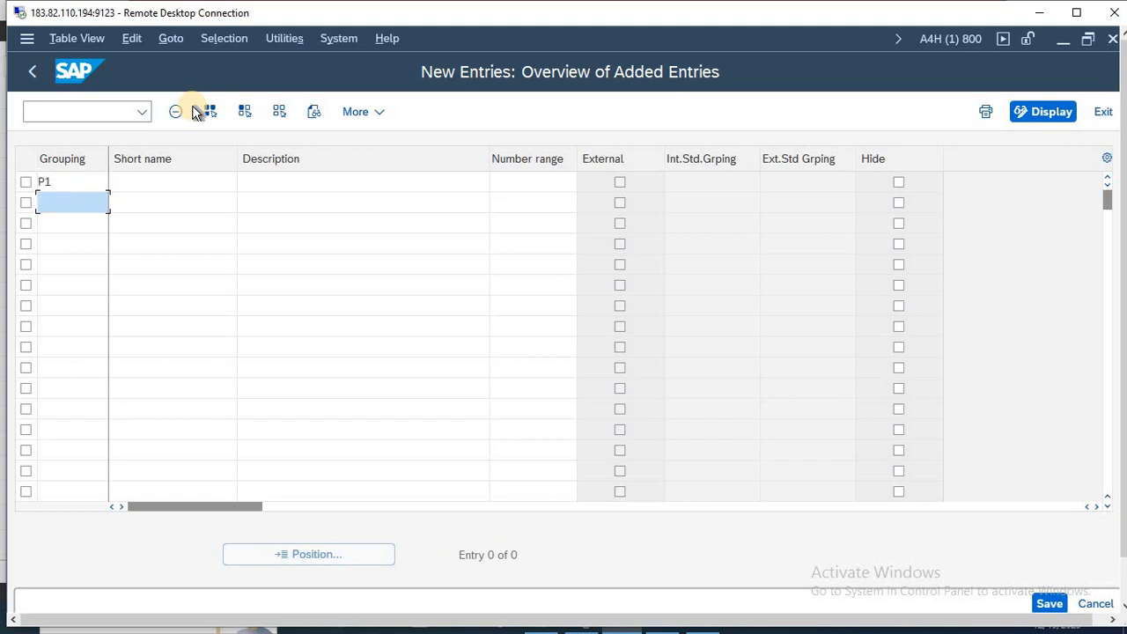
type("S2")
key("Down")
type("B")
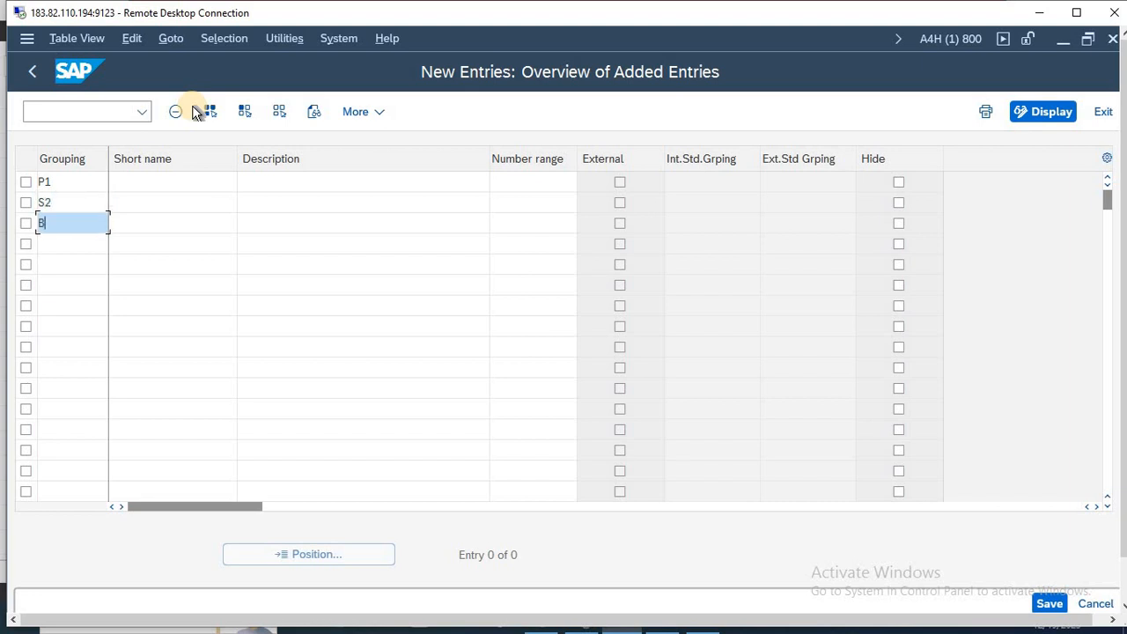
type("1")
left_click(69, 201)
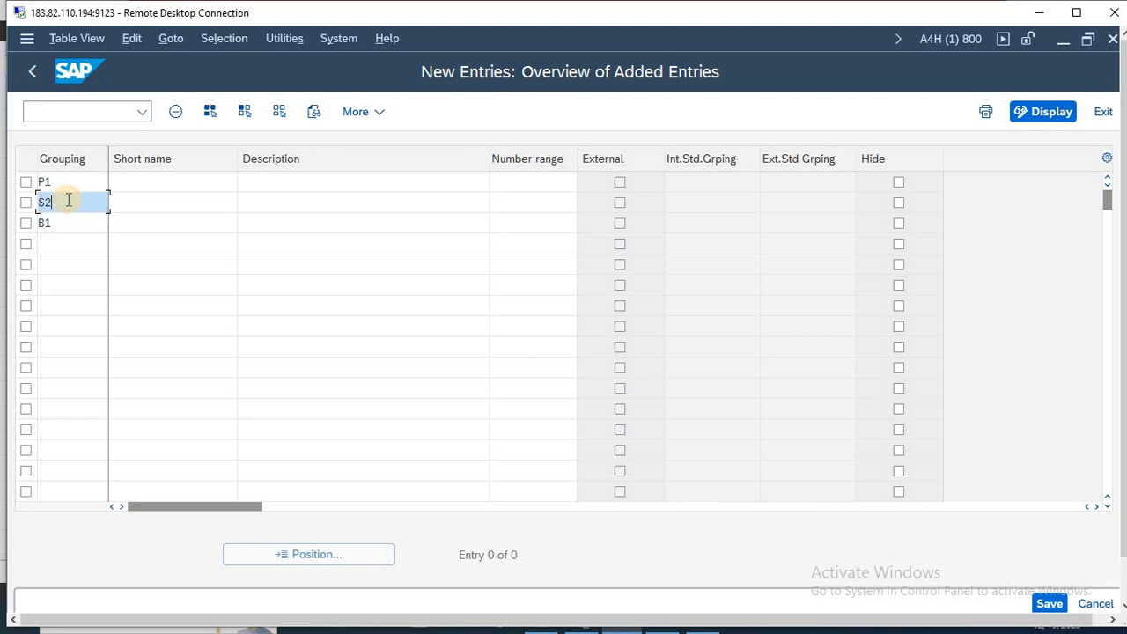
key("BackSpace")
type("1")
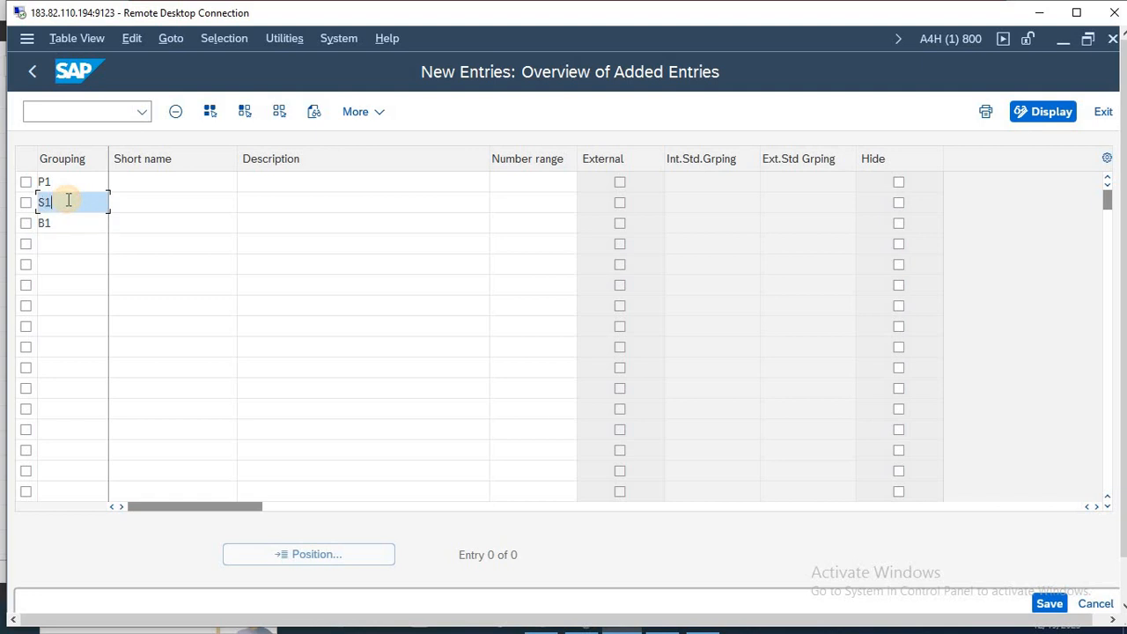
- Enter the short names DOMESTIC for P1, INTERNATIONAL for S1 and ONE TIME for B1
left_click(175, 181)
type("D")
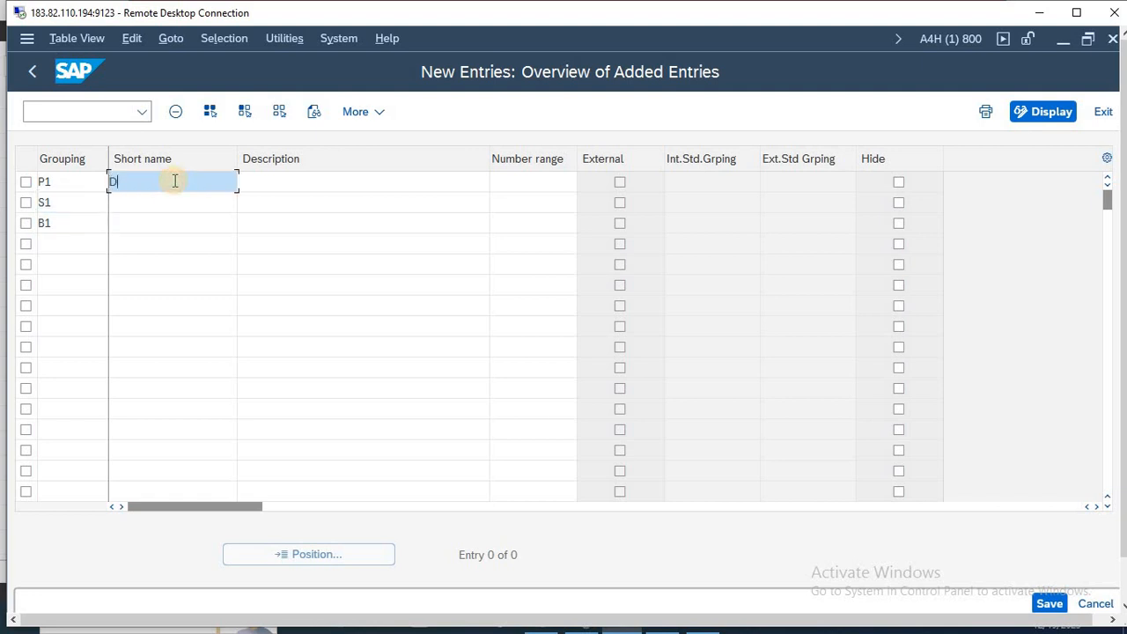
type("OMESTIC")
key("Down")
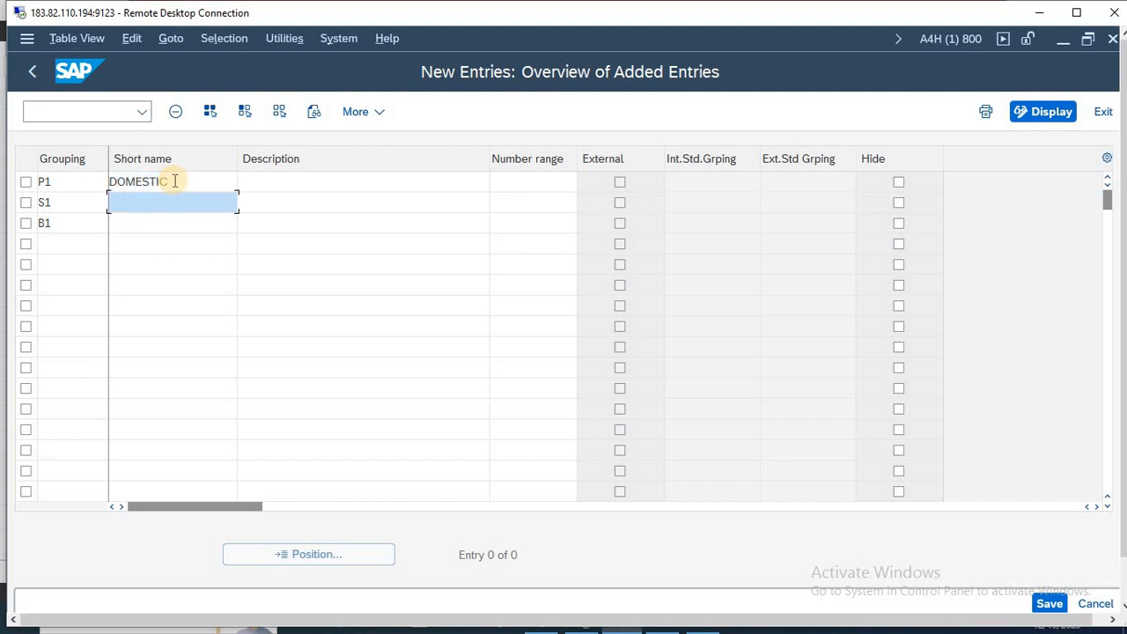
type("INTERNATIONAL")
key("Down")
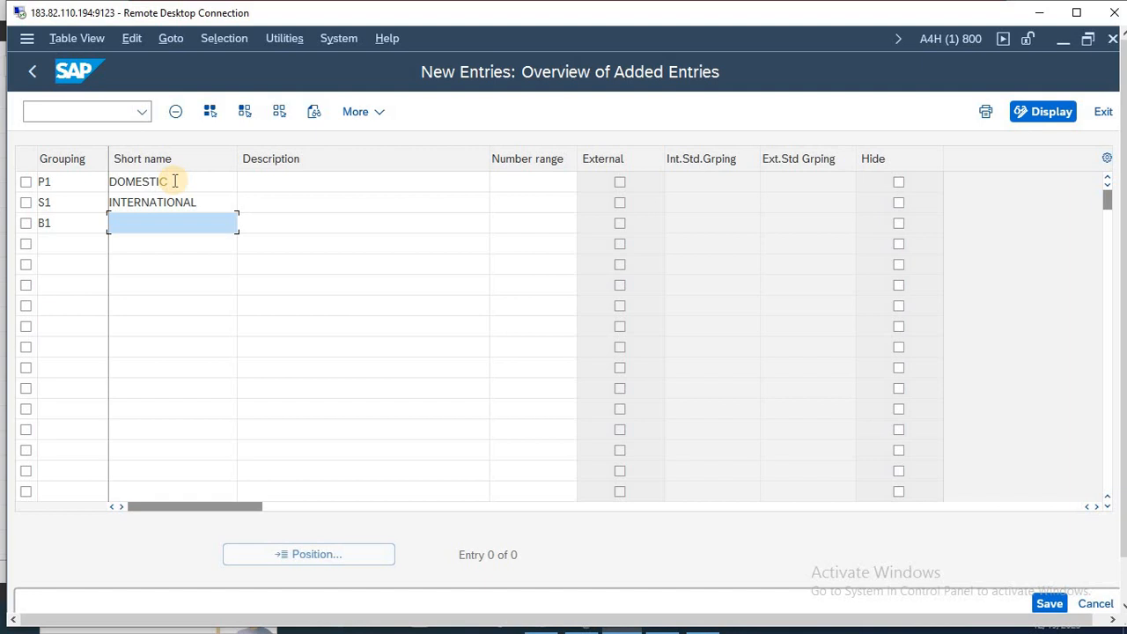
type("ONE TIME")
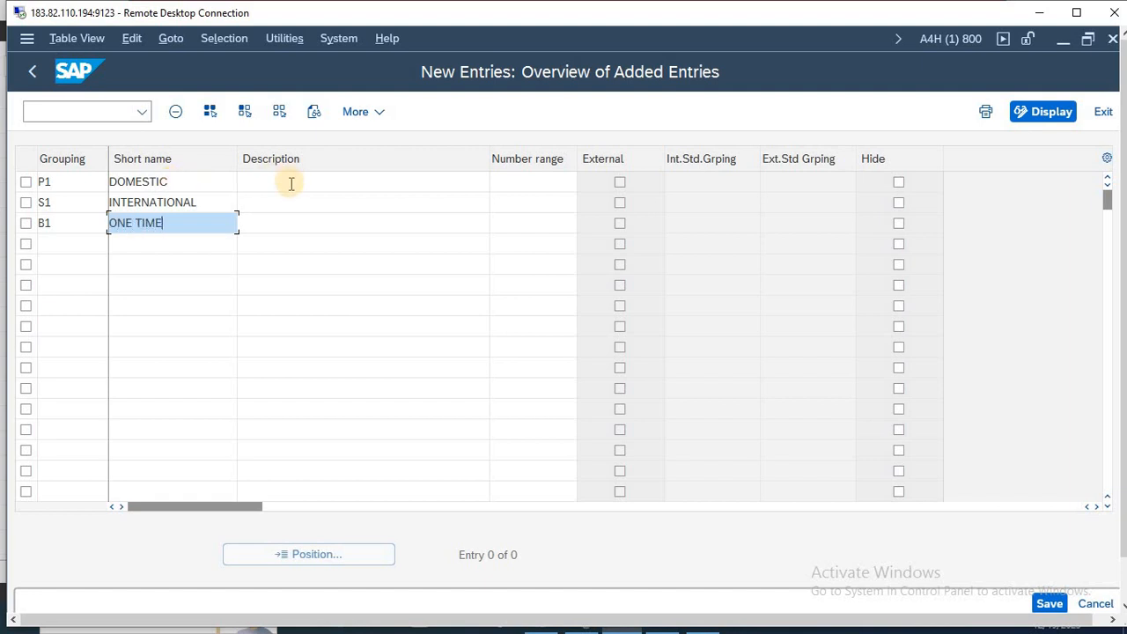
- Describe the three groupings as P1 DOMESTIC VENDOR, S1 INTERNATIONAL VENDOR and B1 ONE TIME
left_click(291, 183)
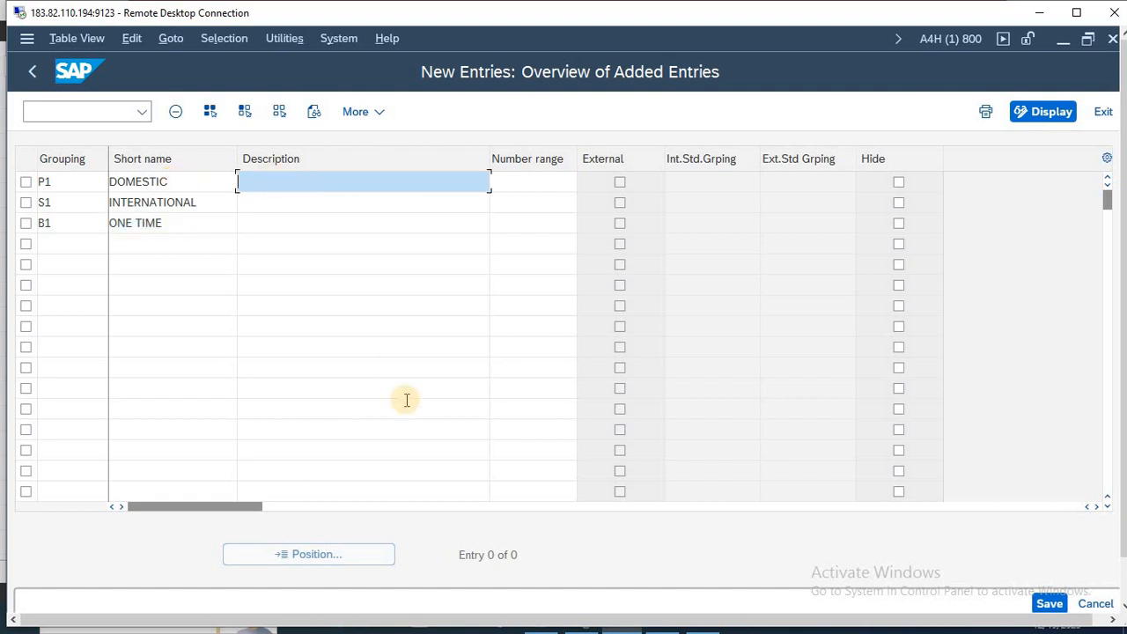
type("P1 DOMESTIC VENDOR")
key("Down")
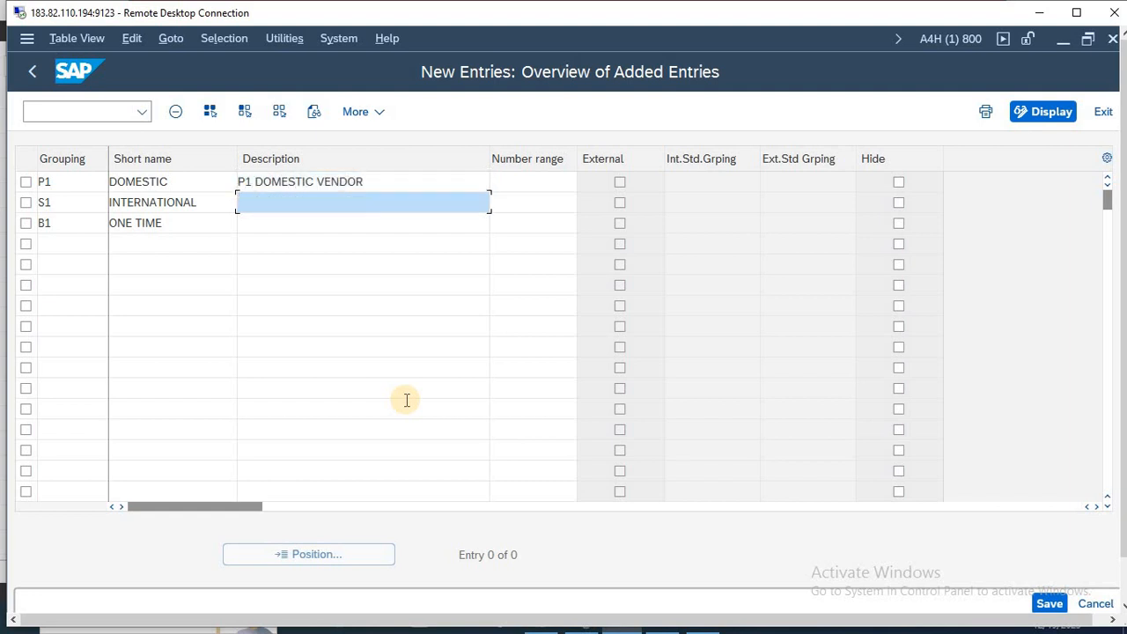
type("S1 INTERNATIONAL VENDOR")
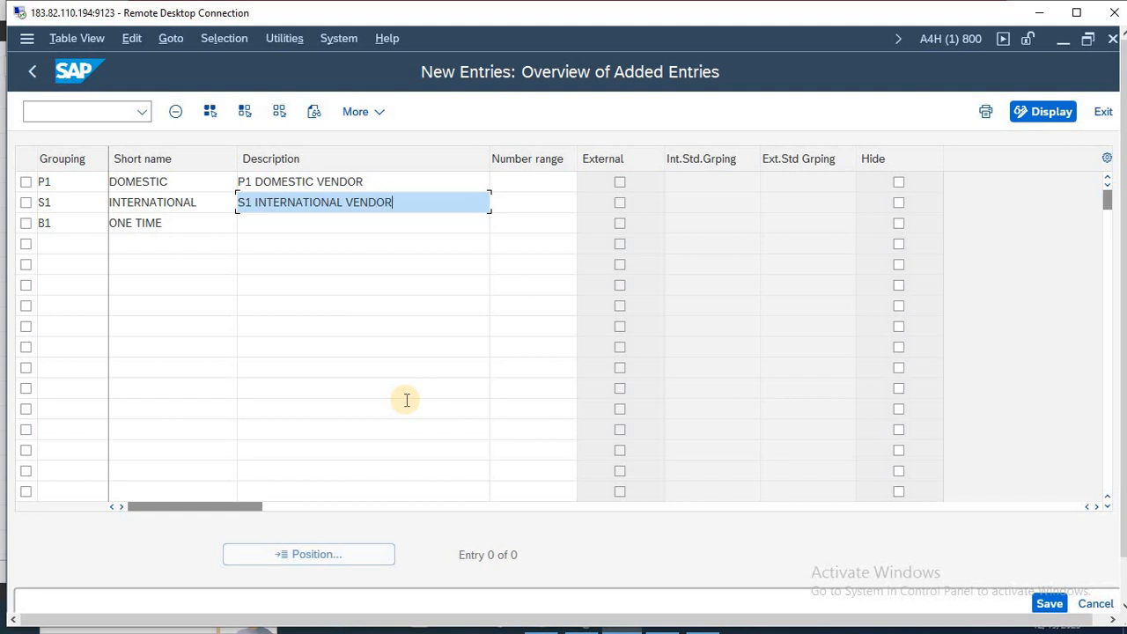
key("Down")
type("B1")
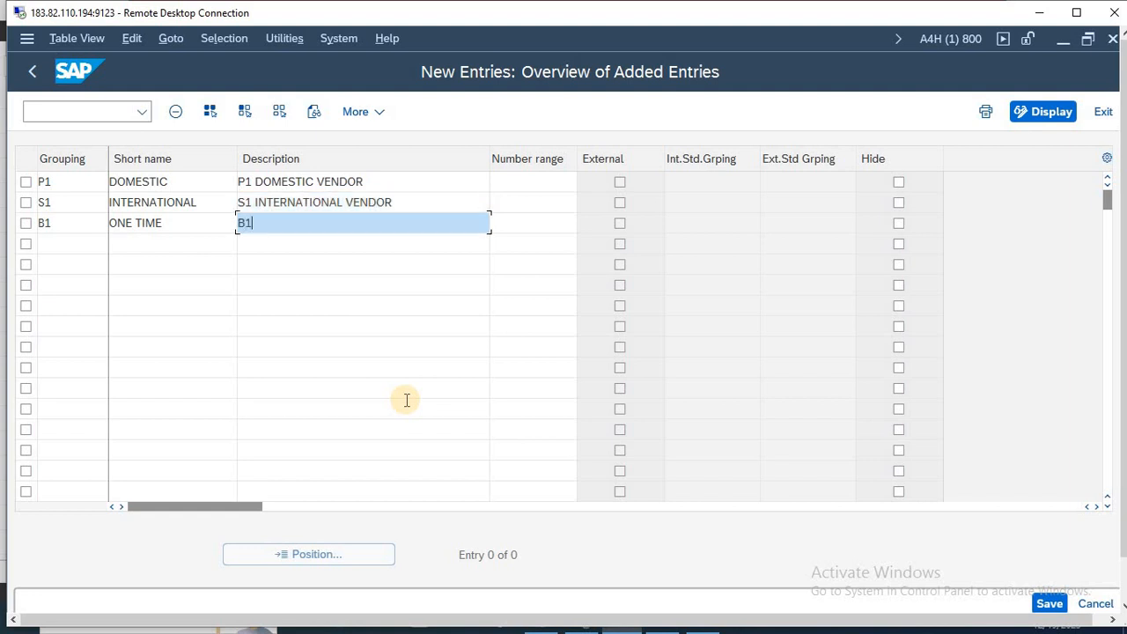
type(" ONE TIME")
- Assign number range 99 to groupings P1, S1 and B1 and confirm the new entries
left_click(521, 182)
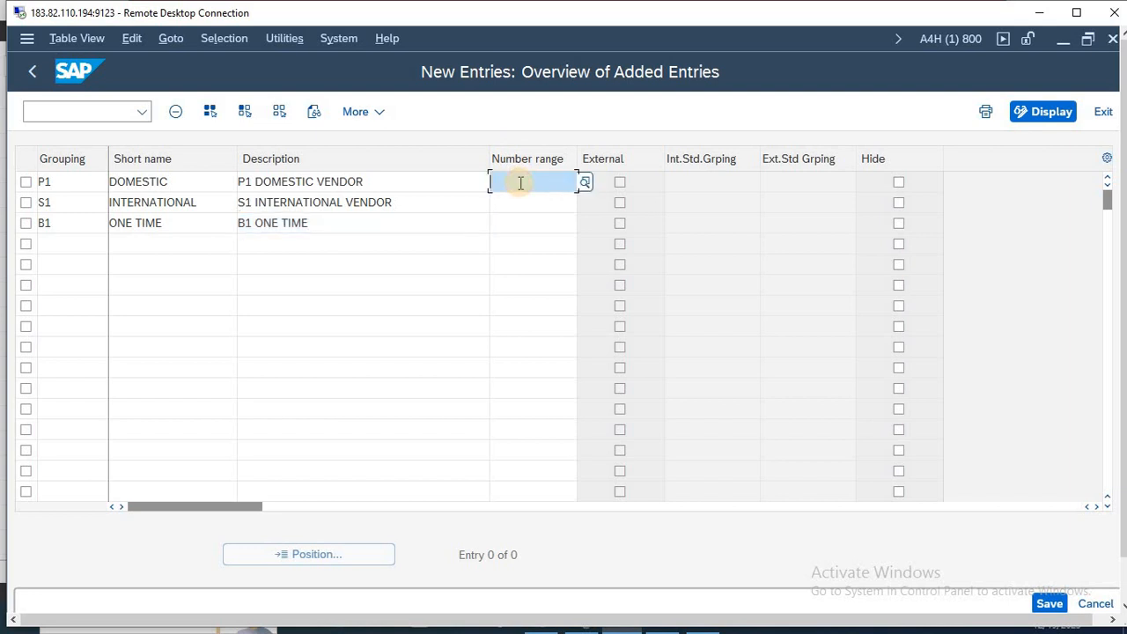
type("99")
key("Down")
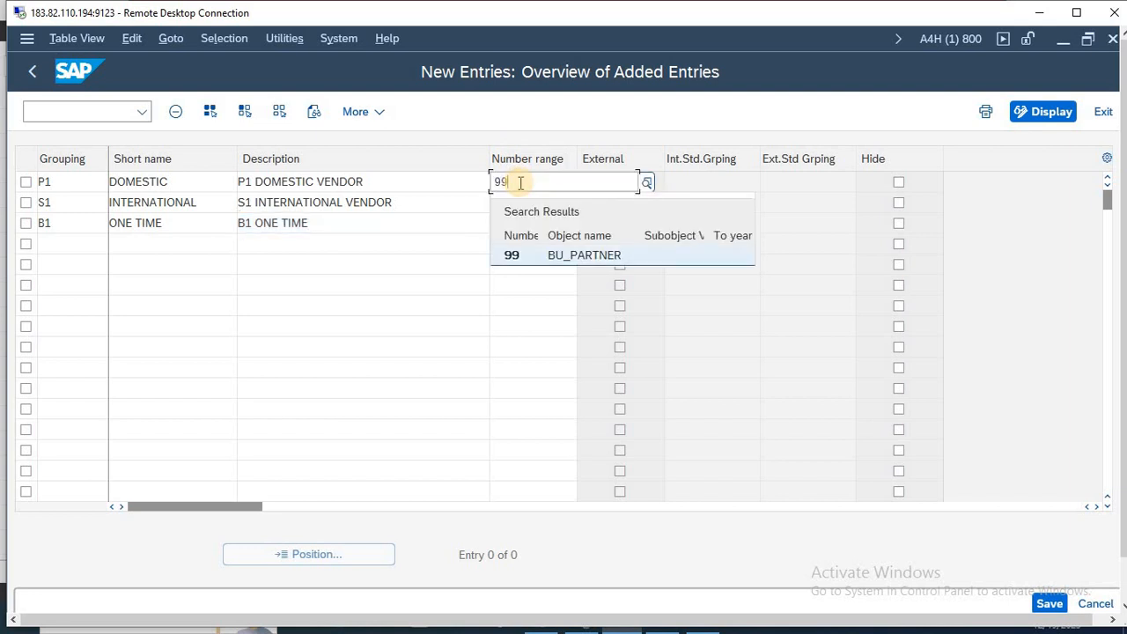
key("Return")
key("Tab")
key("Tab")
key("Tab")
key("Tab")
key("Tab")
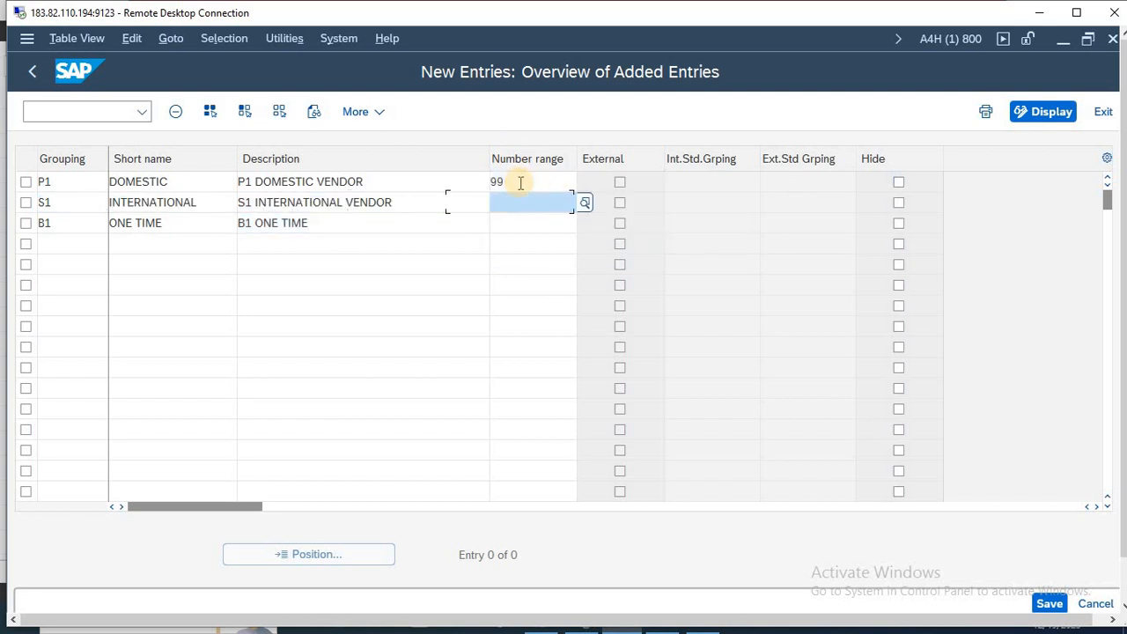
type("99")
key("Tab")
key("Tab")
key("Tab")
key("Tab")
key("Tab")
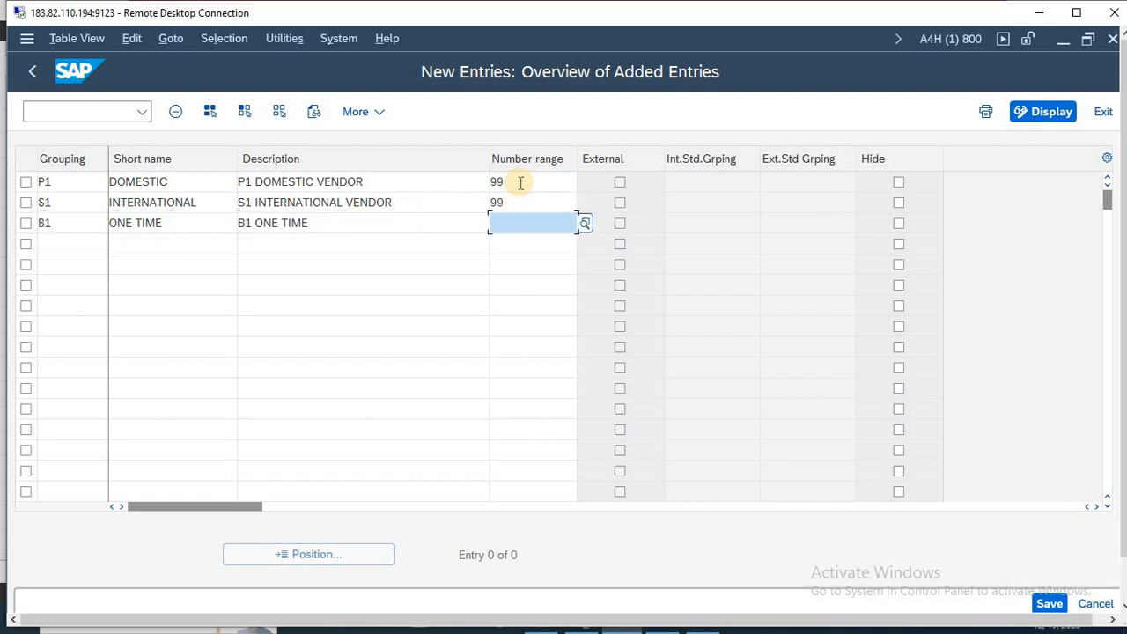
type("99")
key("Return")
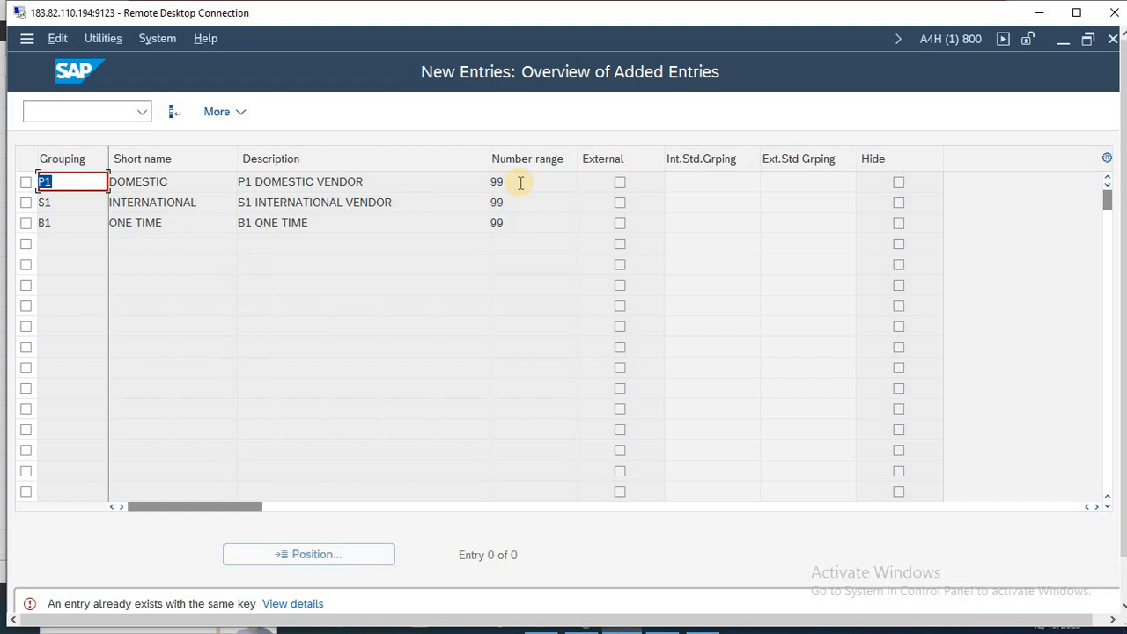
- Try to change the DOMESTIC grouping key to PR1
key("End")
key("BackSpace")
type("R1")
key("Return")
- Set the grouping key of the DOMESTIC entry to YTT1
key("End")
key("BackSpace")
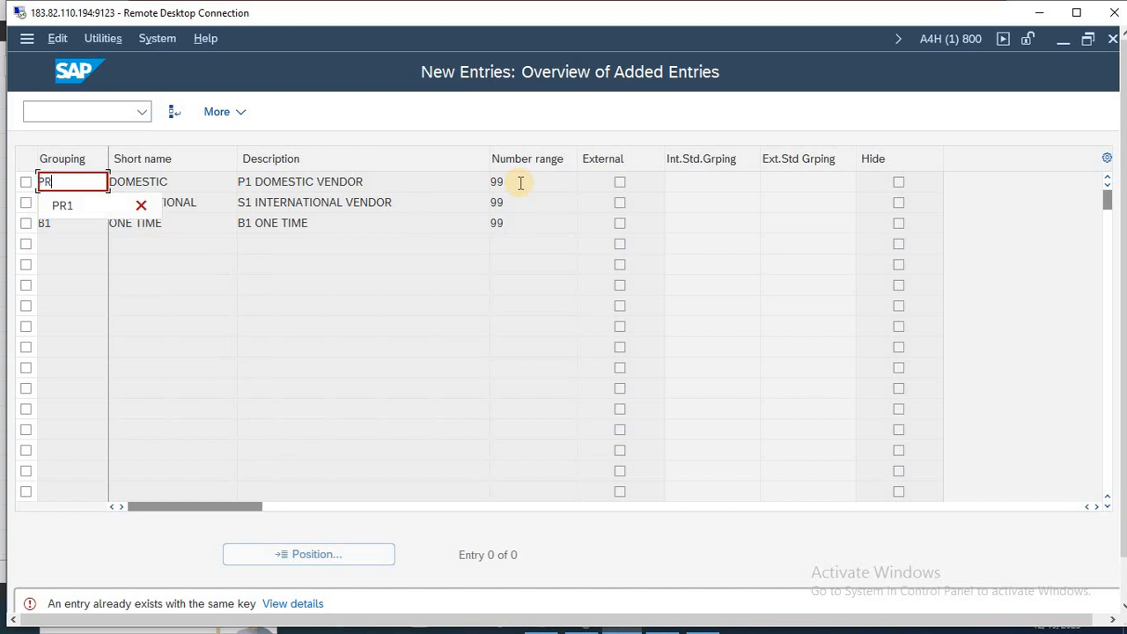
key("BackSpace")
key("BackSpace")
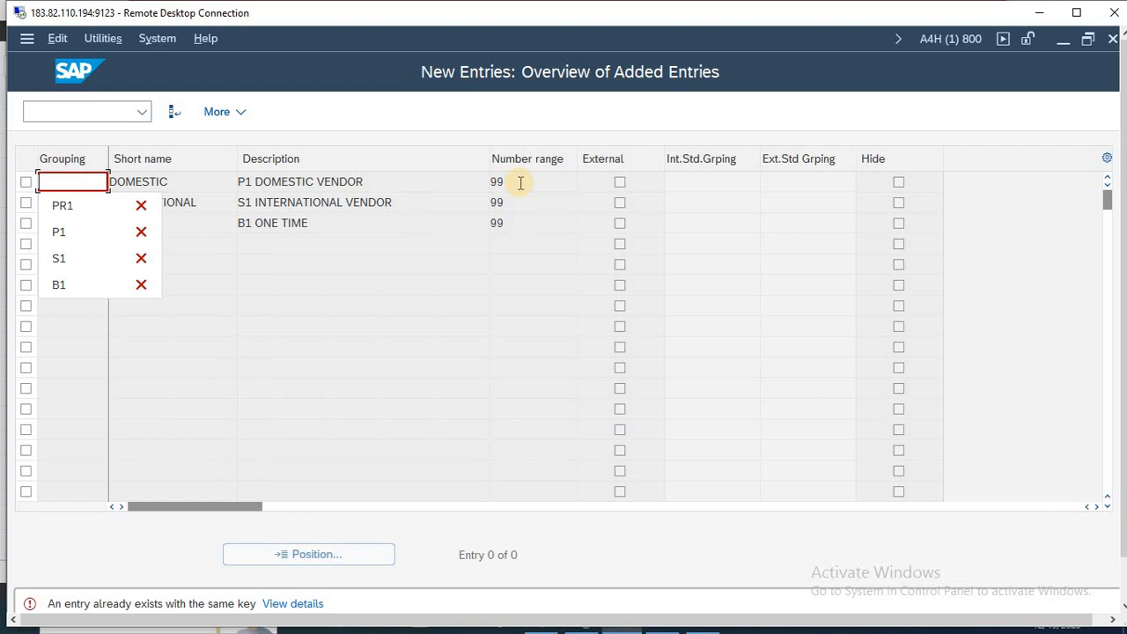
type("YT")
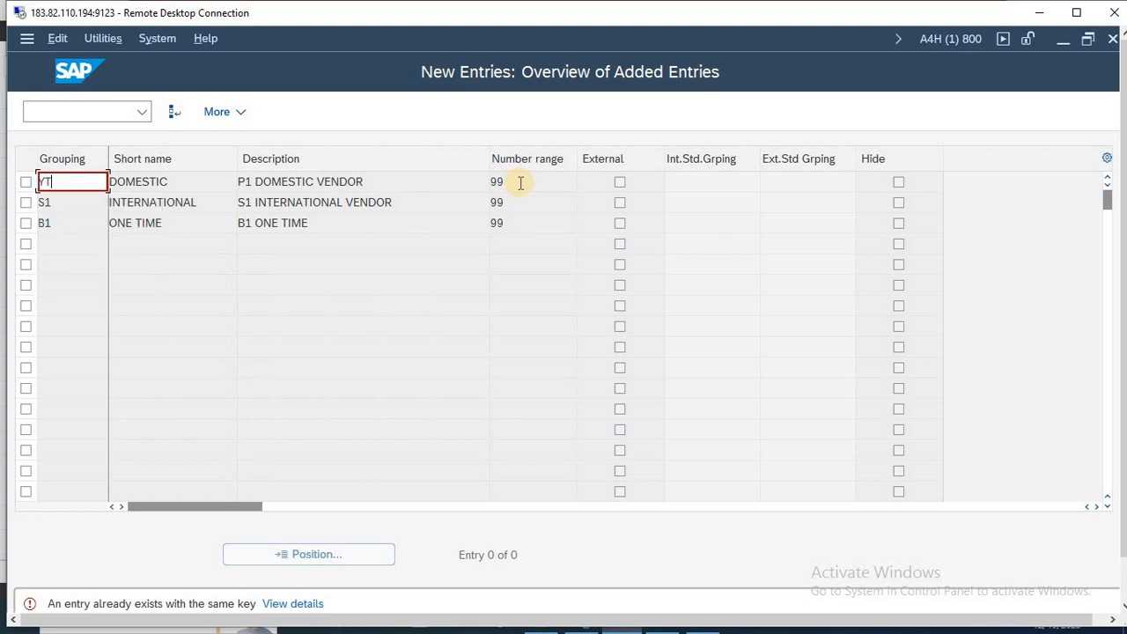
type("T1")
key("Return")
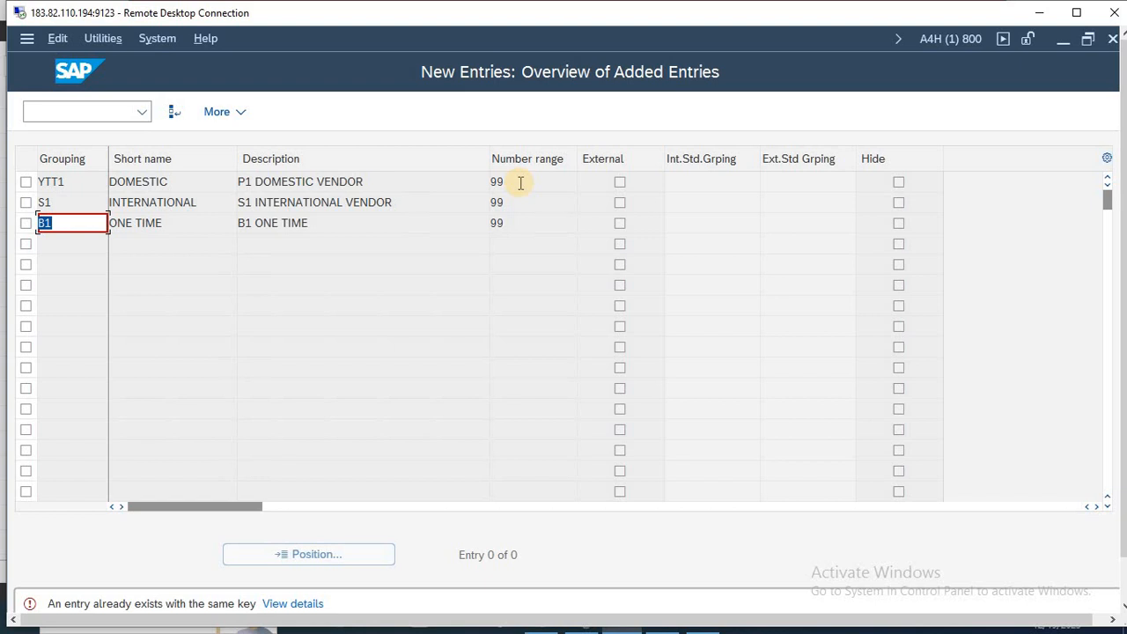
- Change the ONE TIME grouping key to BTT1 and save the new entries under the SAP LIVE PROJECT customizing request
type("B")
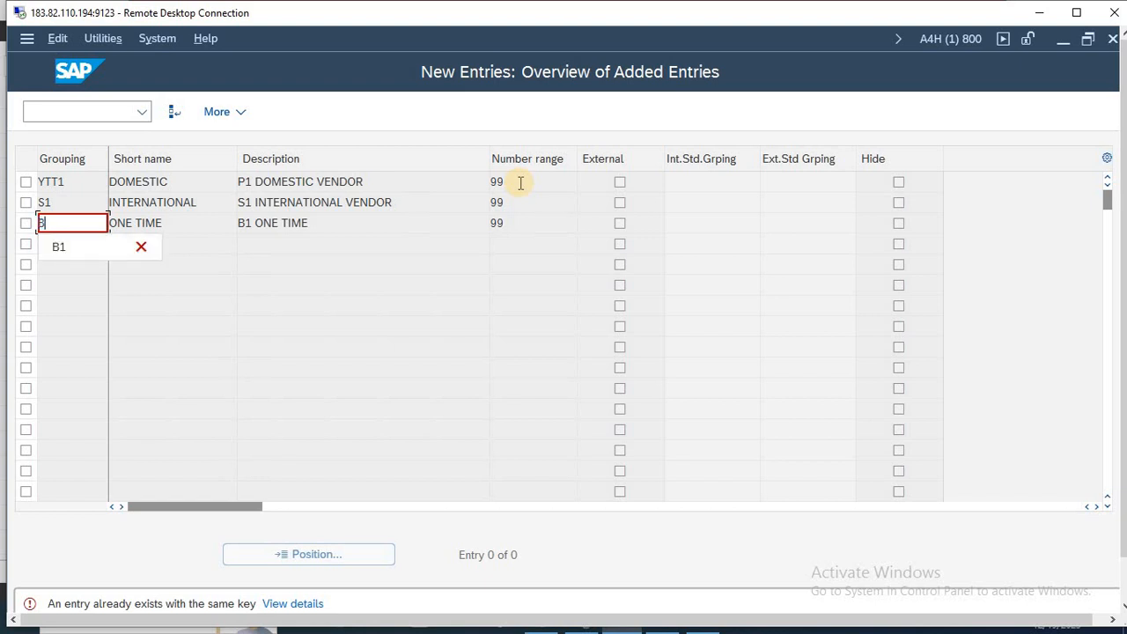
key("BackSpace")
type("YTT3")
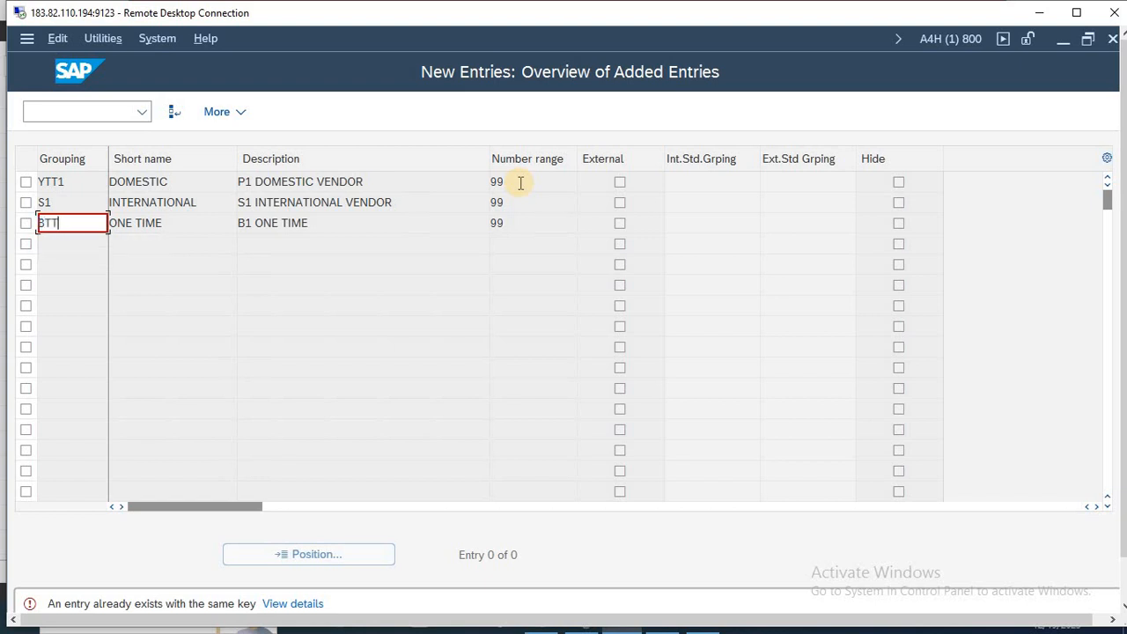
key("ctrl+s")
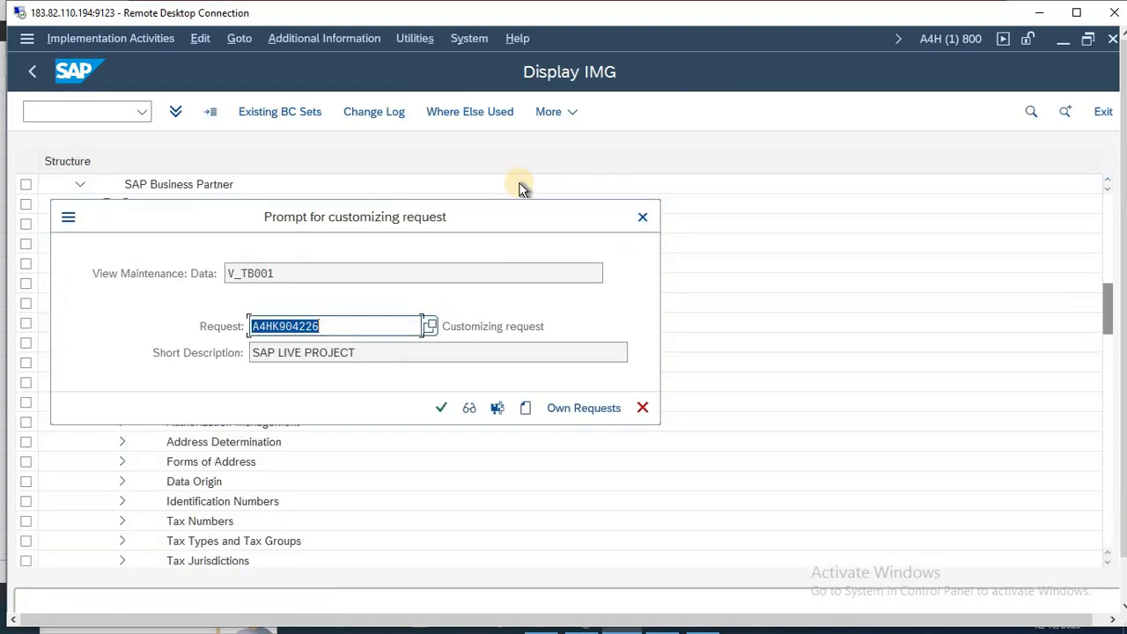
key("Return")
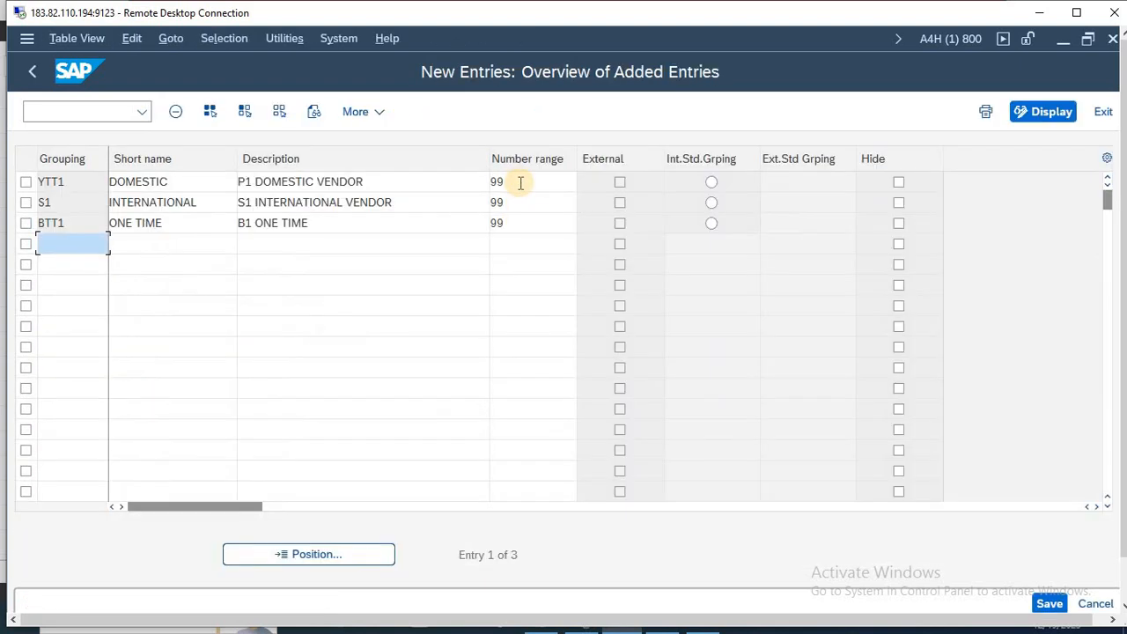
key("ctrl+s")
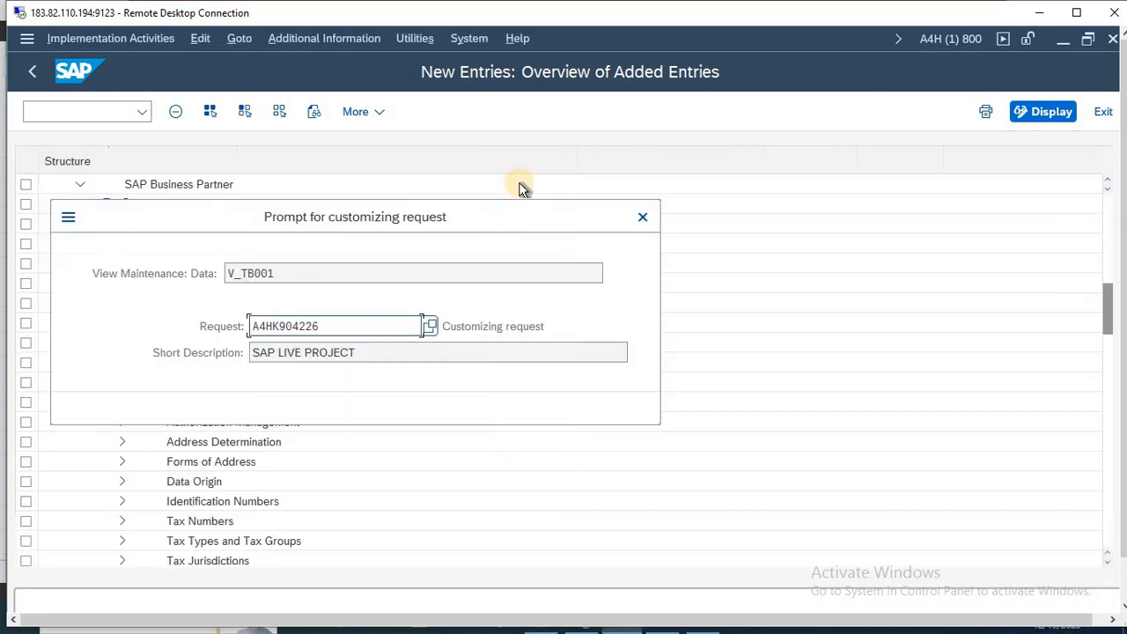
key("Return")
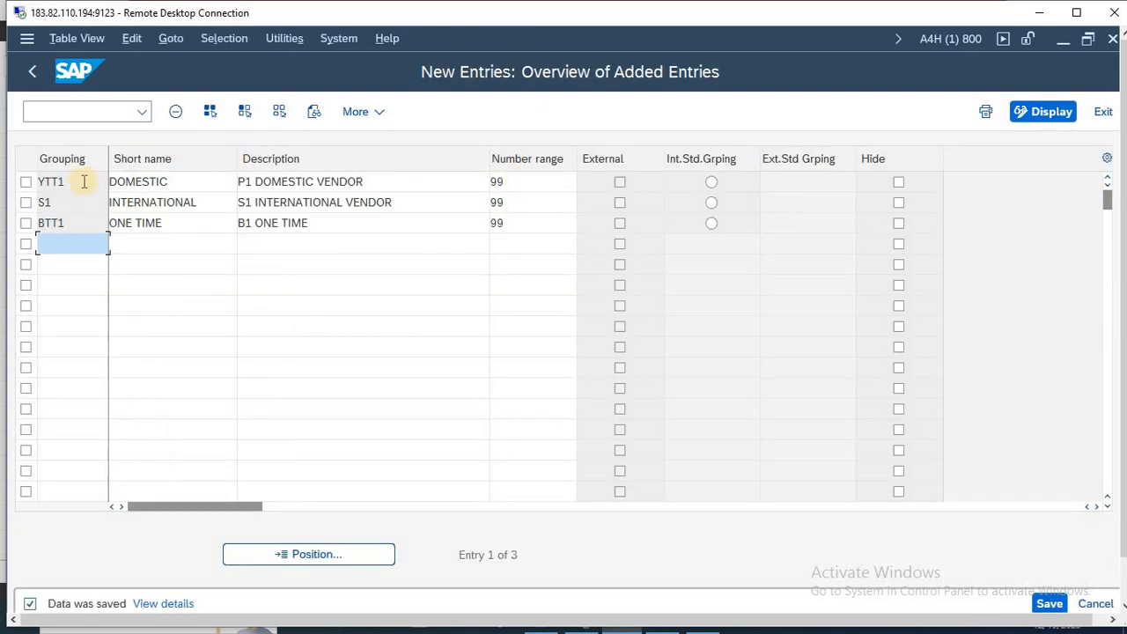
- Change the description of grouping YTT1 to YTT1 DOMESTIC VENDOR
left_click_drag(78, 180, 4, 182)
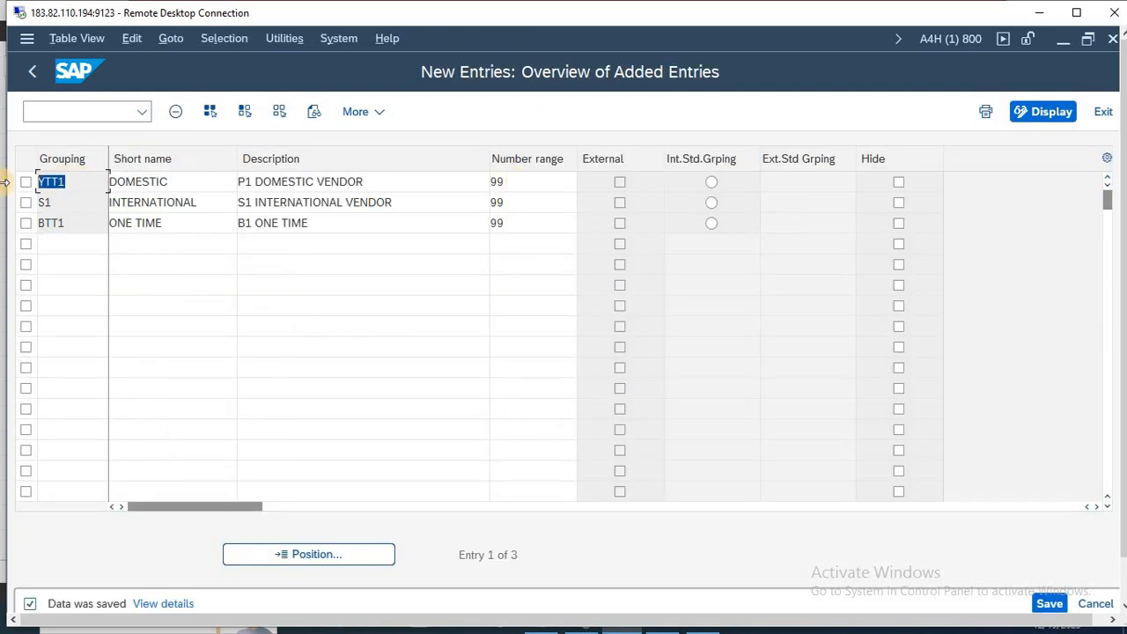
left_click_drag(244, 183, 251, 215)
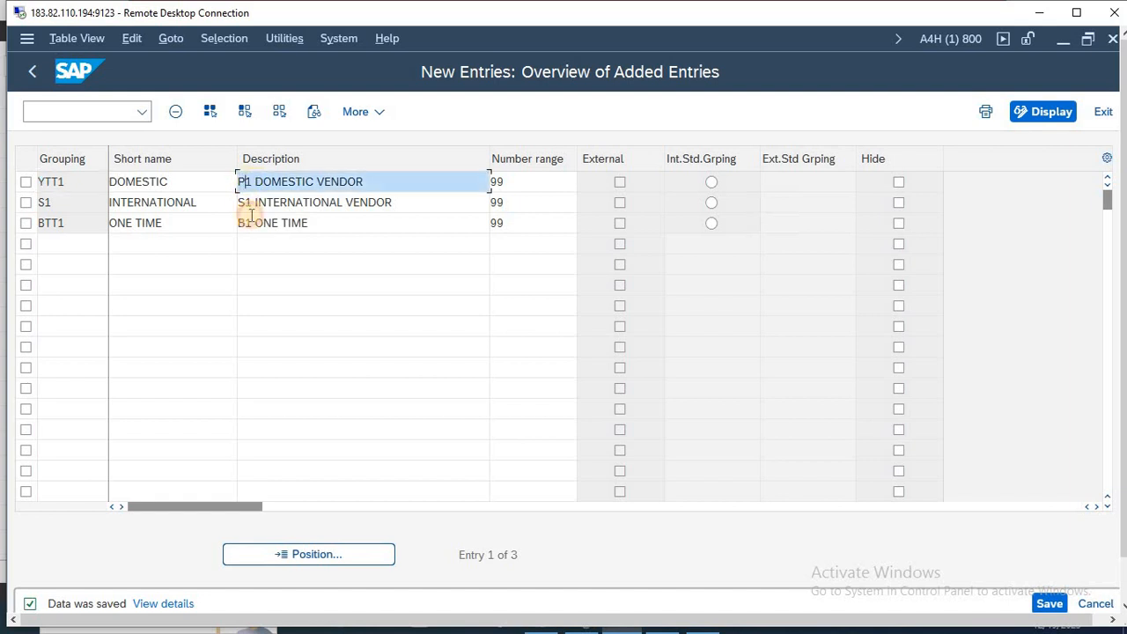
key("Left")
type("Y")
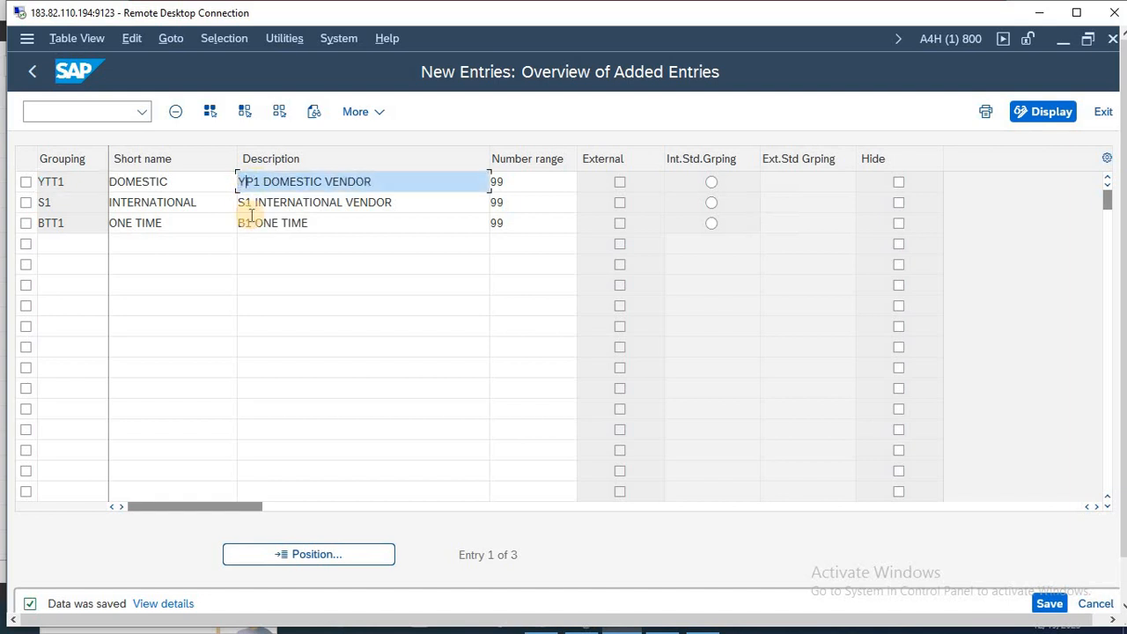
type("TT")
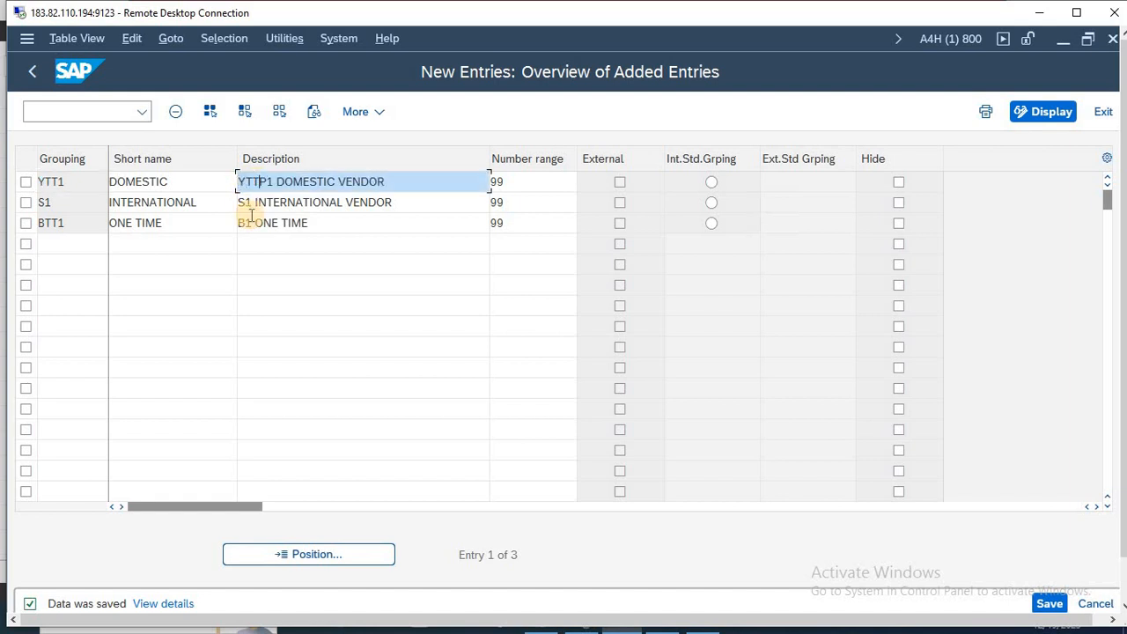
type("1")
key("Delete")
key("Delete")
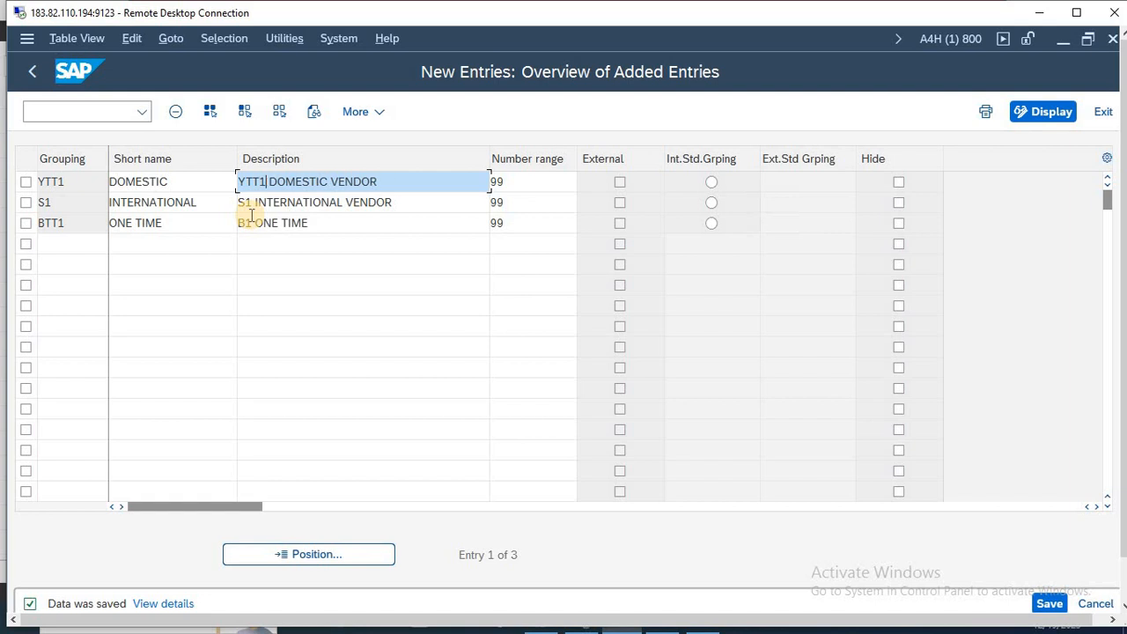
- Change the description of grouping BTT1 to BTT1 ONE TIME and confirm the entries
key("Down")
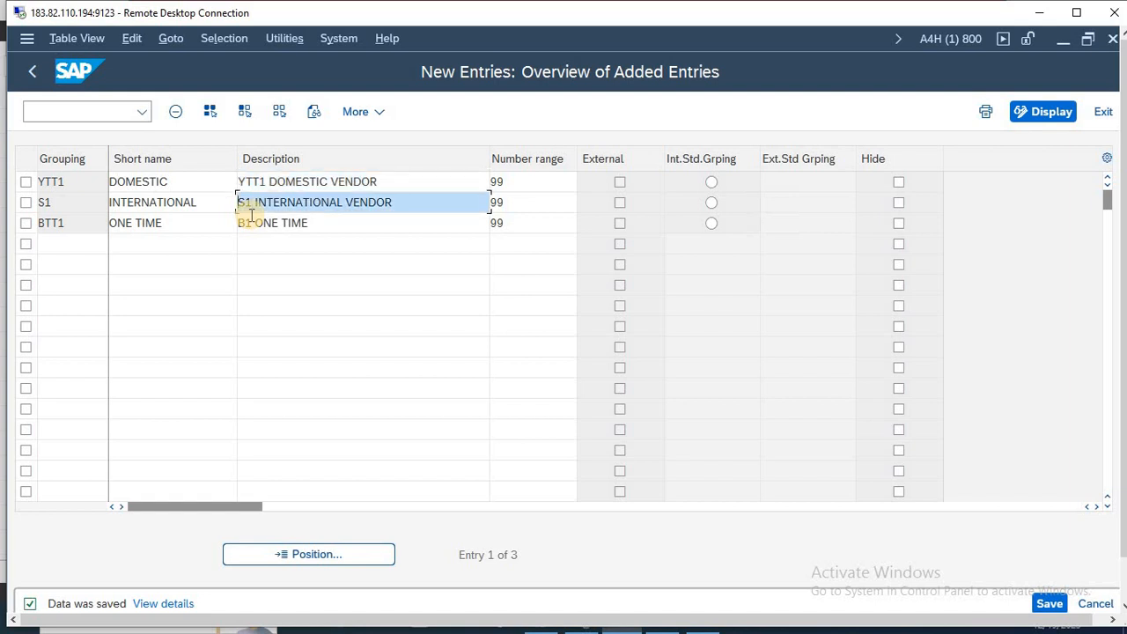
key("Down")
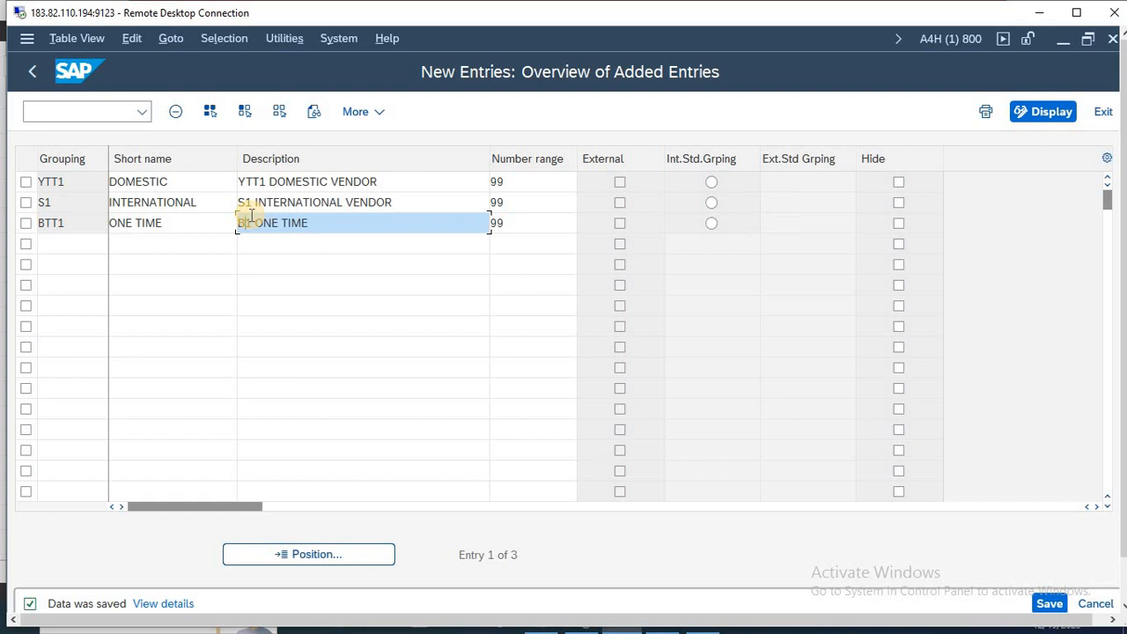
left_click(246, 221)
type("TT1")
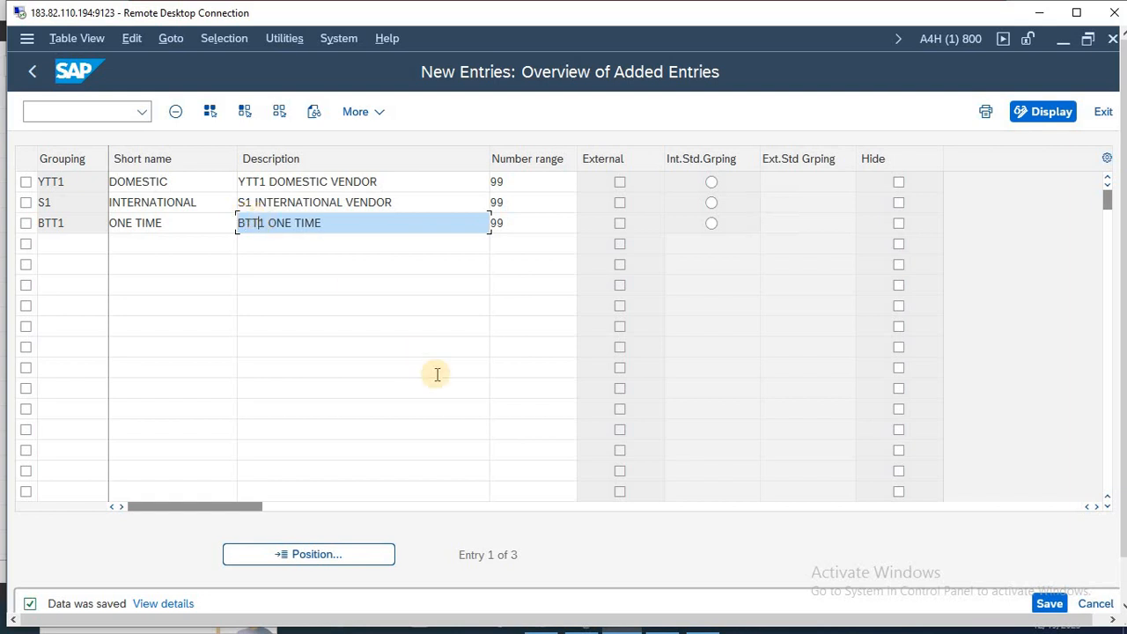
key("Return")
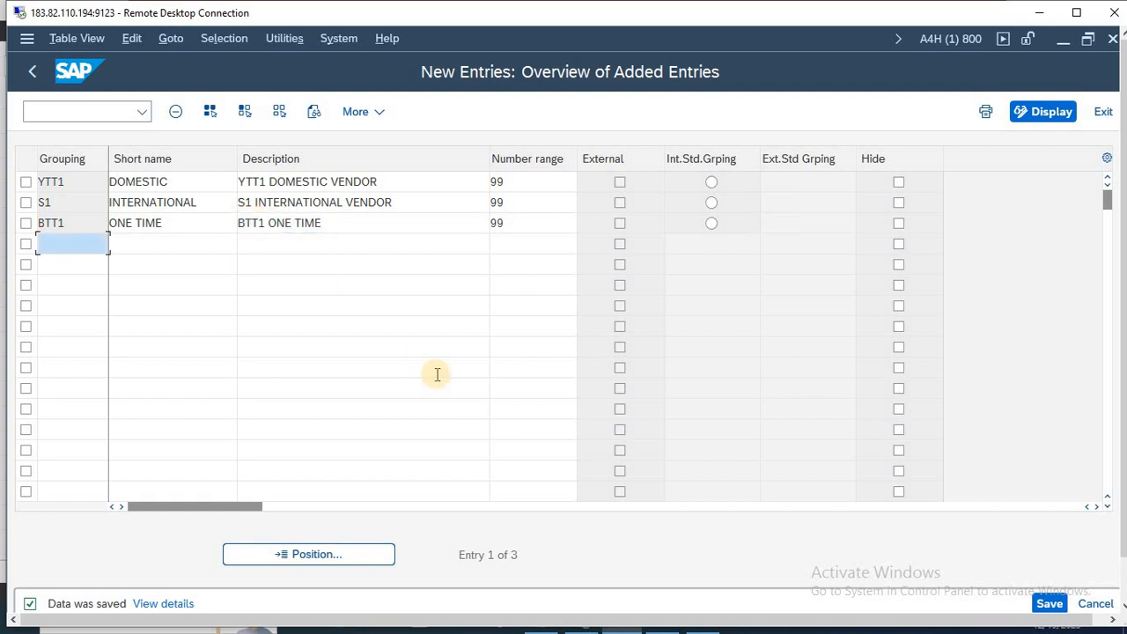
- Copy the grouping key YTT1 into the Notepad list below 38 and return to the SAP entries
double_click(66, 184)
key("ctrl+c")
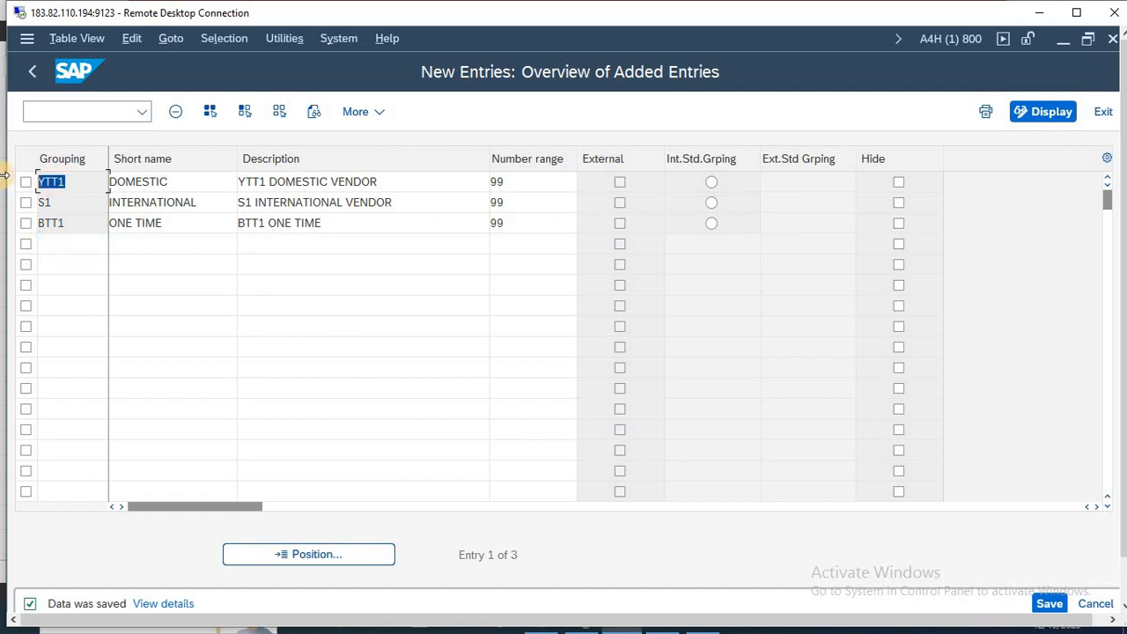
key("alt+Tab")
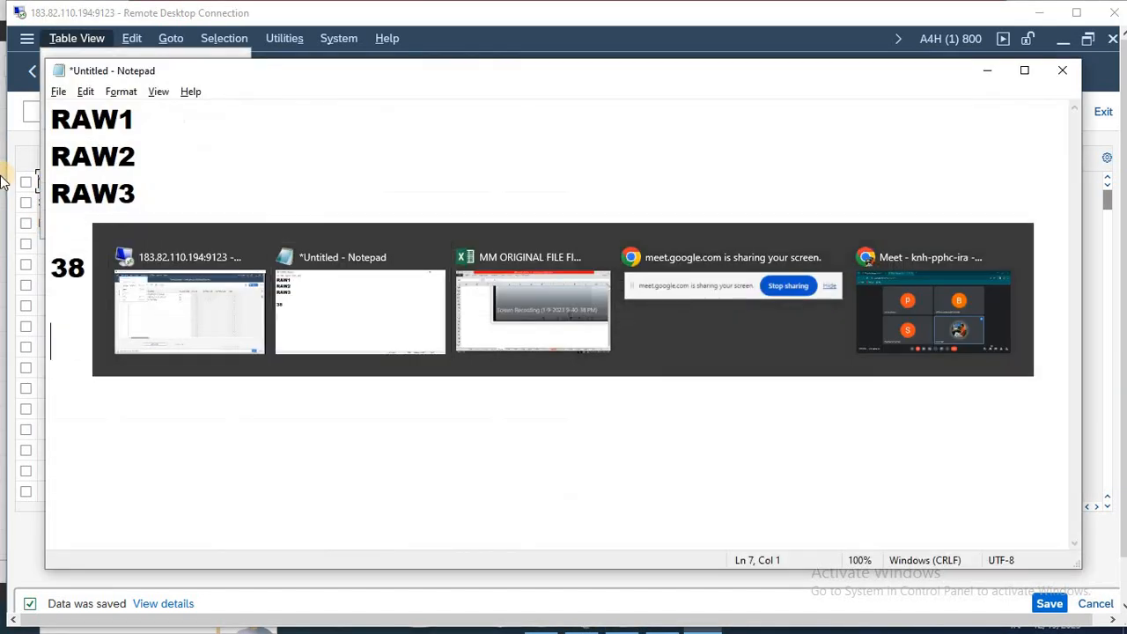
key("ctrl+v")
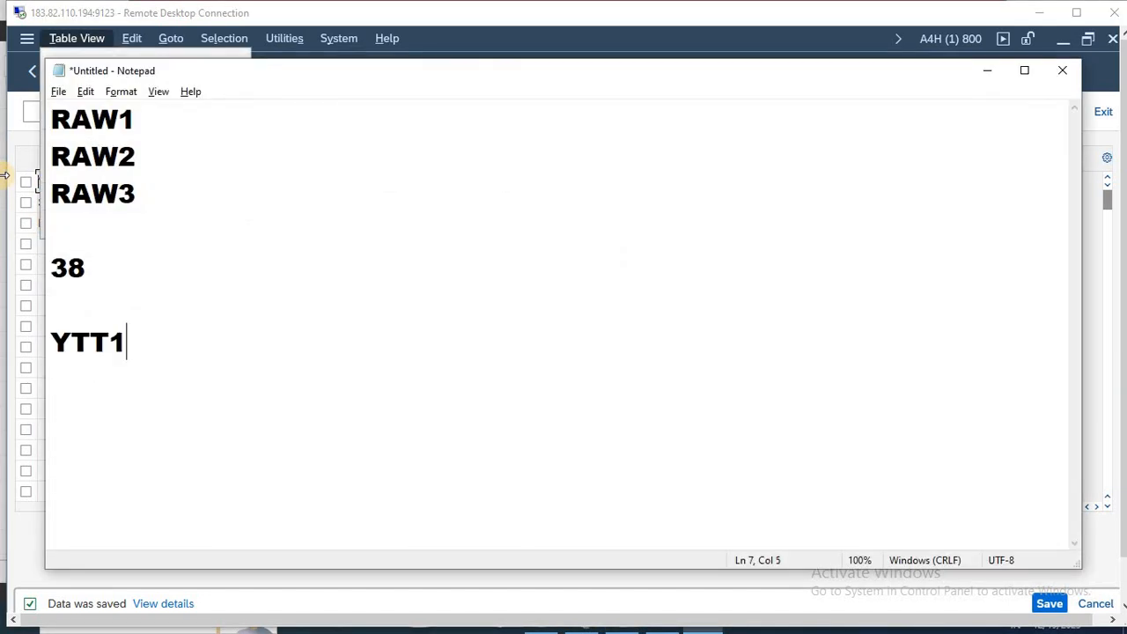
key("Return")
key("alt+Tab")
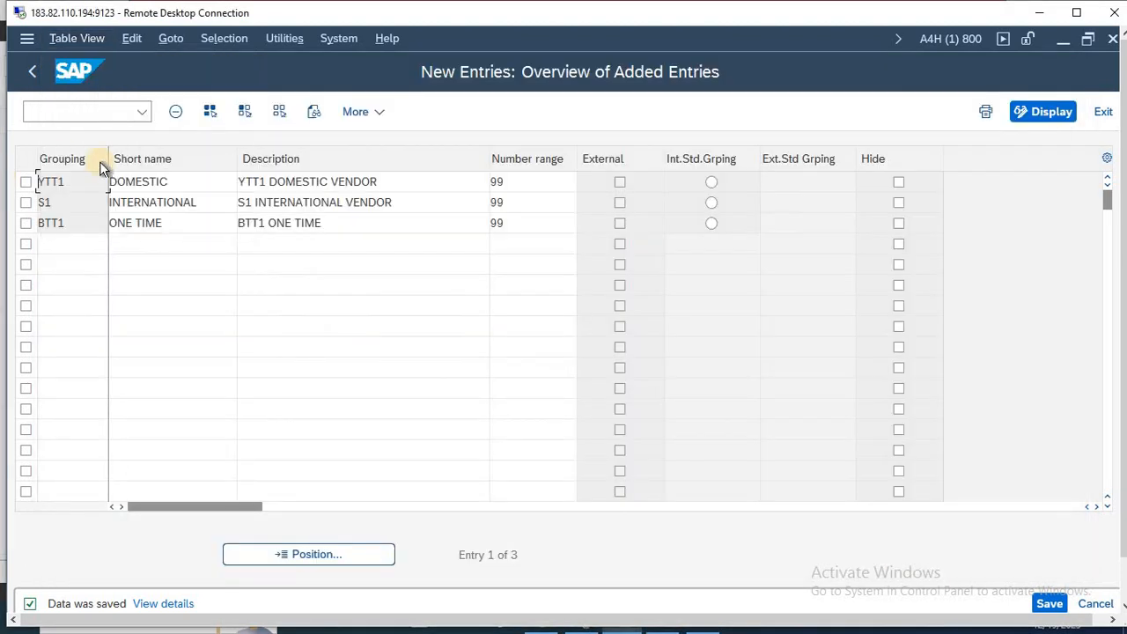
- Copy the grouping key S1 onto the line below YTT1 in Notepad and return to SAP
double_click(66, 202)
key("ctrl+c")
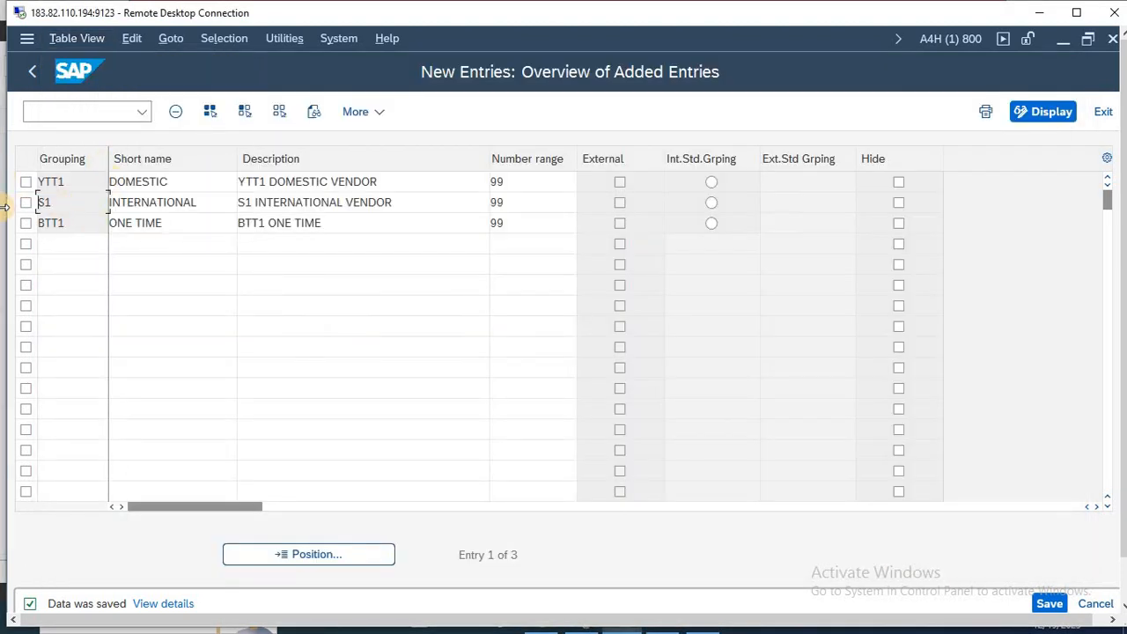
key("alt+Tab")
key("ctrl+v")
key("alt+Tab")
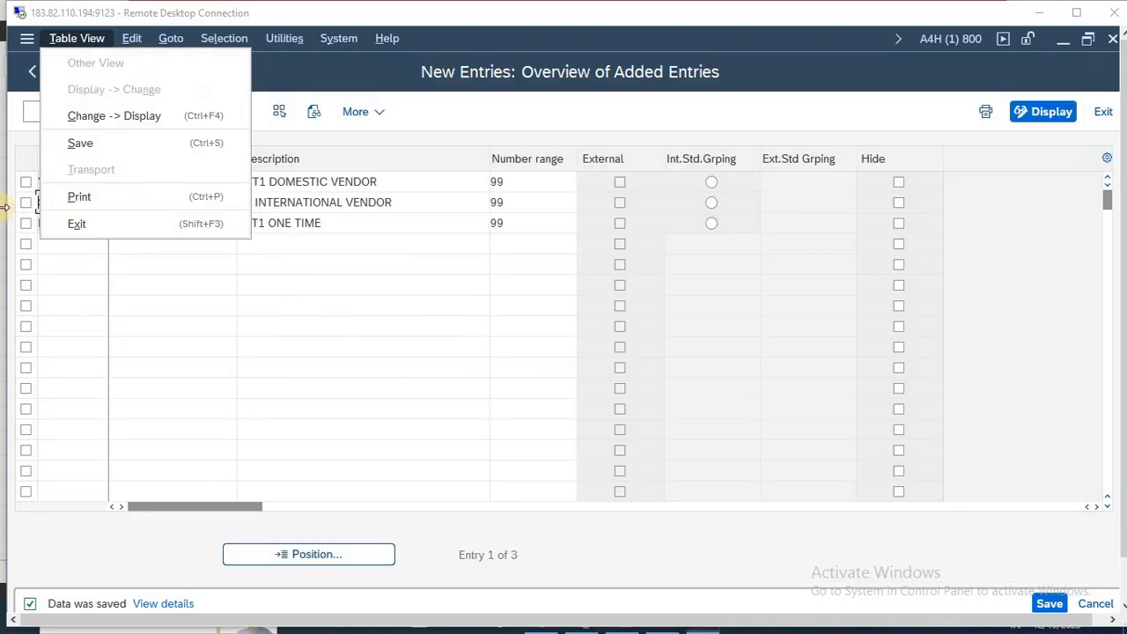
left_click(83, 262)
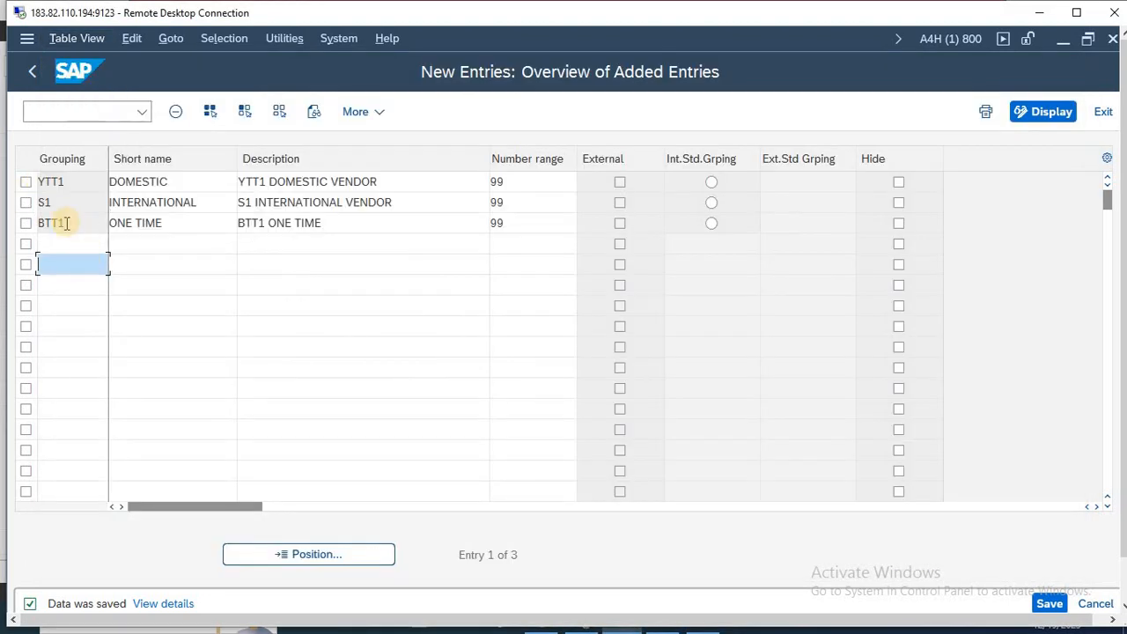
- Copy the grouping key BTT1 into Notepad below S1 and add blank lines after it
double_click(55, 223)
key("ctrl+c")
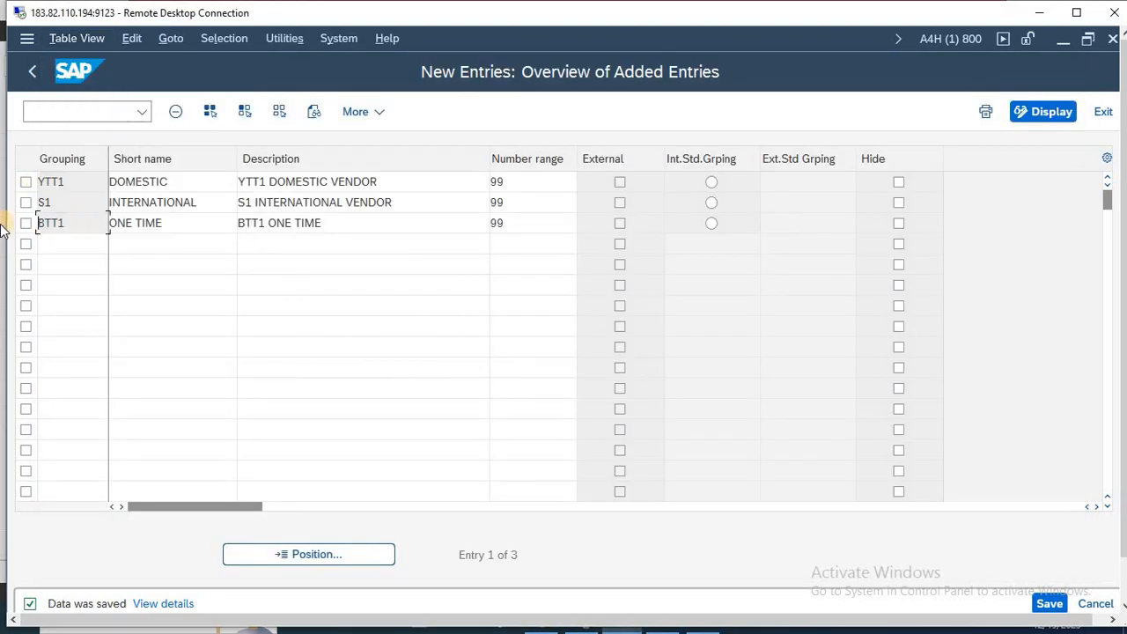
key("alt+Tab")
key("Return")
key("ctrl+v")
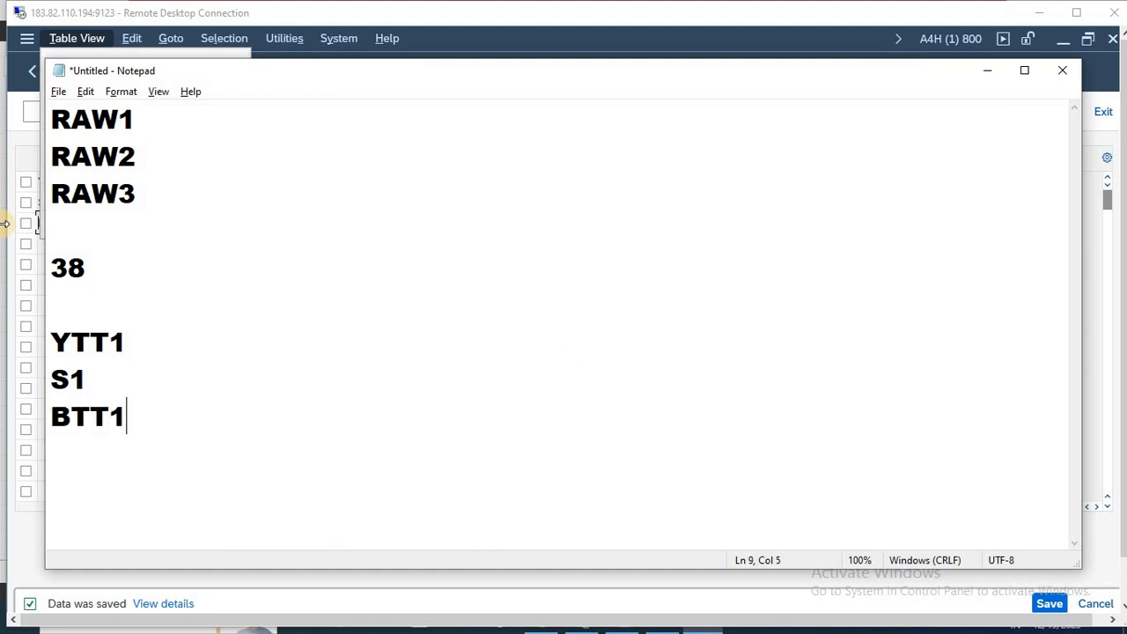
key("Return")
key("Return")
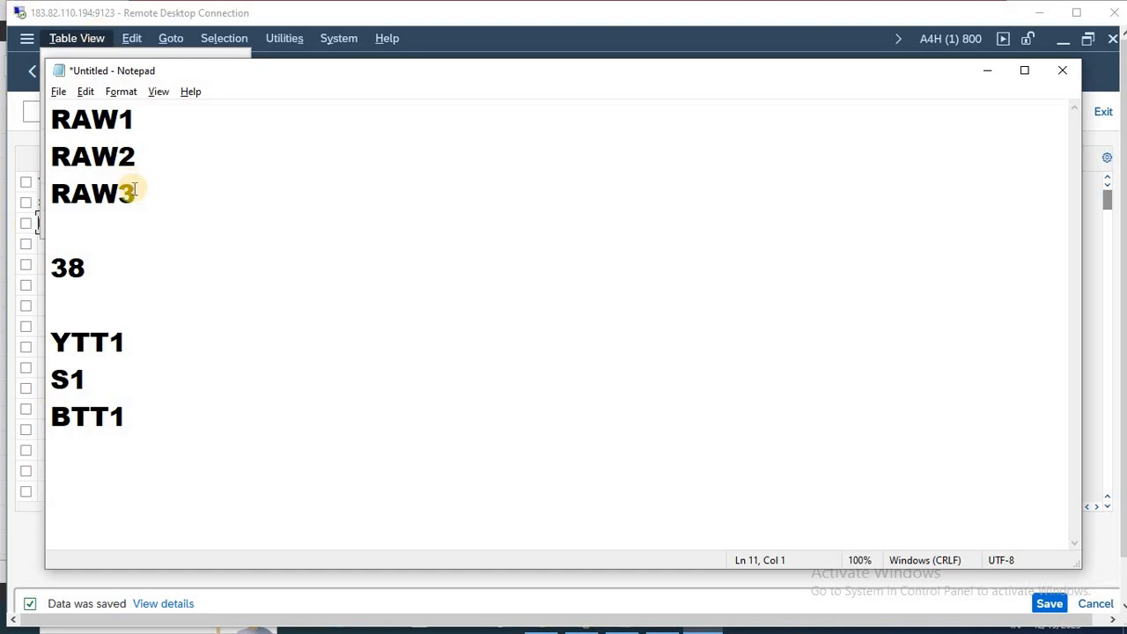
- Copy the three grouping keys YTT1, S1 and BTT1 from the Notepad list and switch back to SAP
left_click_drag(128, 192, 38, 96)
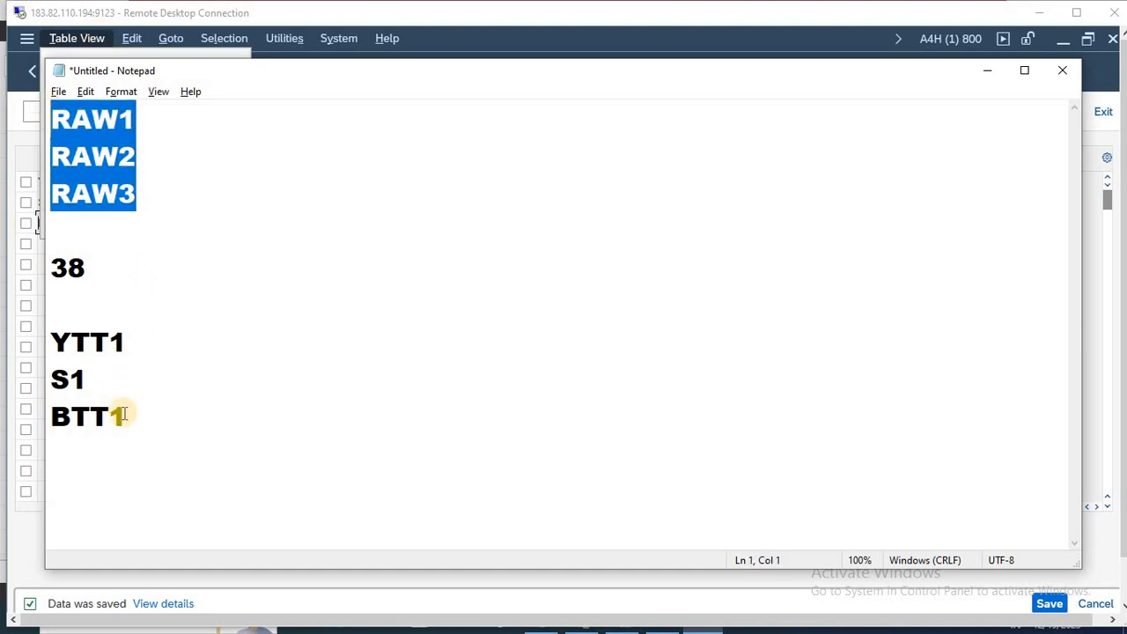
left_click_drag(128, 417, 35, 344)
key("ctrl+c")
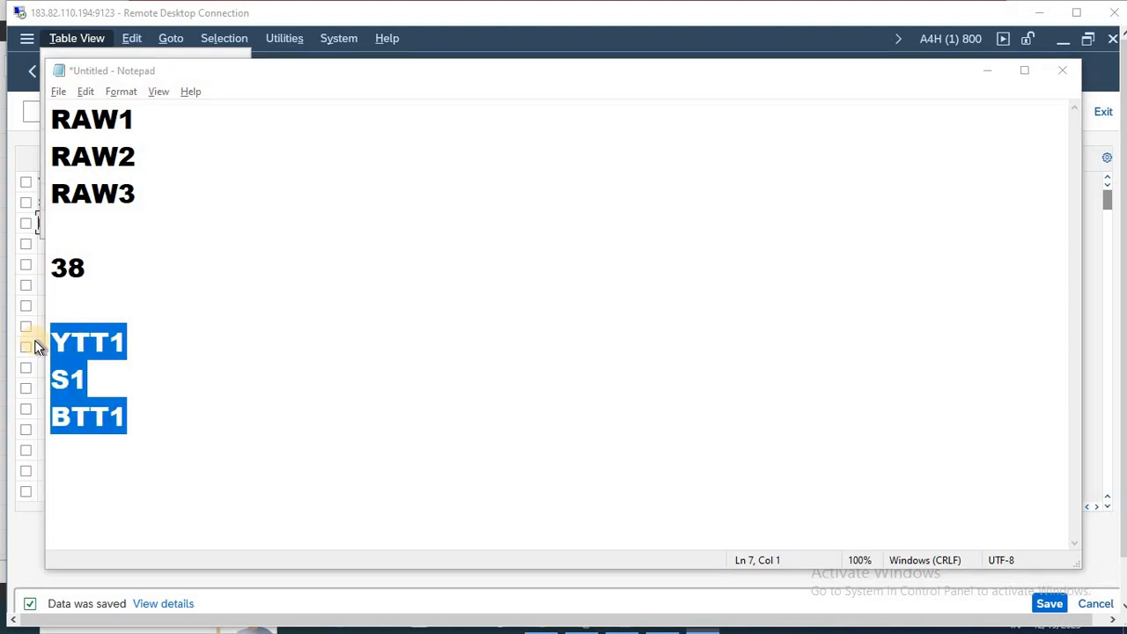
key("alt+Tab")
key("ctrl+v")
- Leave the grouping entries, return to the project customizing overview and open the SAP Reference IMG
key("F3")
key("F3")
key("F3")
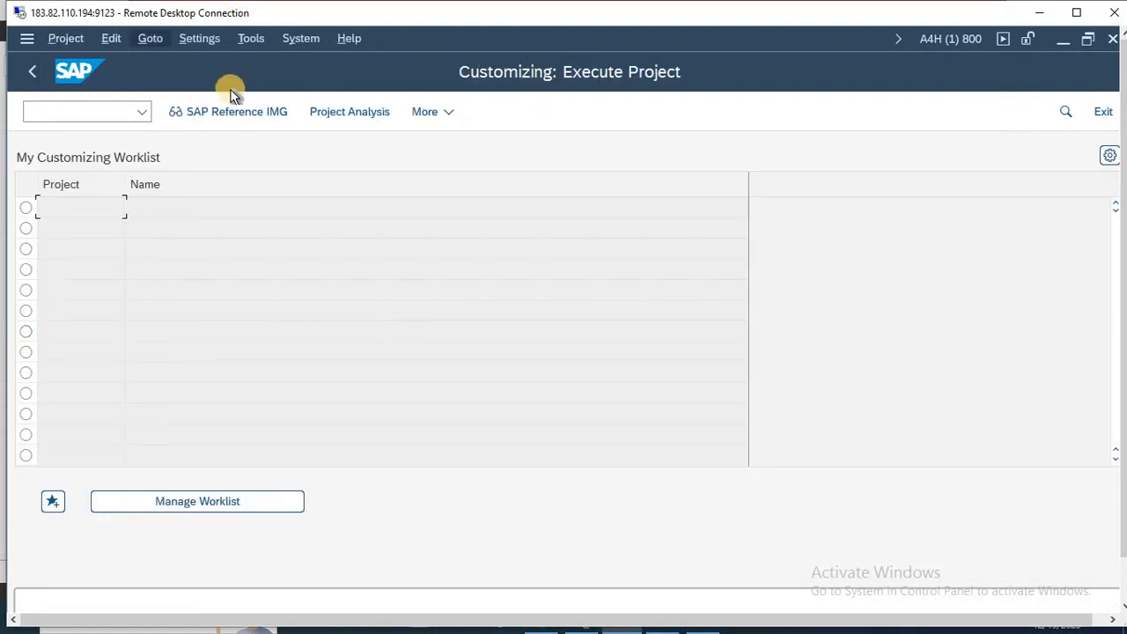
left_click(222, 112)
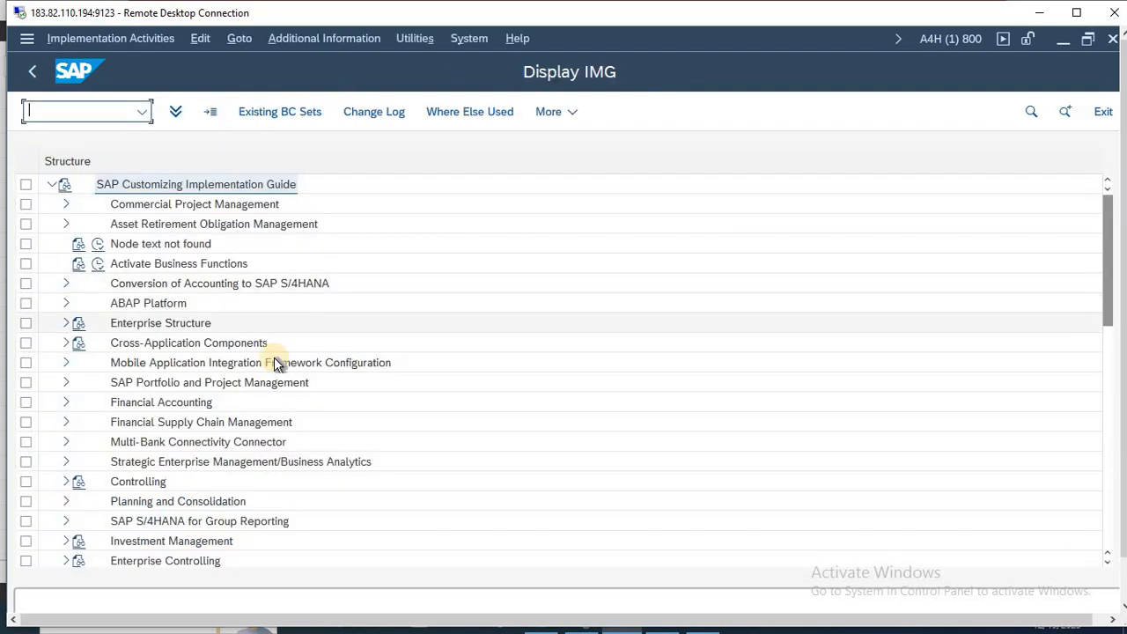
- Find and expand the Cross-Application Components node in the SAP Customizing Implementation Guide
left_click(178, 365)
scroll(179, 374, "down", 5)
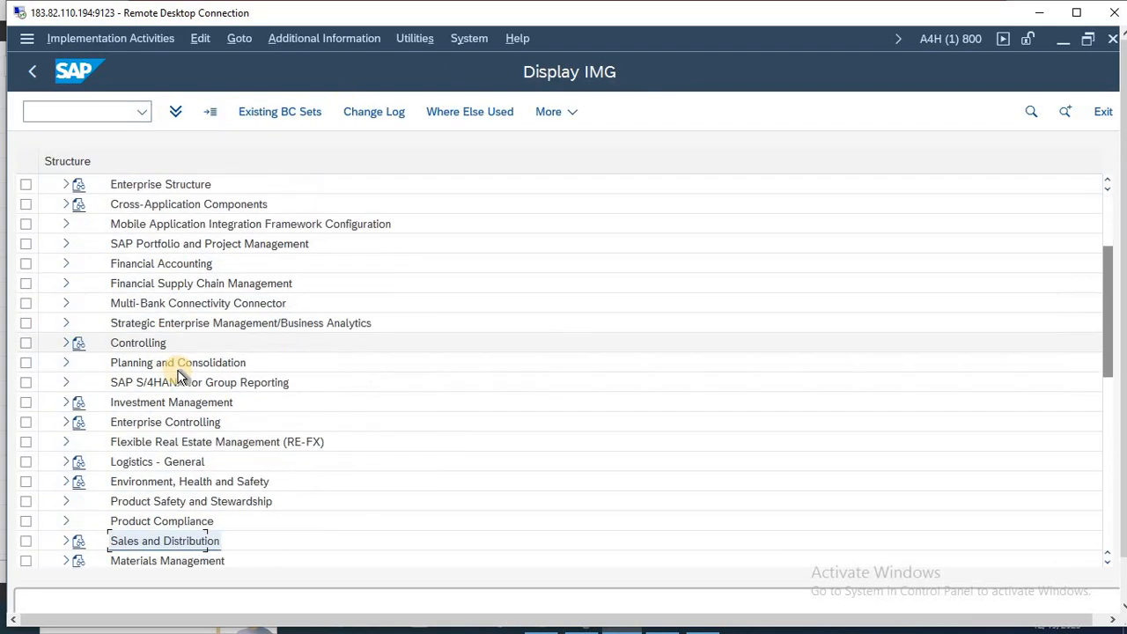
key("Up")
key("Up")
key("Up")
key("Up")
key("Up")
key("Up")
key("Up")
key("Up")
key("Up")
key("Up")
key("Up")
key("Up")
key("Up")
key("Up")
key("Up")
key("Up")
key("Up")
key("Up")
key("Up")
key("Up")
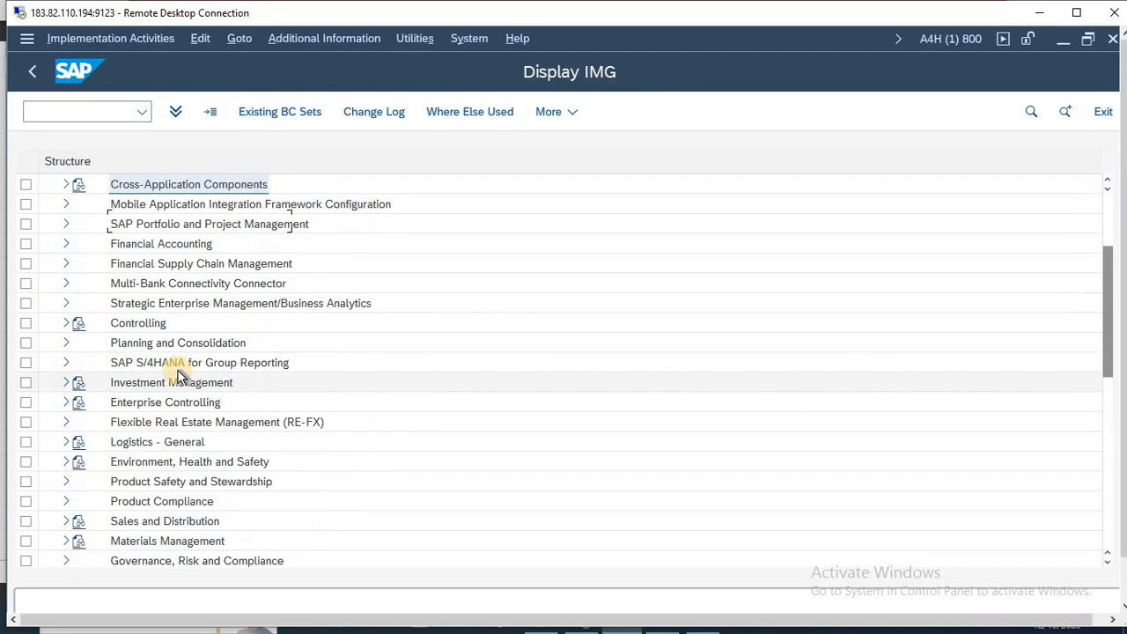
key("Down")
key("Down")
key("Down")
key("Down")
key("Down")
key("Down")
key("Down")
key("Down")
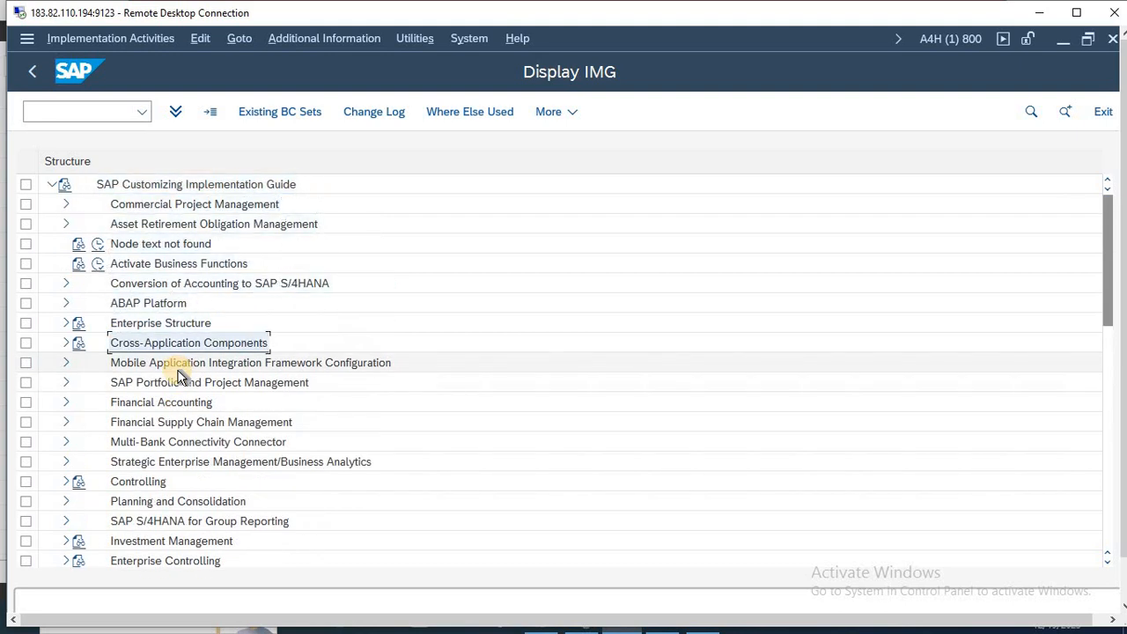
key("Right")
- Find and expand Master Data Synchronization within Cross-Application Components
key("Down")
key("Down")
key("Down")
key("Down")
key("Down")
key("Down")
key("Down")
key("Down")
key("Down")
key("Down")
key("Down")
key("Down")
key("Down")
key("Down")
key("Down")
key("Down")
key("Down")
key("Down")
key("Down")
key("Down")
key("Down")
key("Down")
key("Down")
key("Down")
key("Down")
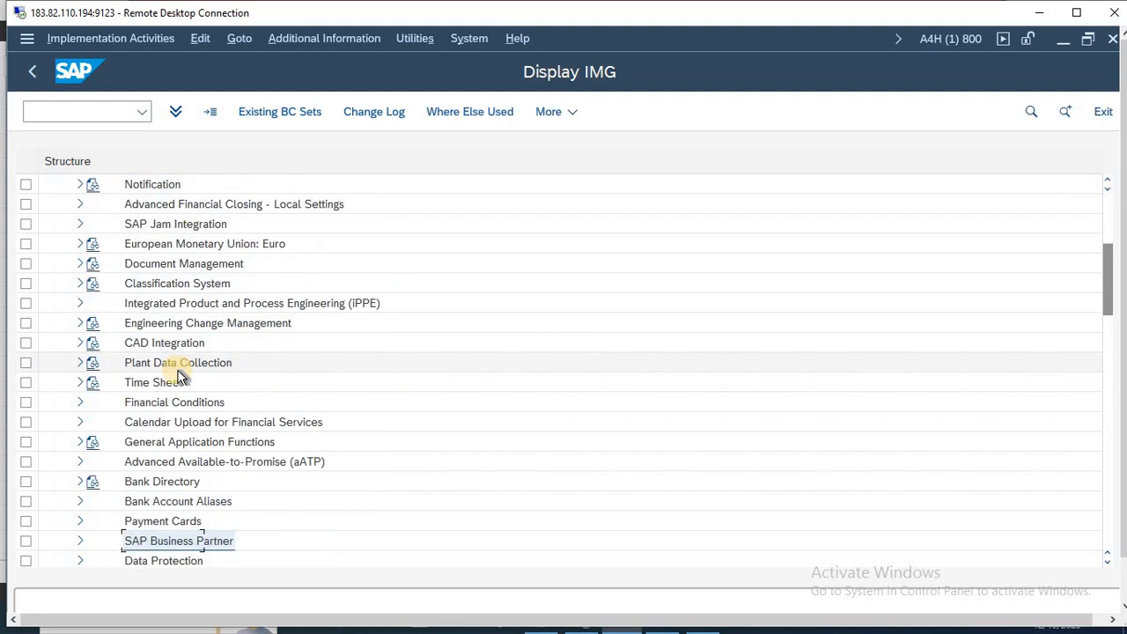
key("Up")
key("Up")
key("Up")
key("Up")
key("Up")
key("Up")
key("Up")
key("Up")
key("Up")
key("Up")
key("Up")
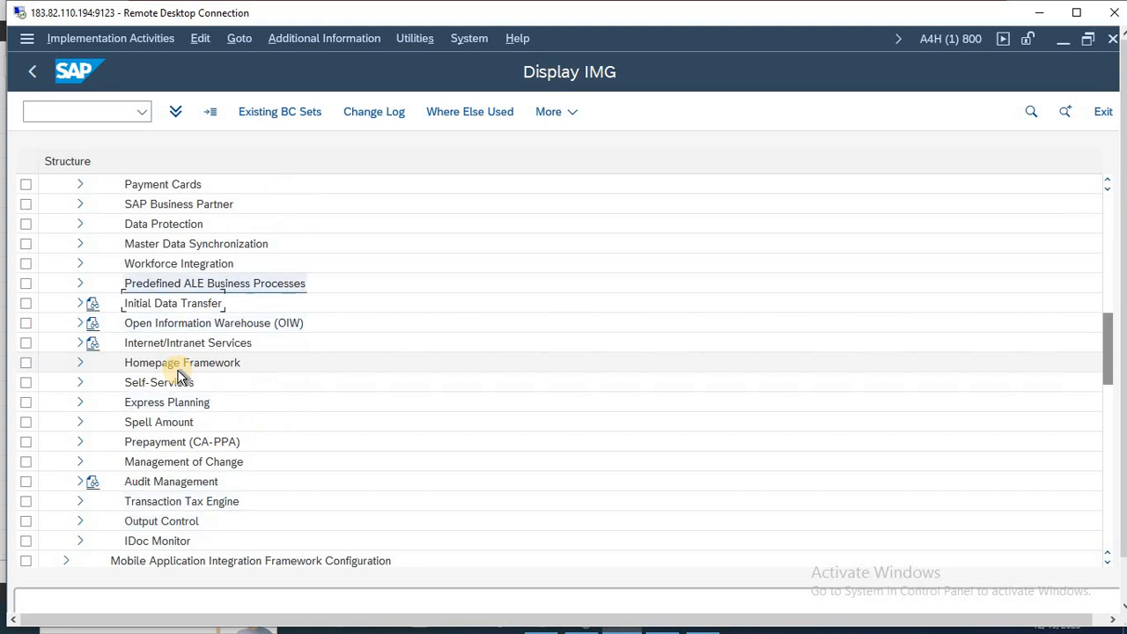
key("Up")
key("Up")
key("Right")
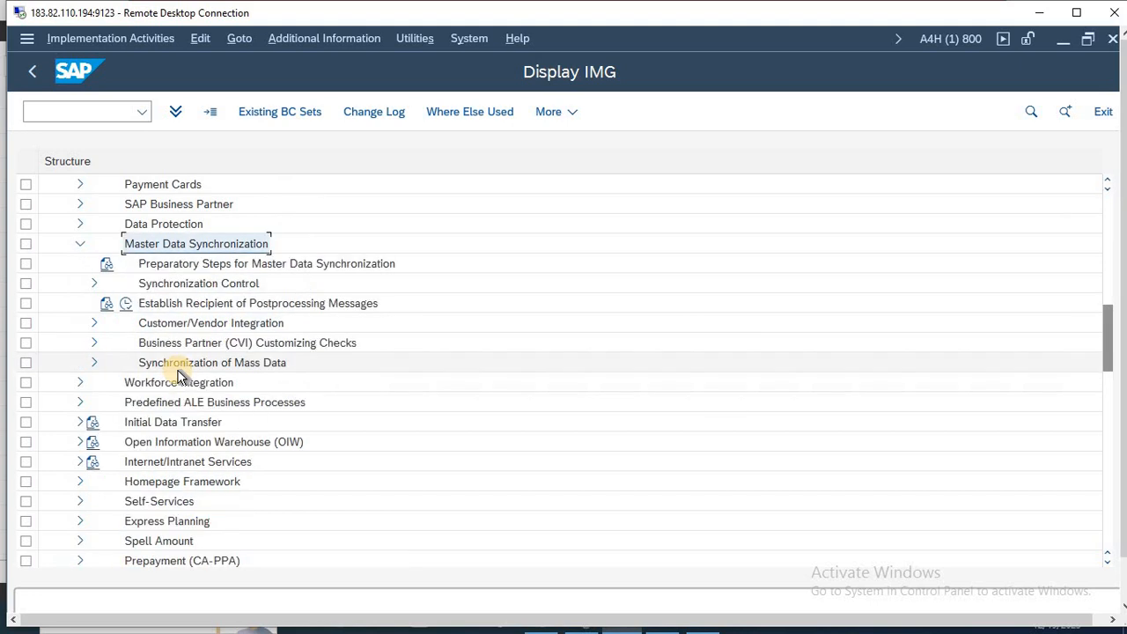
- Expand Customer/Vendor Integration and its Business Partner Settings under Master Data Synchronization
key("Down")
key("Down")
key("Down")
key("Down")
key("Right")
key("Down")
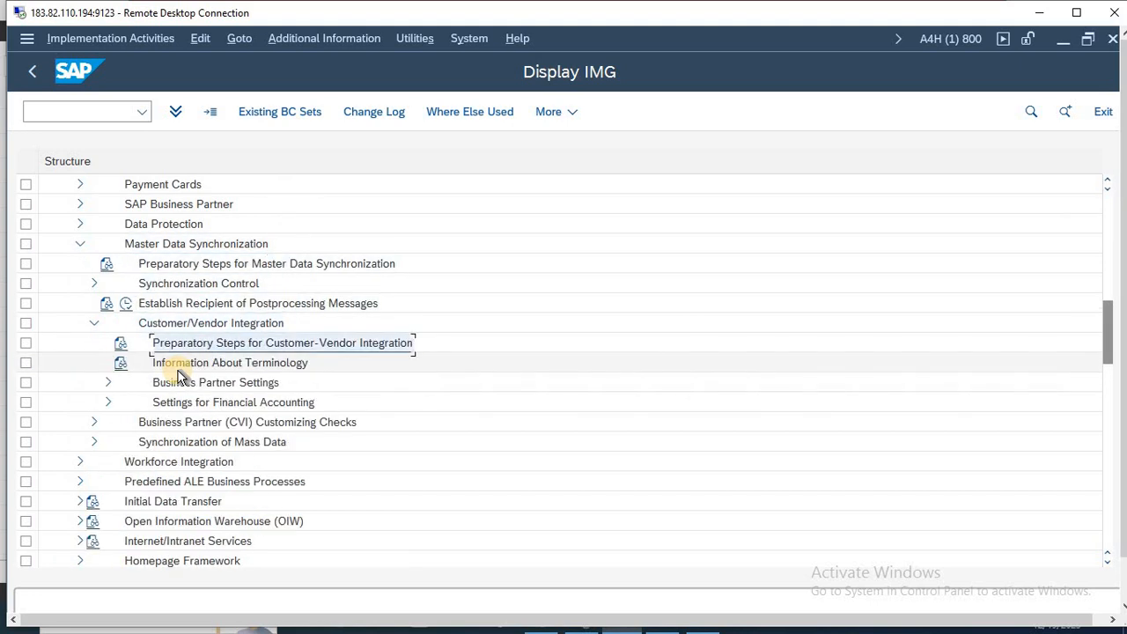
key("Down")
key("Down")
key("Right")
- Open Define Number Assignment for Direction BP to Vendor under the vendor integration's field assignment keys
key("Down")
key("Down")
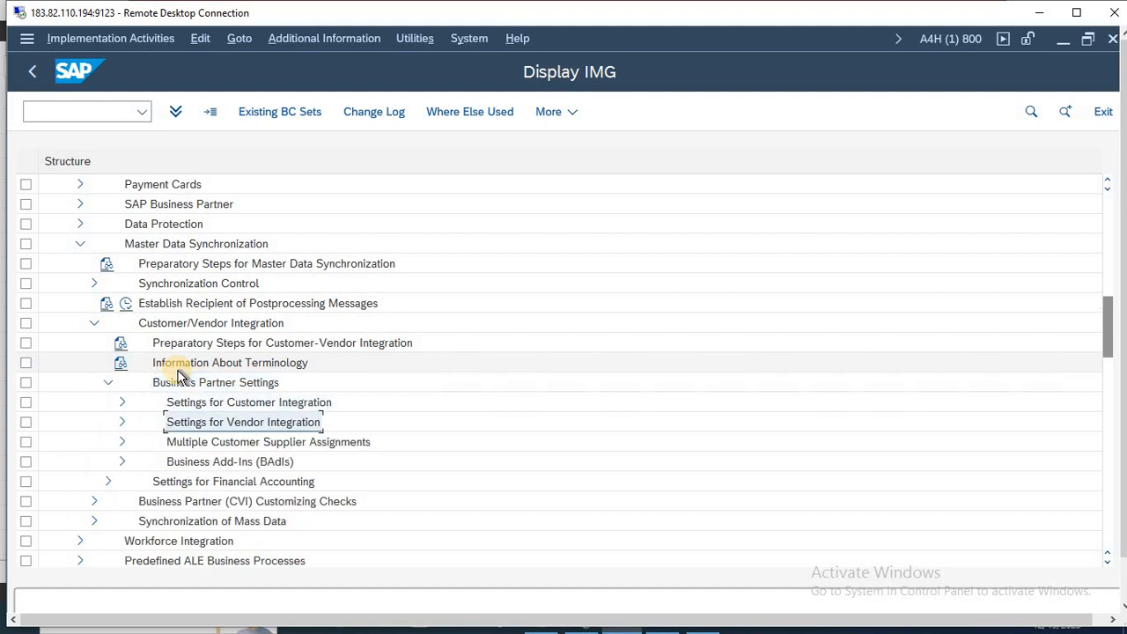
key("Right")
key("Down")
key("Down")
key("Down")
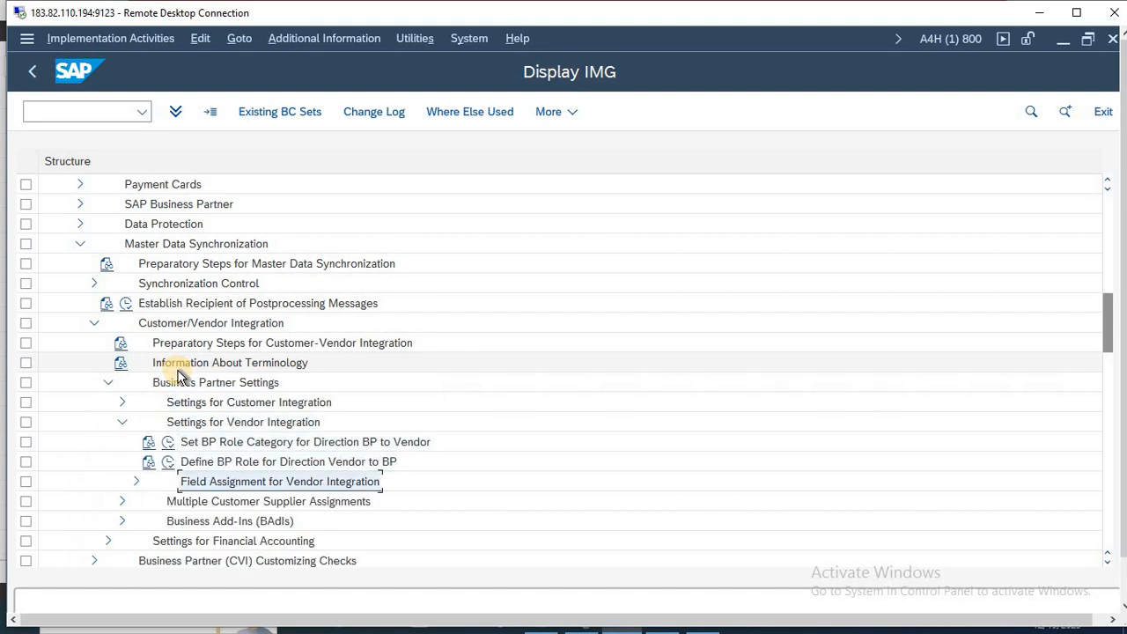
key("Right")
key("Down")
key("Right")
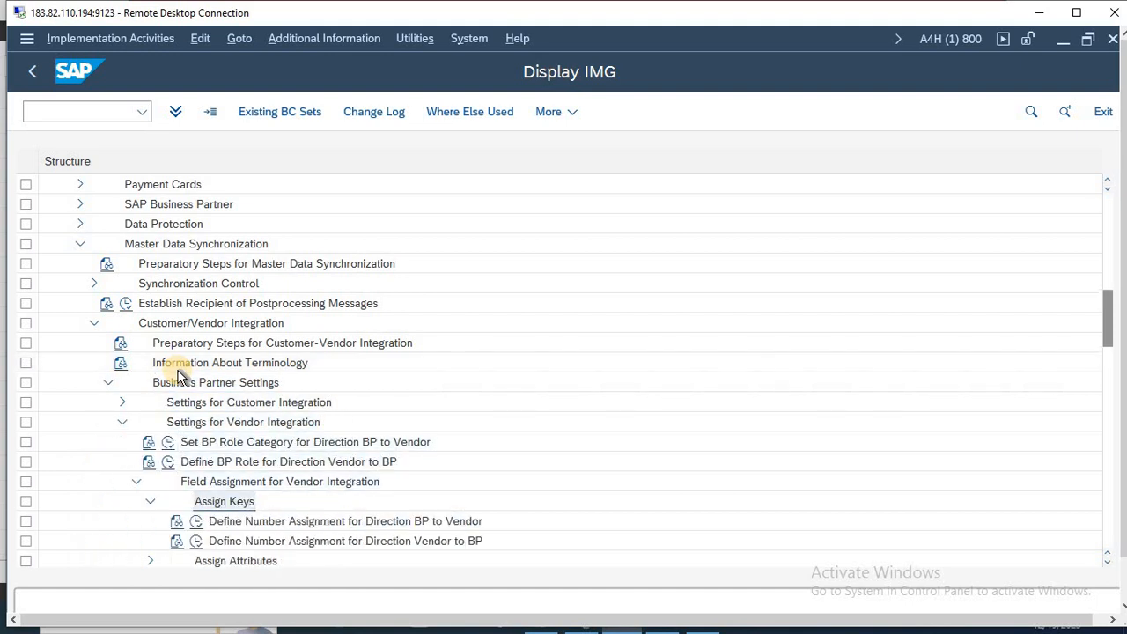
left_click(195, 523)
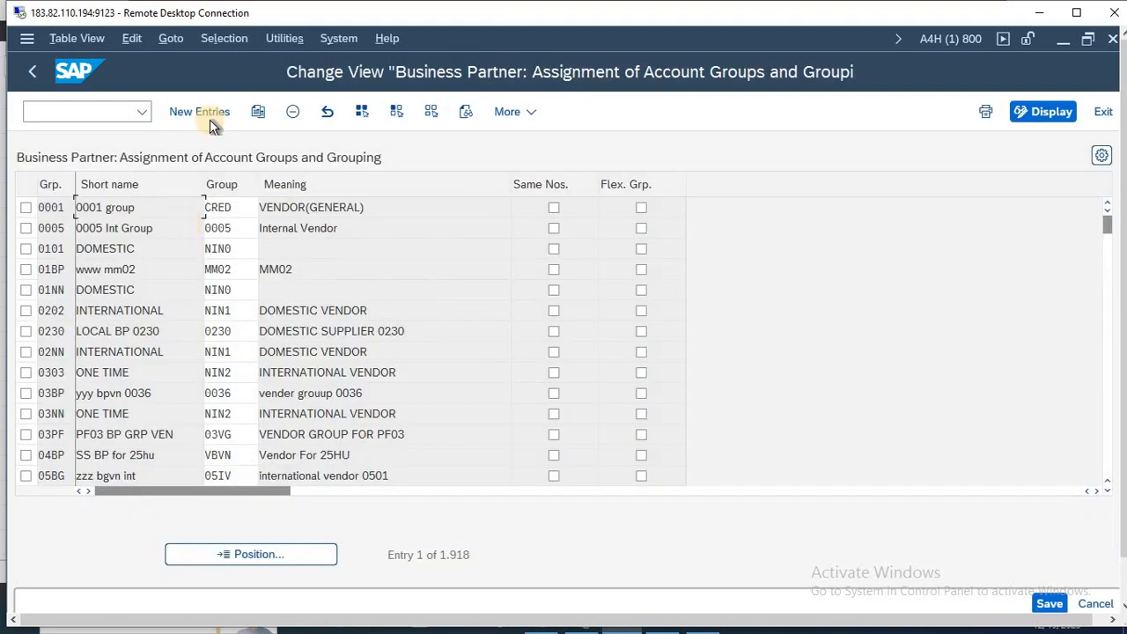
- Start new entries for the account group assignment and widen the Grp. and Group columns
left_click(208, 115)
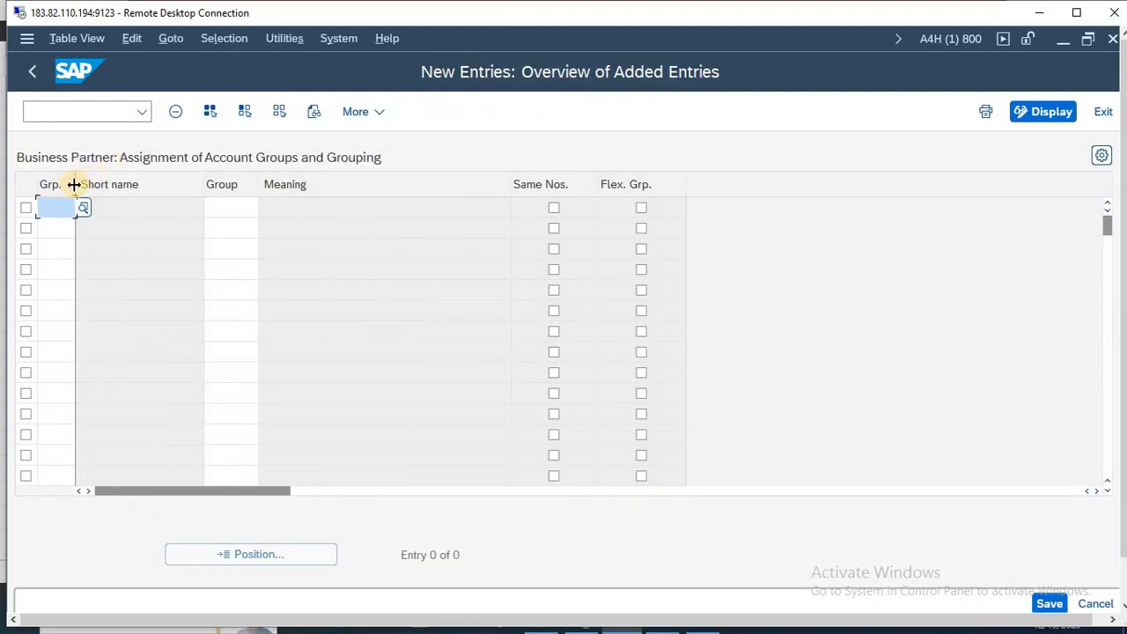
left_click_drag(75, 184, 199, 207)
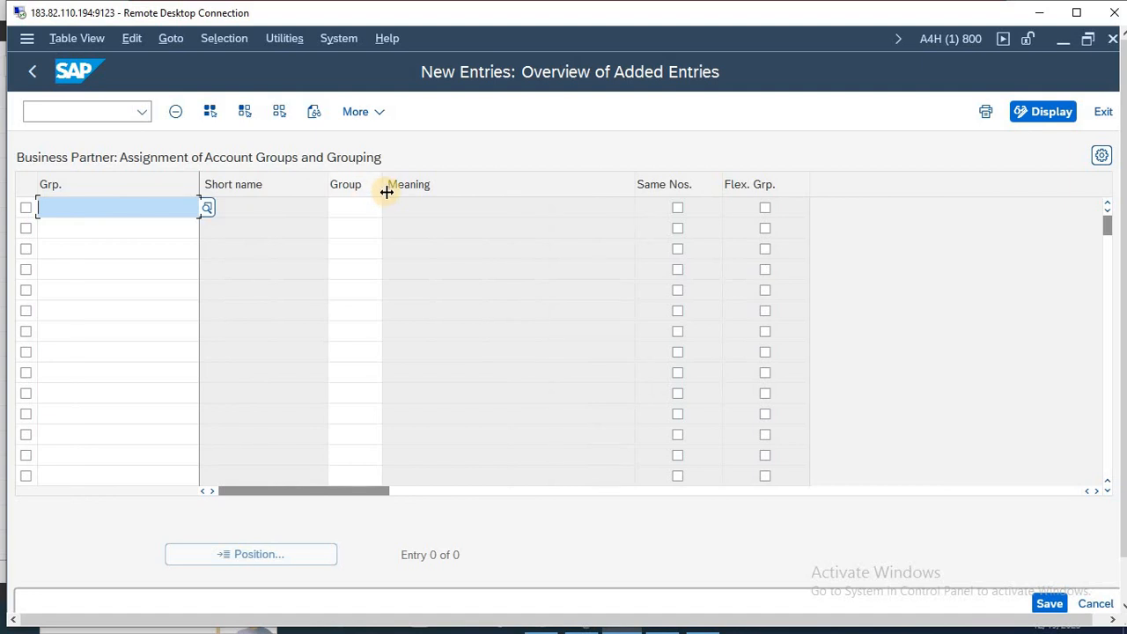
left_click_drag(383, 185, 507, 199)
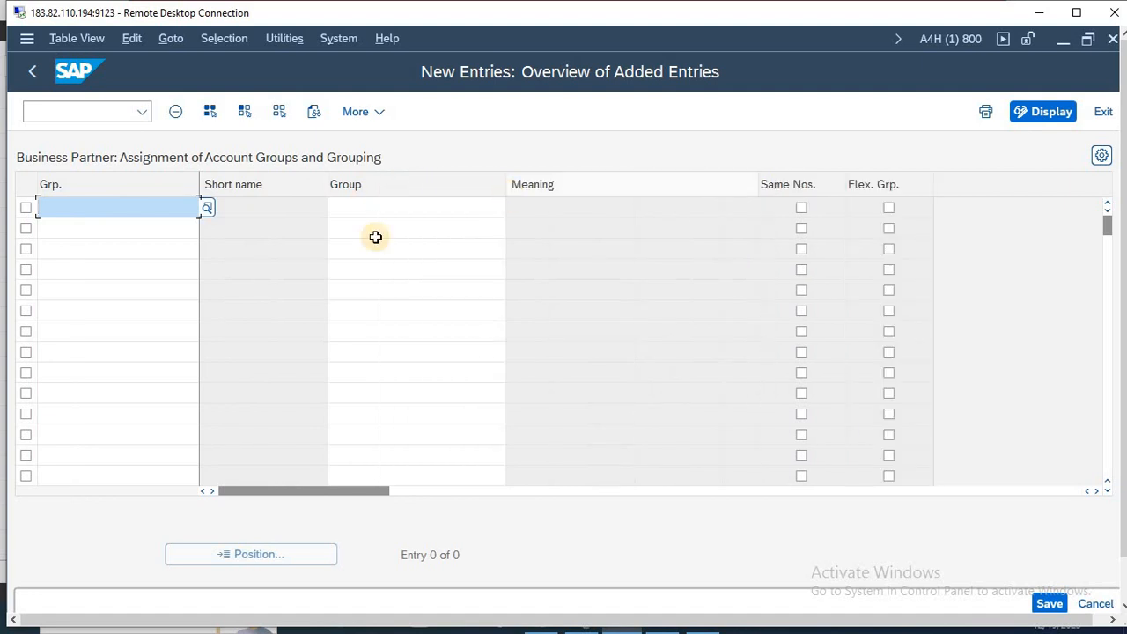
- Fill the first three Grp. rows with the copied grouping keys YTT1, S1 and BTT1
key("alt+Tab")
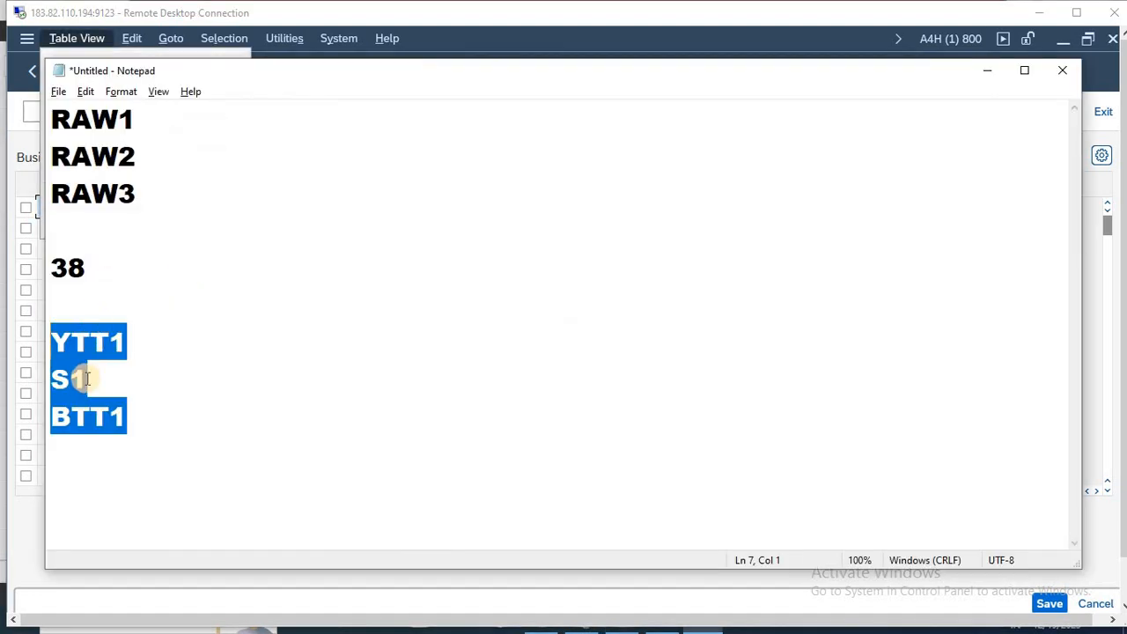
key("alt+Tab")
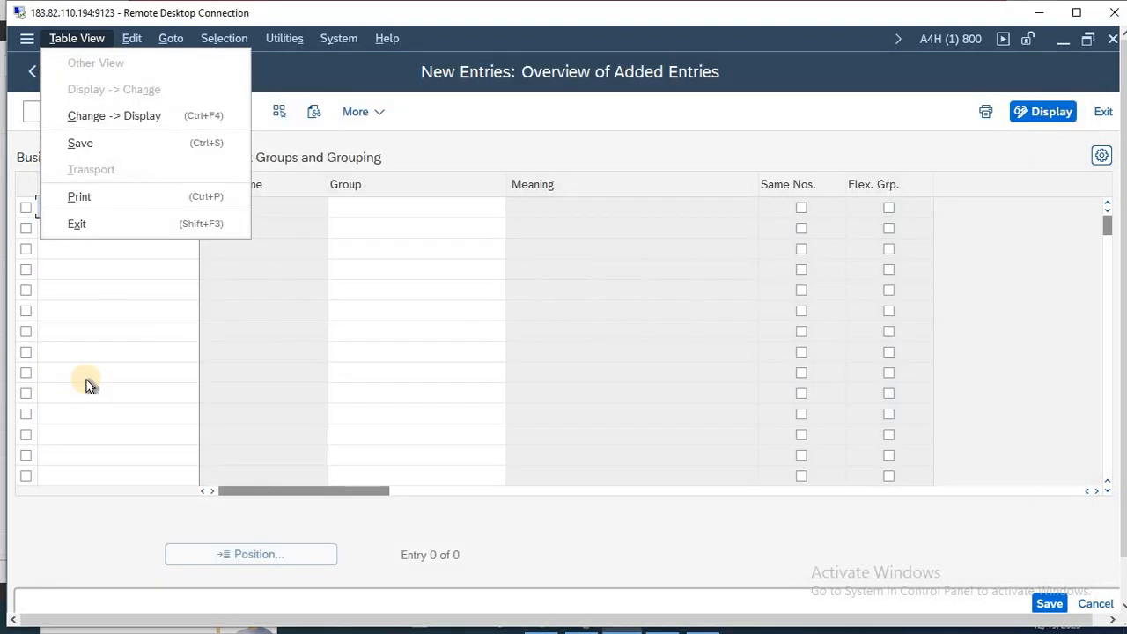
left_click(88, 383)
key("ctrl+v")
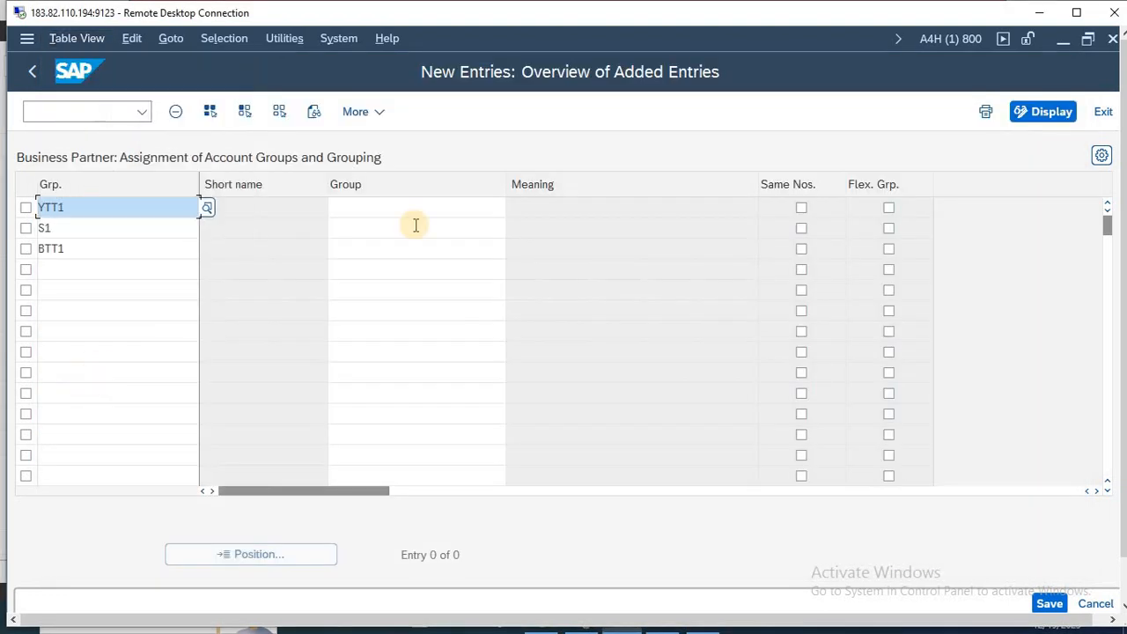
- Copy RAW1, RAW2 and RAW3 from Notepad into the Group column beside YTT1, S1 and BTT1, and save the assignments
left_click(373, 205)
key("alt+Tab")
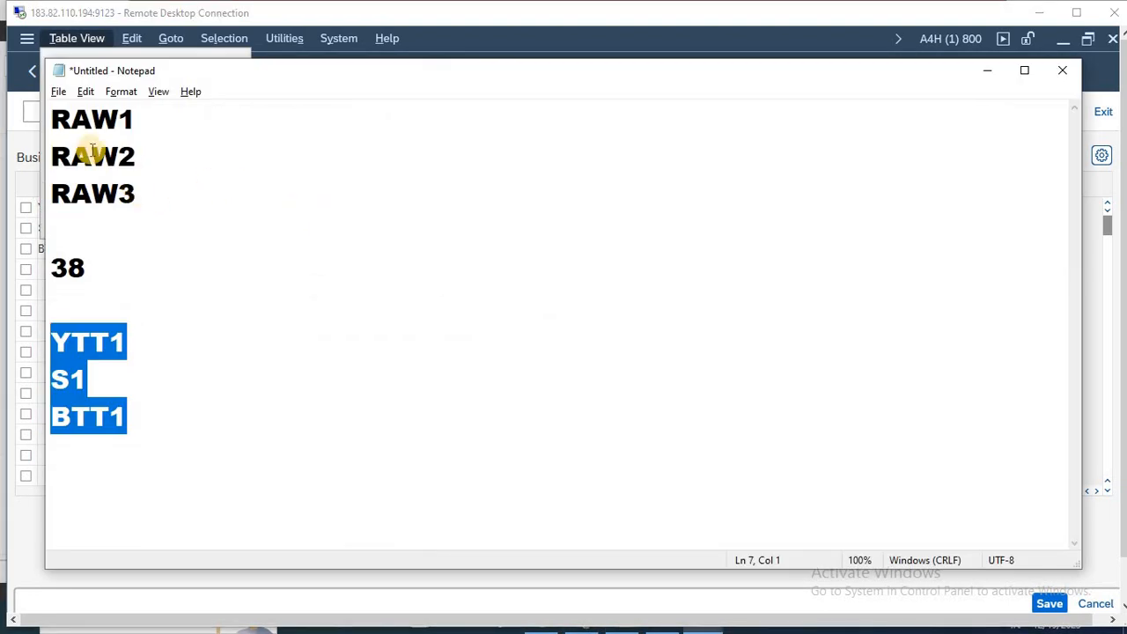
left_click_drag(53, 119, 136, 188)
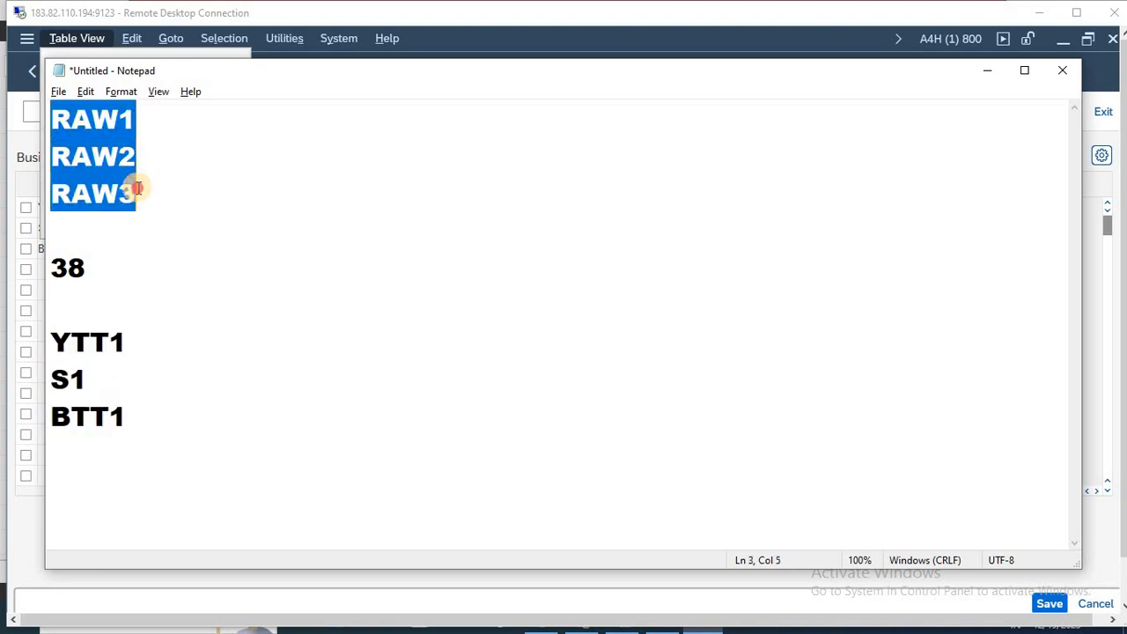
key("alt+Tab")
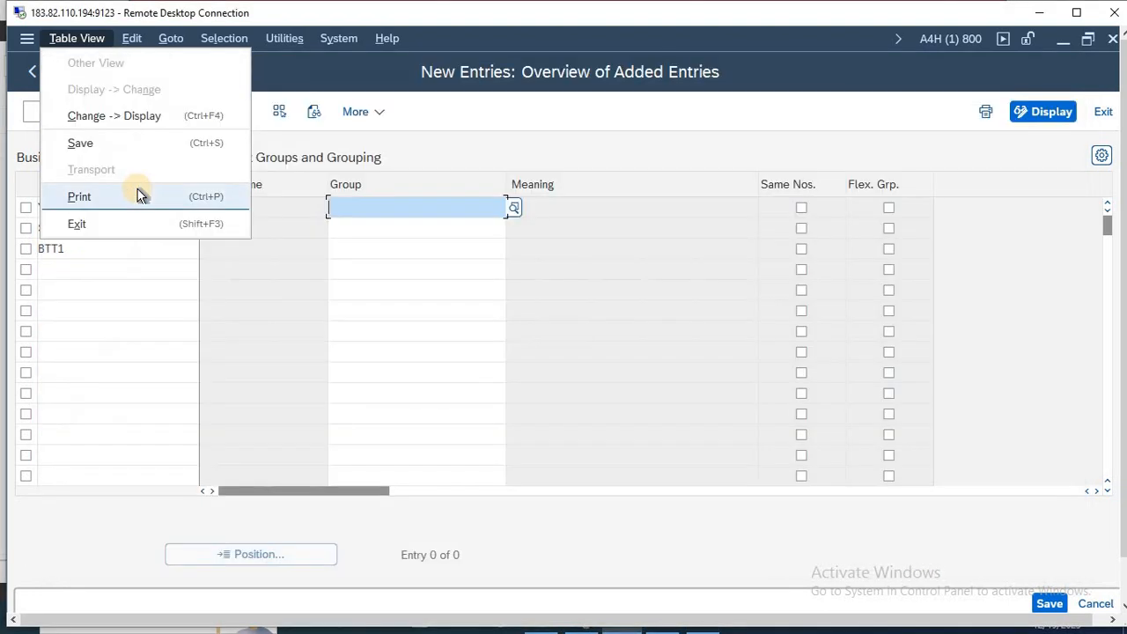
key("Escape")
key("ctrl+v")
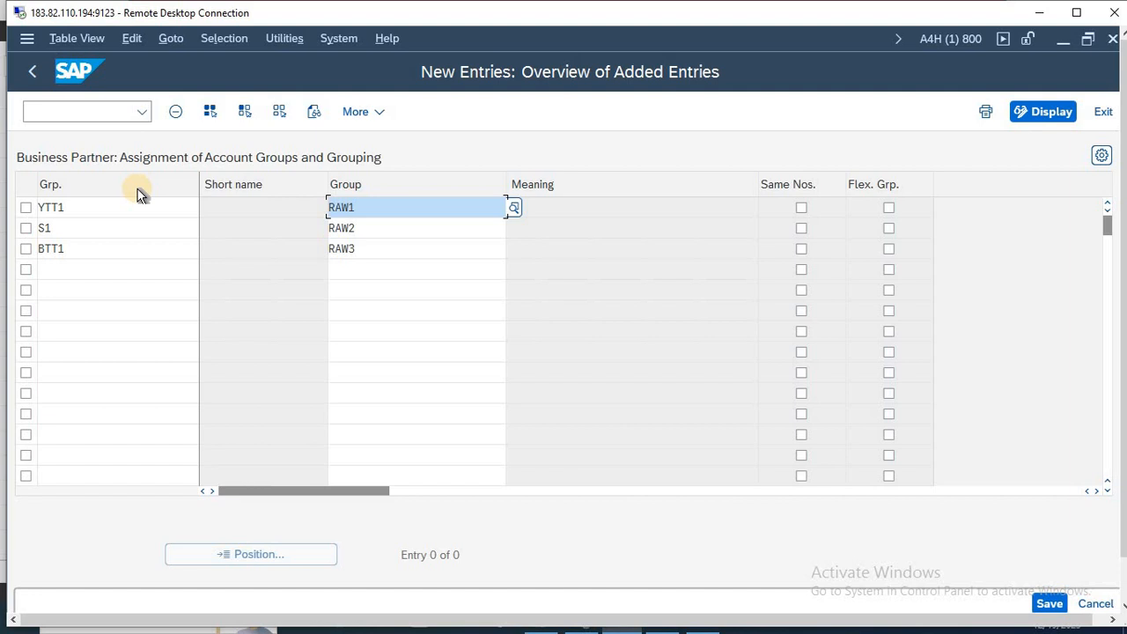
key("Return")
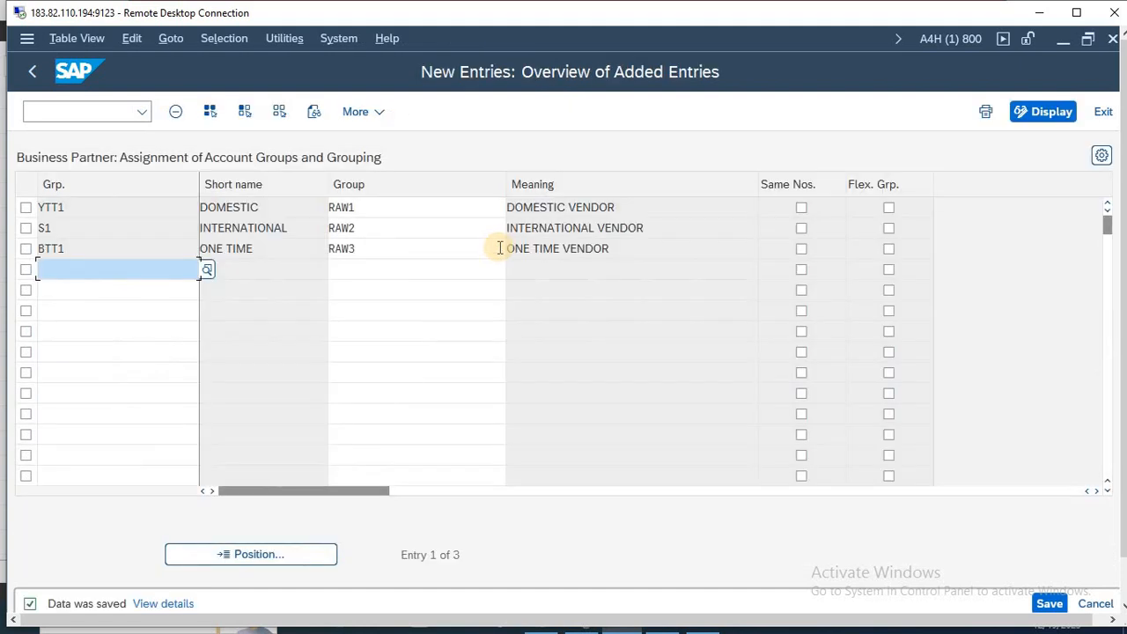
- Check the key list in Notepad and leave customizing for the SAP Easy Access screen
key("alt+Tab")
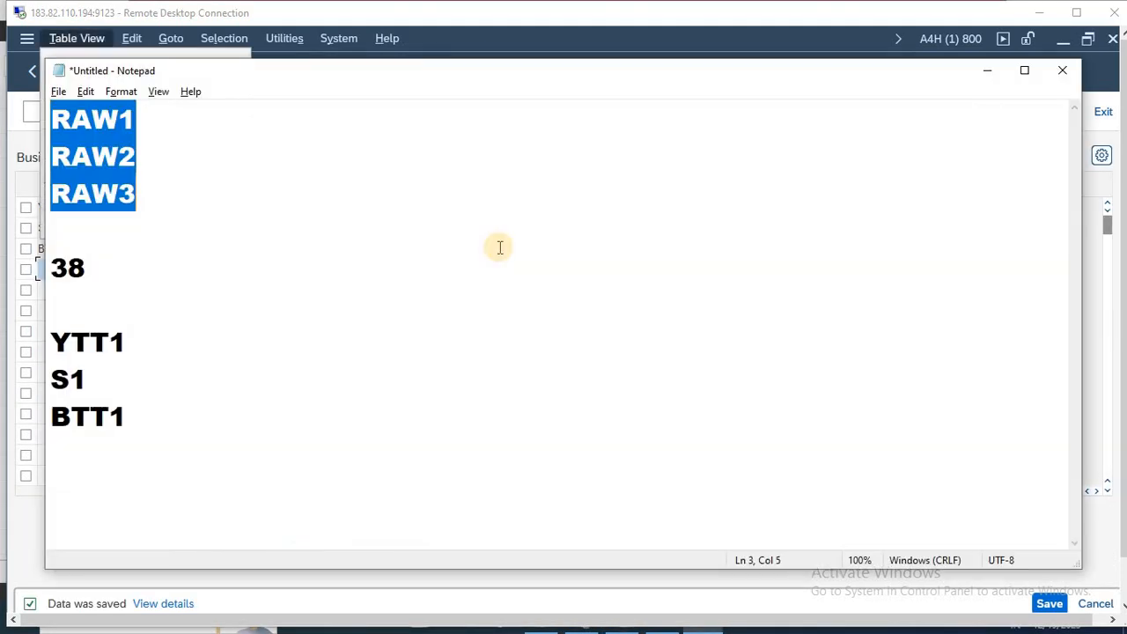
key("alt+Tab")
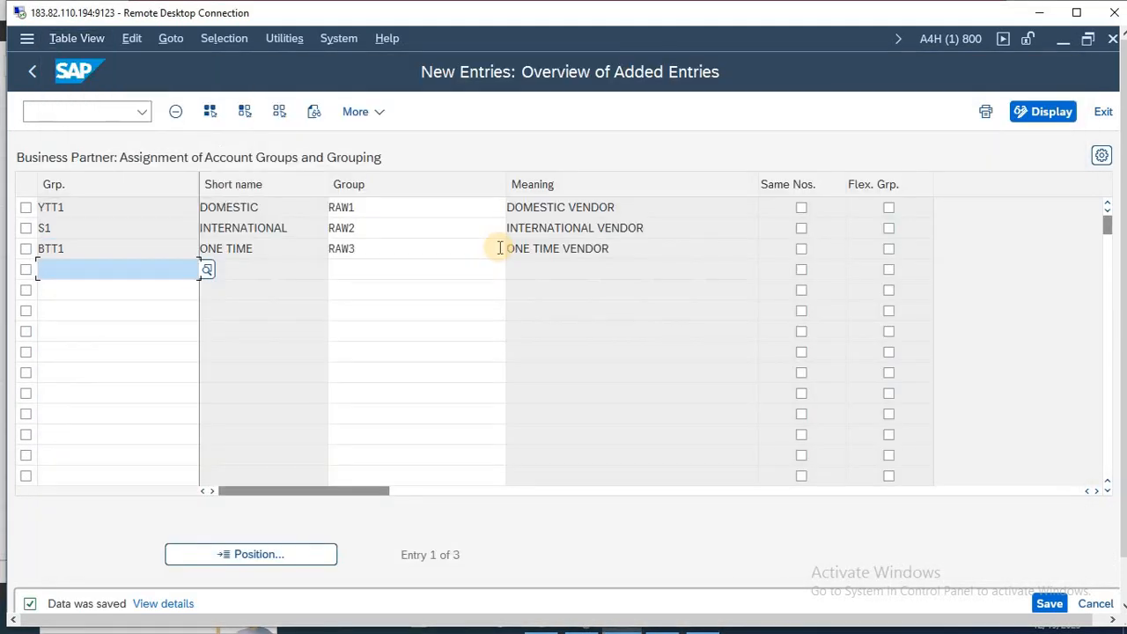
key("F3")
key("F3")
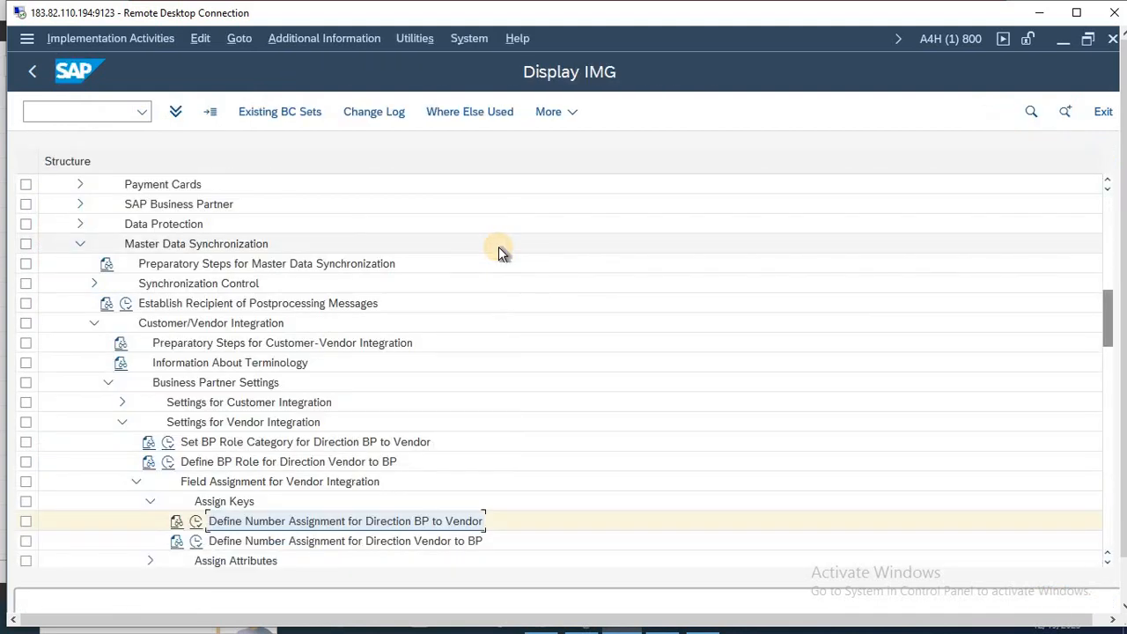
key("F3")
key("F3")
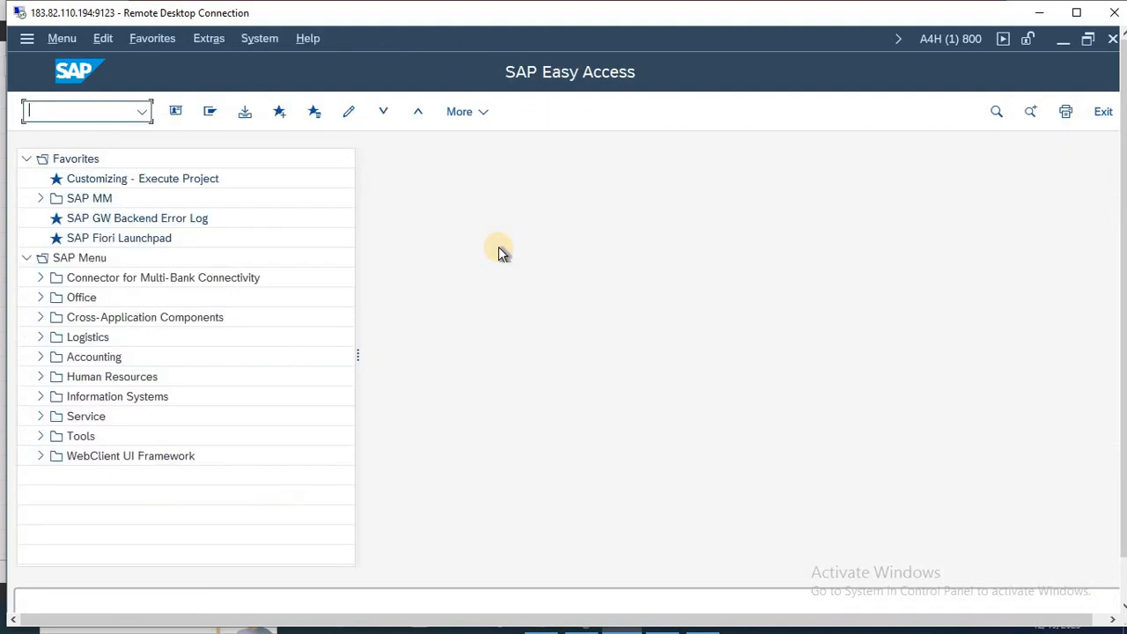
- Open the business partner transaction bp and start creating an organization
type("bp")
key("Return")
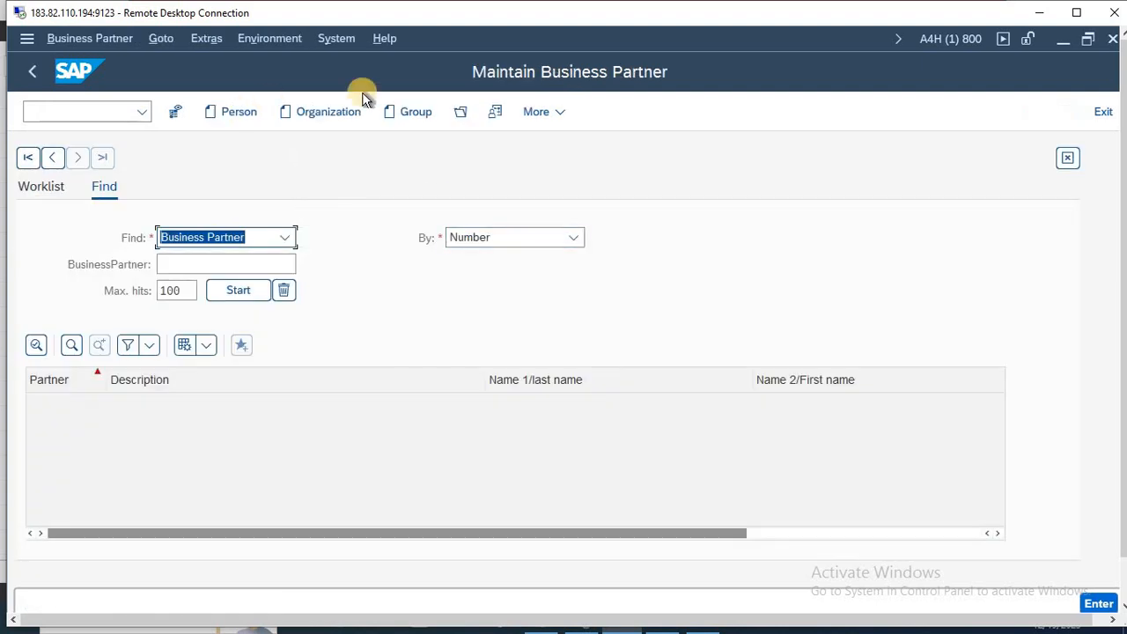
left_click(340, 108)
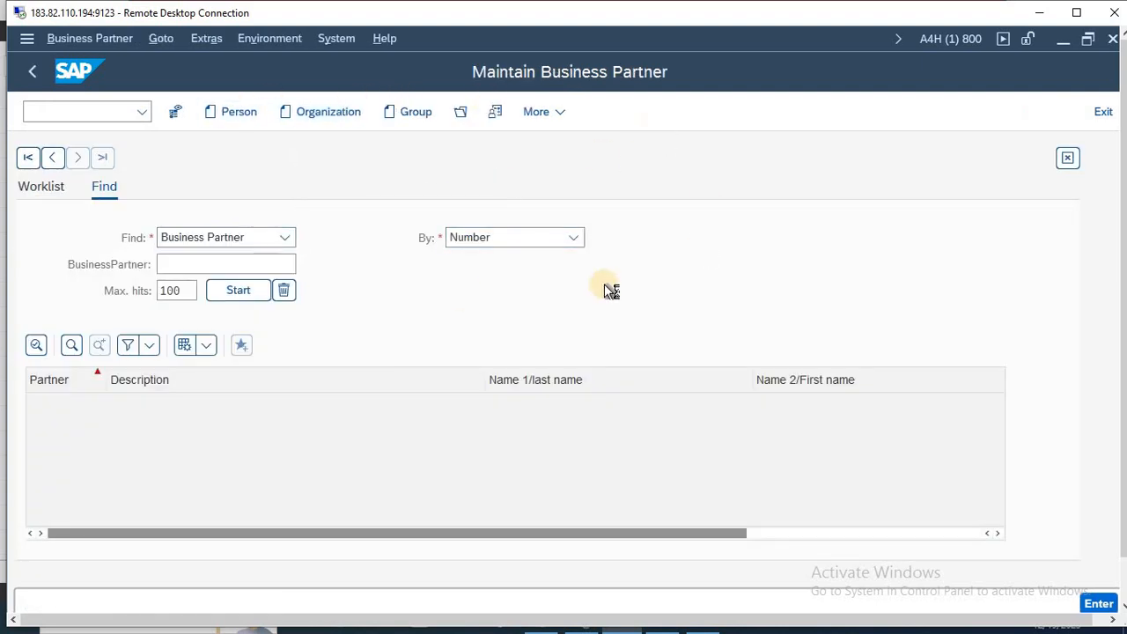
- Check the grouping keys in Notepad and set the new organization's grouping to YTT1 DOMESTIC VENDOR
left_click(601, 157)
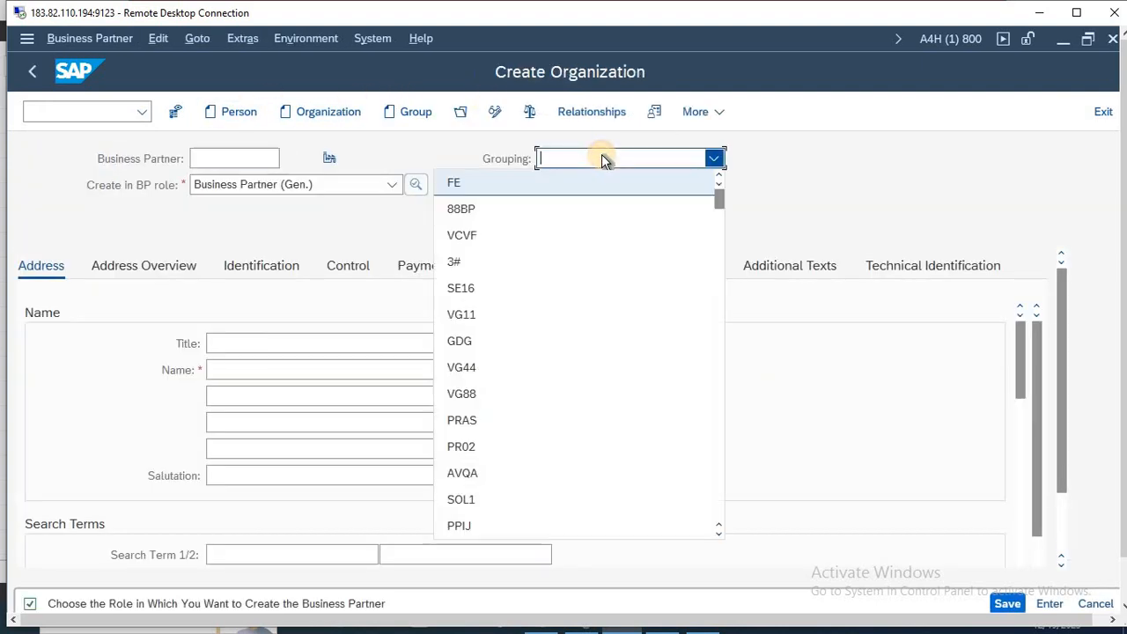
key("alt+Tab")
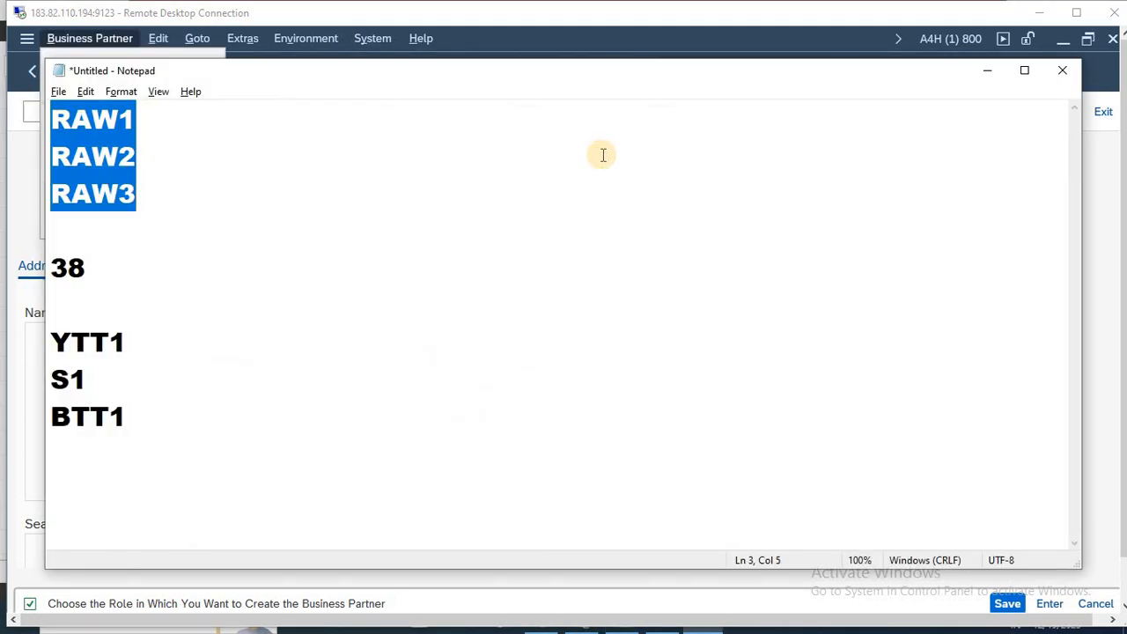
key("alt+Tab")
left_click(601, 158)
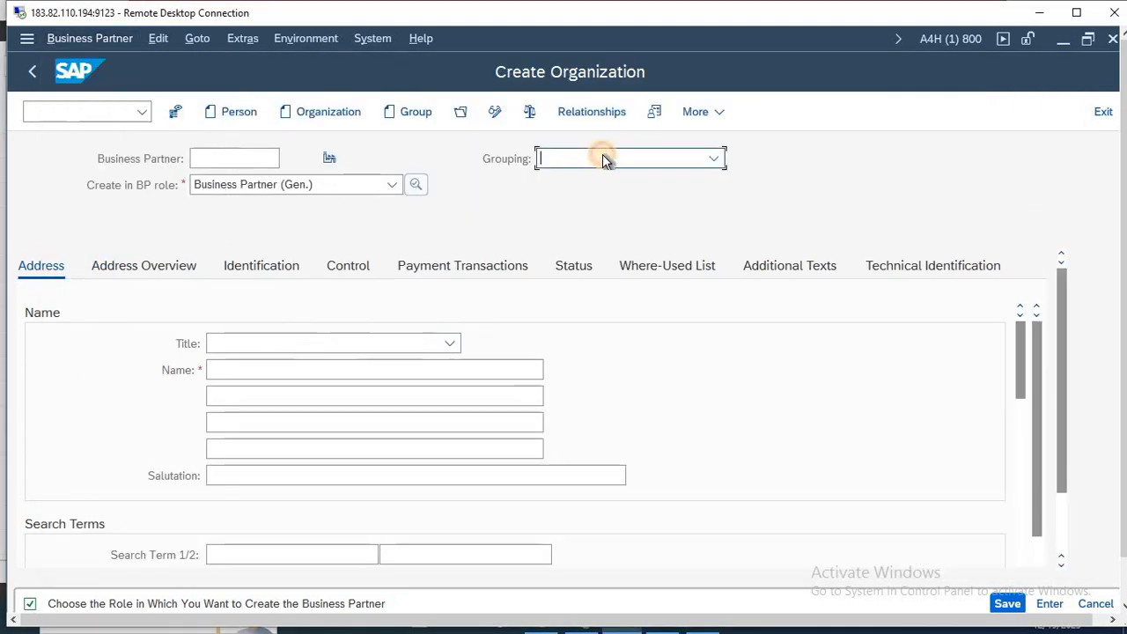
left_click(604, 157)
type("ytt")
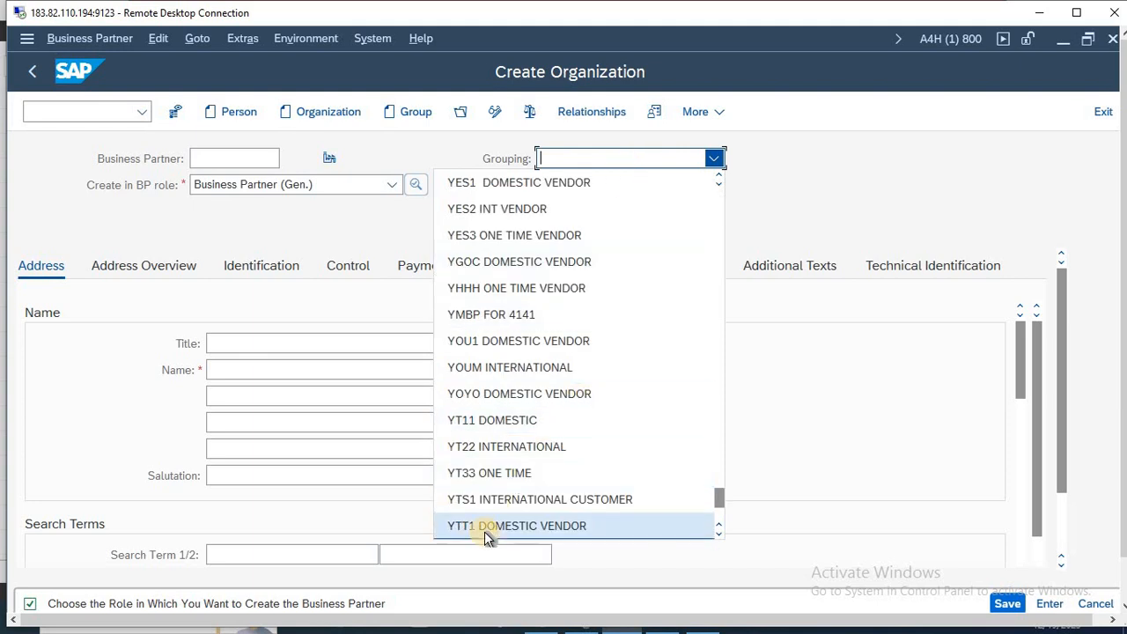
left_click(485, 531)
- Set the organization's title to Company and its name to YTT1 PVT.LTD
left_click(314, 346)
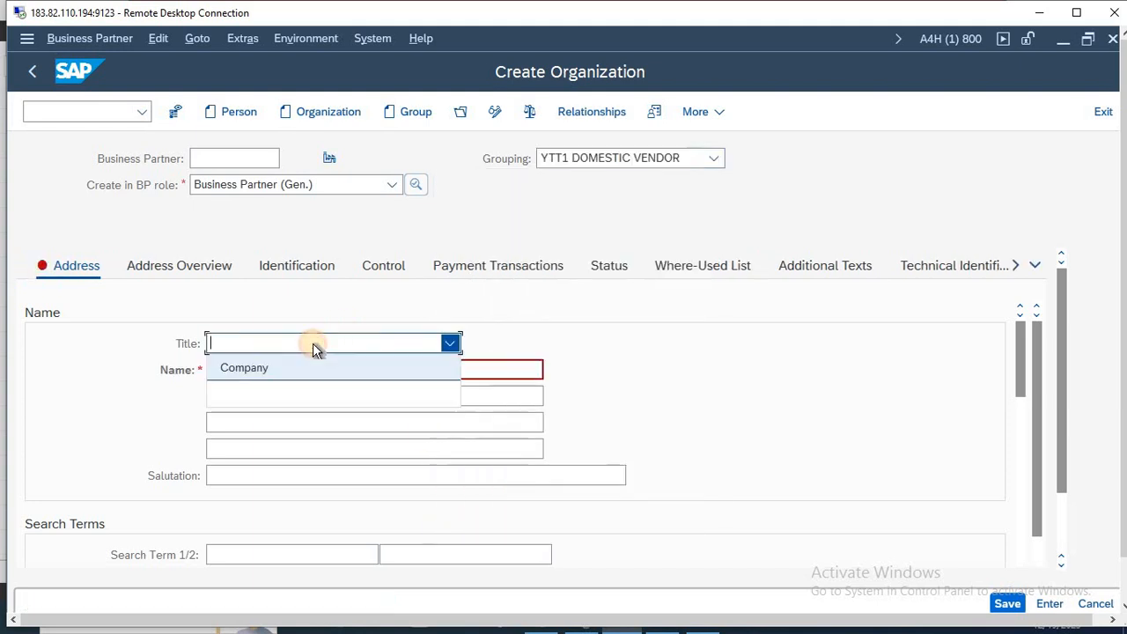
left_click(301, 373)
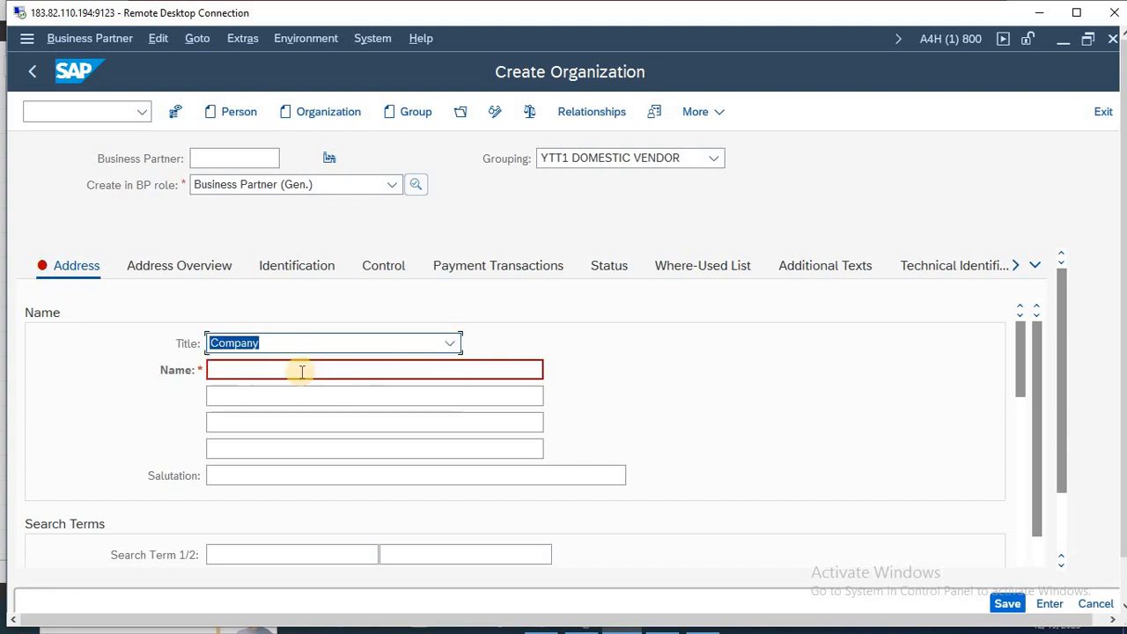
left_click(301, 371)
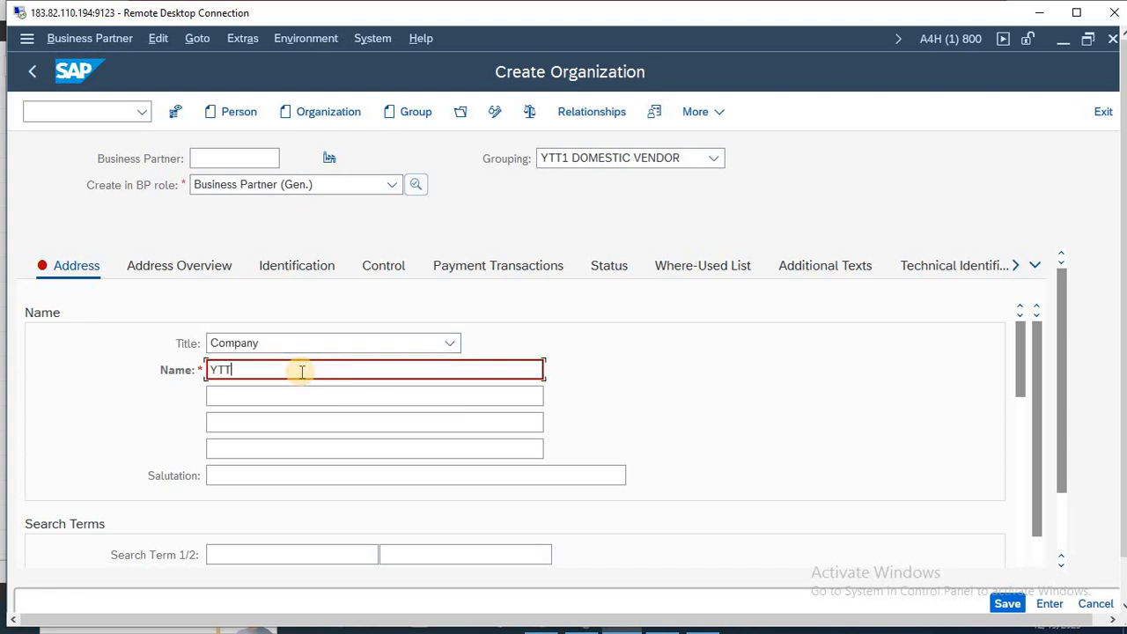
key("Tab")
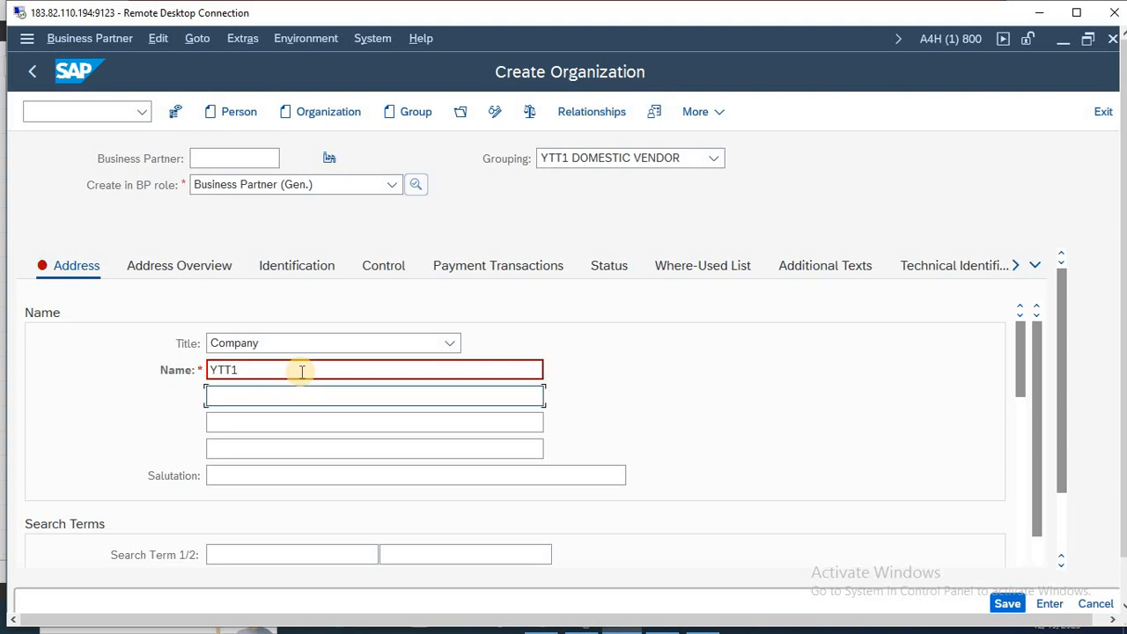
left_click(301, 371)
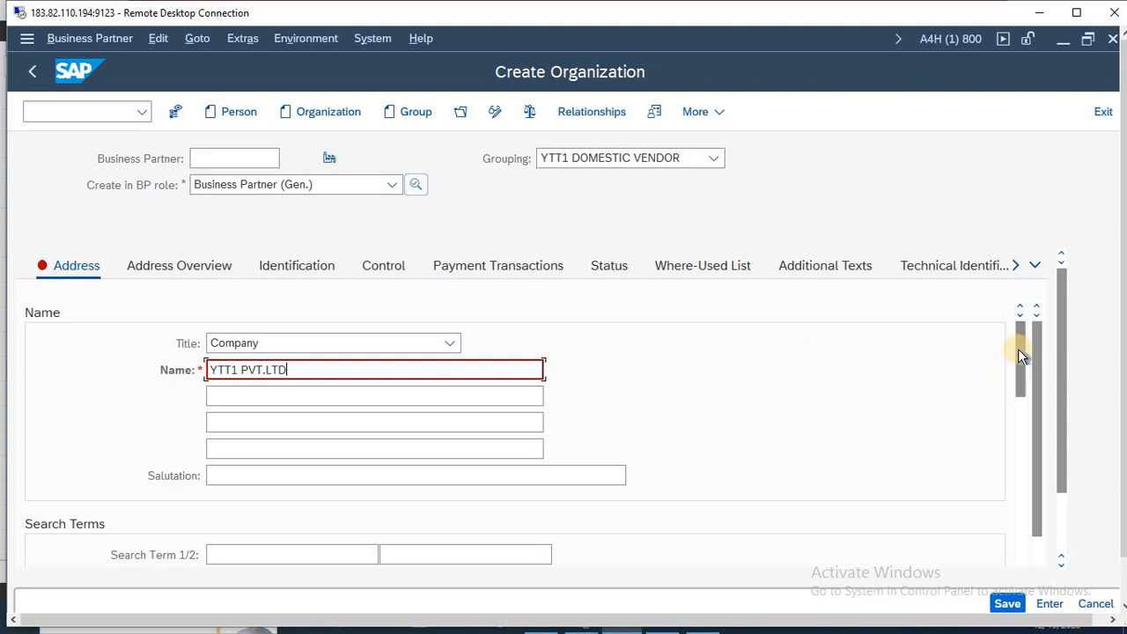
- Fill in the standard address with the street and postal code, city NEW DELHI, country IN and region DL
left_click_drag(1018, 349, 1021, 422)
left_click(351, 395)
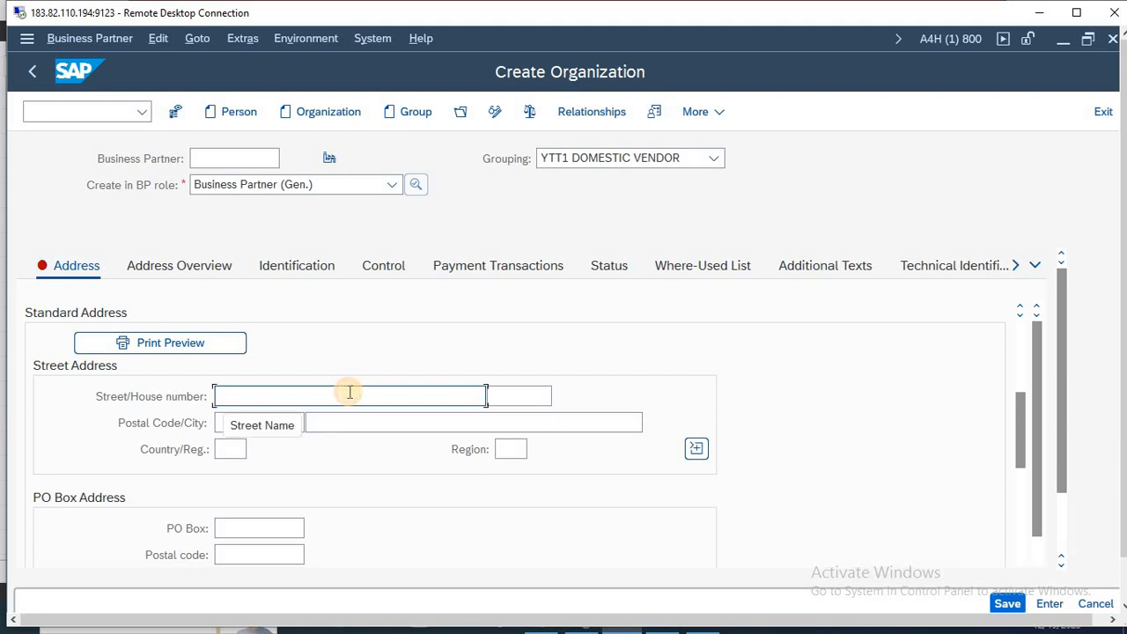
type("324578")
key("Tab")
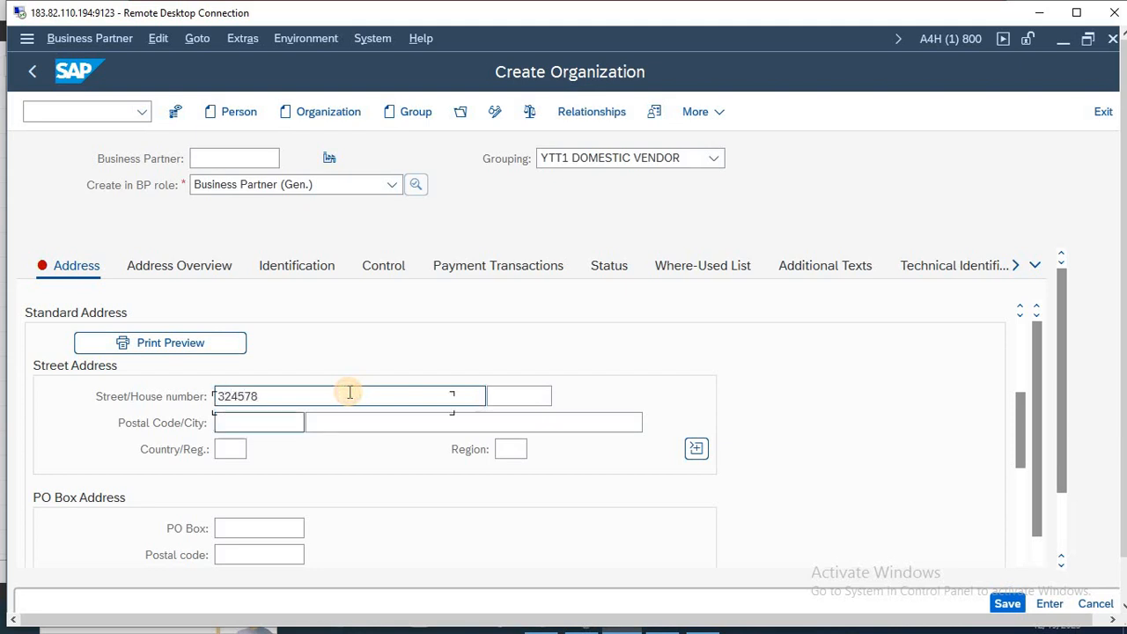
type("110062")
key("Tab")
type("NEW DELHI")
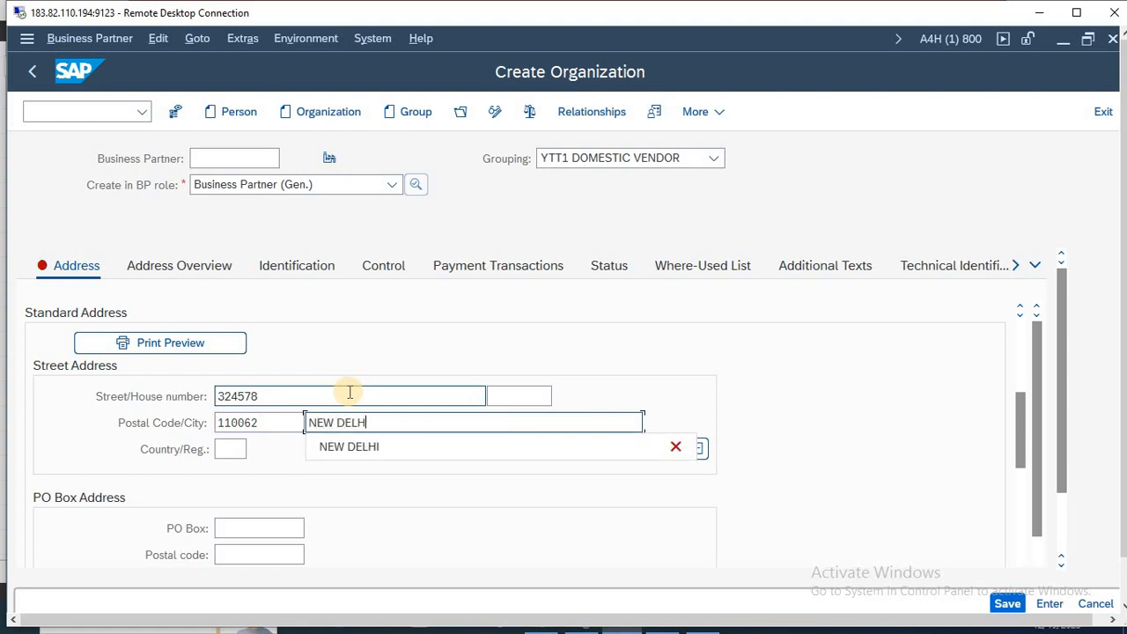
key("Tab")
type("IN")
key("Tab")
type("DL")
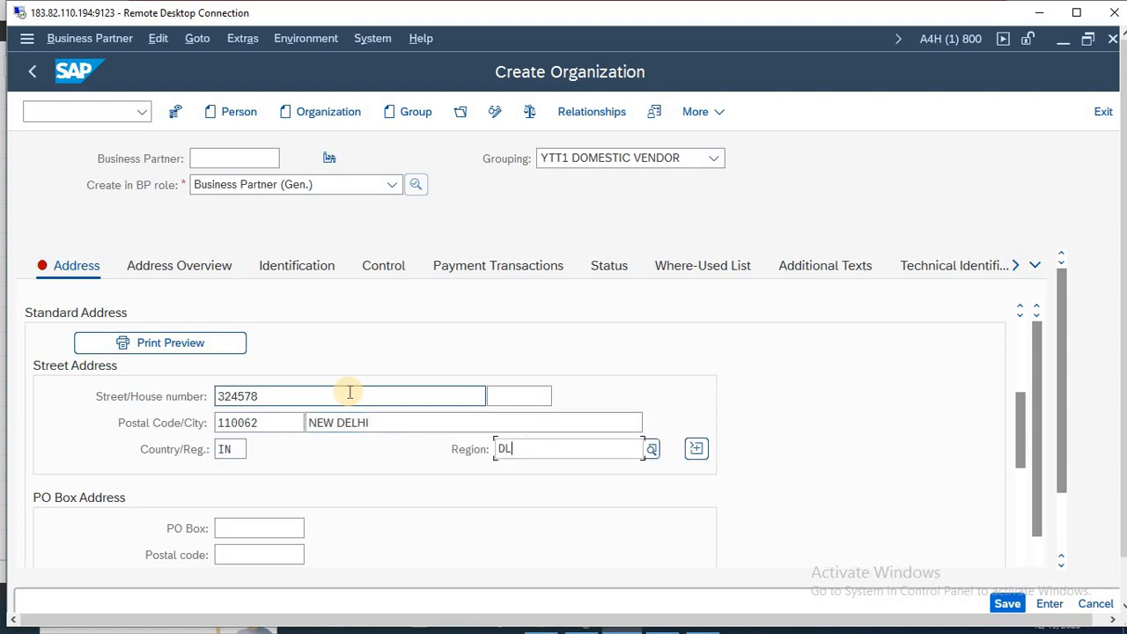
left_click(886, 402)
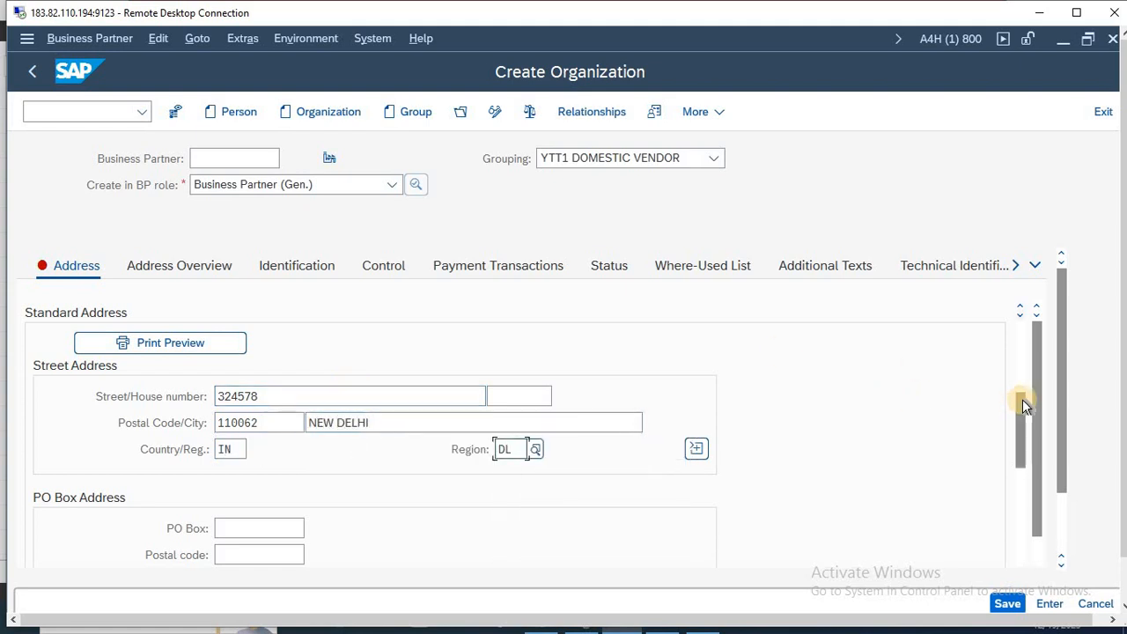
- Set the communication language of the organization to English
left_click_drag(1020, 428, 1019, 480)
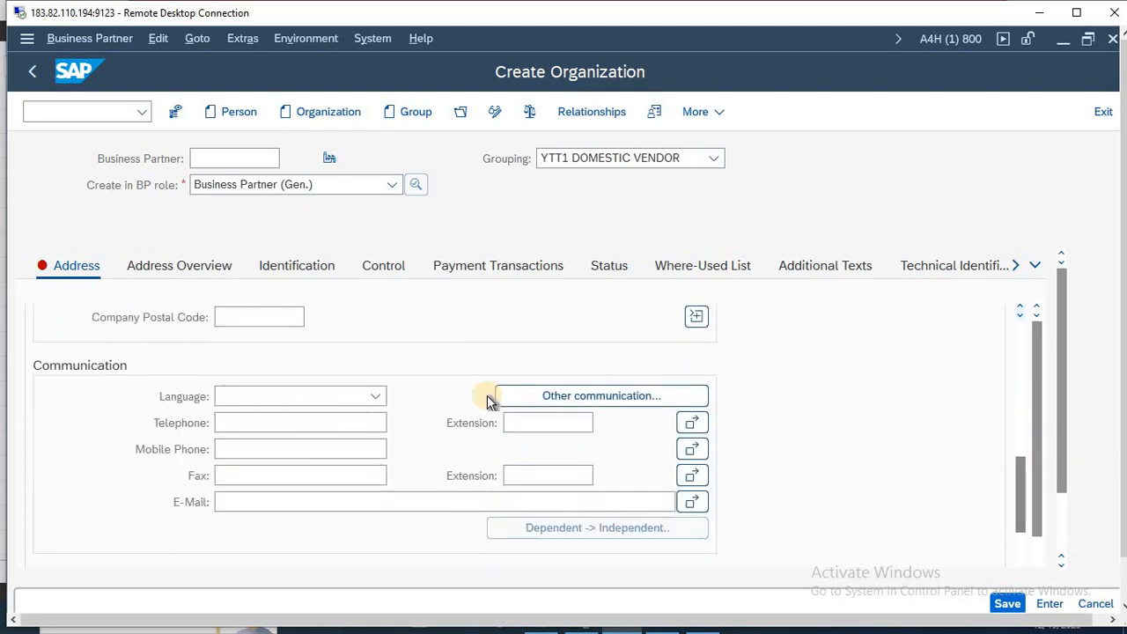
left_click(328, 398)
key("e")
key("Return")
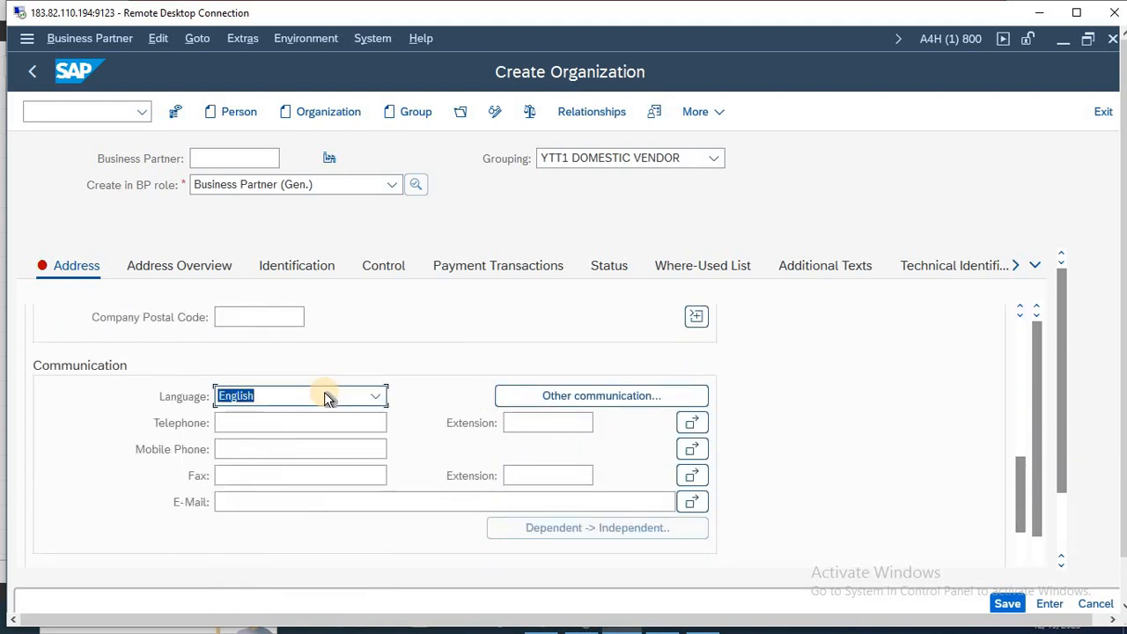
- Add a bank details row in the payment transactions with ID IN, country IN, bank key 76798798 and bank account HDFC BANK
left_click(462, 267)
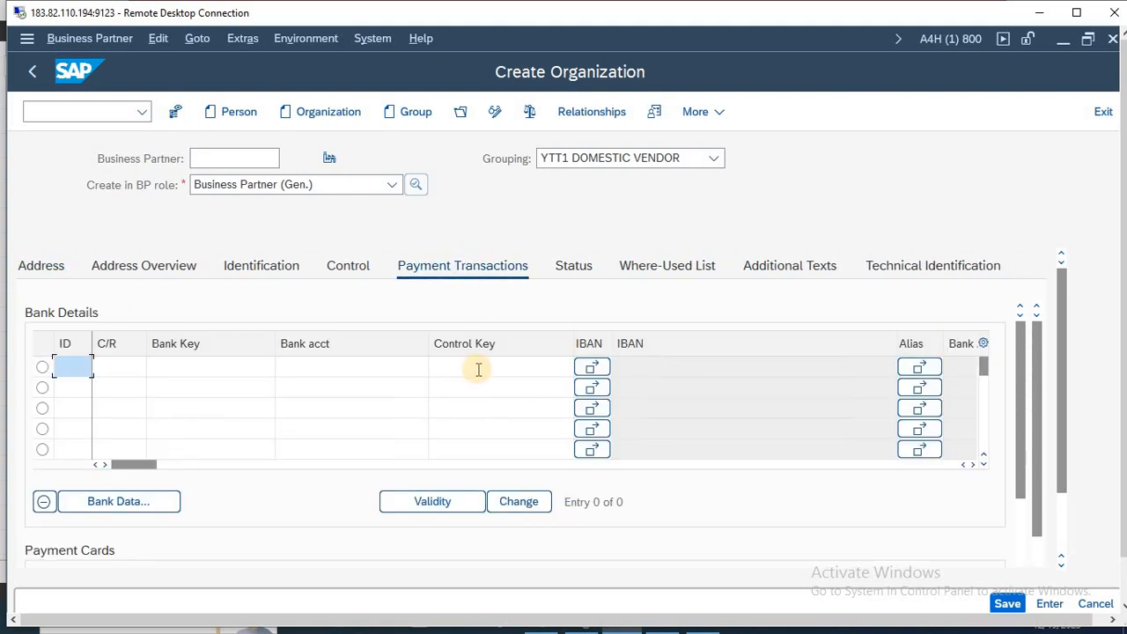
type("IN")
key("Tab")
type("IN")
key("Tab")
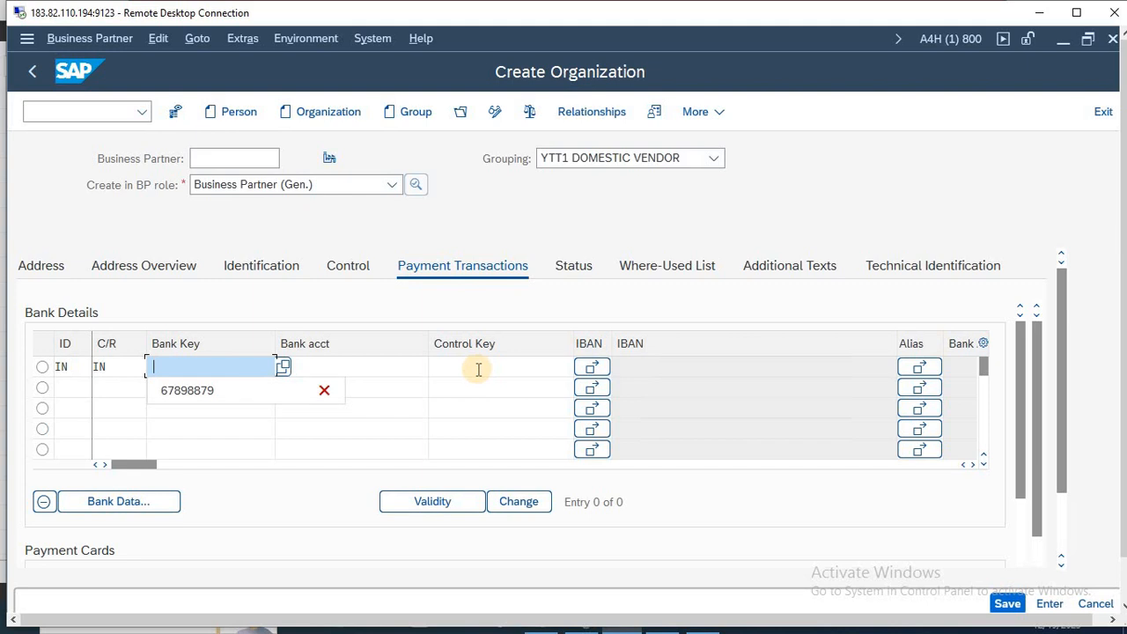
type("76798798")
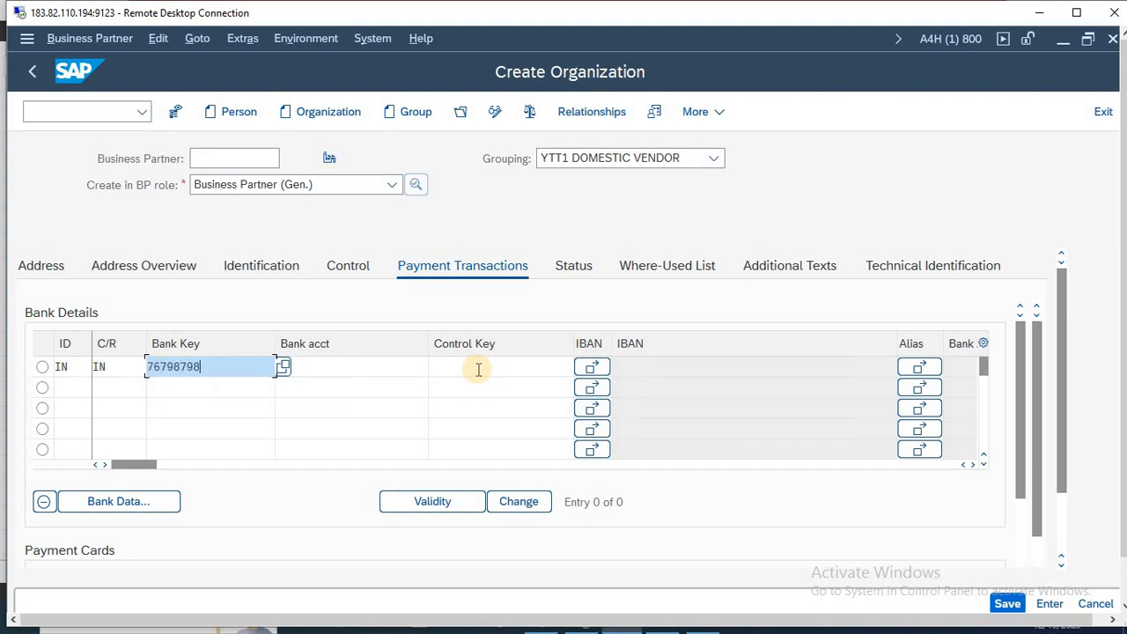
key("Tab")
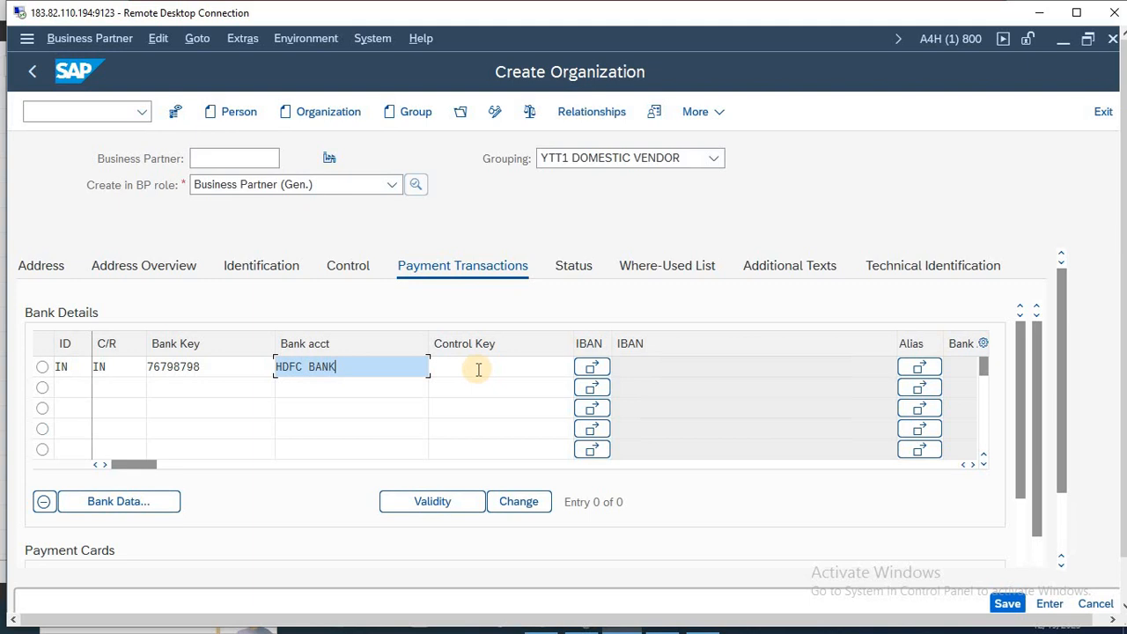
key("Return")
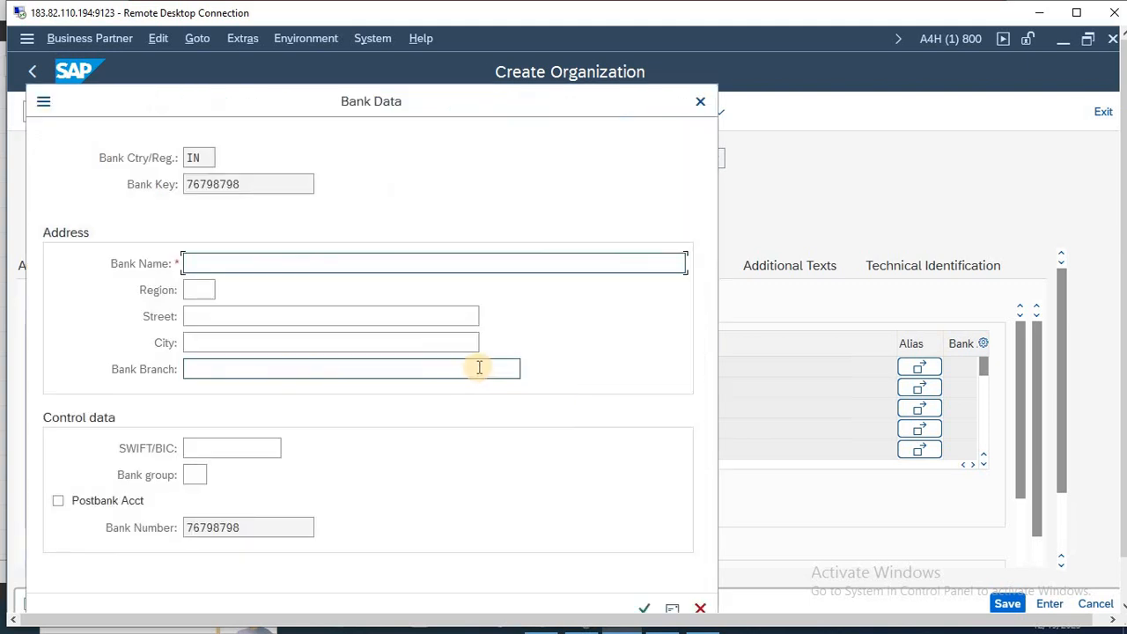
- Enter SBI BANK as the bank name, DL as the region, and the street in the new bank's data
left_click_drag(340, 97, 422, 77)
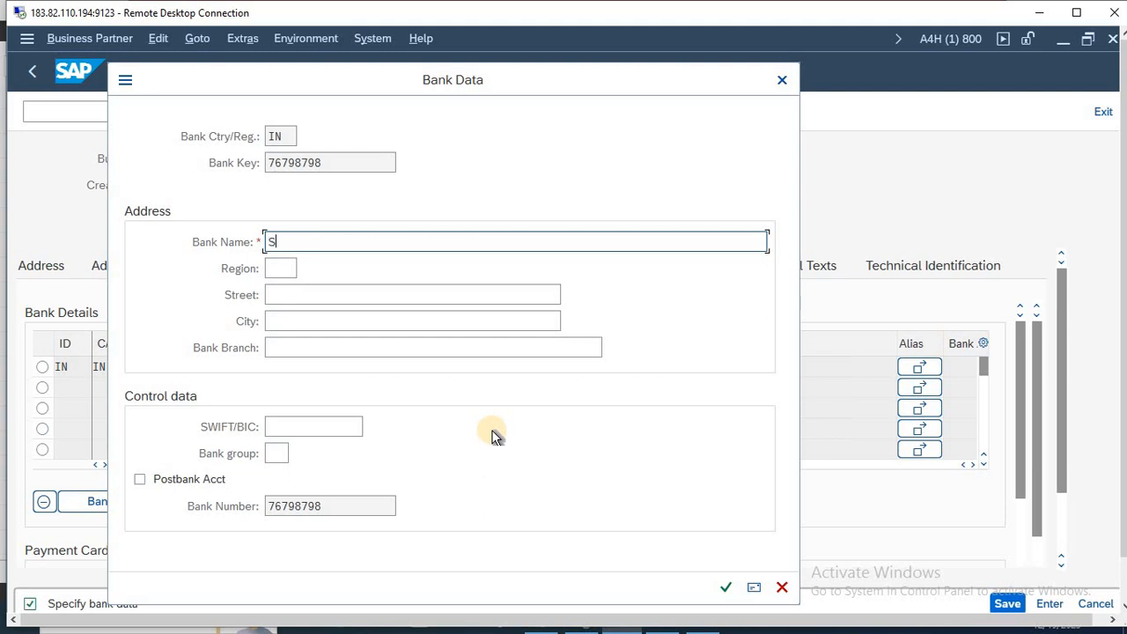
type("K")
key("Tab")
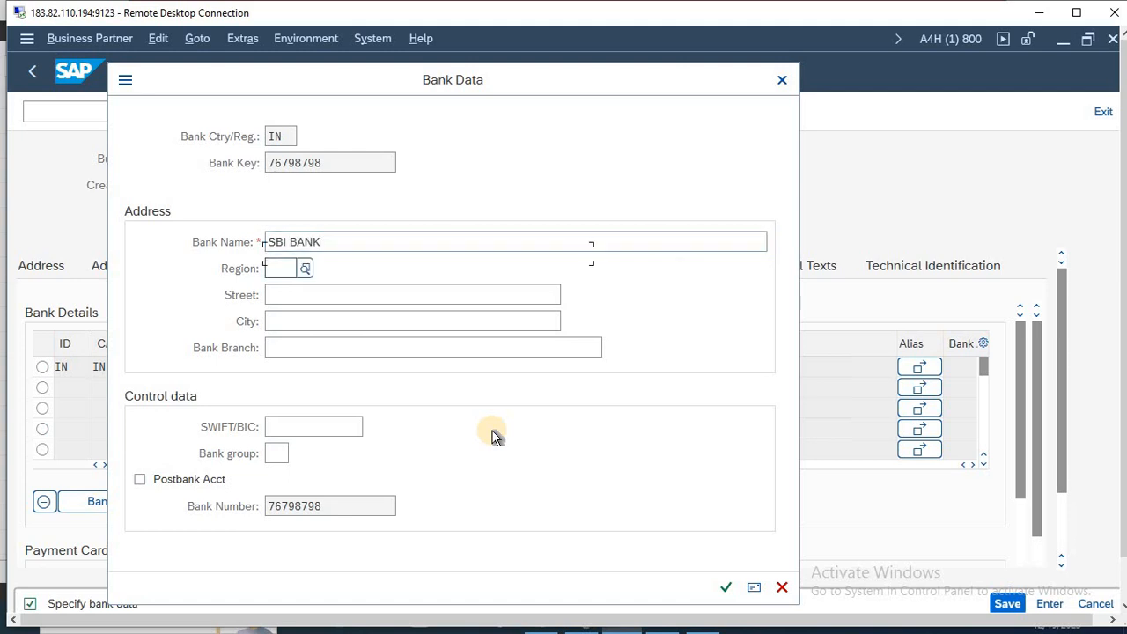
type("DL")
key("Tab")
type("90808")
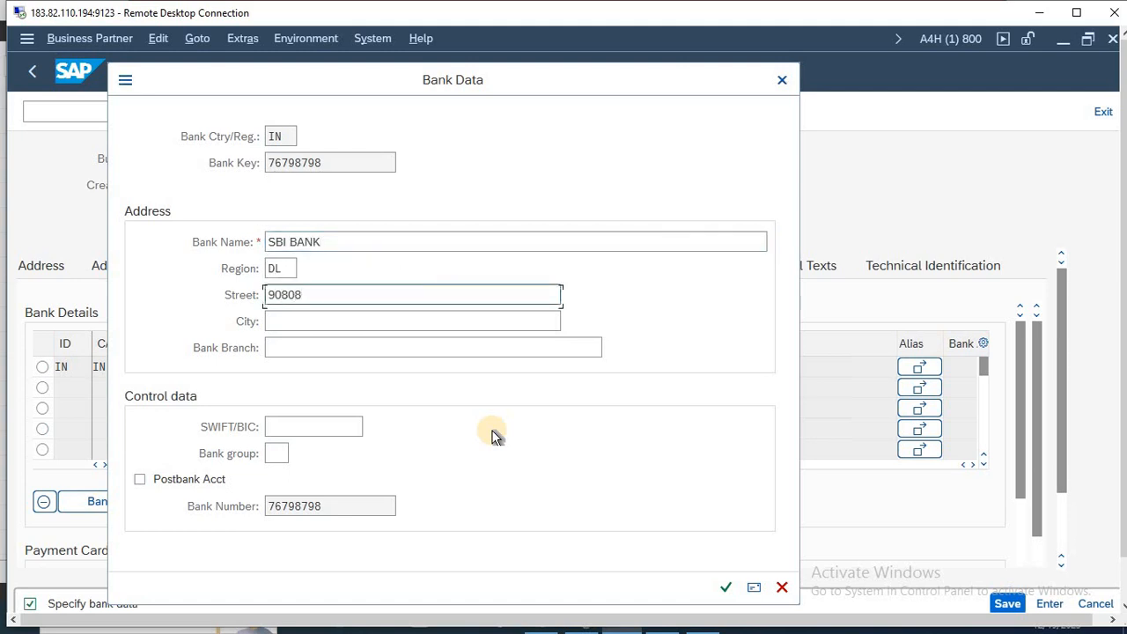
- Complete the bank data with city NEW DELHI and branch NOIDA, and save the organization
key("Tab")
type("NEW DELHI")
key("Tab")
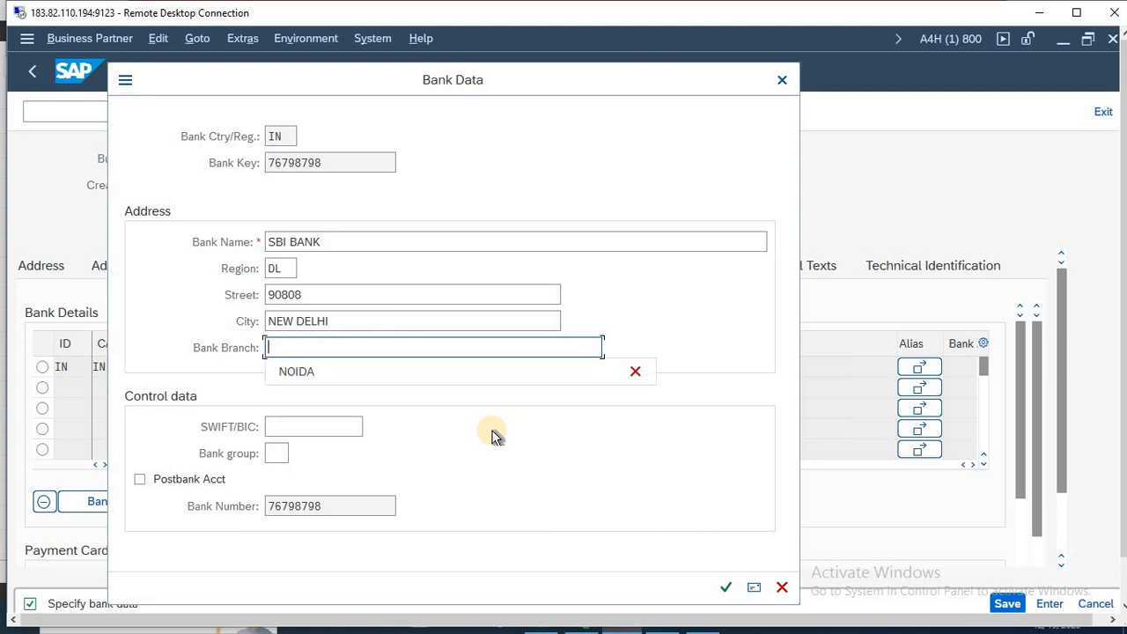
key("Down")
key("Return")
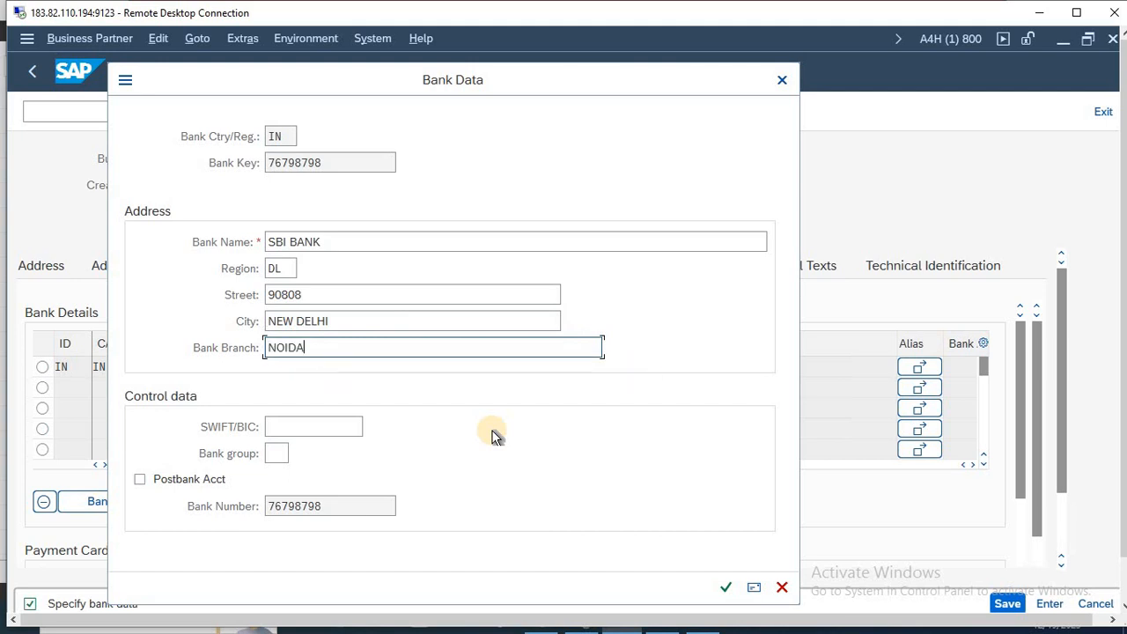
key("Return")
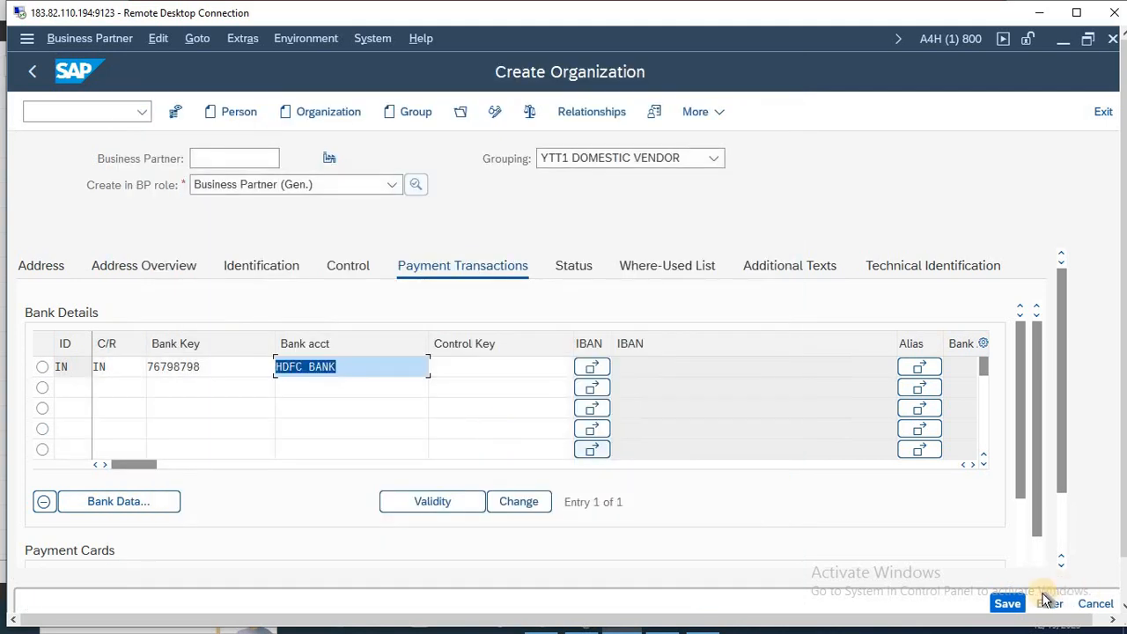
left_click(1006, 604)
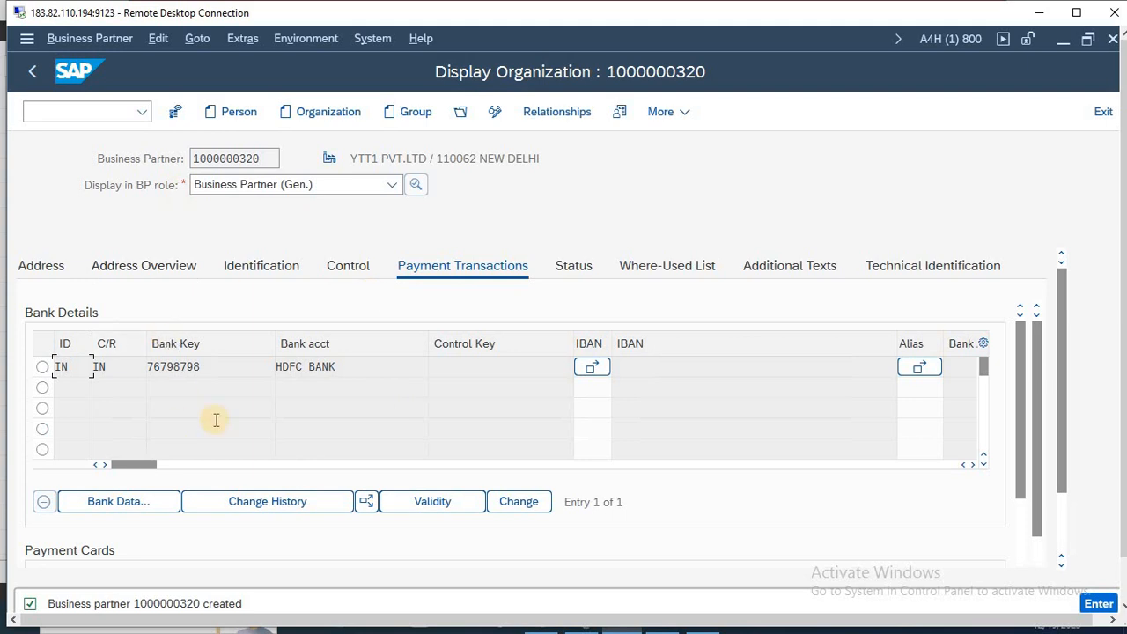
- Switch the saved organization to change mode and add the FI VENDOR role
left_click(498, 113)
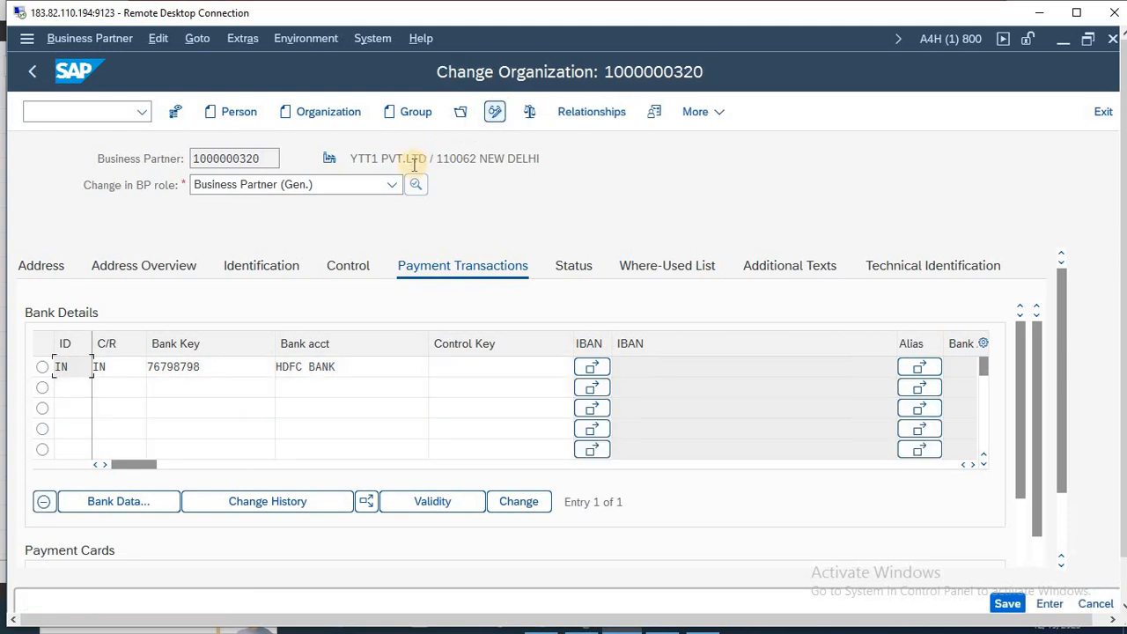
left_click(392, 184)
key("f")
key("Return")
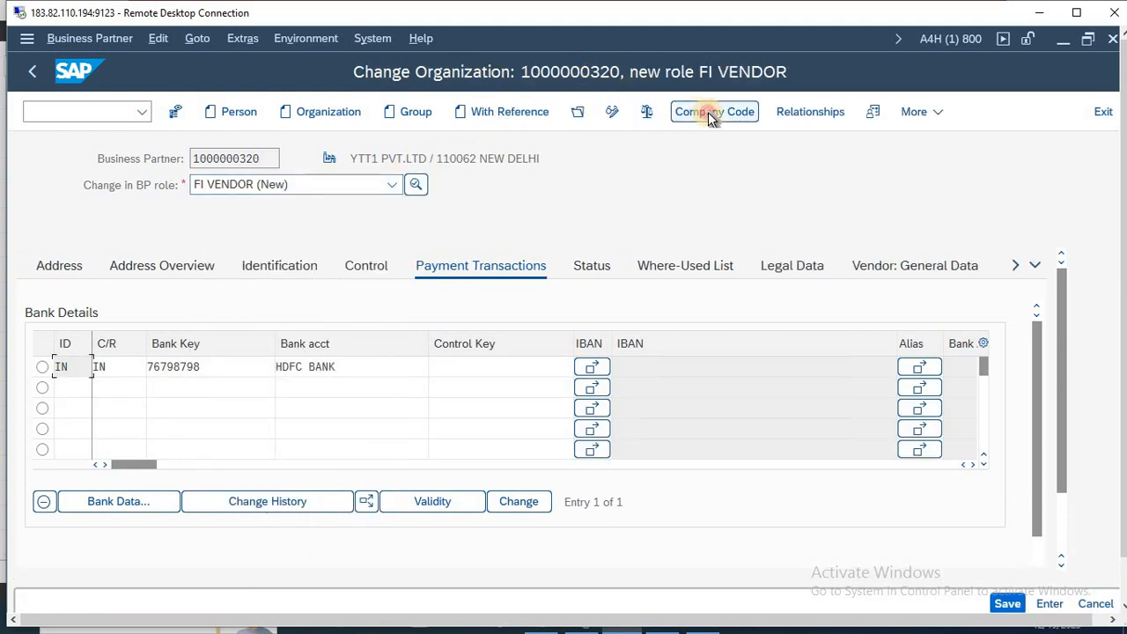
- Open the vendor's company code data and assign company code WAR
left_click(712, 115)
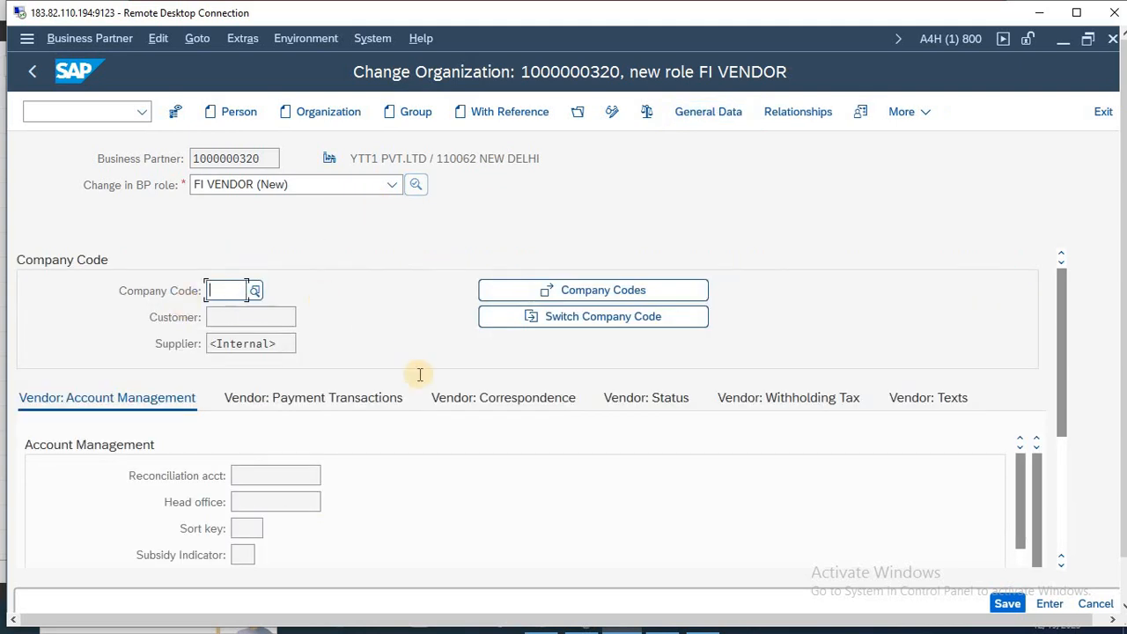
type("WAR")
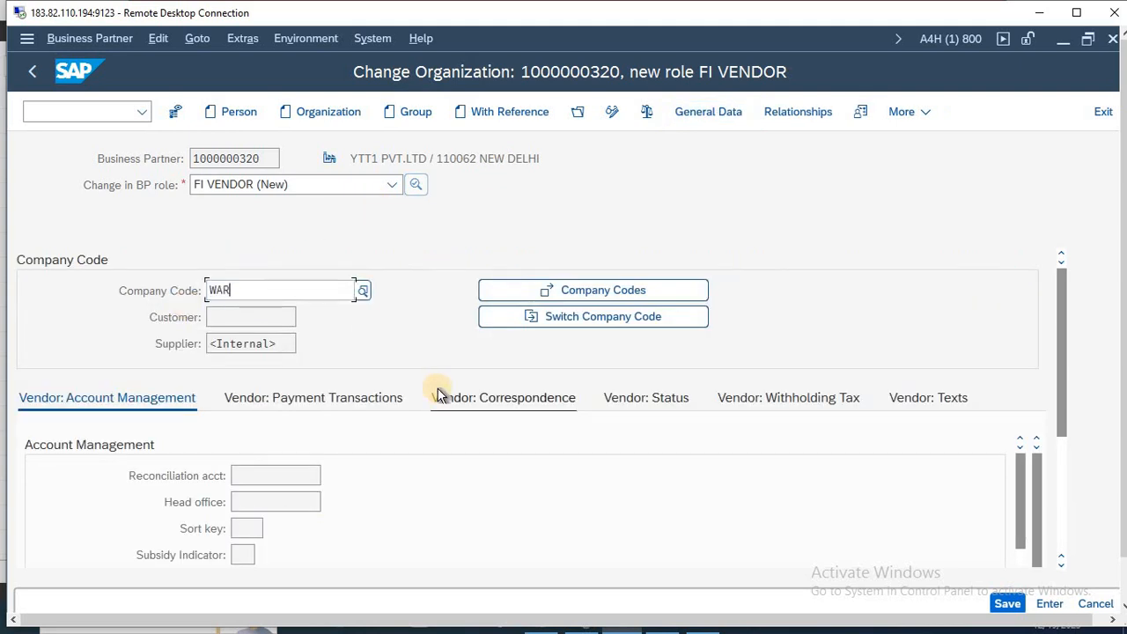
key("Return")
- Set the reconciliation account to Payables Domestic 21100000 and the sort key to 001 in the vendor's account management
left_click(289, 480)
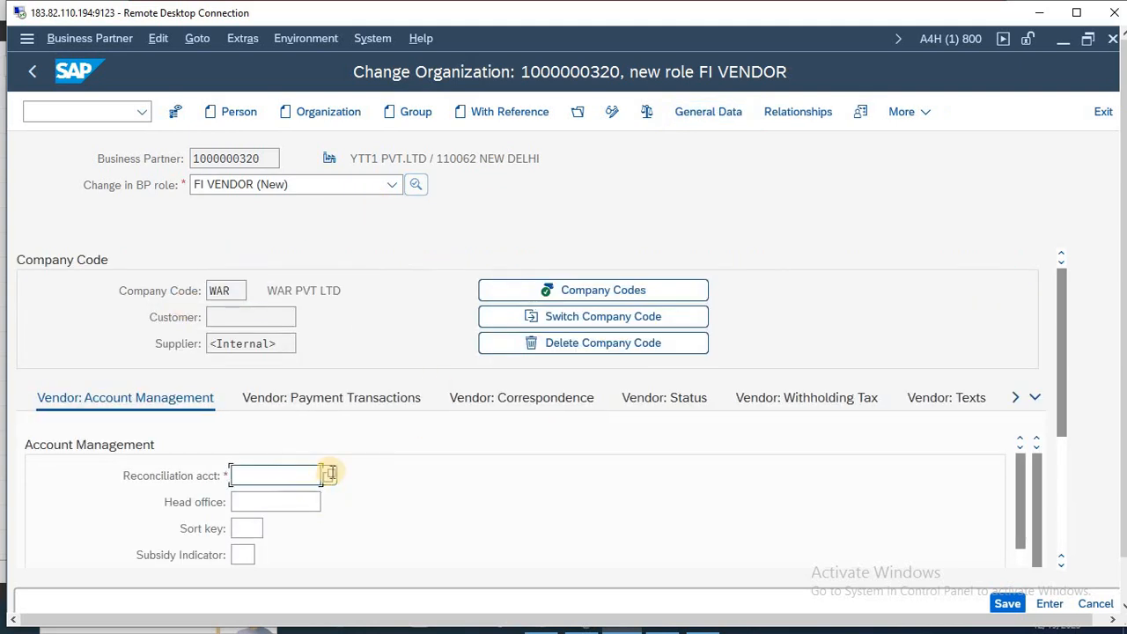
left_click(330, 476)
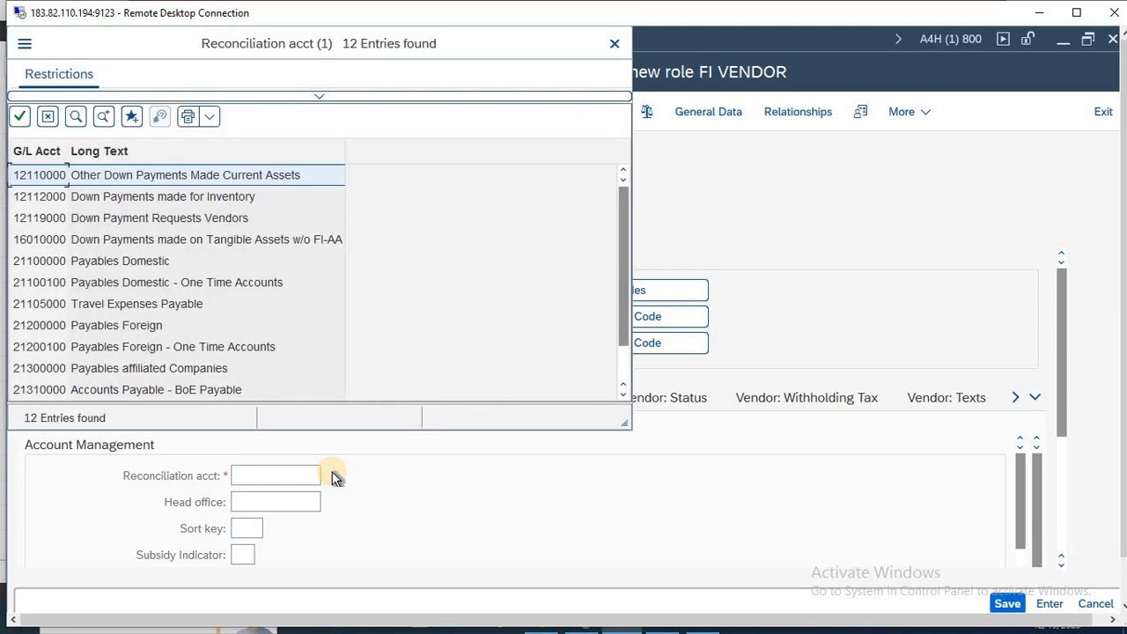
double_click(149, 262)
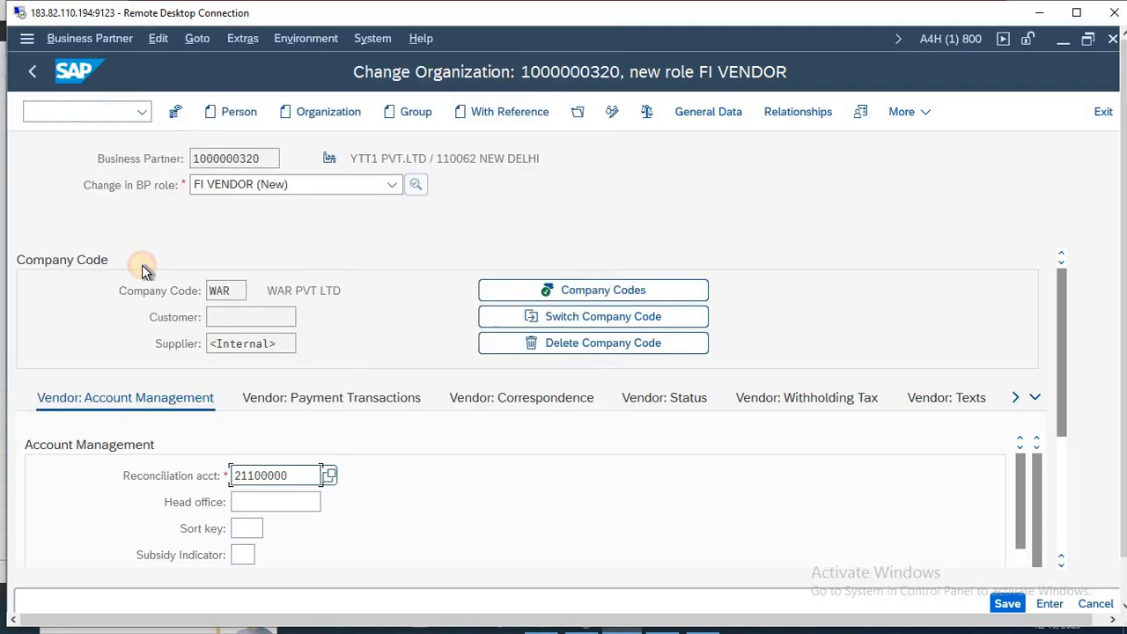
left_click(242, 528)
type("001")
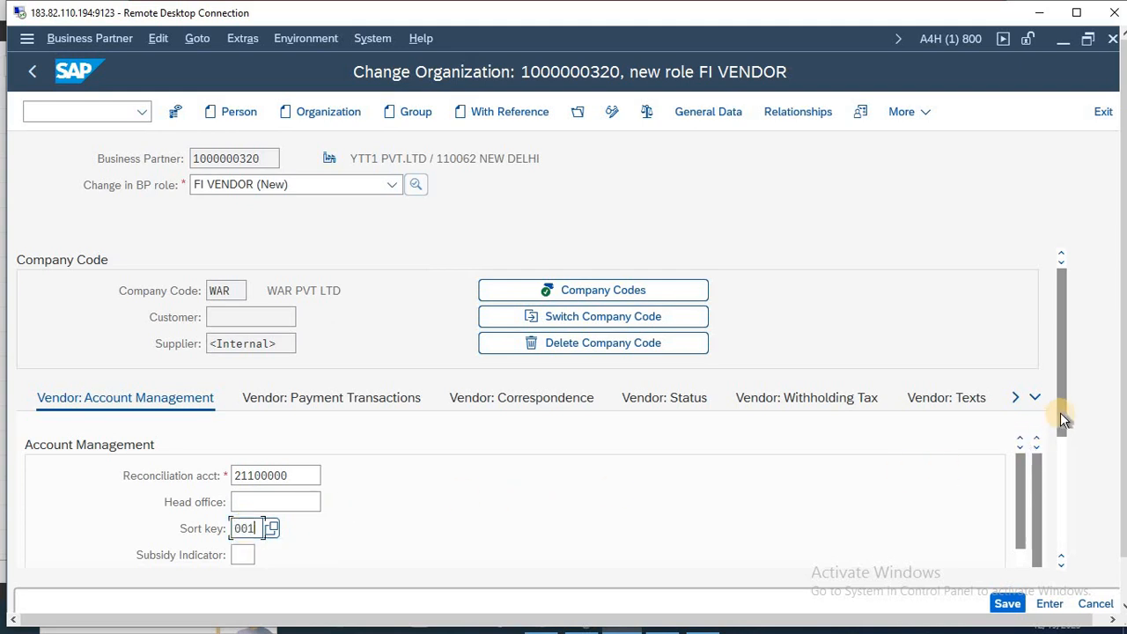
- Set the vendor's planning group to A1 Domestic payments (A/P) and save the FI VENDOR role data
left_click_drag(1062, 420, 1062, 448)
left_click(253, 528)
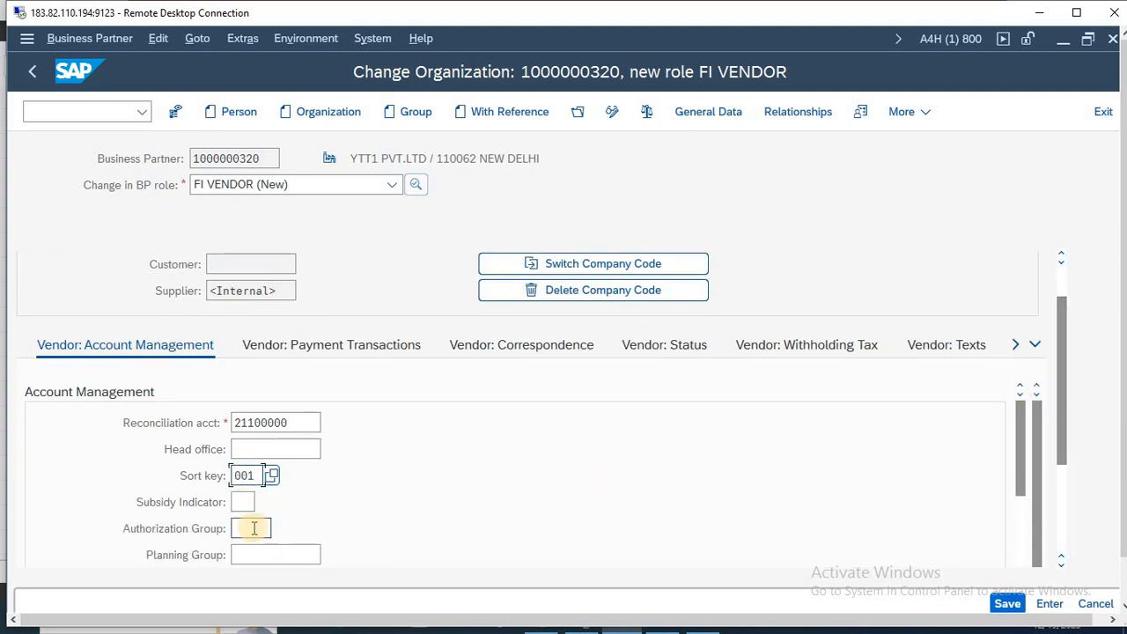
left_click(264, 556)
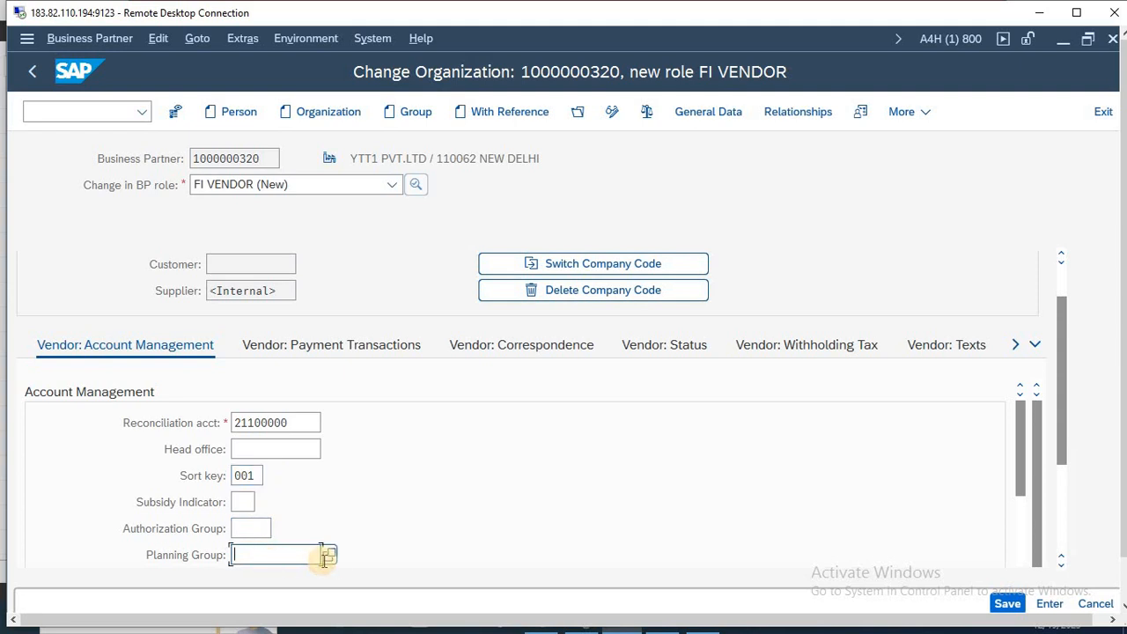
left_click(330, 557)
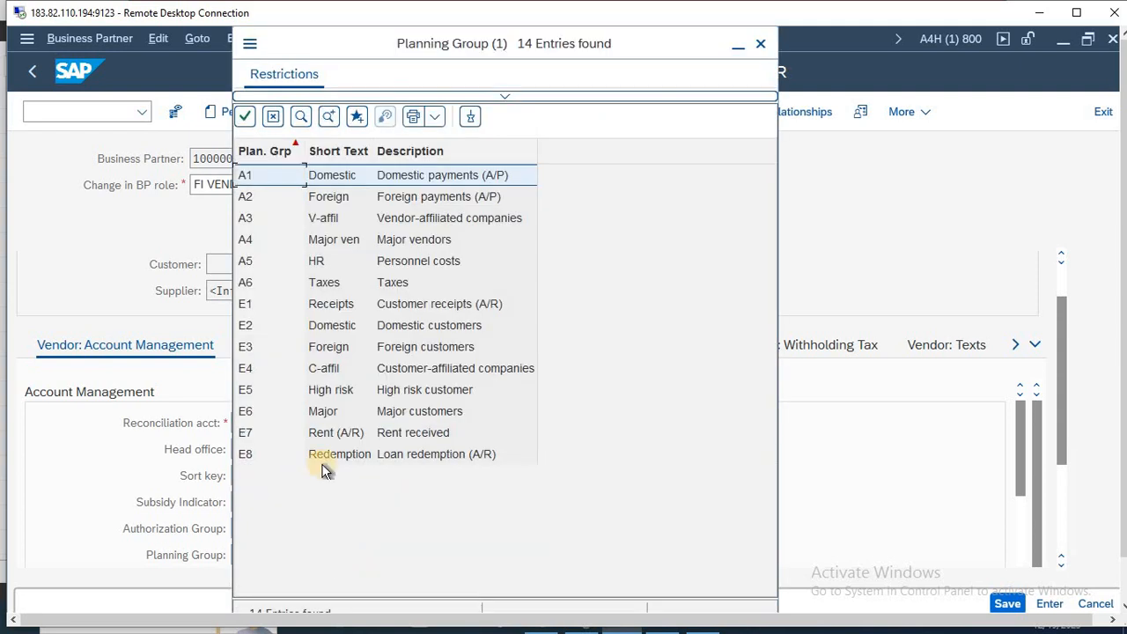
double_click(365, 173)
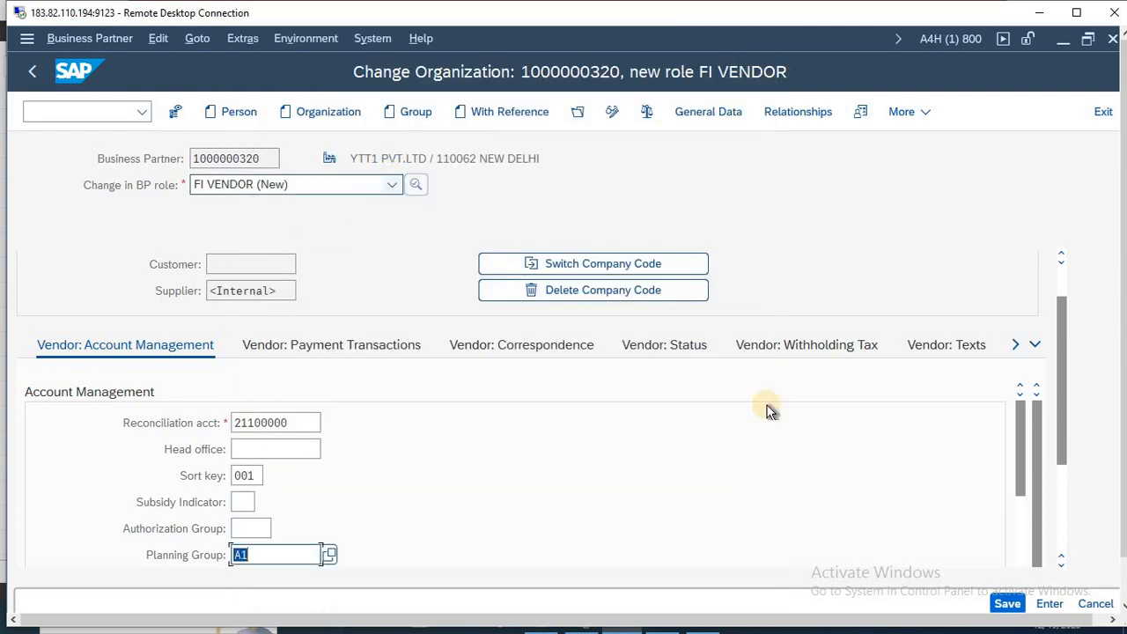
left_click(1009, 604)
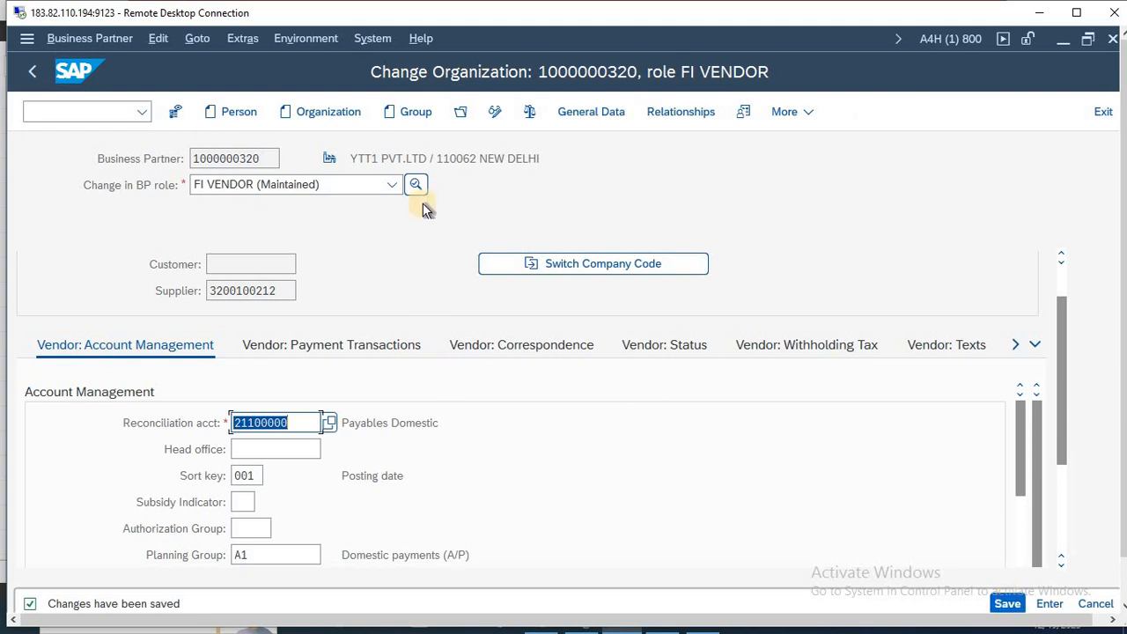
- Extend the saved organization with the BP role FLVN01 and open its purchasing data
left_click(402, 187)
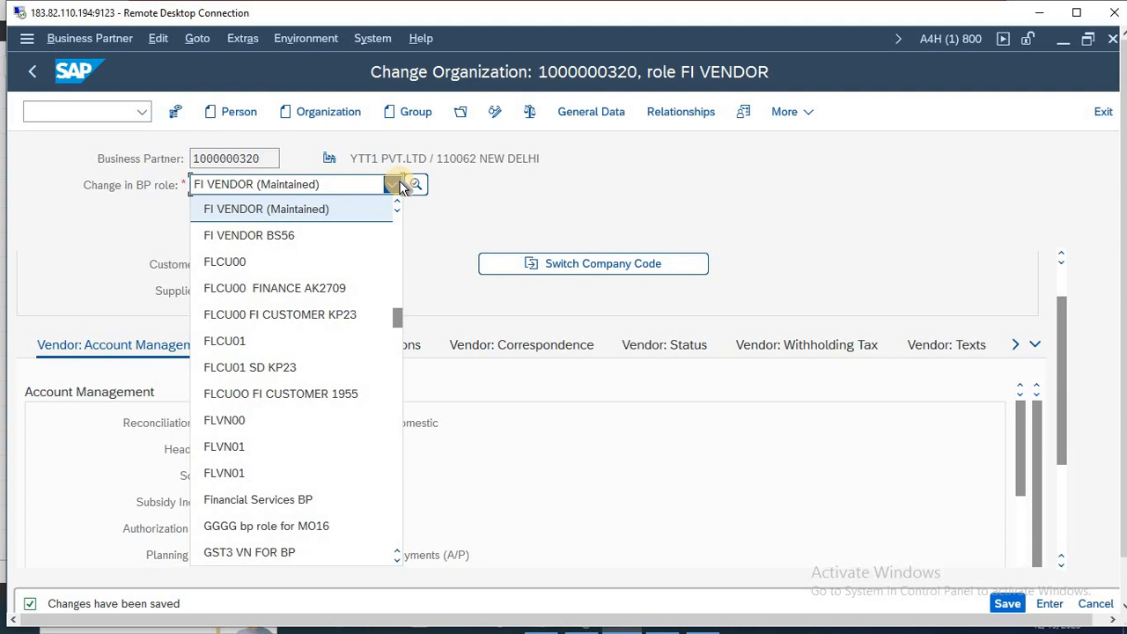
key("Down")
key("Down")
key("Down")
key("Down")
key("Down")
key("Down")
key("Down")
key("Down")
key("Down")
key("Down")
key("Down")
key("Down")
key("Down")
key("Up")
key("Up")
key("Up")
key("Up")
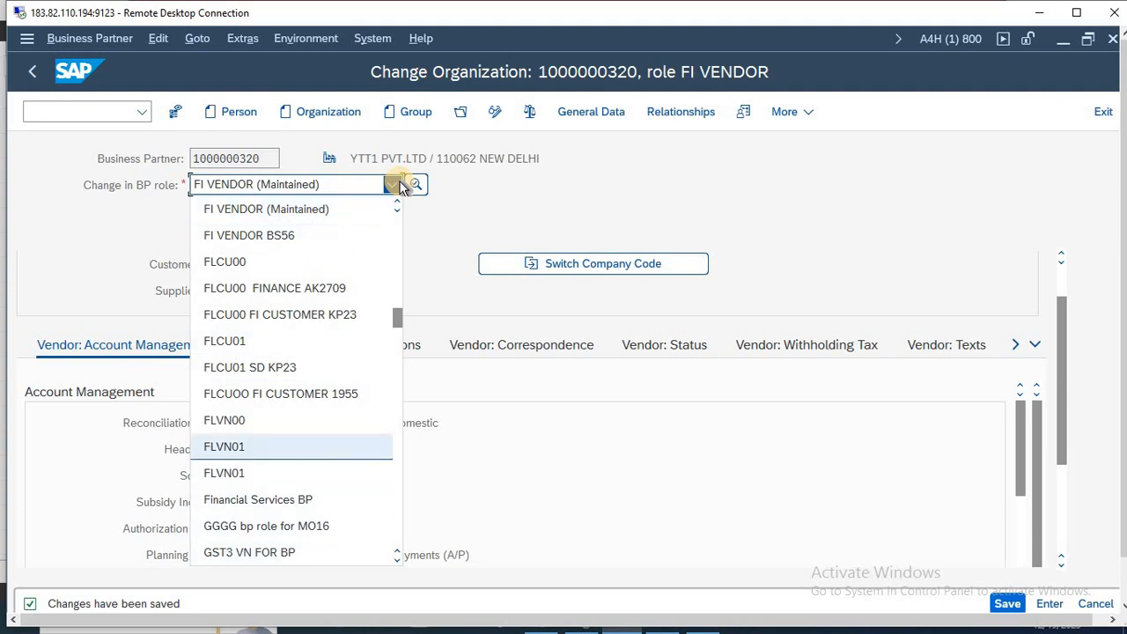
key("Return")
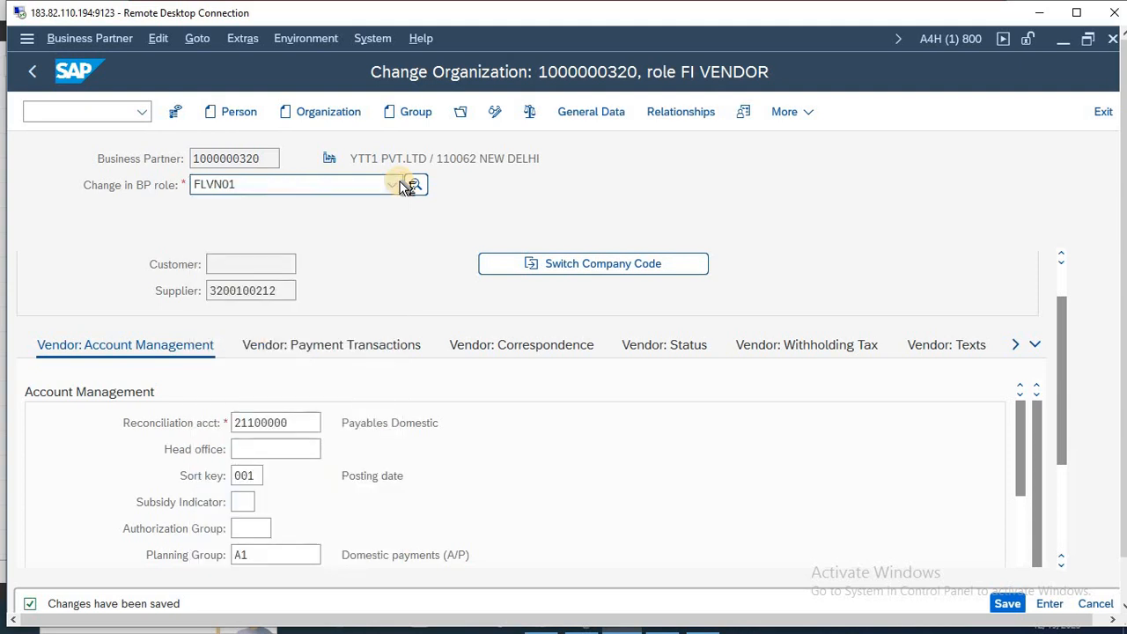
left_click(721, 115)
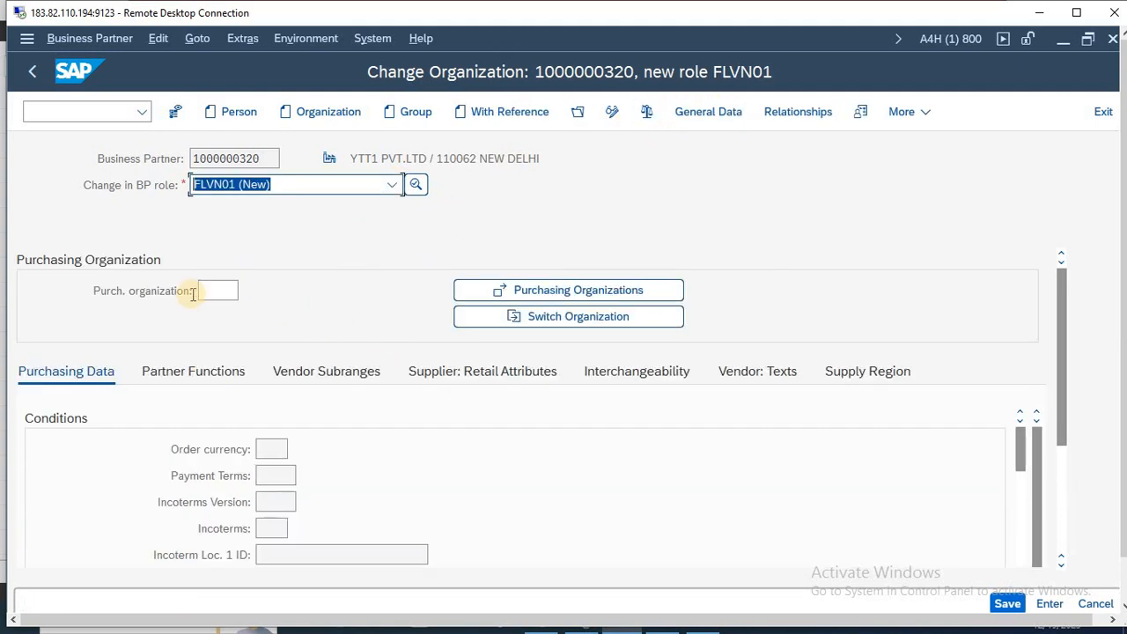
- Assign purchasing organization WAR to the vendor and set the order currency to INR
left_click(193, 293)
type("W")
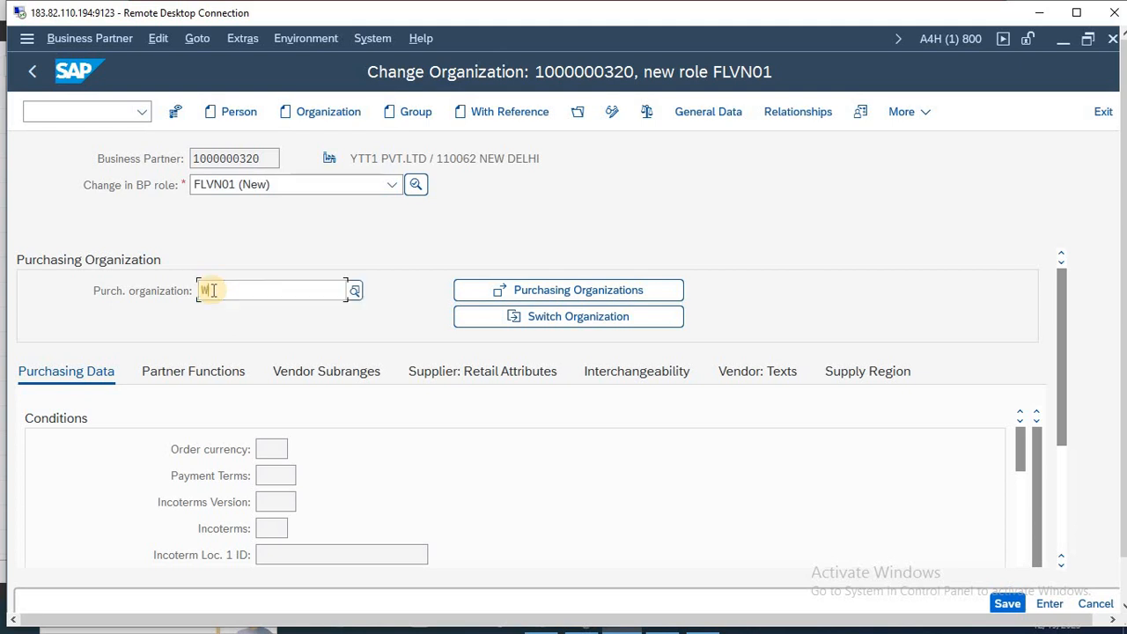
type("AR")
key("Return")
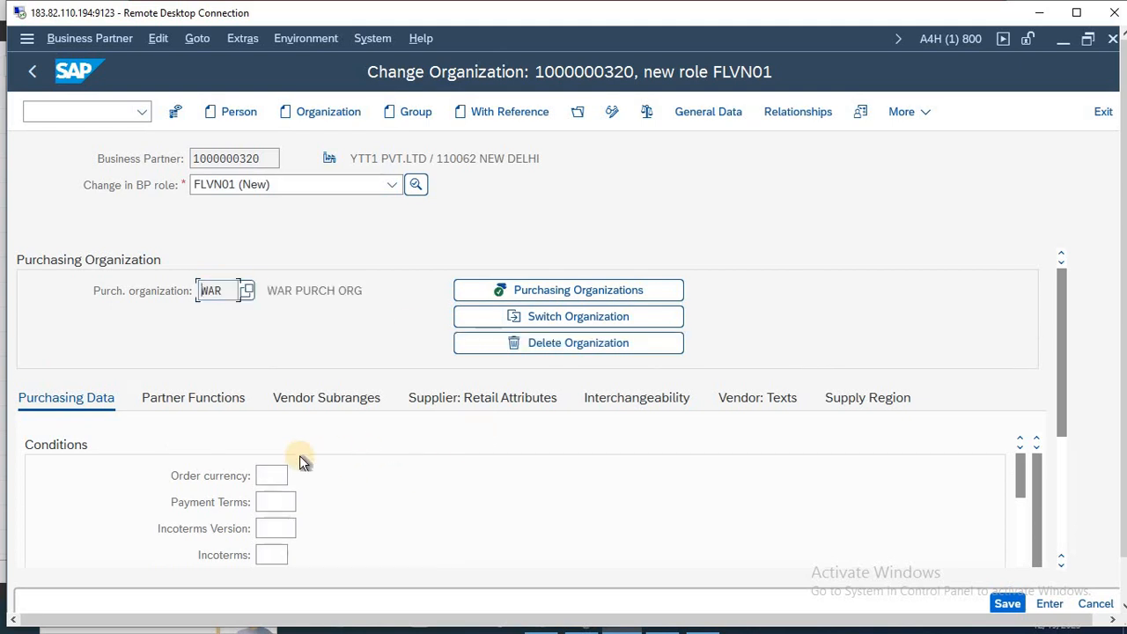
left_click(271, 475)
type("IN")
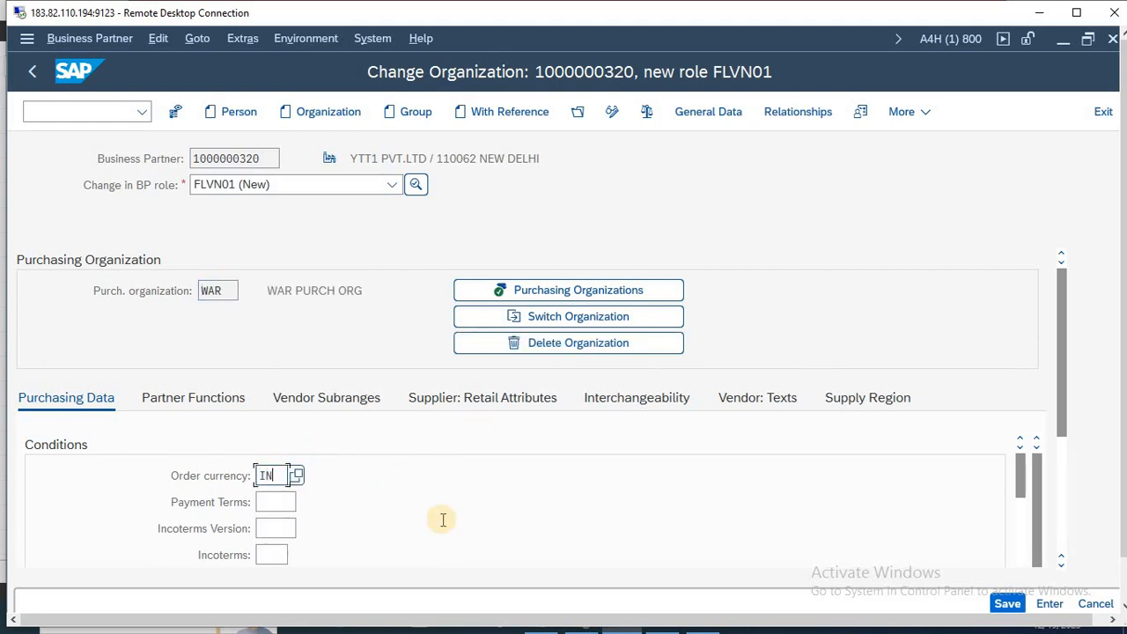
type("R")
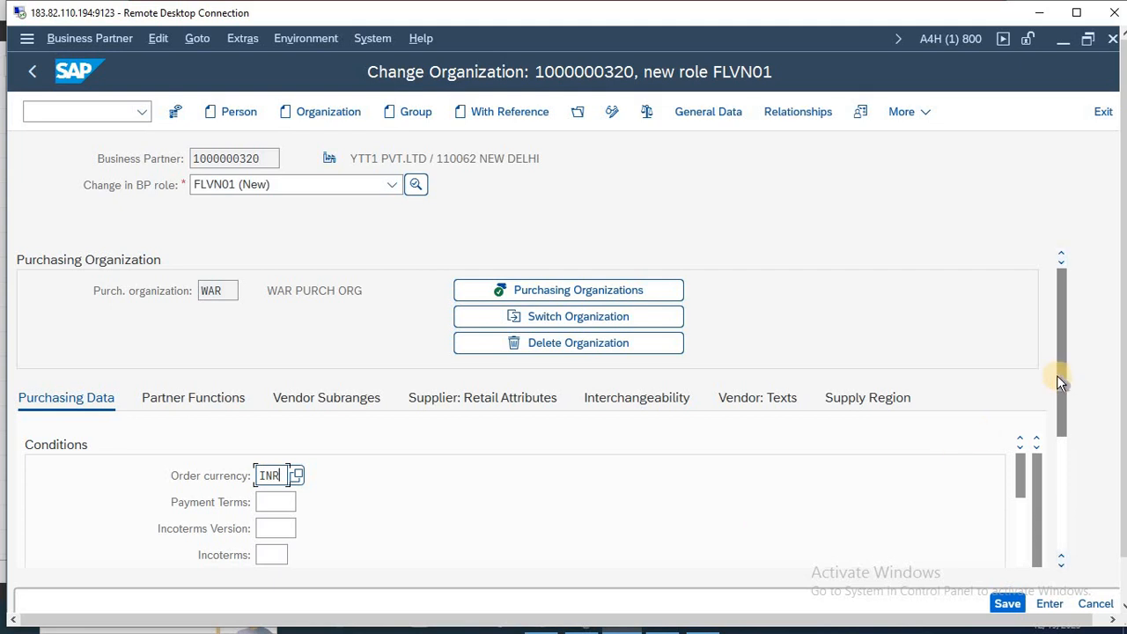
- Enter the salesperson's name in the sales data of the vendor's purchasing data
left_click_drag(1056, 375, 1061, 424)
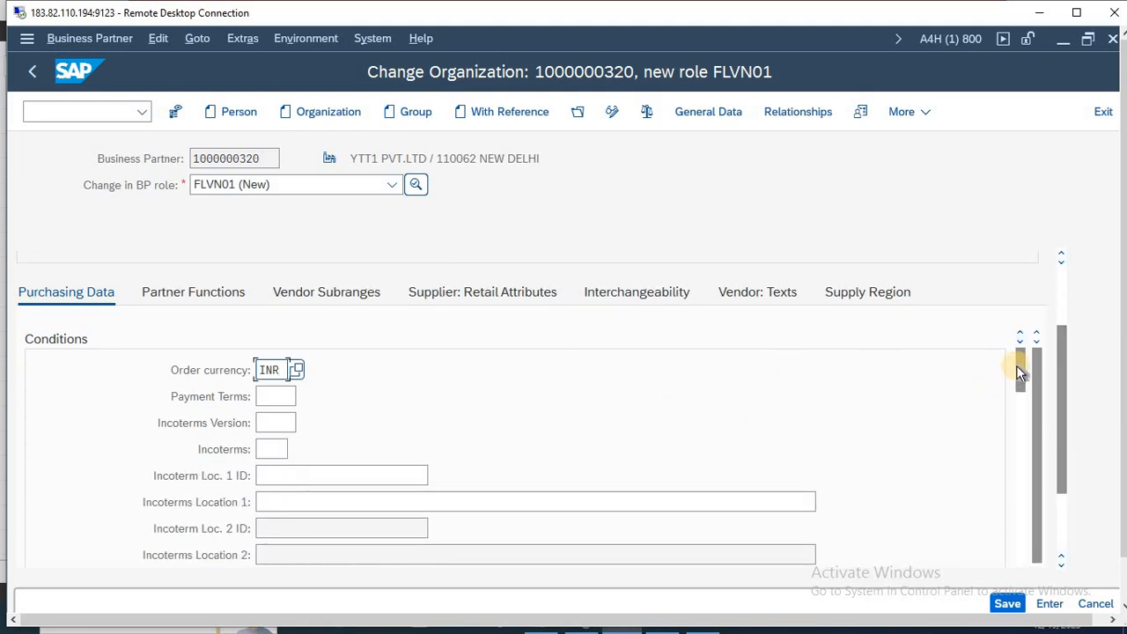
left_click_drag(1018, 372, 1019, 407)
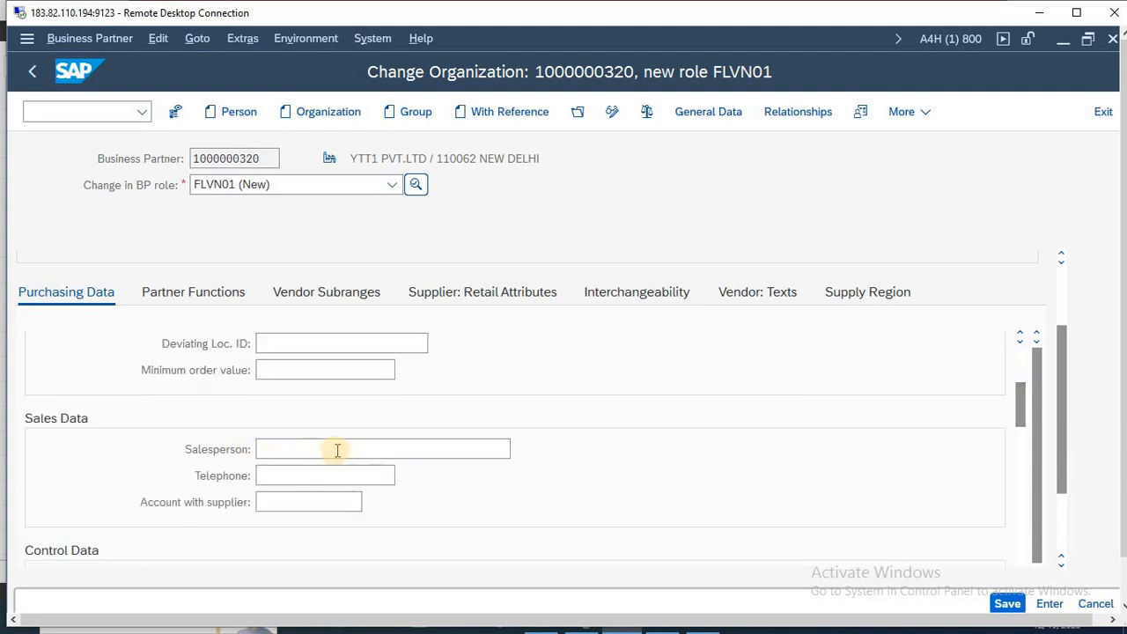
left_click(337, 450)
type("RAJ")
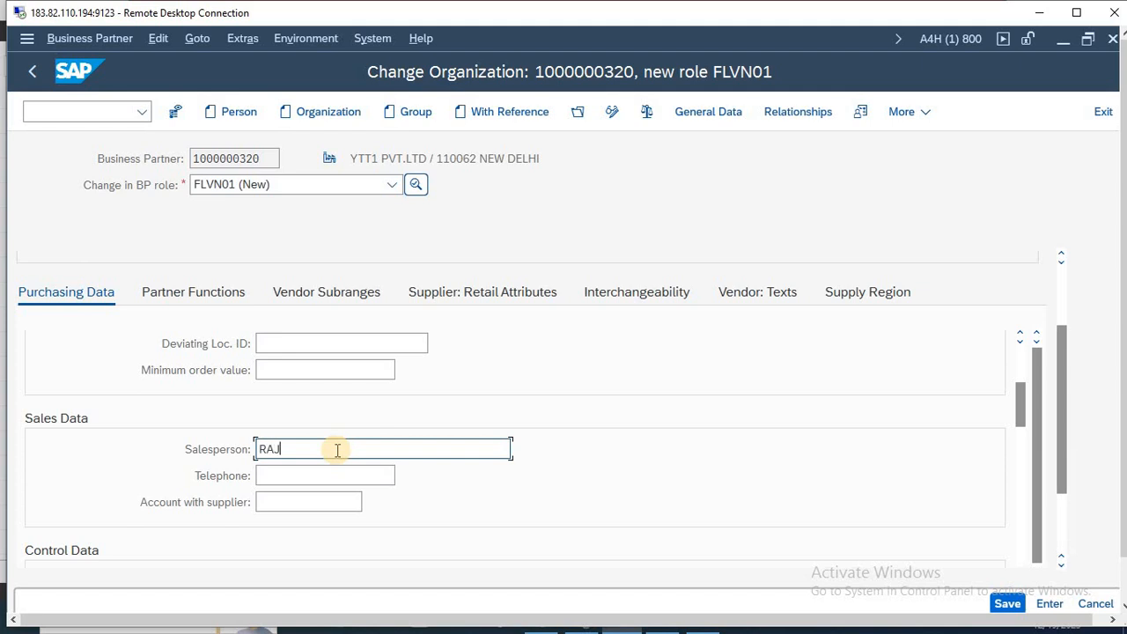
- Enable GR-Based Invoice Verif. and Srv-based Invoice Verif. in the vendor's purchasing control data
left_click_drag(1019, 391, 1021, 420)
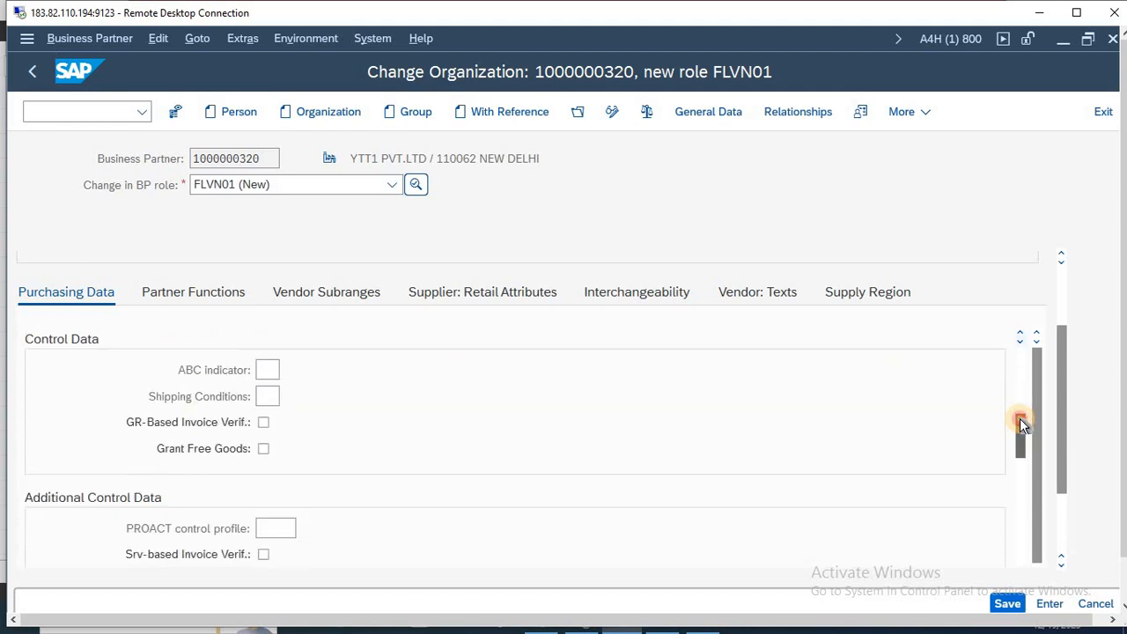
left_click(263, 424)
left_click_drag(1015, 427, 1019, 447)
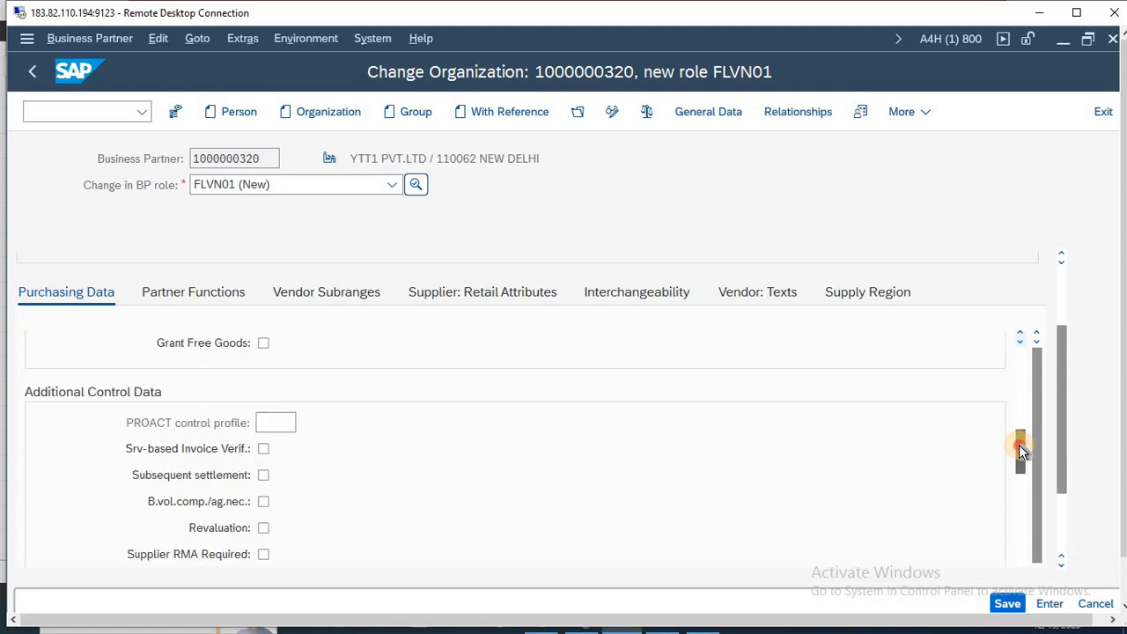
left_click(263, 449)
- Set the purchasing group to 001 in the vendor's default values for material
left_click_drag(1018, 442, 1017, 488)
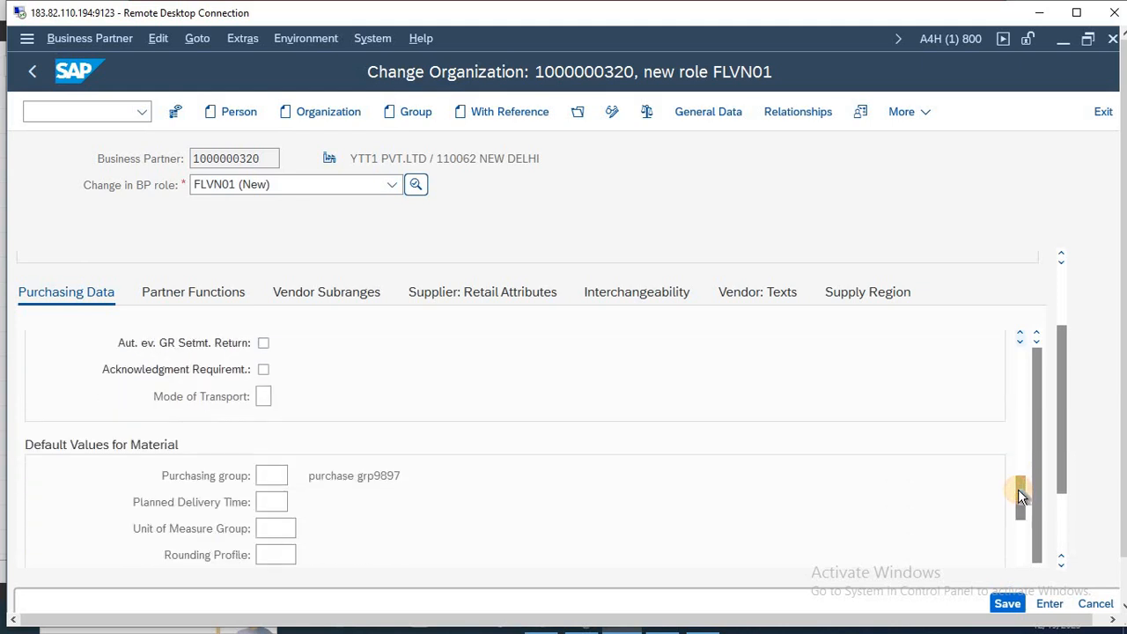
left_click(274, 474)
type("001")
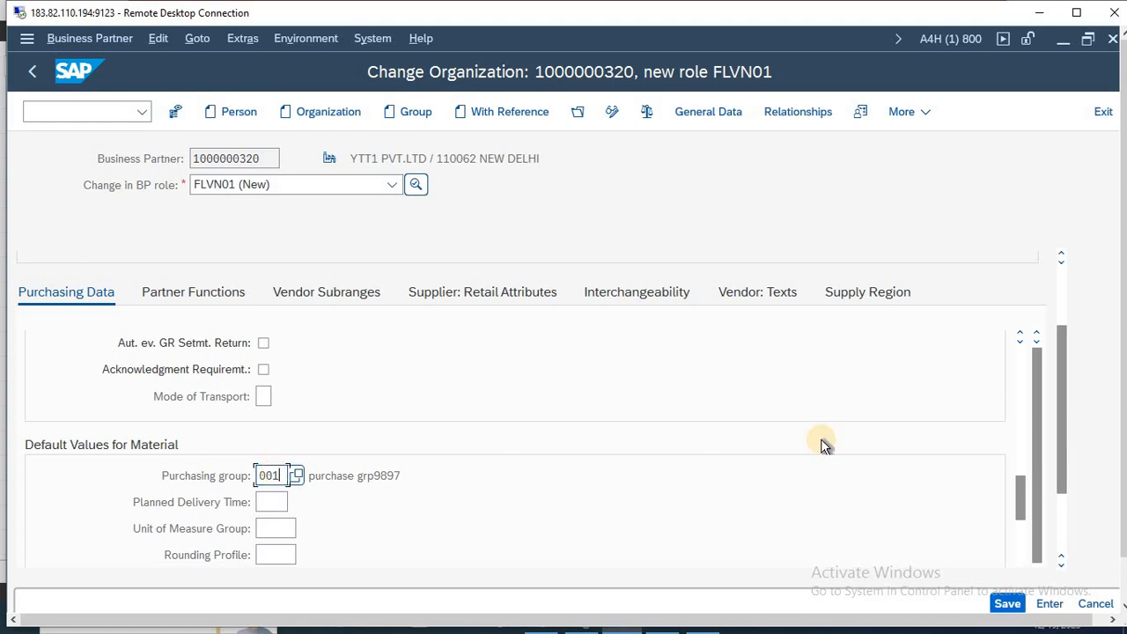
- Choose an entry for the supplier's schema group from its value list and save the FLVN01 role
left_click_drag(1022, 483, 1017, 512)
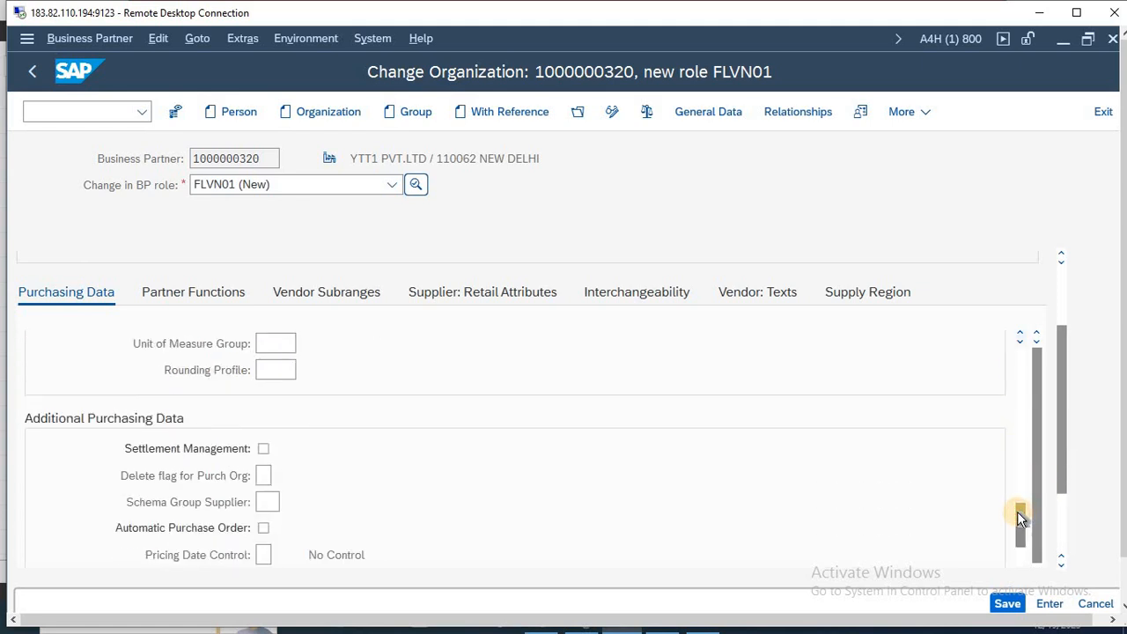
left_click(270, 501)
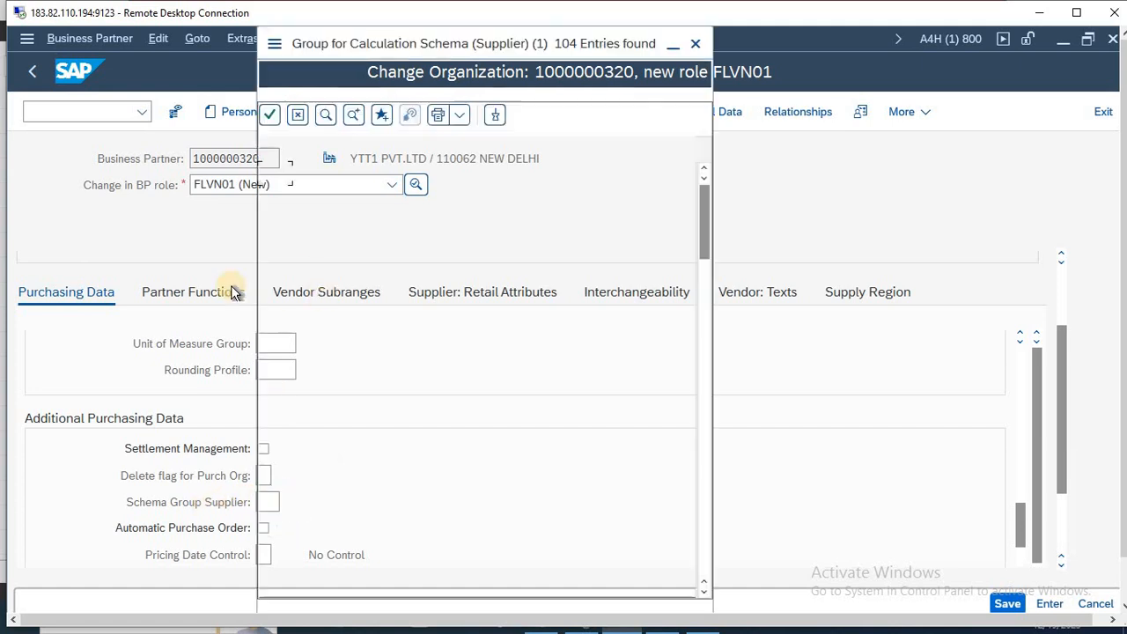
double_click(346, 200)
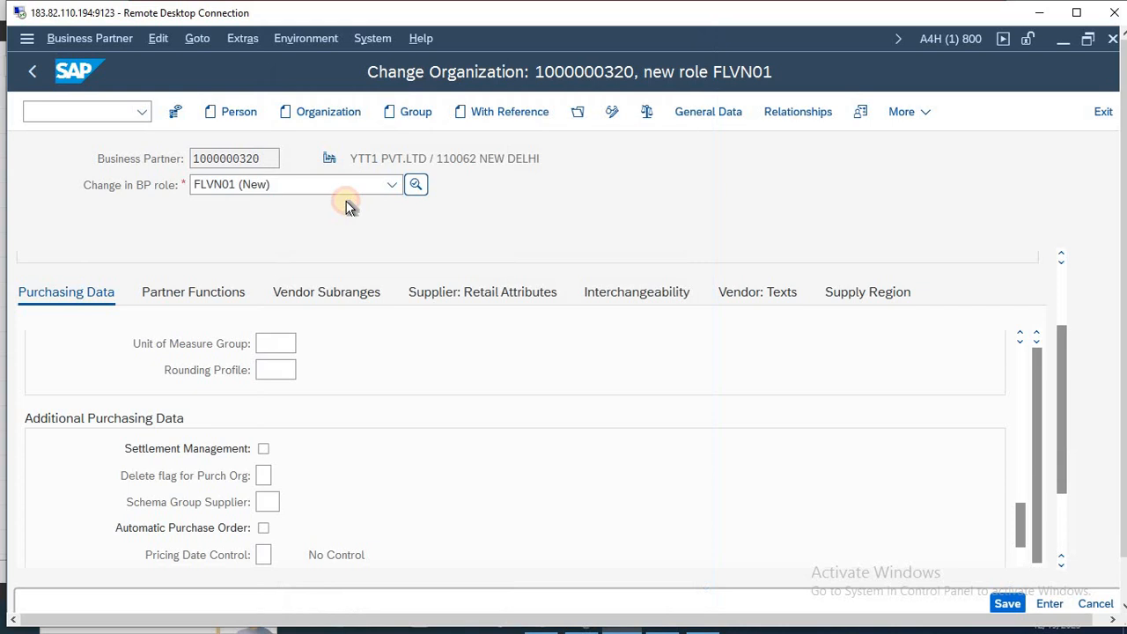
left_click(460, 430)
key("ctrl+s")
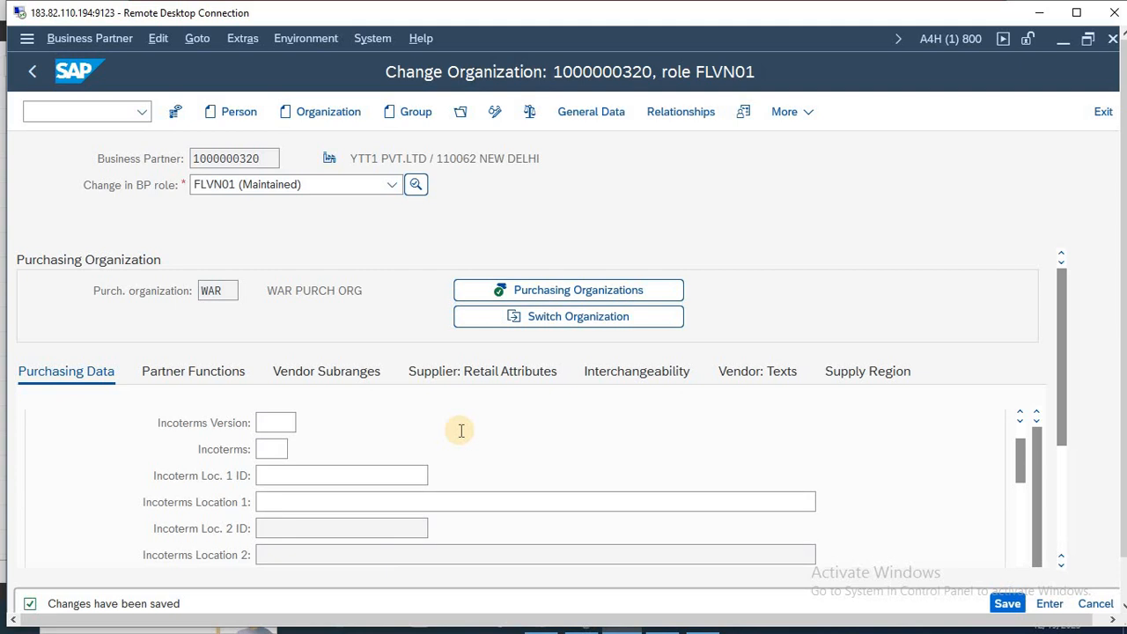
- Leave the business partner transaction, start transaction SPRO and display the SAP Reference IMG
left_click(102, 111)
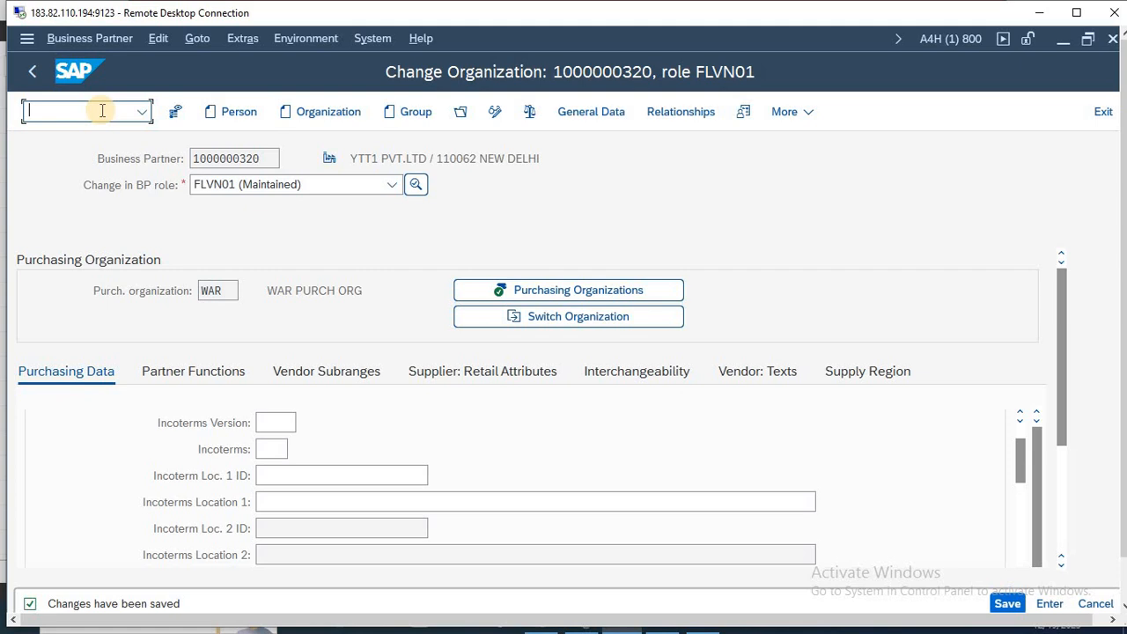
type("/N")
key("Return")
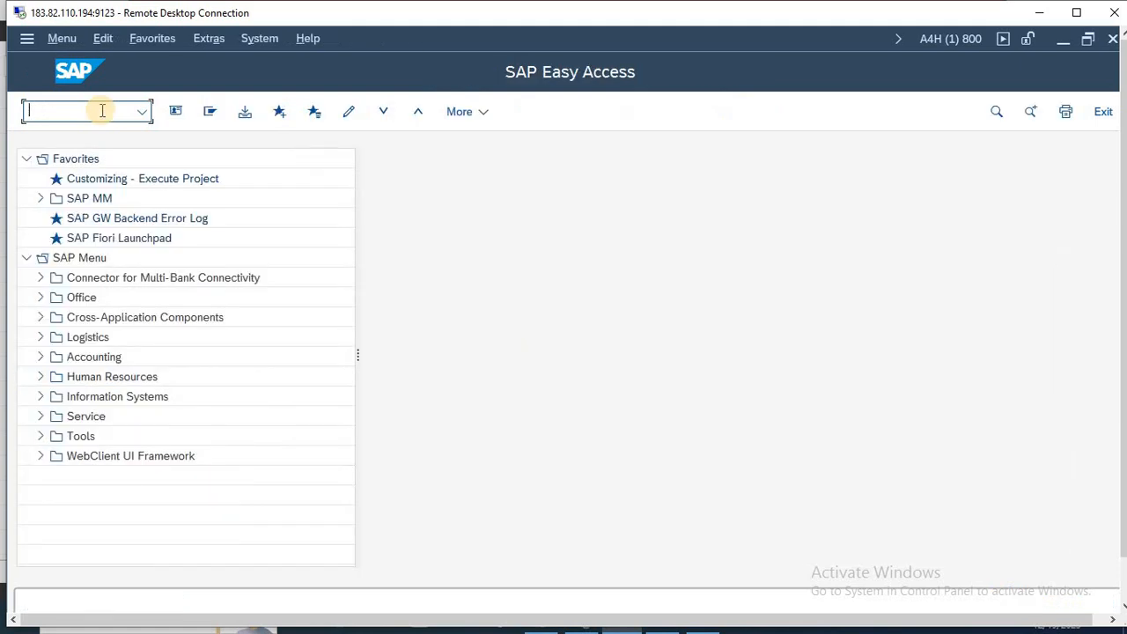
type("SPRO")
key("Return")
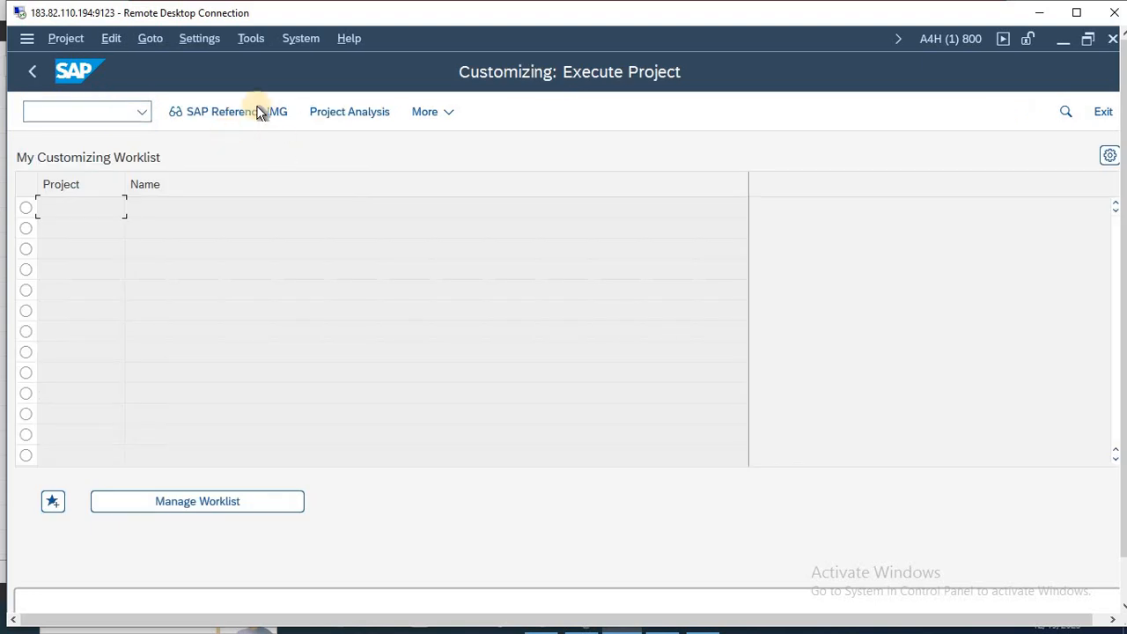
left_click(223, 111)
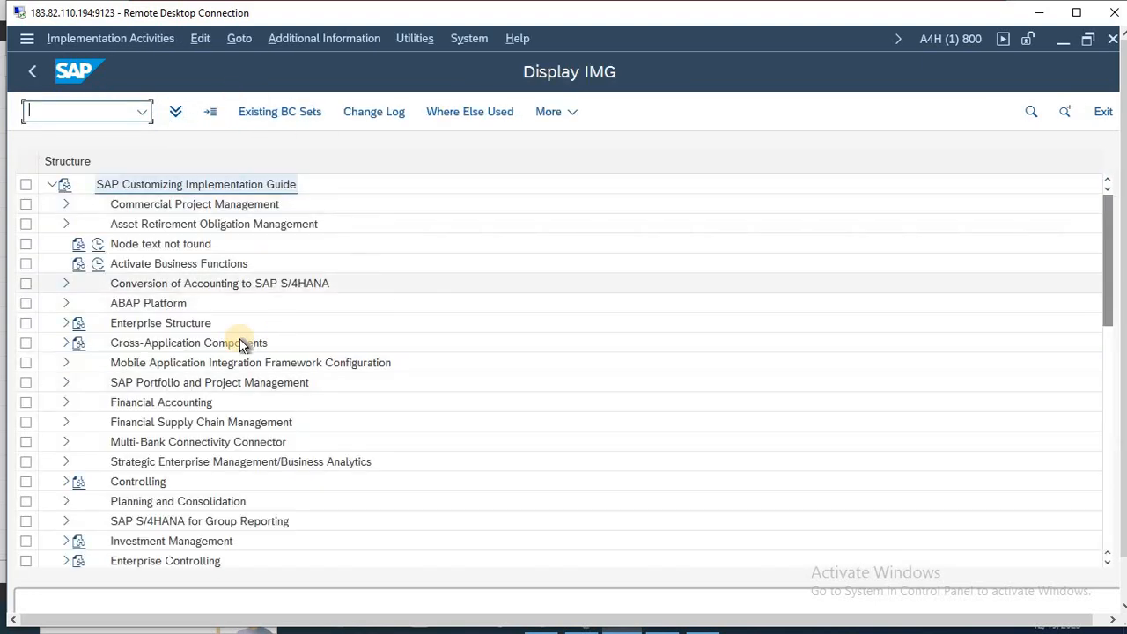
- Expand Cross-Application Components in the implementation guide and its SAP Business Partner node
left_click(174, 322)
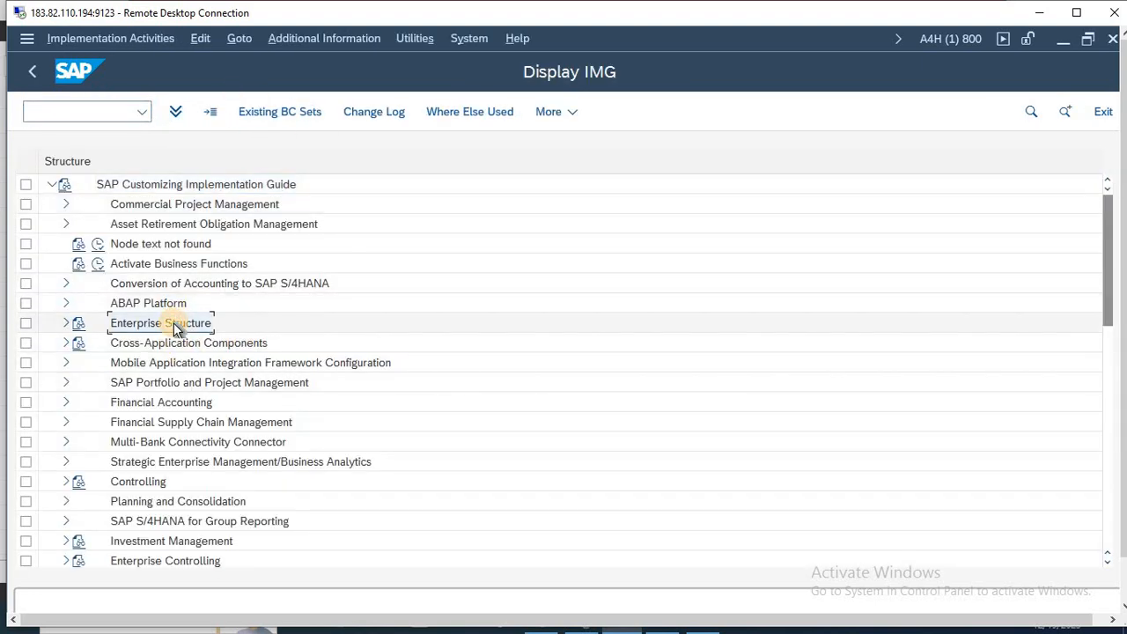
key("Down")
key("Down")
key("Down")
key("Up")
key("Up")
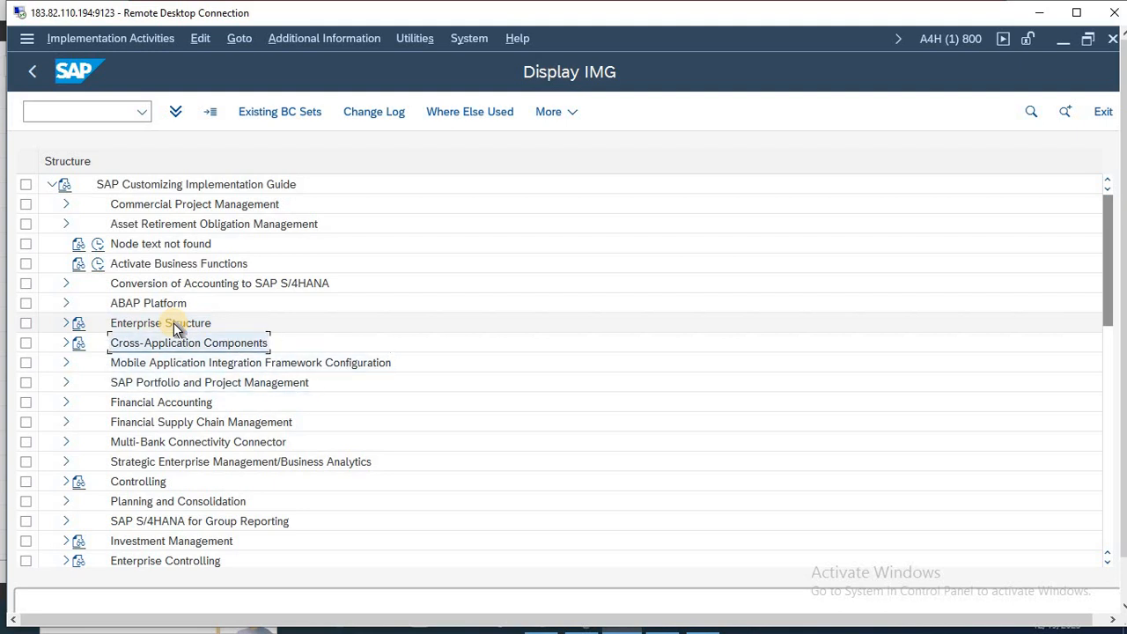
key("Right")
key("Down")
key("Down")
key("Down")
key("Down")
key("Down")
key("Down")
key("Down")
key("Down")
key("Down")
key("Down")
key("Down")
key("Down")
key("Down")
key("Down")
key("Down")
key("Down")
key("Down")
key("Down")
key("Down")
key("Down")
key("Down")
key("Down")
key("Down")
key("Down")
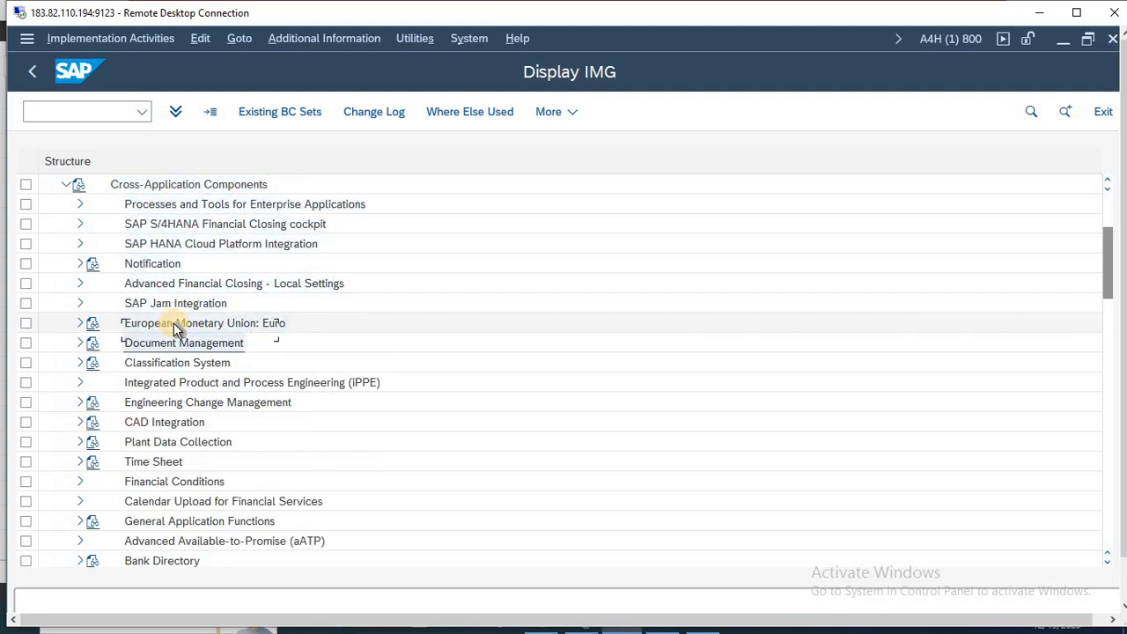
key("Down")
key("Down")
key("Down")
key("Down")
key("Down")
key("Down")
key("Down")
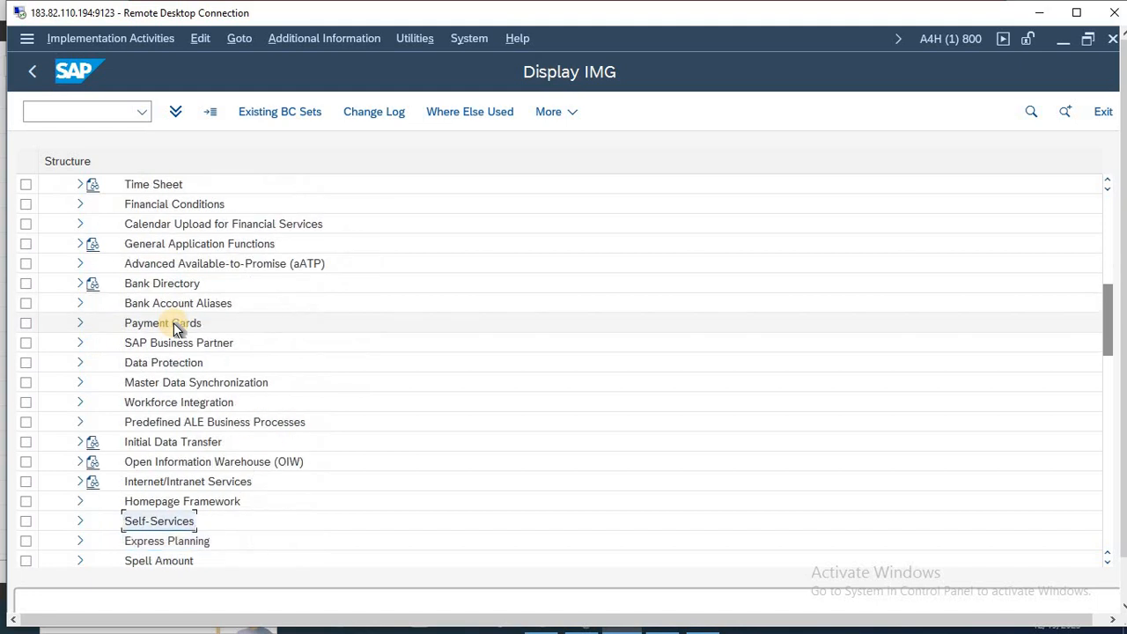
key("Up")
key("Up")
key("Up")
key("Up")
key("Up")
key("Up")
key("Up")
key("Up")
key("Up")
key("Right")
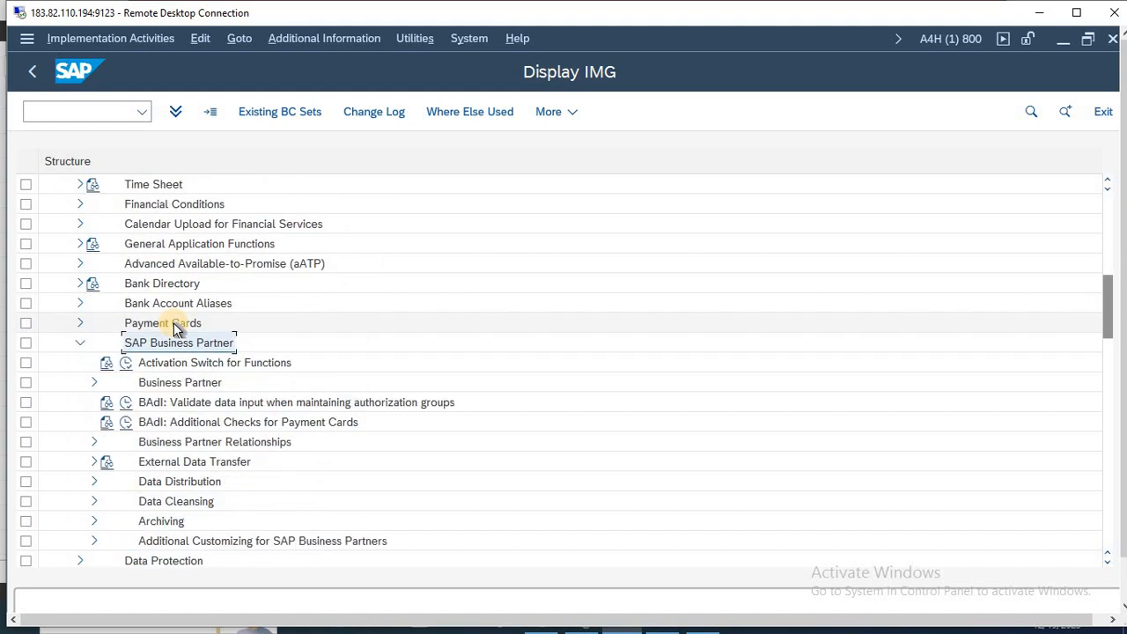
- Expand Business Partner, Basic Settings and Business Partner Roles beneath the SAP Business Partner node
key("Down")
key("Down")
key("Right")
key("Down")
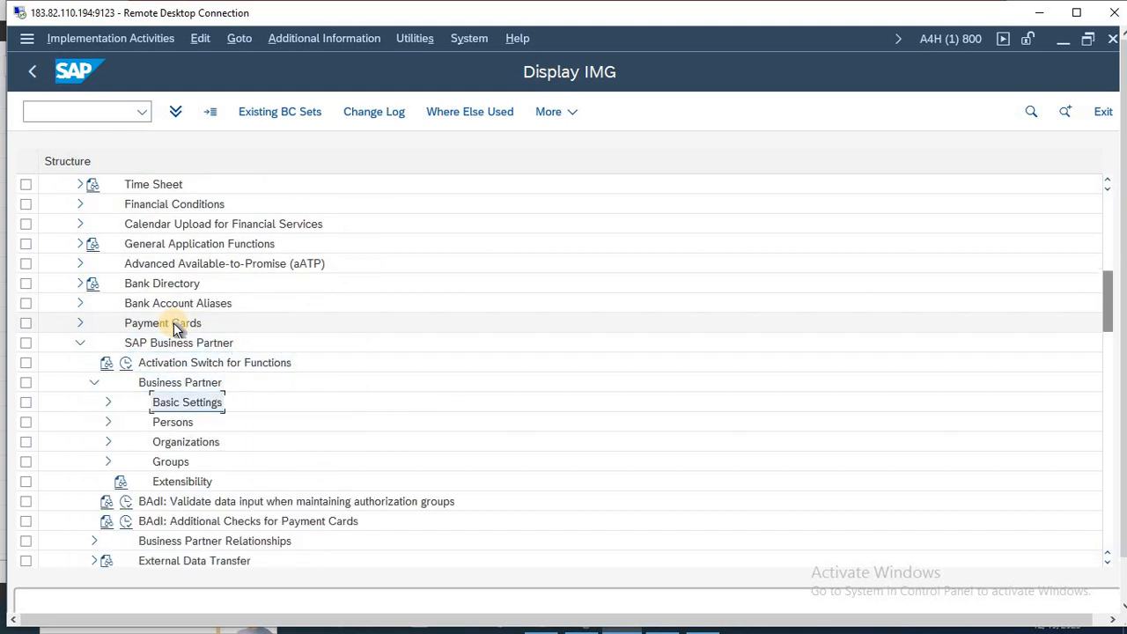
key("Right")
key("Down")
key("Right")
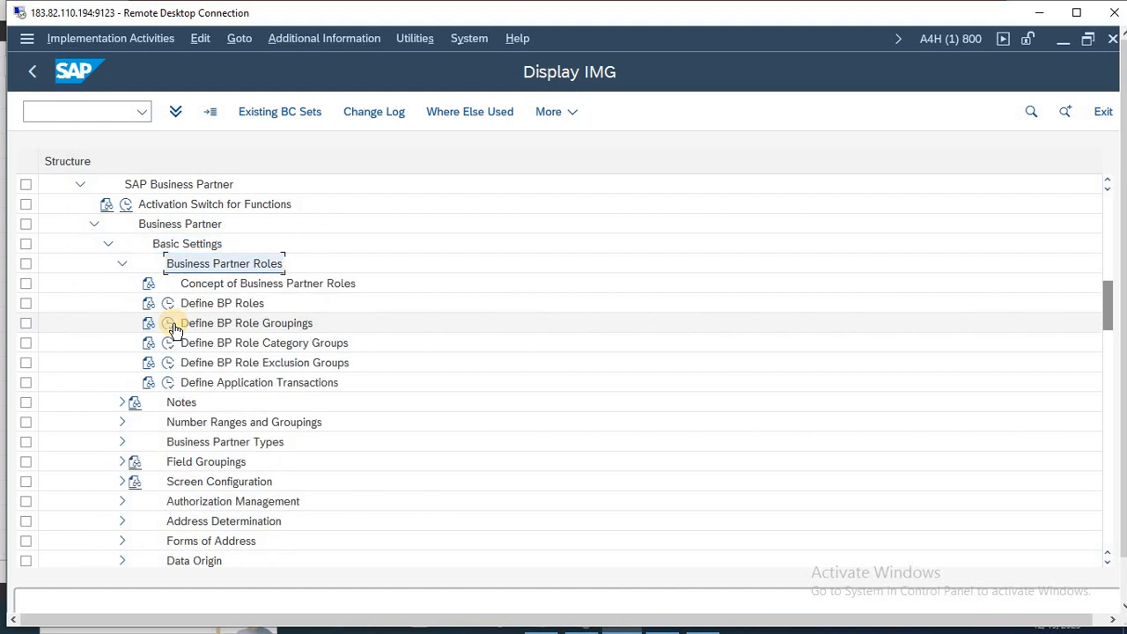
- Open the Define BP Role Groupings activity under Business Partner Roles and start a new entry
key("Down")
key("Down")
key("Down")
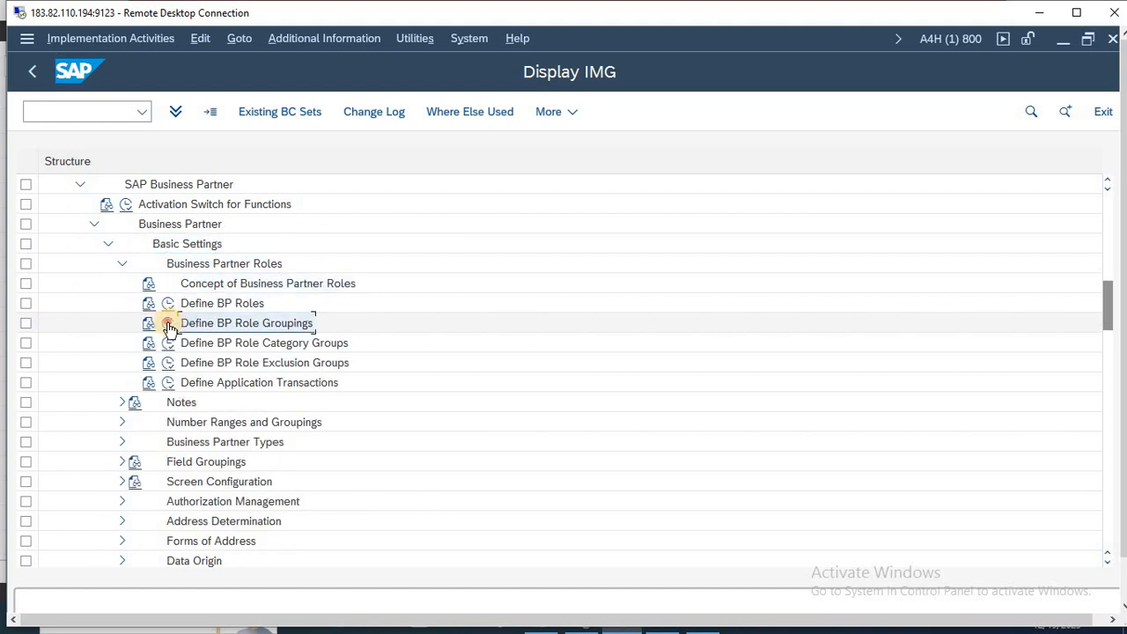
left_click(168, 323)
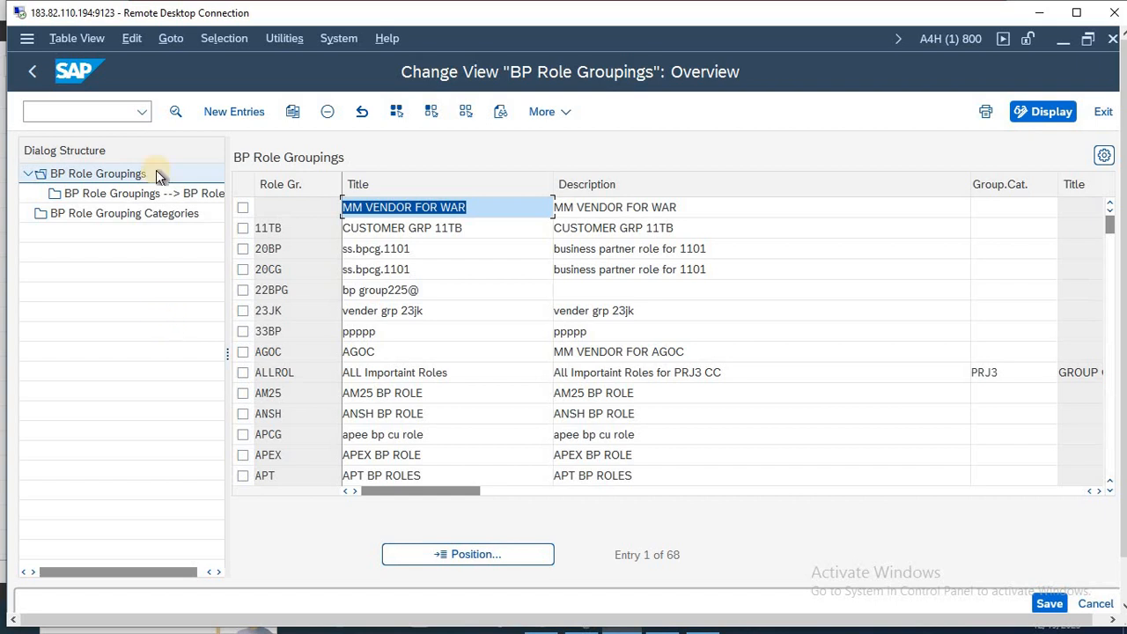
left_click(239, 113)
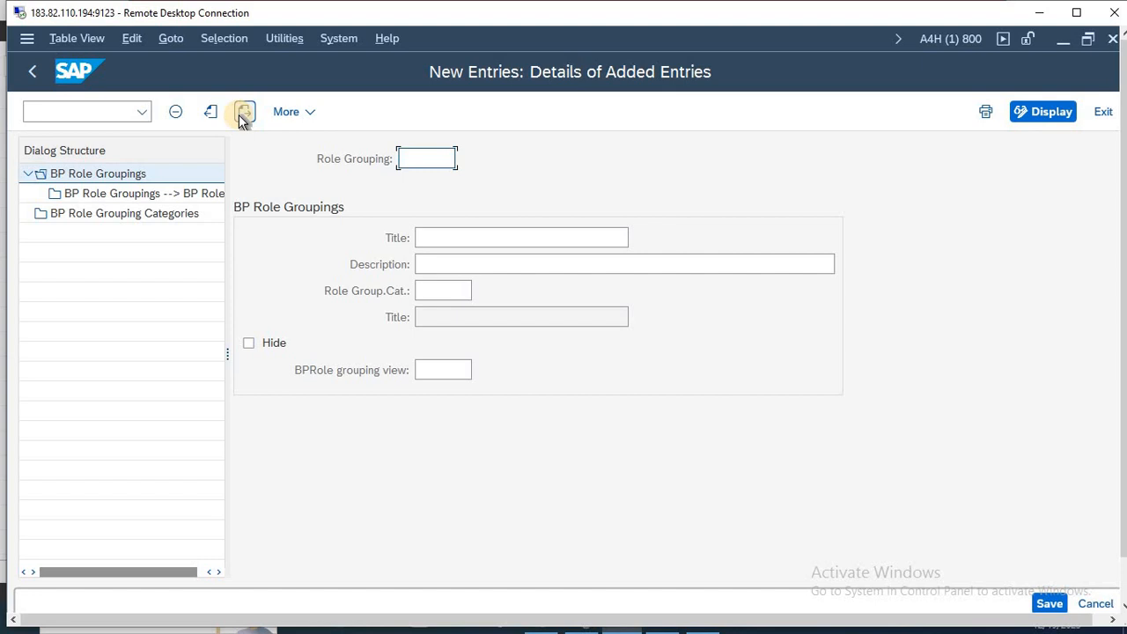
- Create role grouping YYYY with title and description YYY DOMESTIC and save it to the proposed customizing request
type("YYYY")
key("Tab")
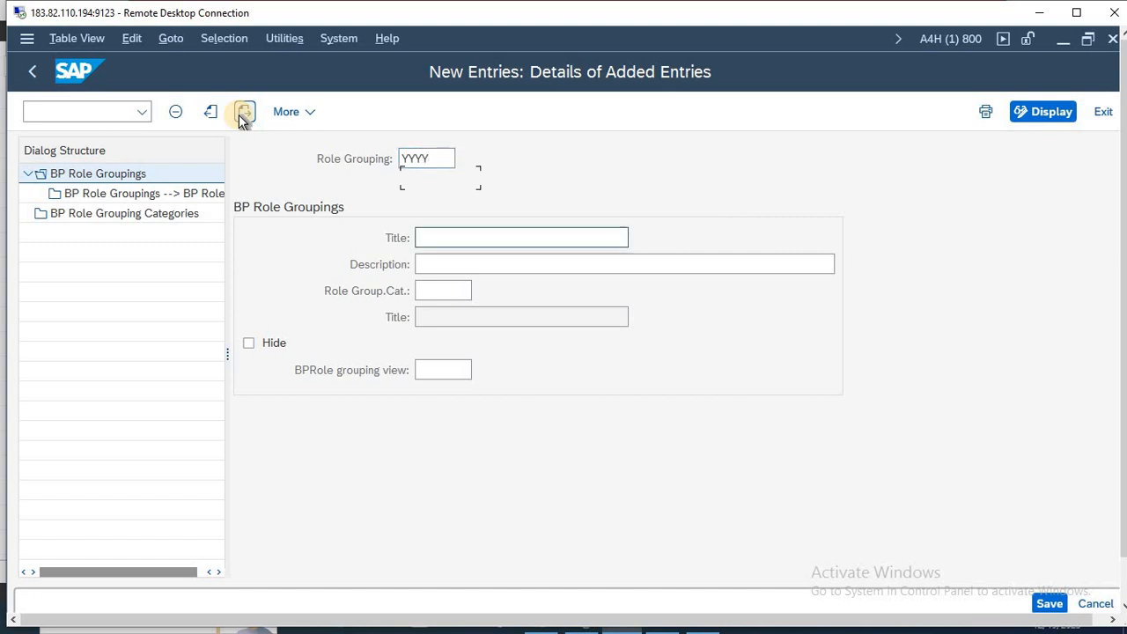
type("YYY DOME")
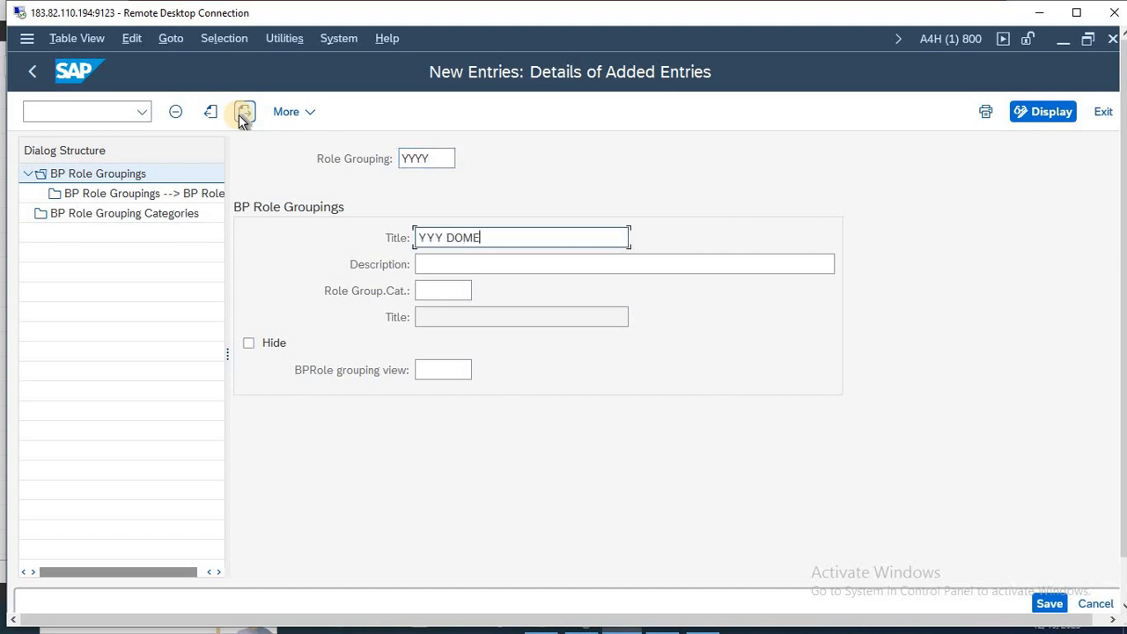
type("STIC")
key("ctrl+a")
key("ctrl+c")
key("Tab")
key("ctrl+v")
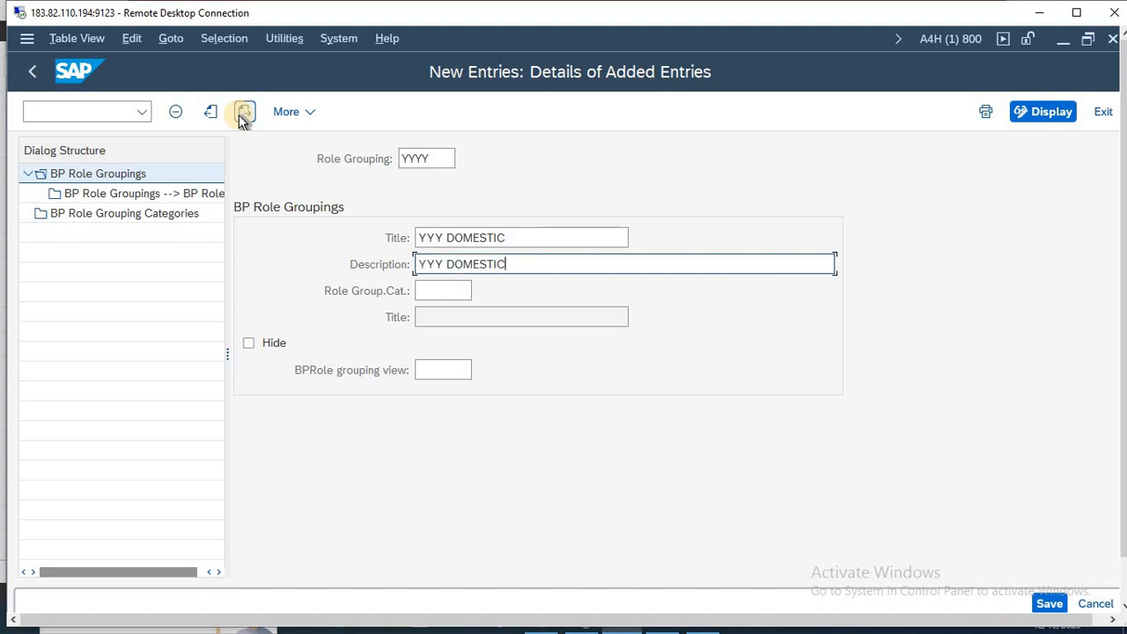
left_click(244, 112)
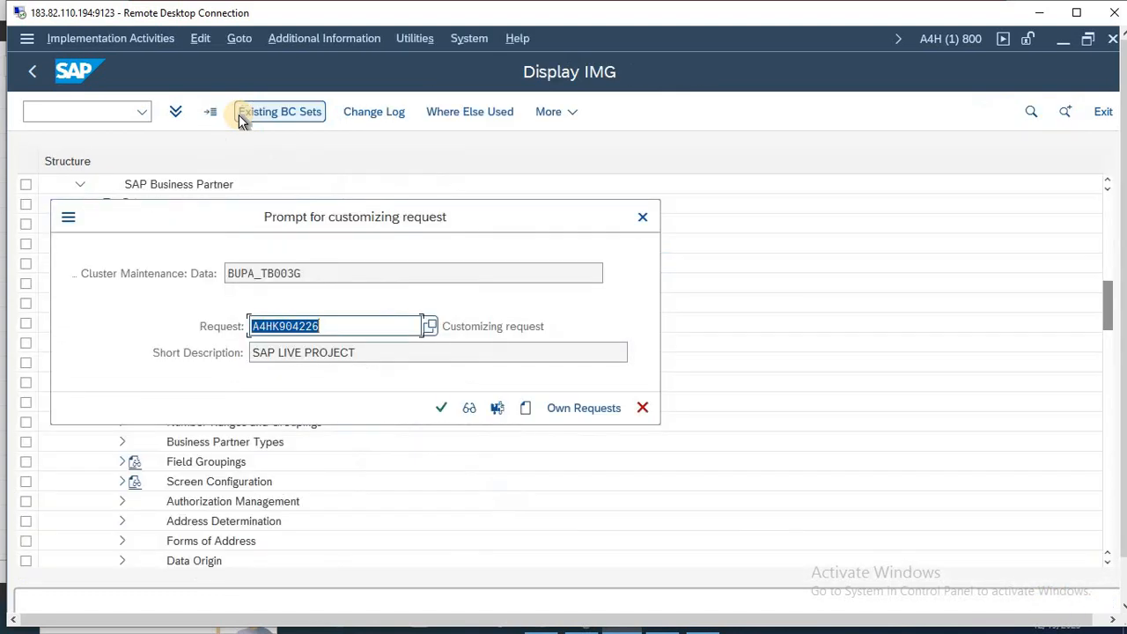
key("Return")
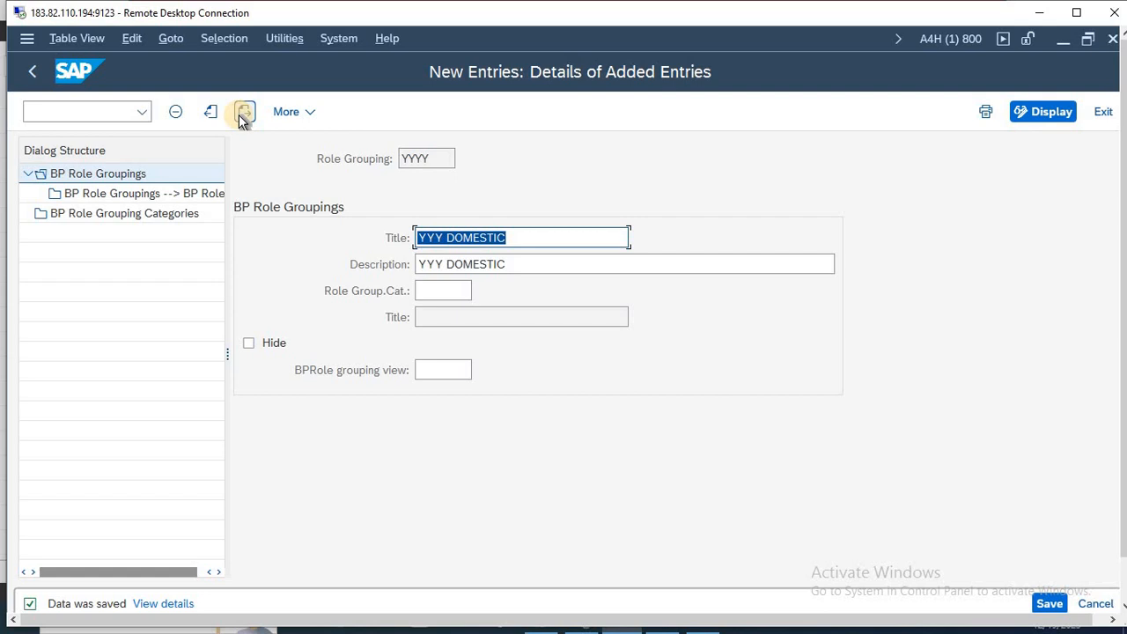
- Find and select role grouping YYYY in the overview, then start new entries in its BP Roles assignment
key("F3")
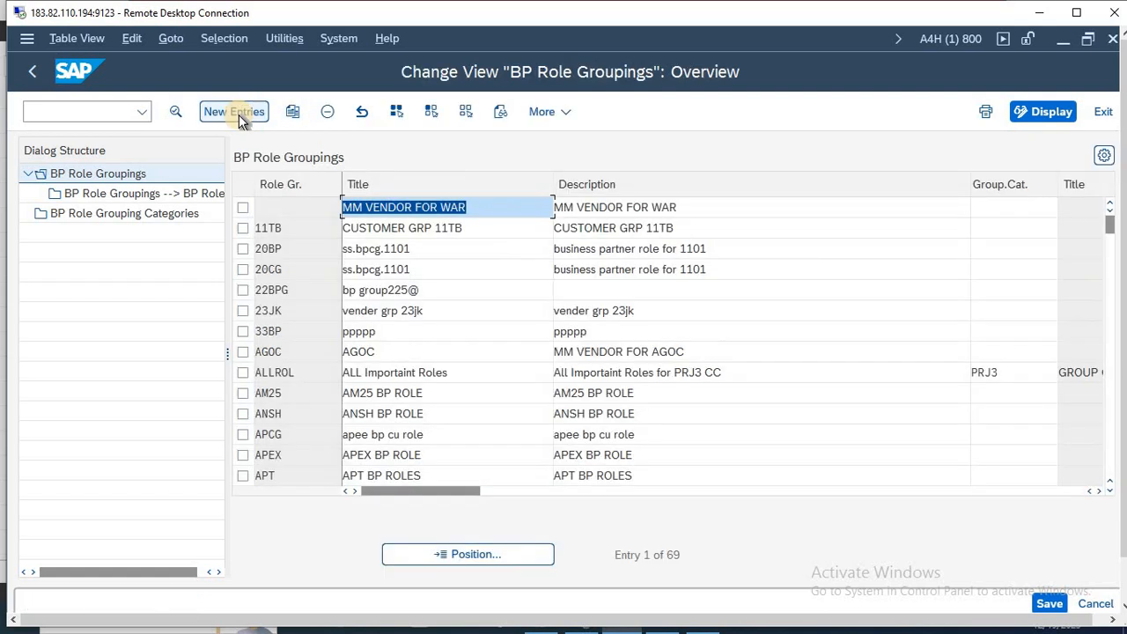
left_click(452, 565)
type("YYYY")
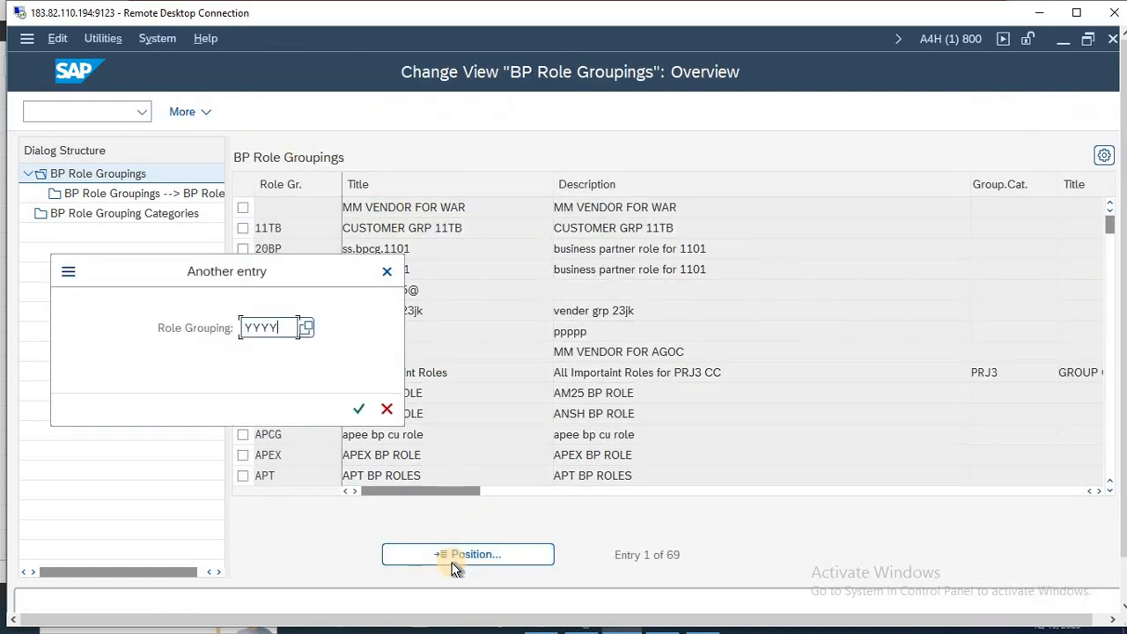
key("Return")
left_click(243, 212)
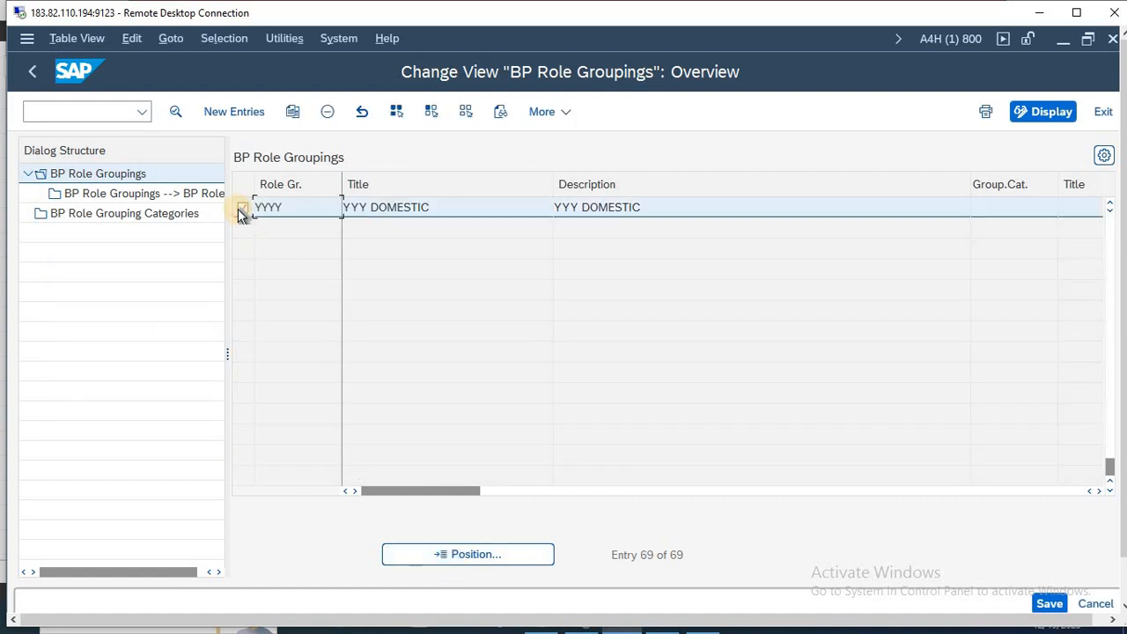
double_click(107, 192)
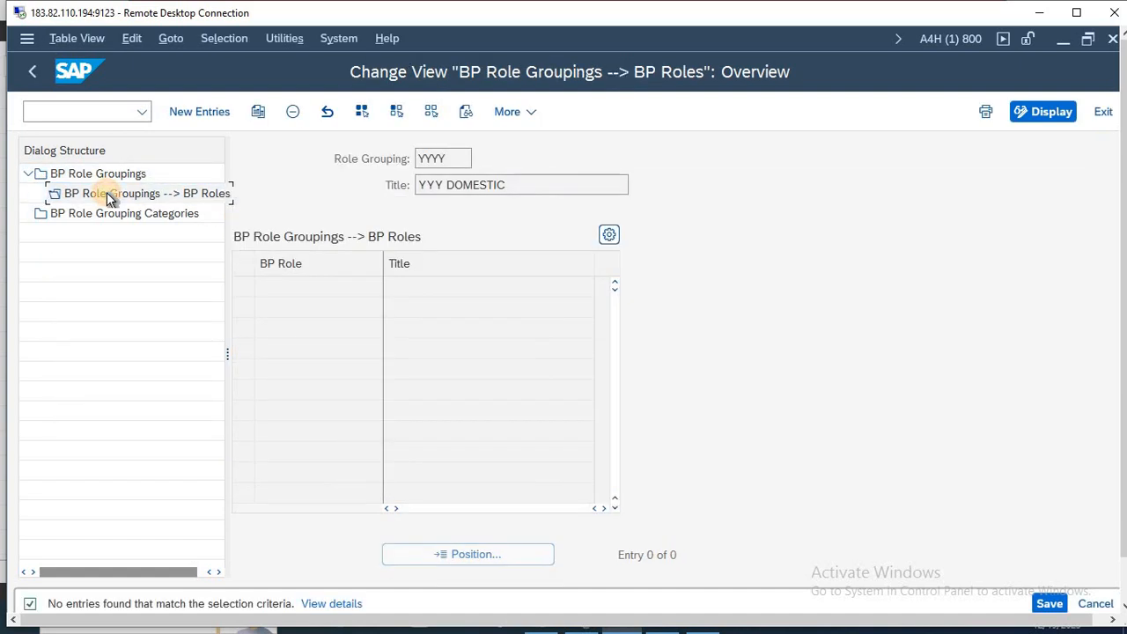
left_click(198, 111)
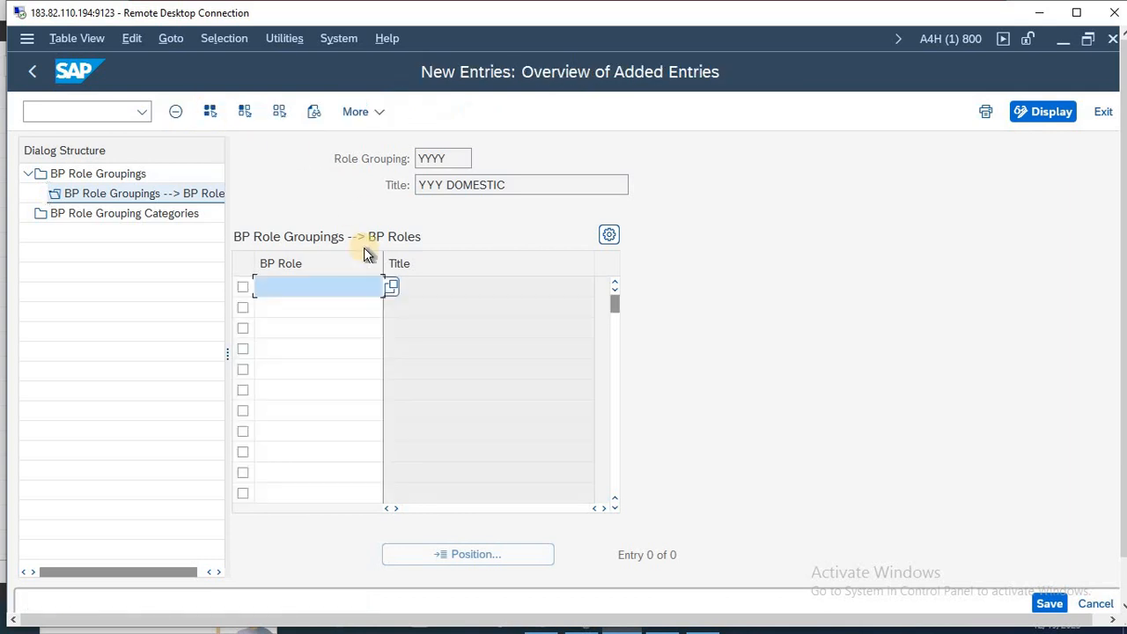
- Choose FLVN00 from the BP role value list as the first role of grouping YYYY
left_click(393, 287)
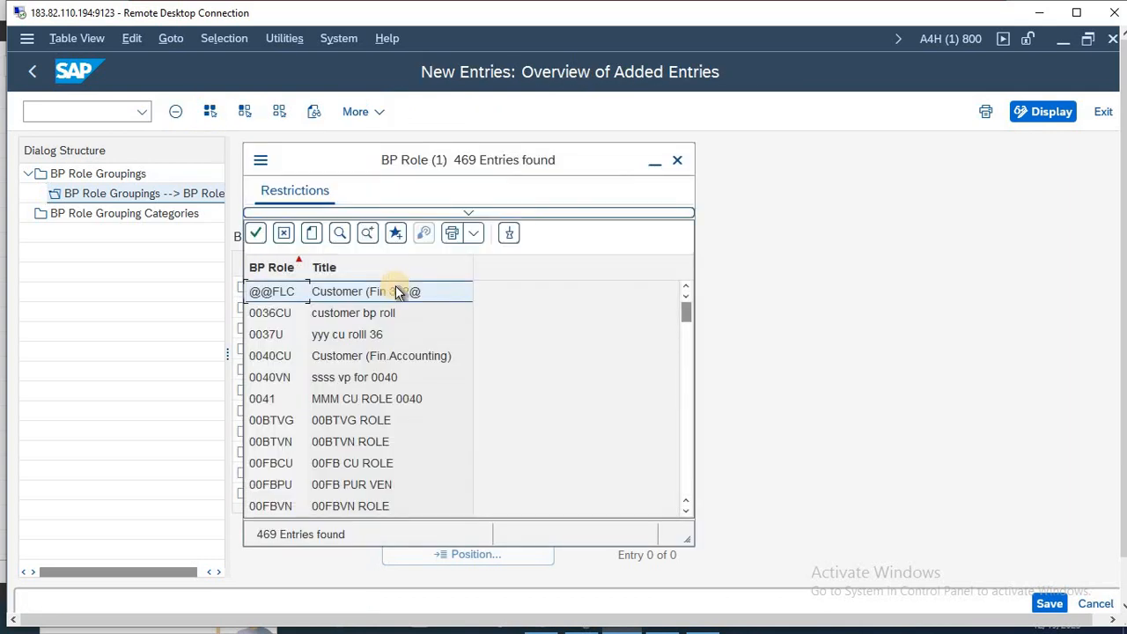
key("Down")
key("Down")
key("Down")
key("Down")
key("Down")
key("Down")
key("Down")
key("Down")
key("Down")
key("Down")
key("Down")
key("Down")
key("Down")
key("Down")
key("Down")
key("Down")
key("Down")
key("Down")
key("Down")
key("Down")
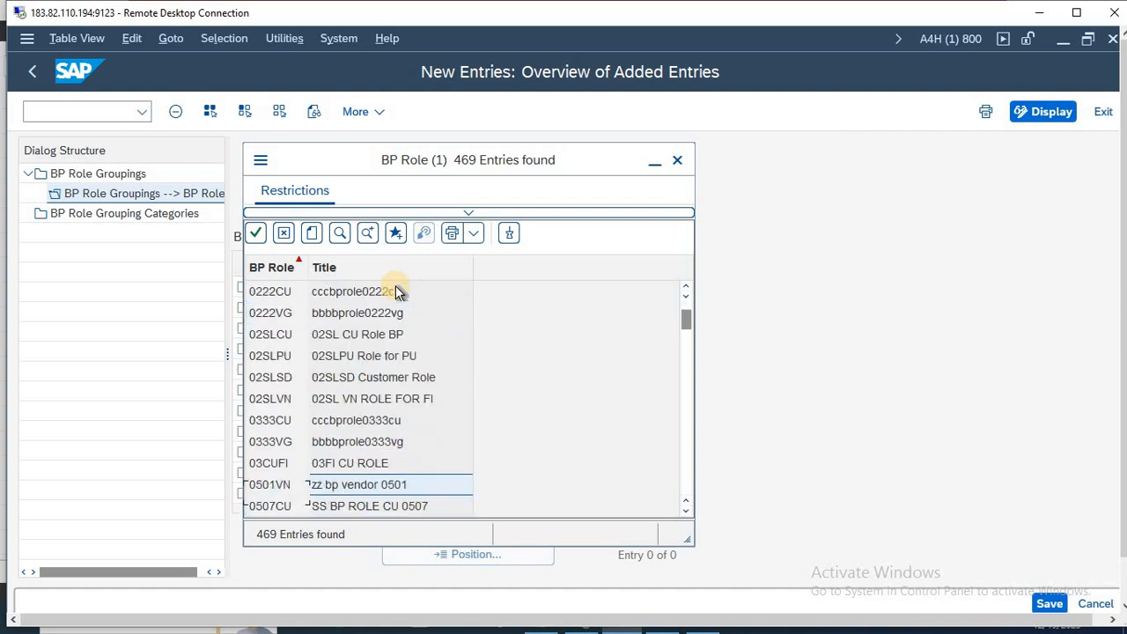
key("Down")
key("Down")
key("Down")
key("Down")
key("Down")
key("Down")
key("Down")
key("Down")
key("Down")
key("Down")
key("Down")
key("Down")
key("Down")
key("Down")
key("Down")
key("Down")
key("Down")
key("Down")
key("Down")
key("Down")
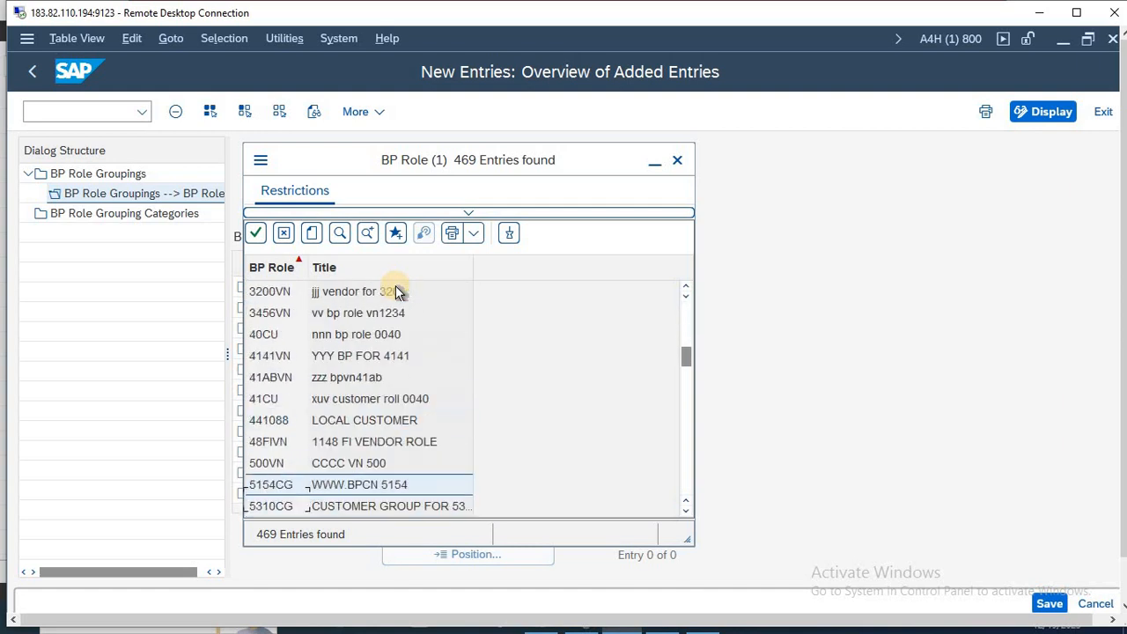
key("Down")
key("Down")
key("Down")
key("Down")
key("Down")
key("Down")
key("Down")
key("Down")
key("Down")
key("Down")
key("Down")
key("Down")
key("Down")
key("Down")
key("Down")
key("Down")
key("Down")
key("Down")
key("Down")
key("Down")
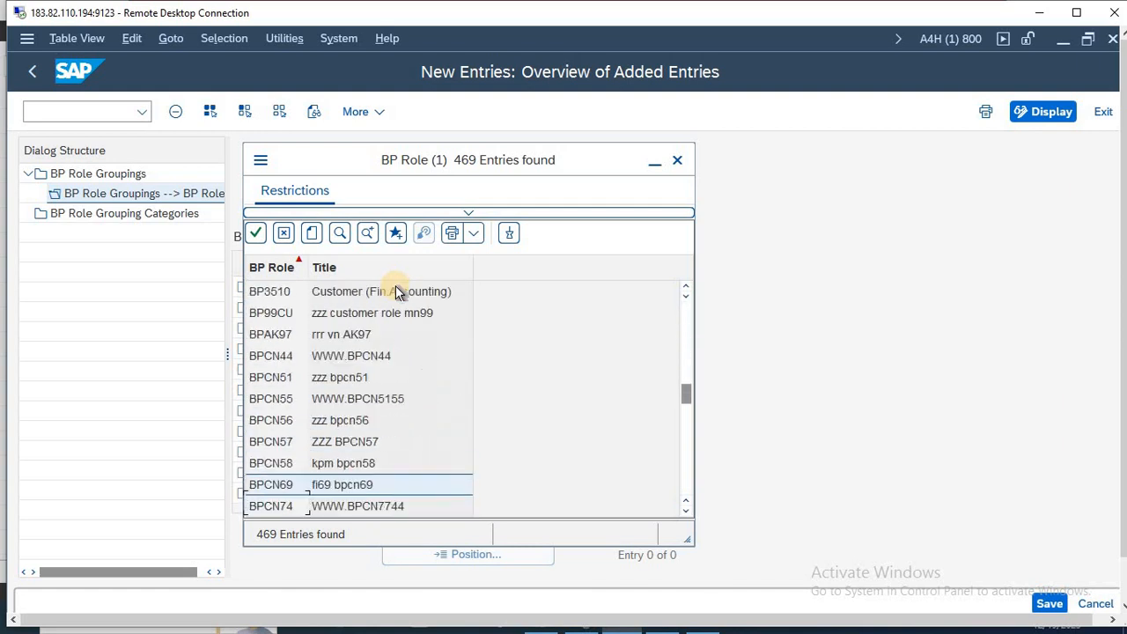
key("Down")
key("Down")
key("Down")
key("Down")
key("Down")
key("Down")
key("Down")
key("Down")
key("Down")
key("Down")
key("Down")
key("Down")
key("Down")
key("Down")
key("Down")
key("Down")
key("Down")
key("Down")
key("Down")
key("Down")
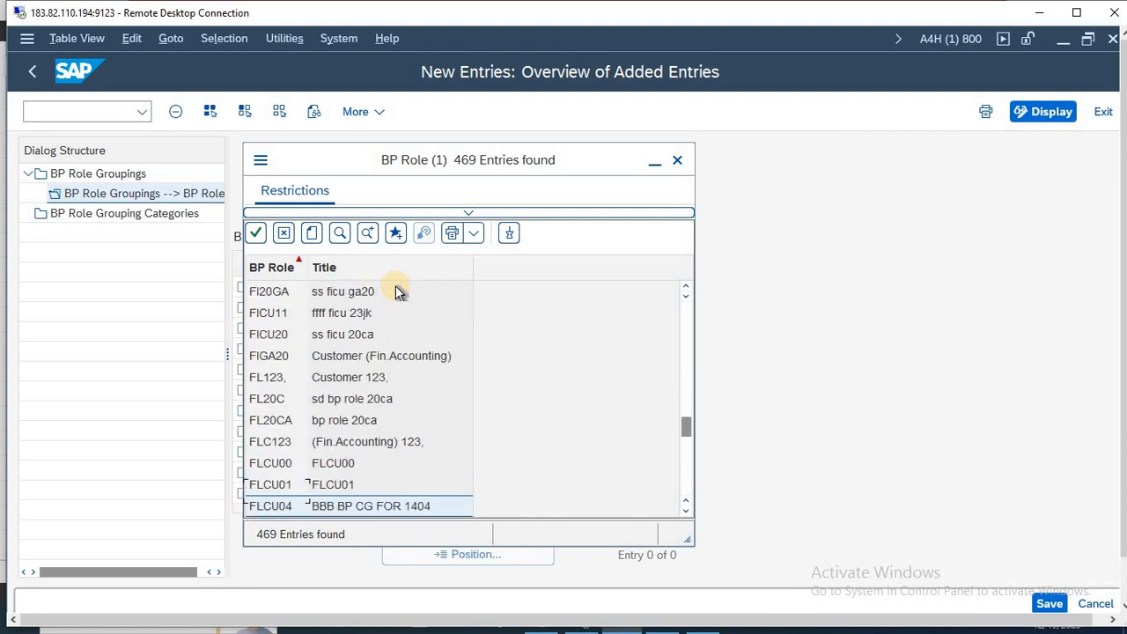
key("Down")
key("Down")
key("Down")
key("Down")
key("Down")
key("Down")
key("Down")
key("Down")
key("Up")
key("Up")
key("Up")
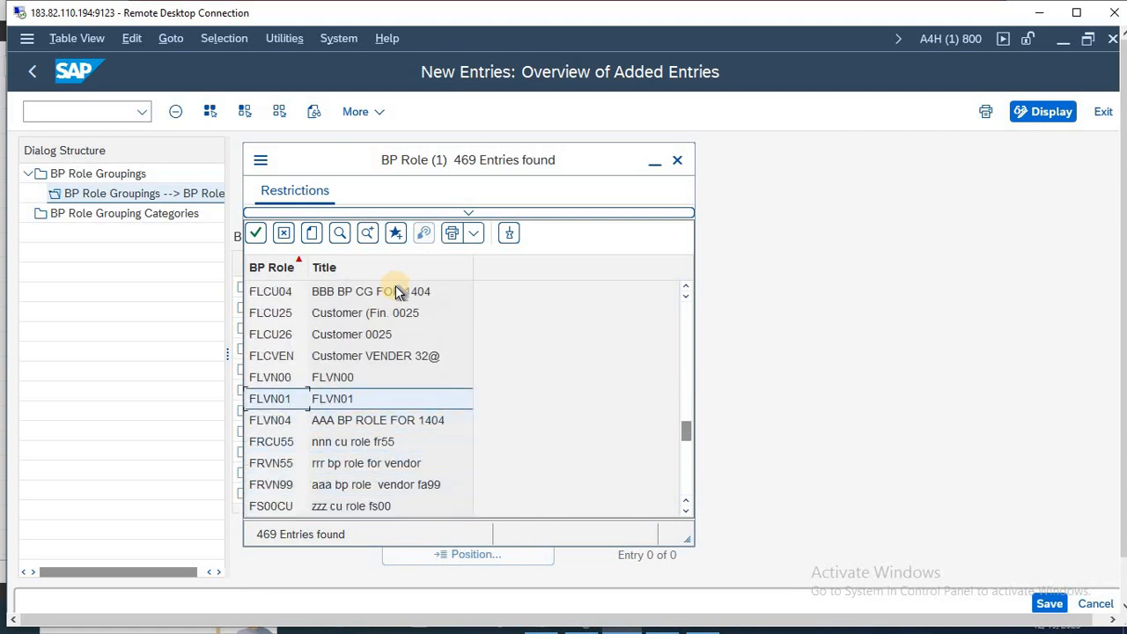
key("Up")
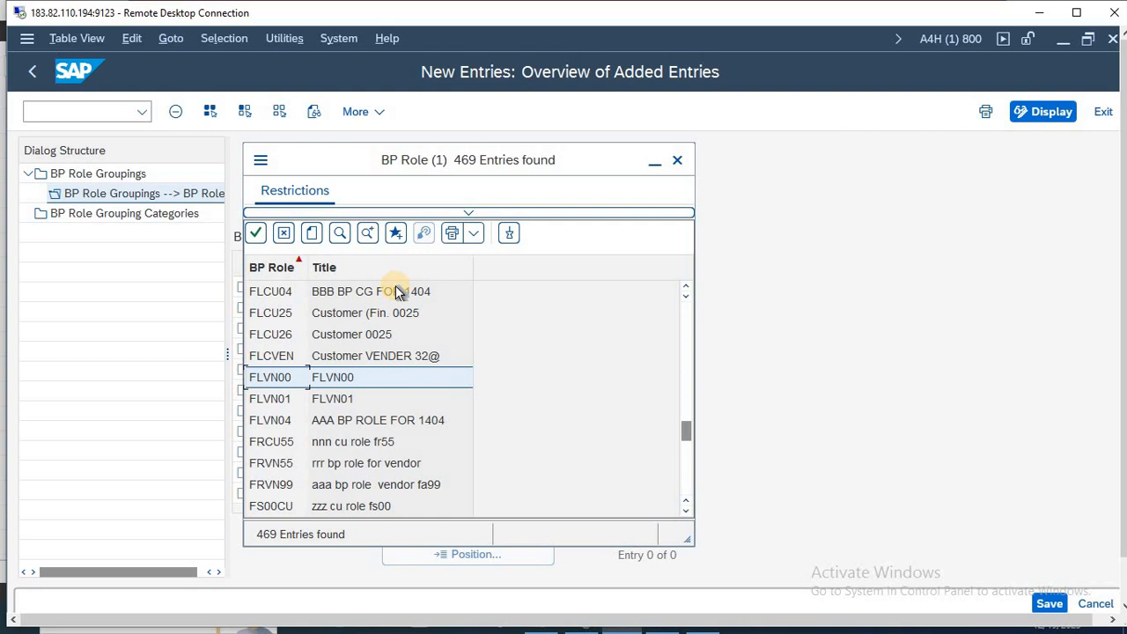
key("Return")
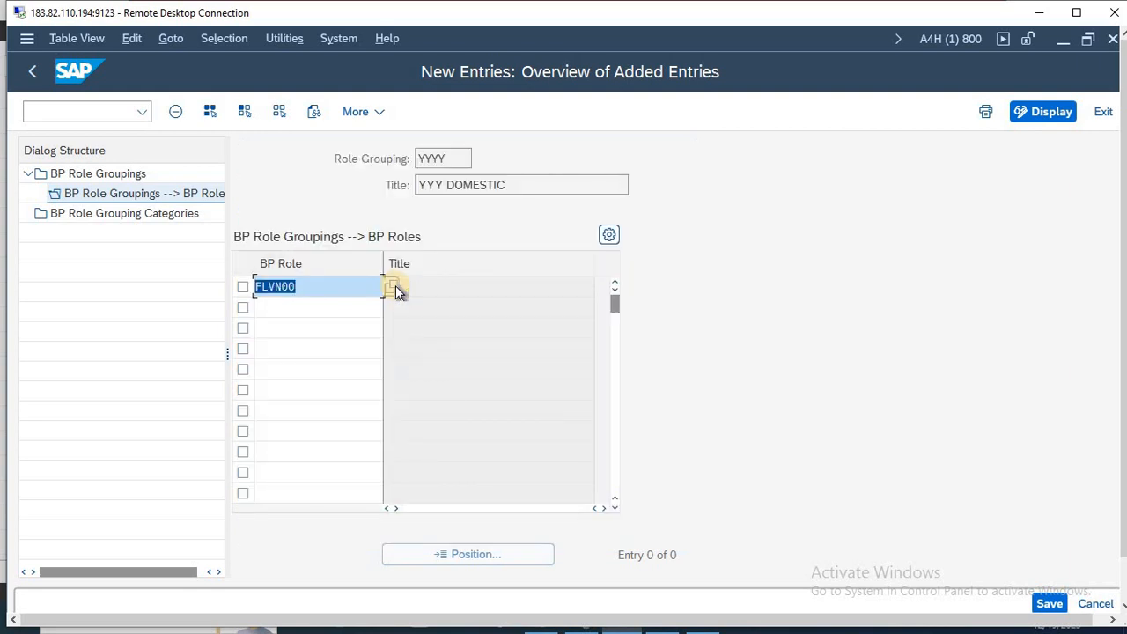
- Add FLVN01 as the second BP role of grouping YYYY and save the assignments
key("ctrl+c")
key("Down")
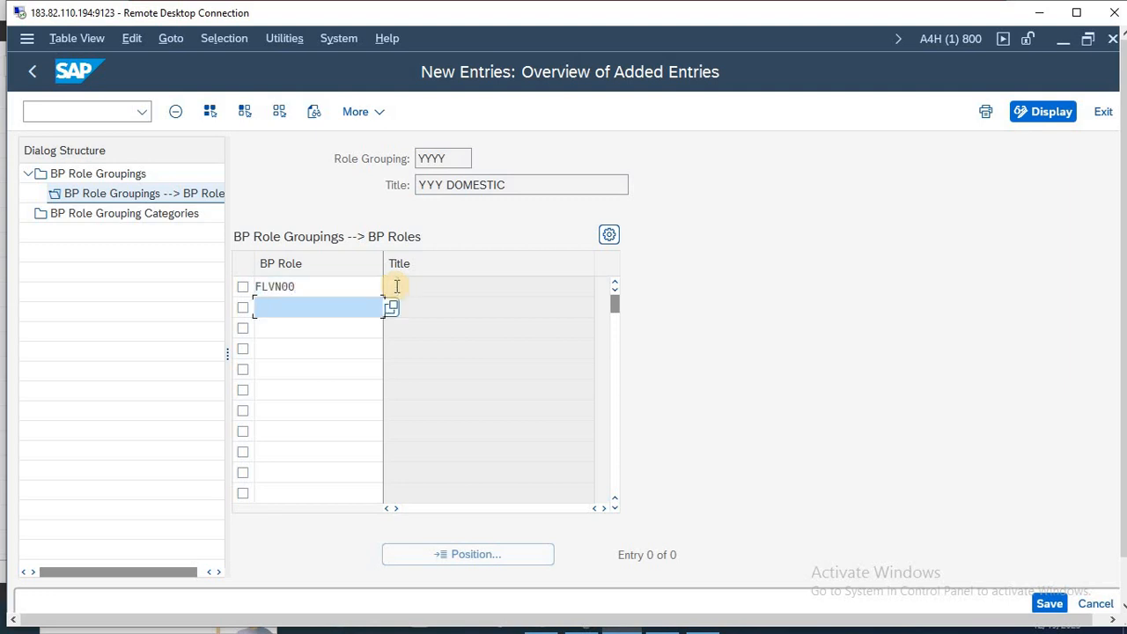
key("ctrl+v")
key("BackSpace")
type("1")
key("Return")
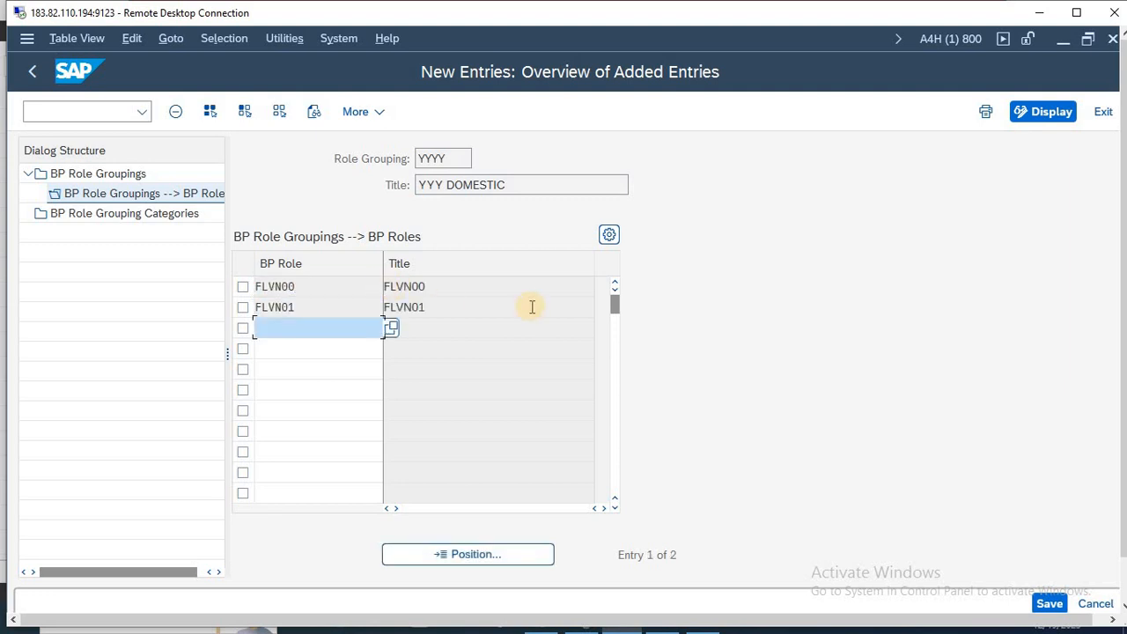
left_click(1047, 604)
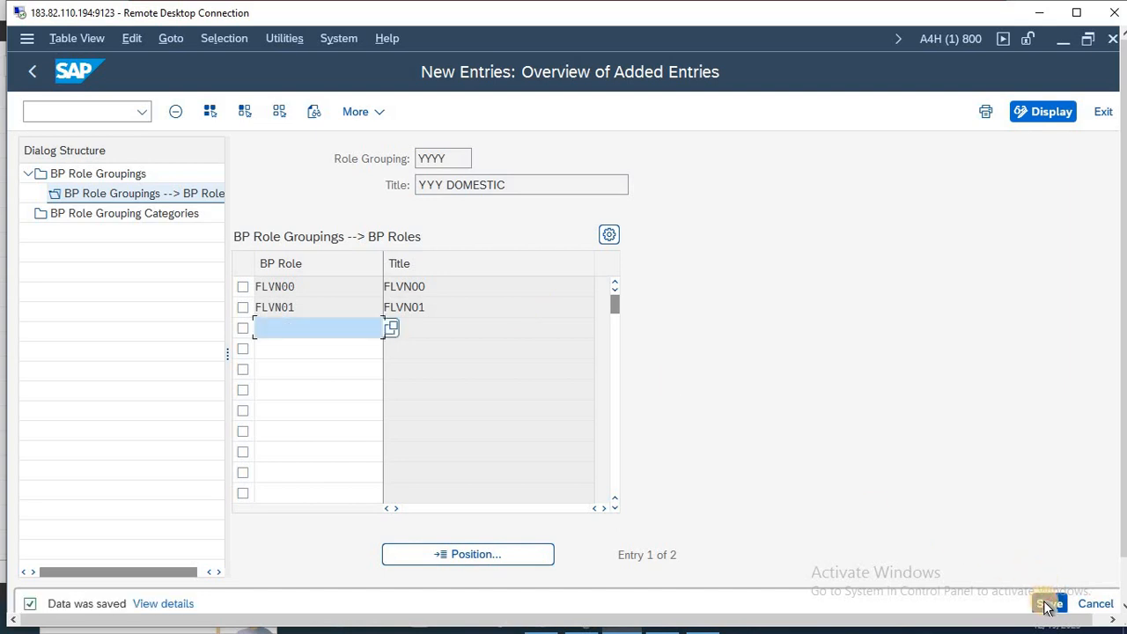
- Leave the role grouping customizing and the implementation guide to return to SAP Easy Access
key("F3")
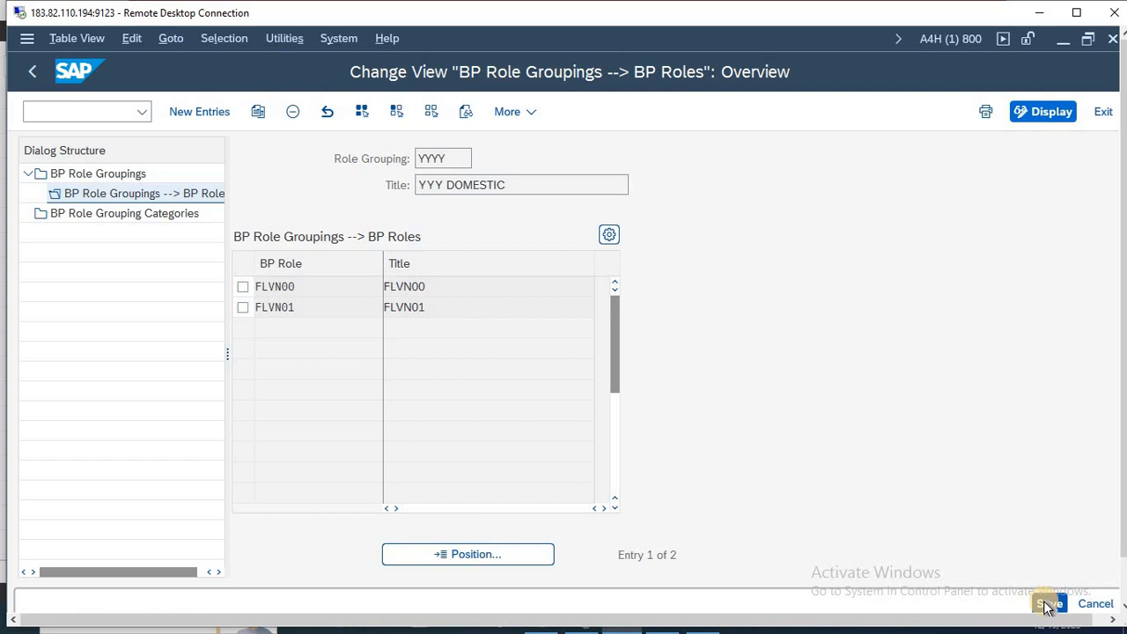
key("F3")
key("F3")
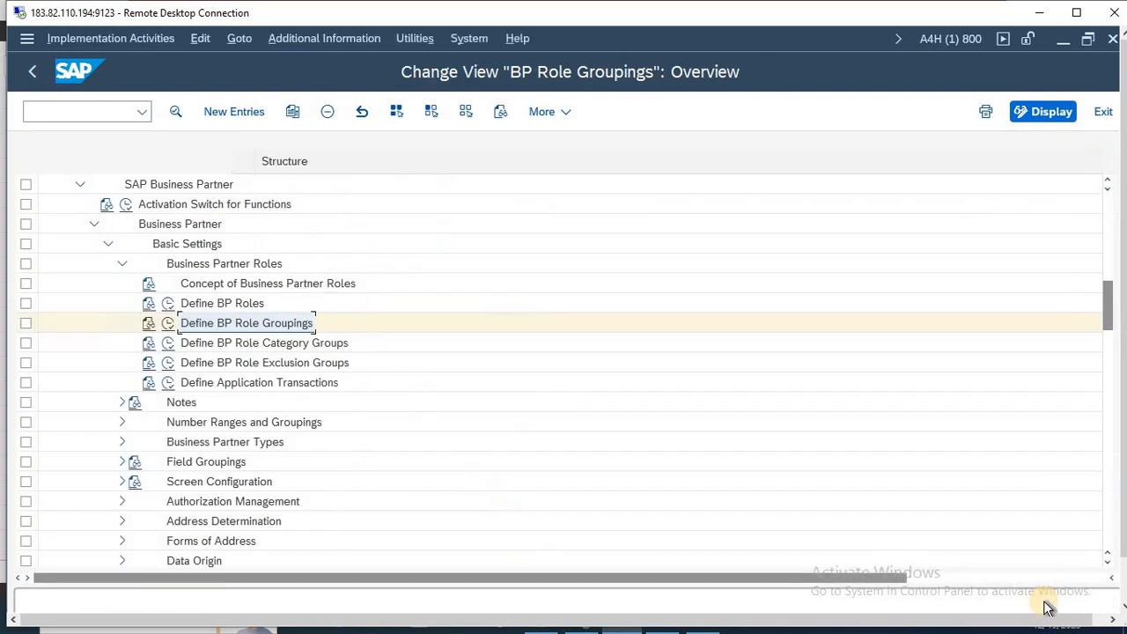
key("F3")
key("F3")
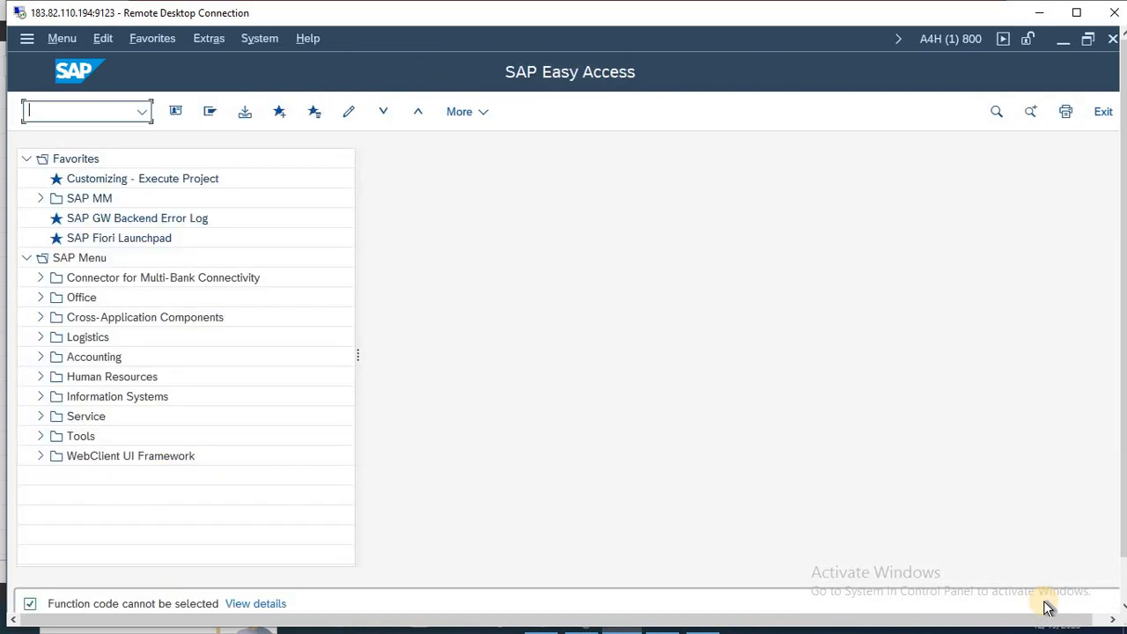
- Start transaction BP and begin creating an organization
type("BP")
key("Return")
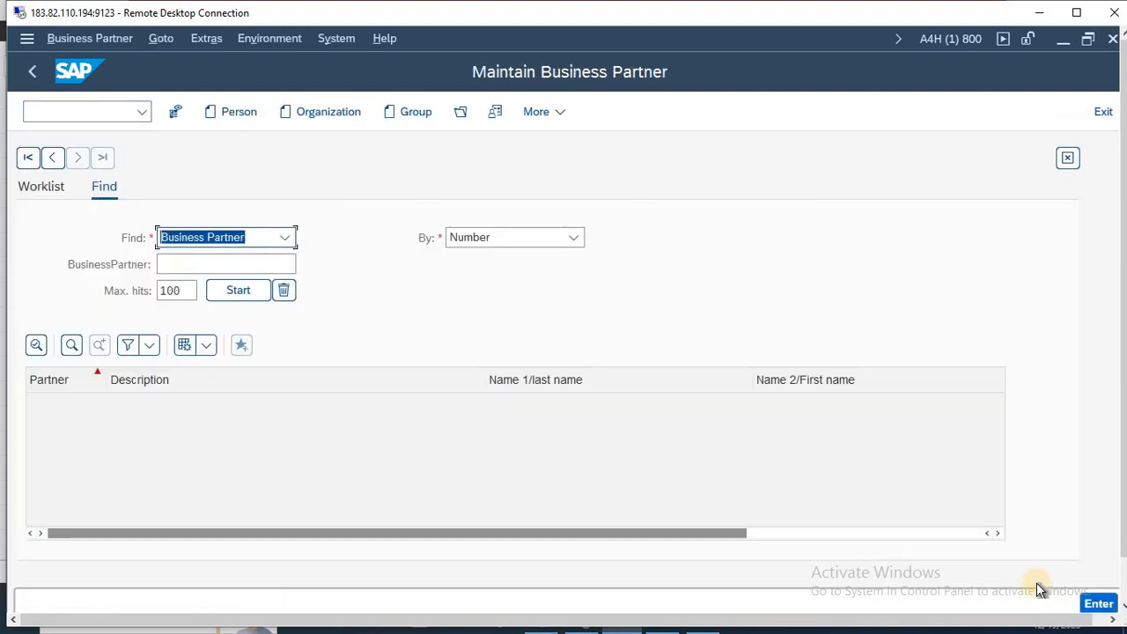
left_click(331, 112)
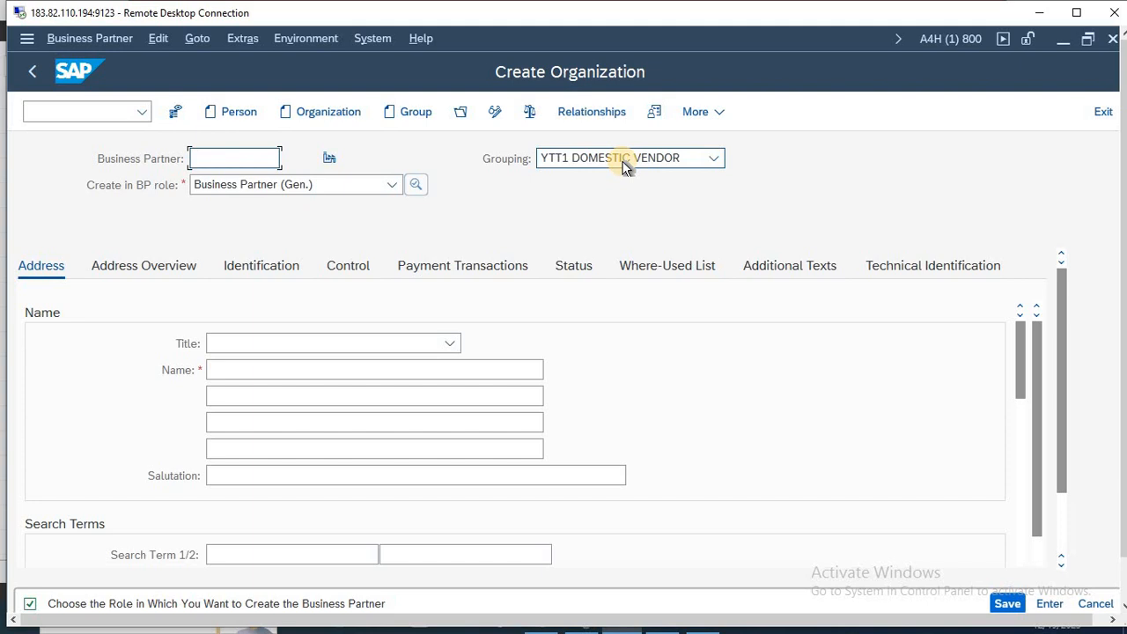
left_click(623, 167)
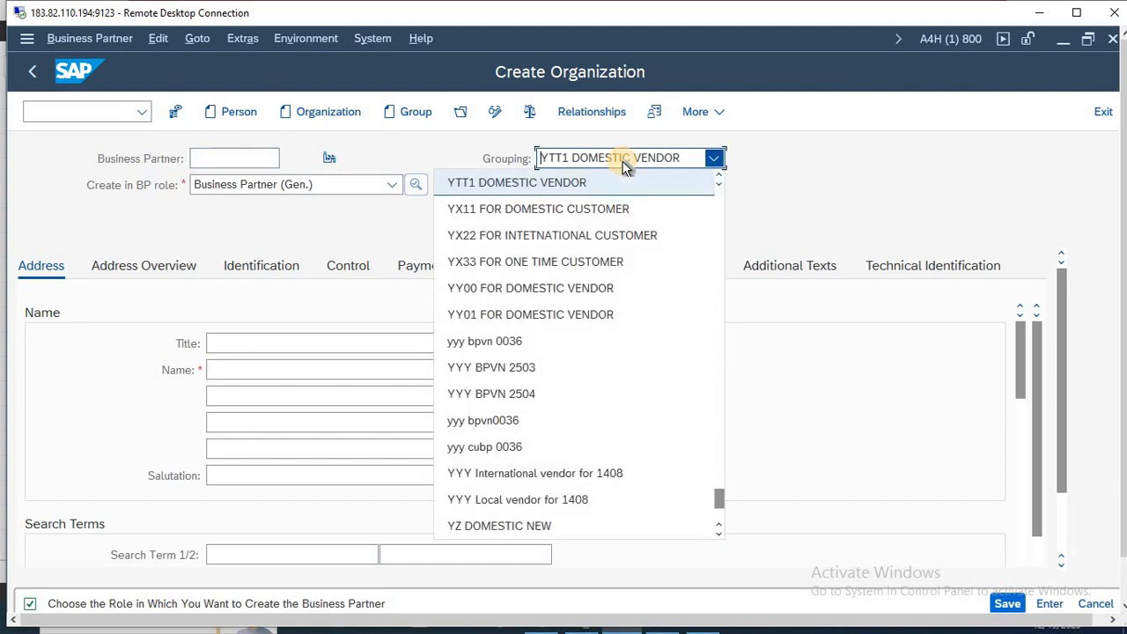
type("yyy")
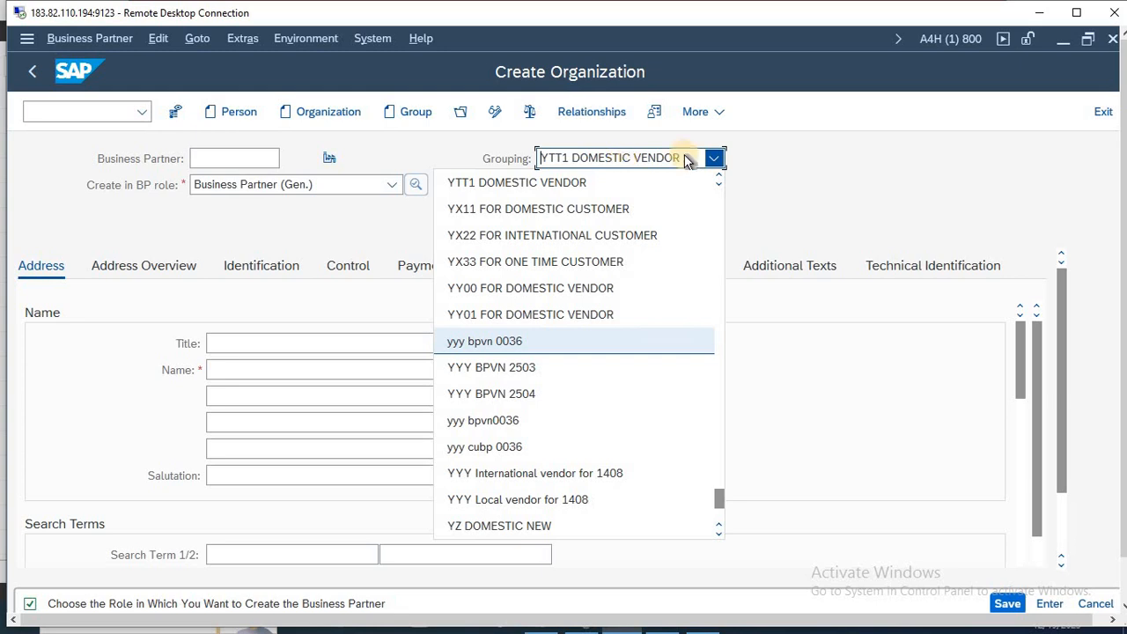
left_click(967, 136)
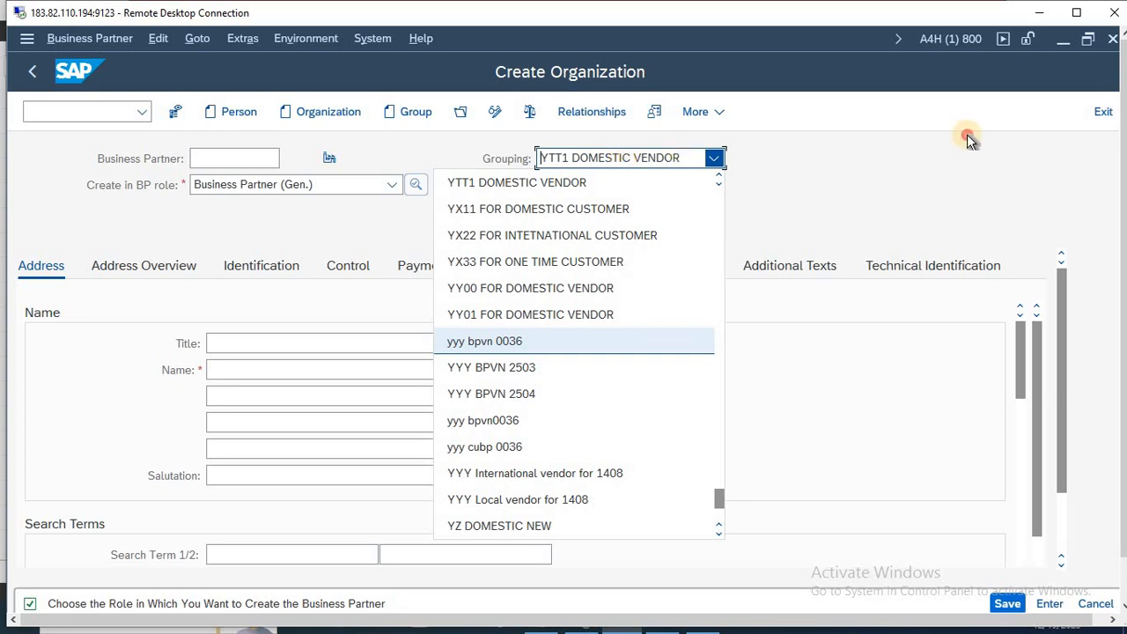
left_click(283, 188)
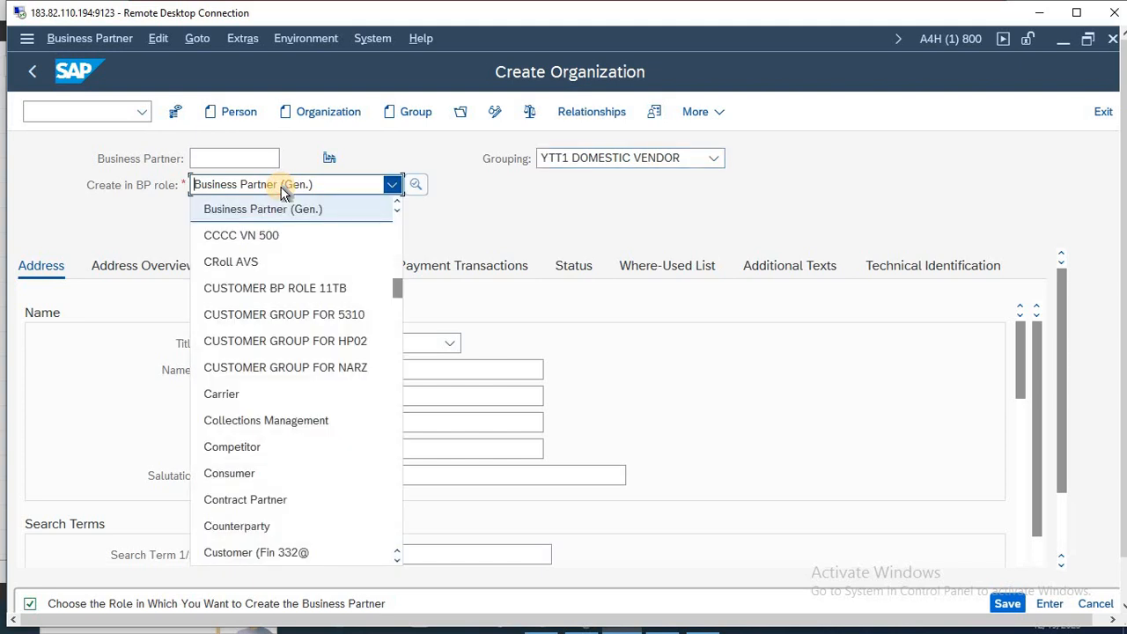
left_click(486, 216)
- Set the title of the new organization to Company
left_click(364, 346)
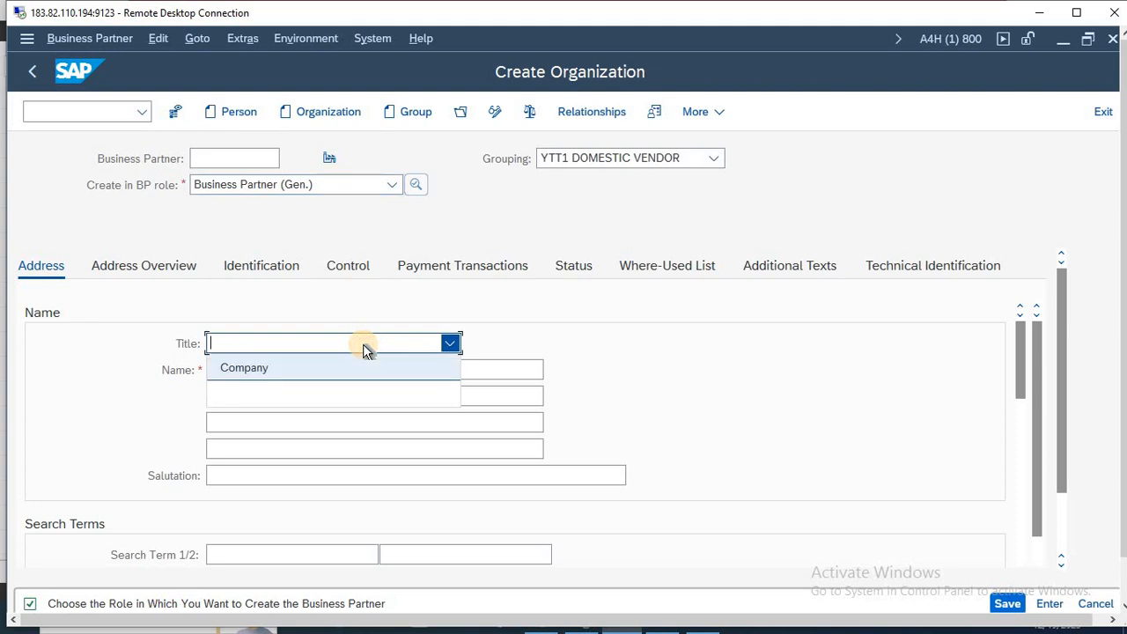
left_click(336, 367)
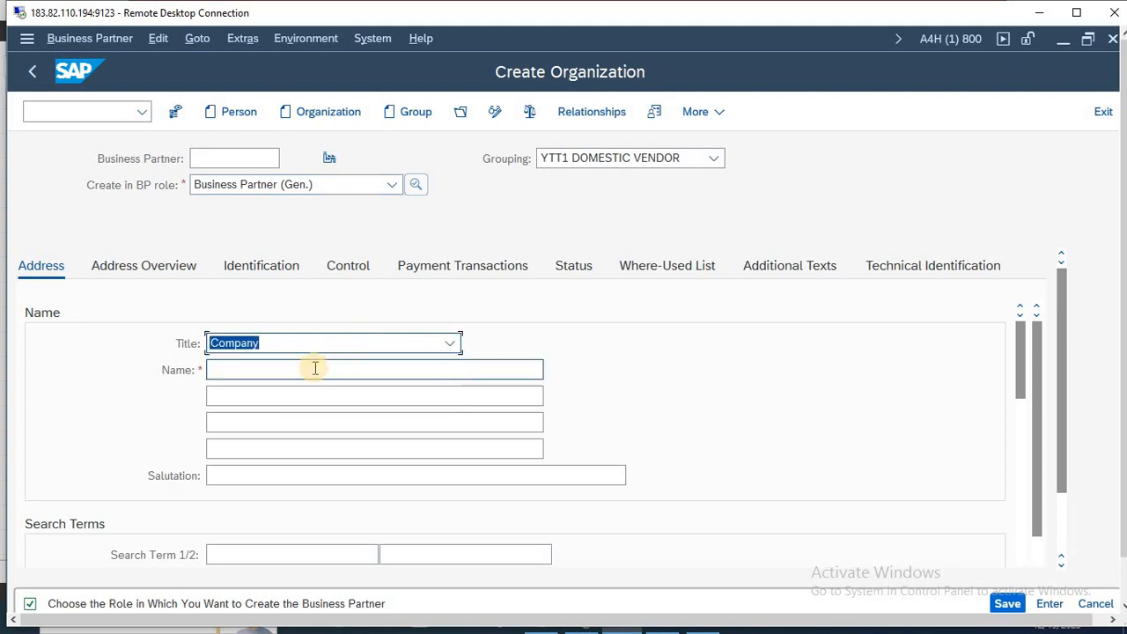
- Enter AMIT TRADER as the organization's name and fill in its street, postal code and city
left_click(313, 370)
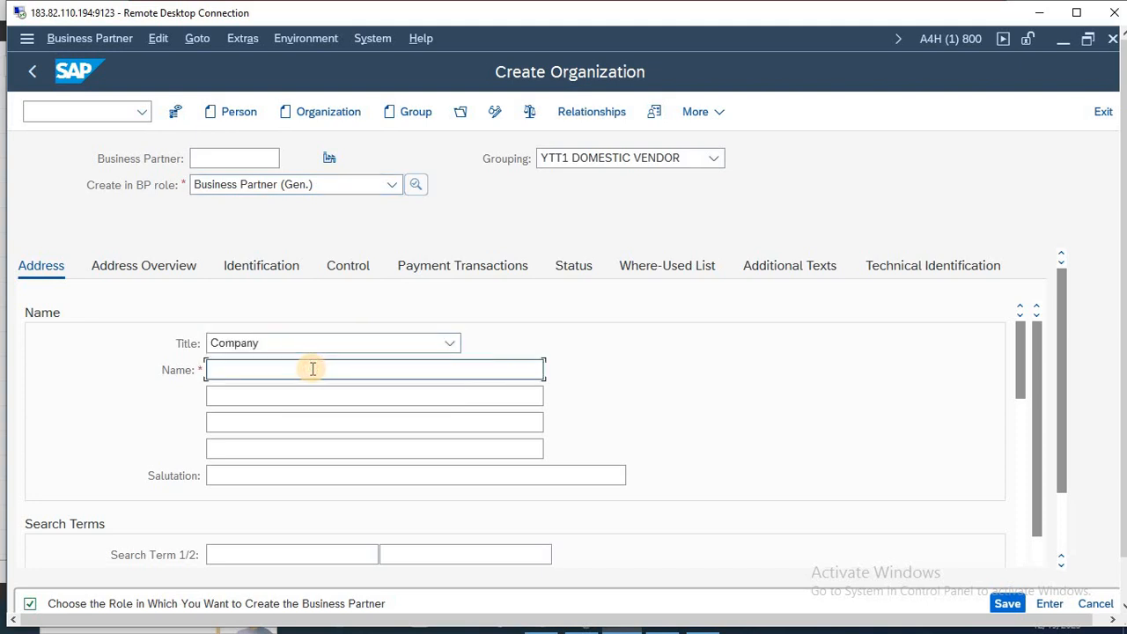
type("AMIT TRADER")
left_click_drag(1019, 352, 1021, 411)
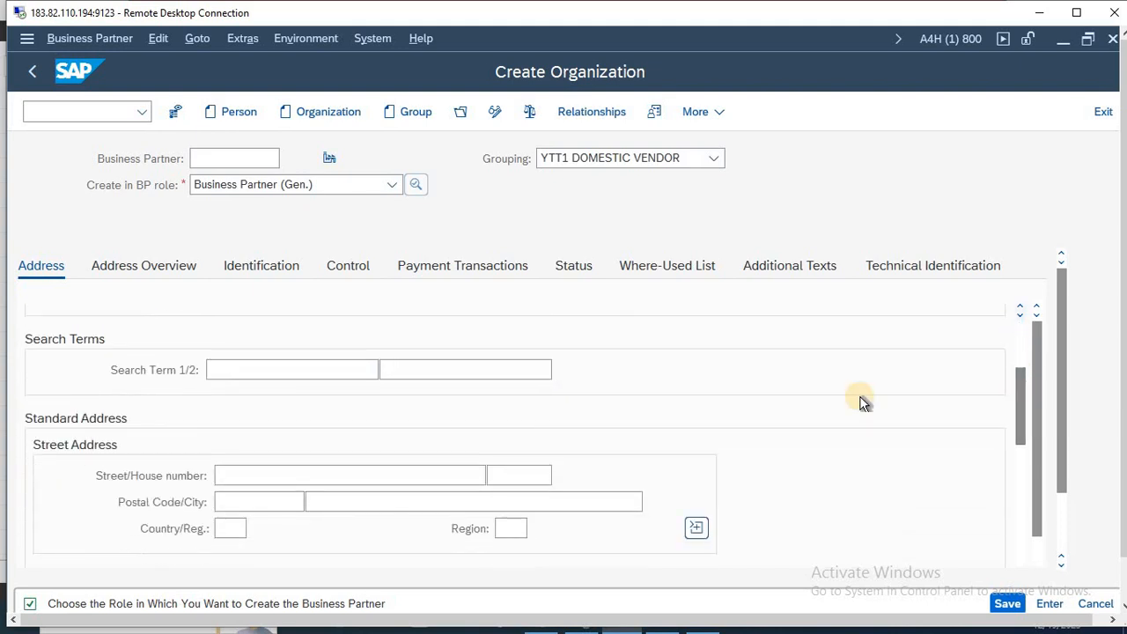
left_click(280, 476)
type("324577")
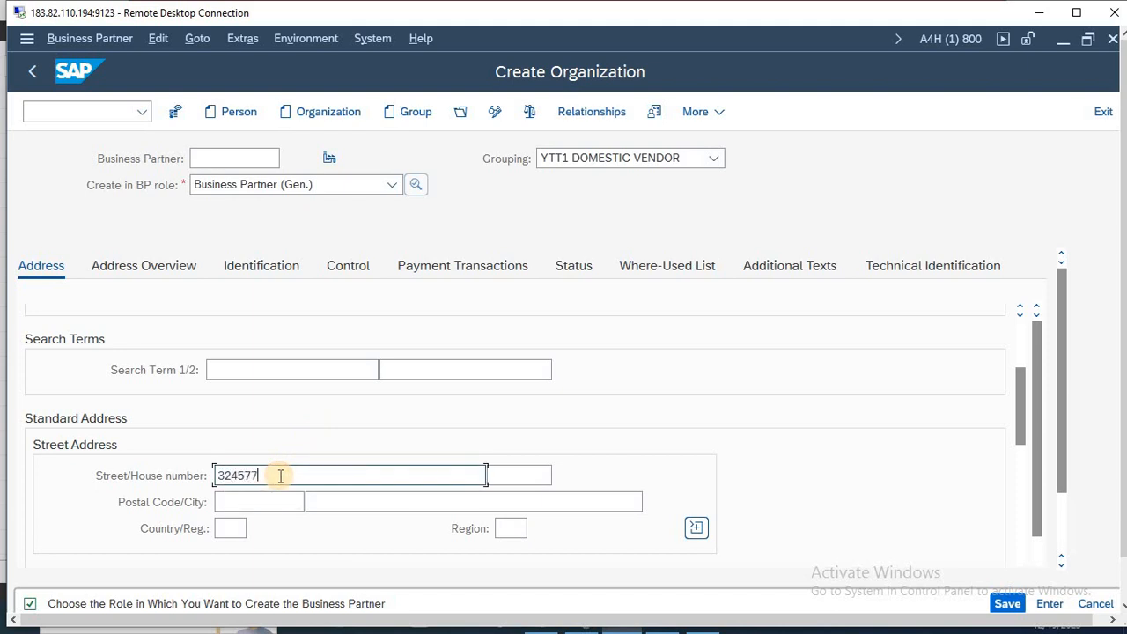
key("Tab")
type("0062")
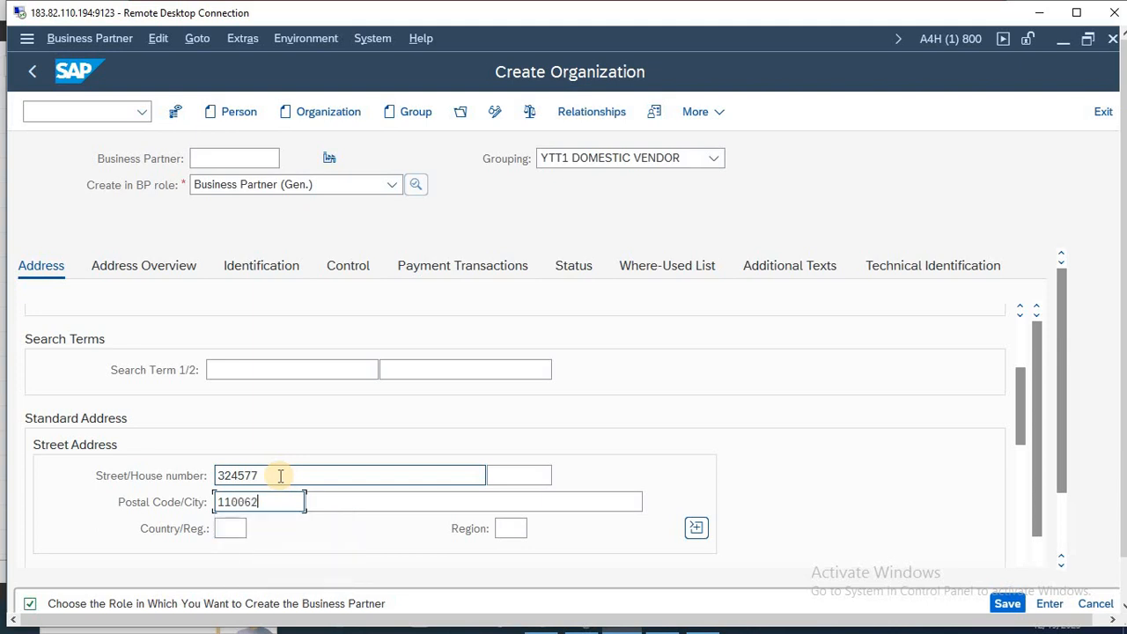
key("Tab")
type("NEW")
key("Return")
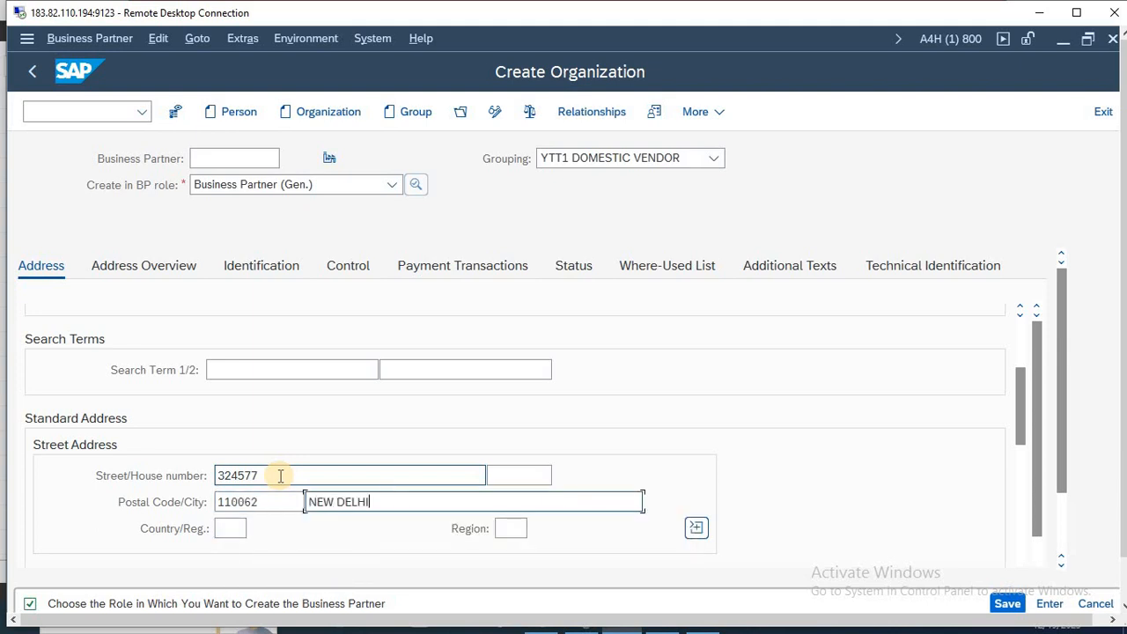
- Set the organization's address to country IN and region DL
key("Tab")
type("IN")
key("Tab")
type("DL")
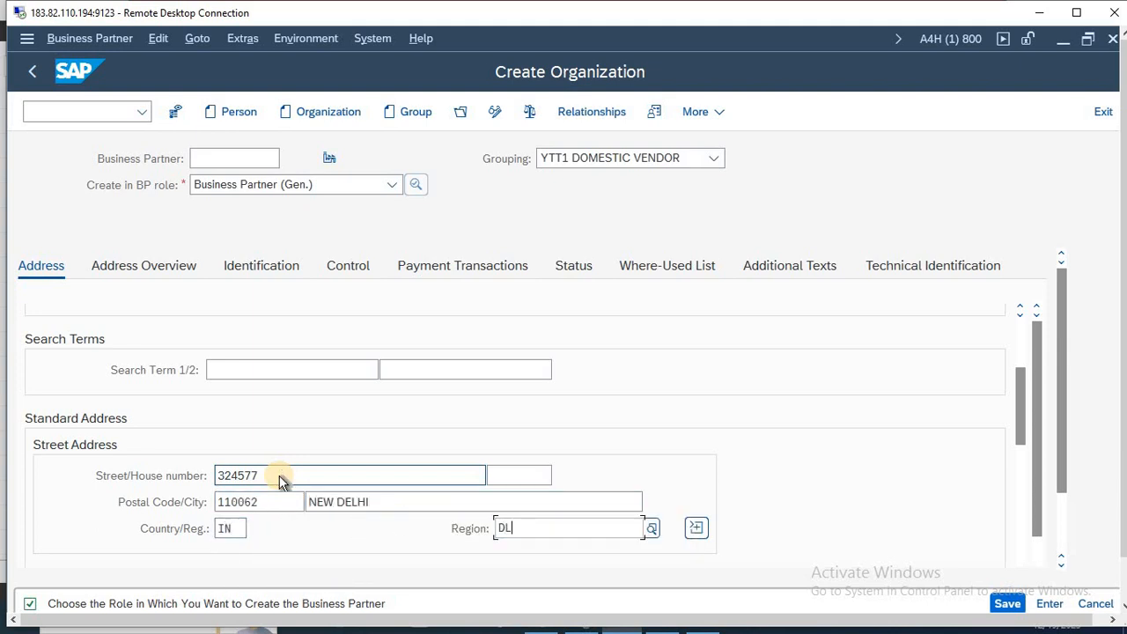
key("Return")
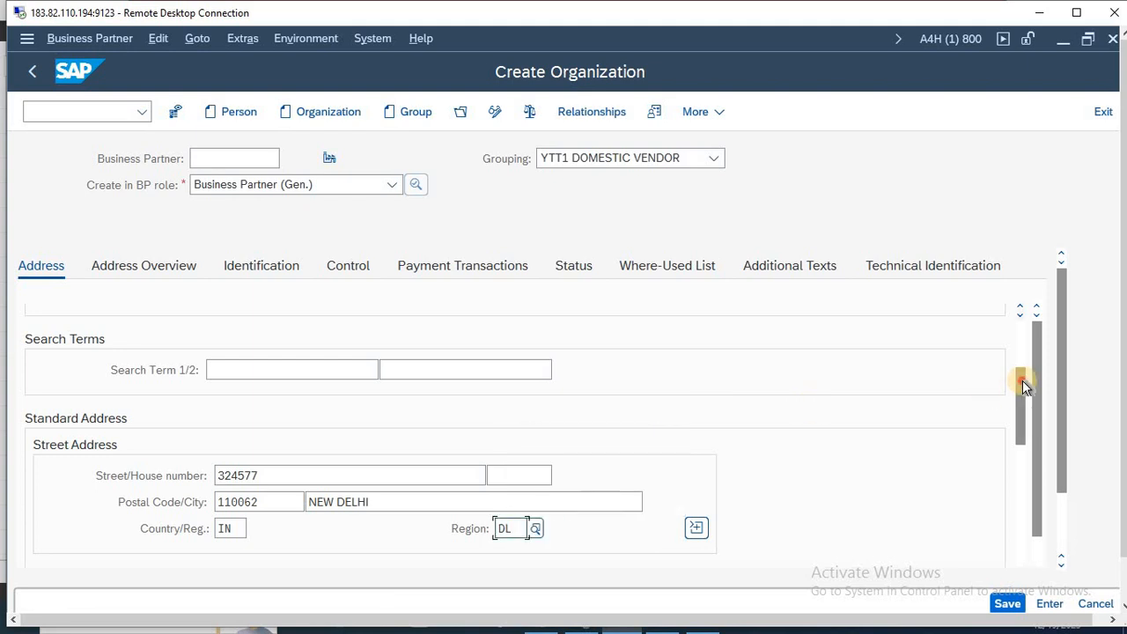
- Set the organization's communication language to English
left_click_drag(1024, 385, 1023, 451)
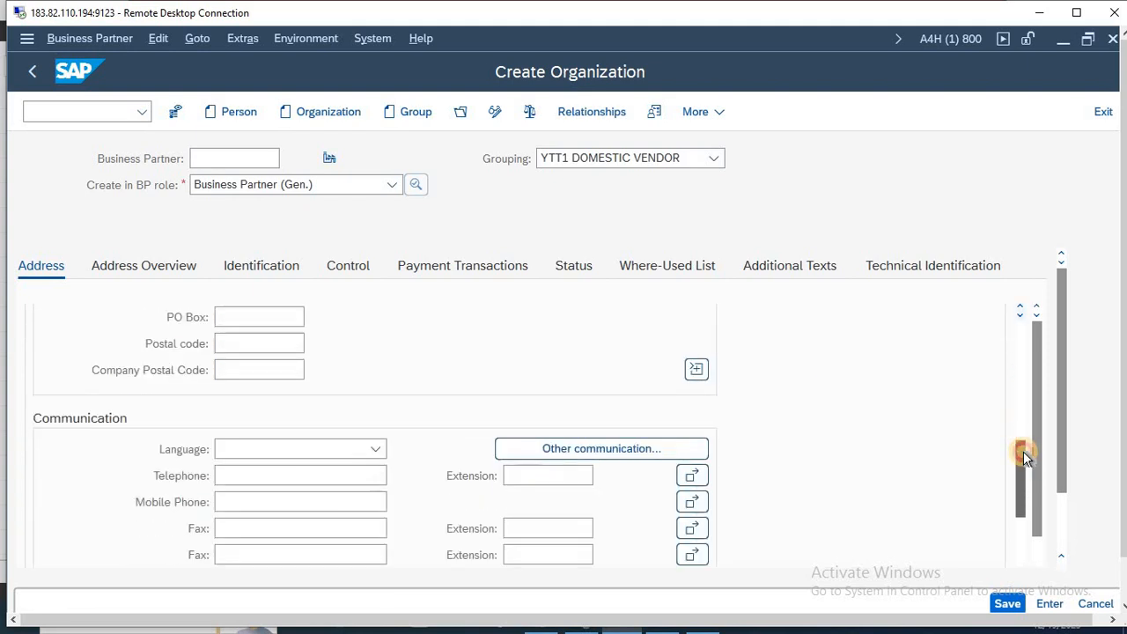
left_click(295, 445)
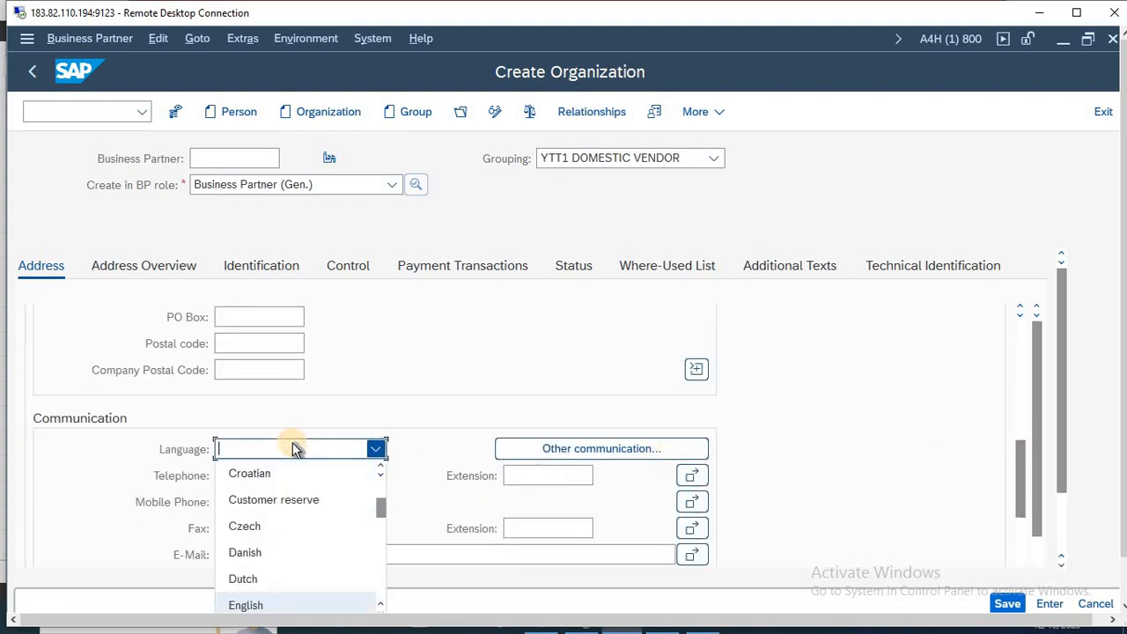
key("Return")
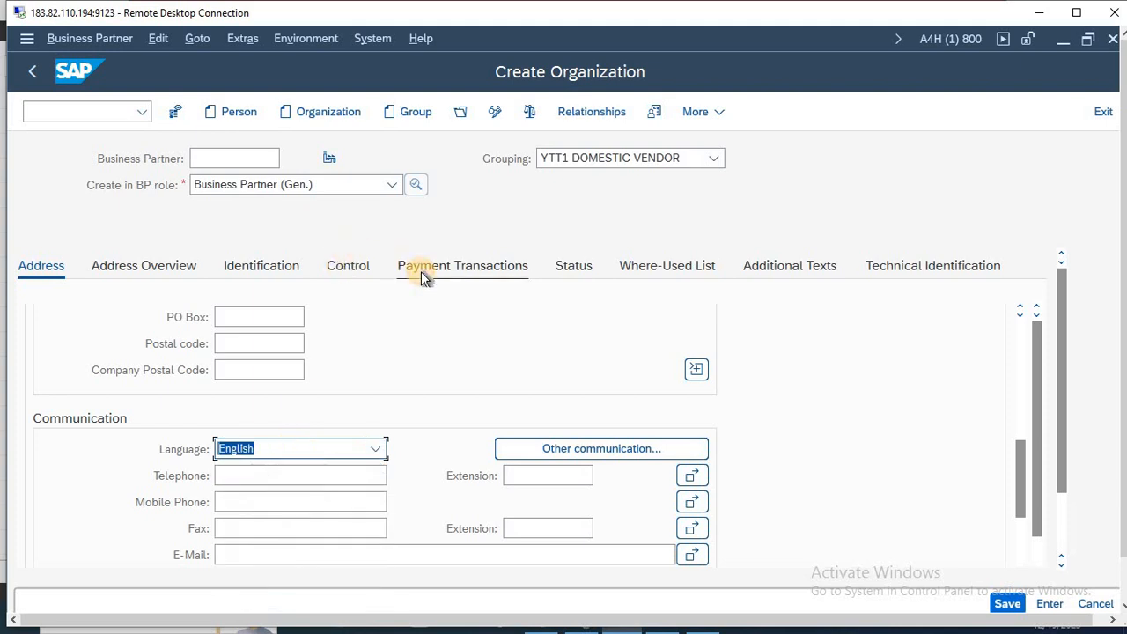
- Add a bank details entry for payment transactions with ID IN, country IN, bank key 7980 and bank account SBI BANK
left_click(466, 268)
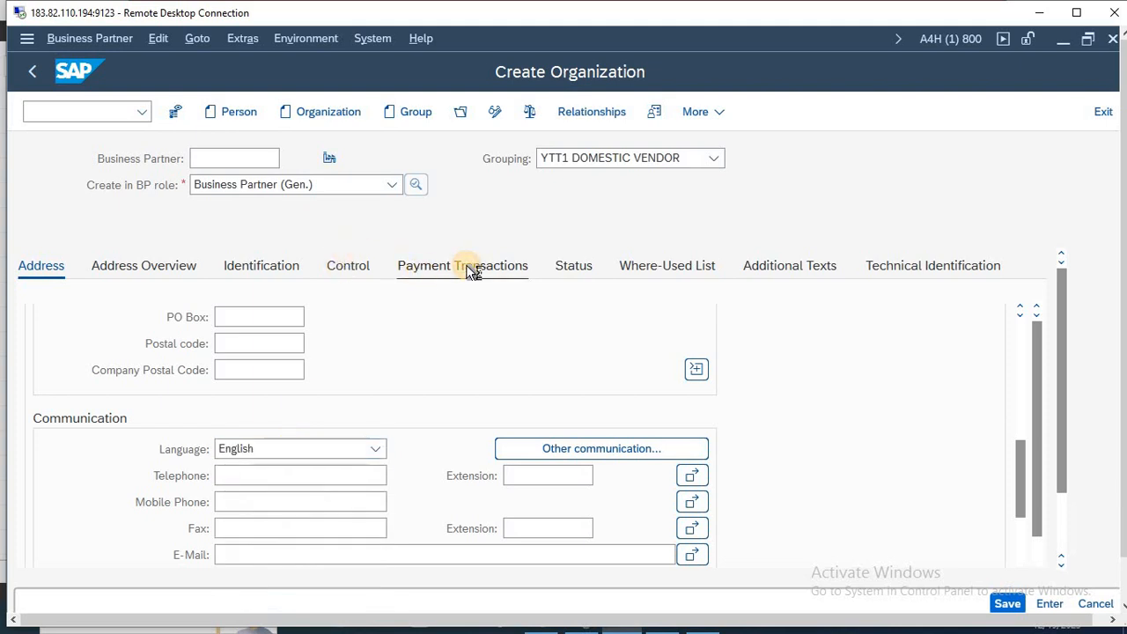
type("IN")
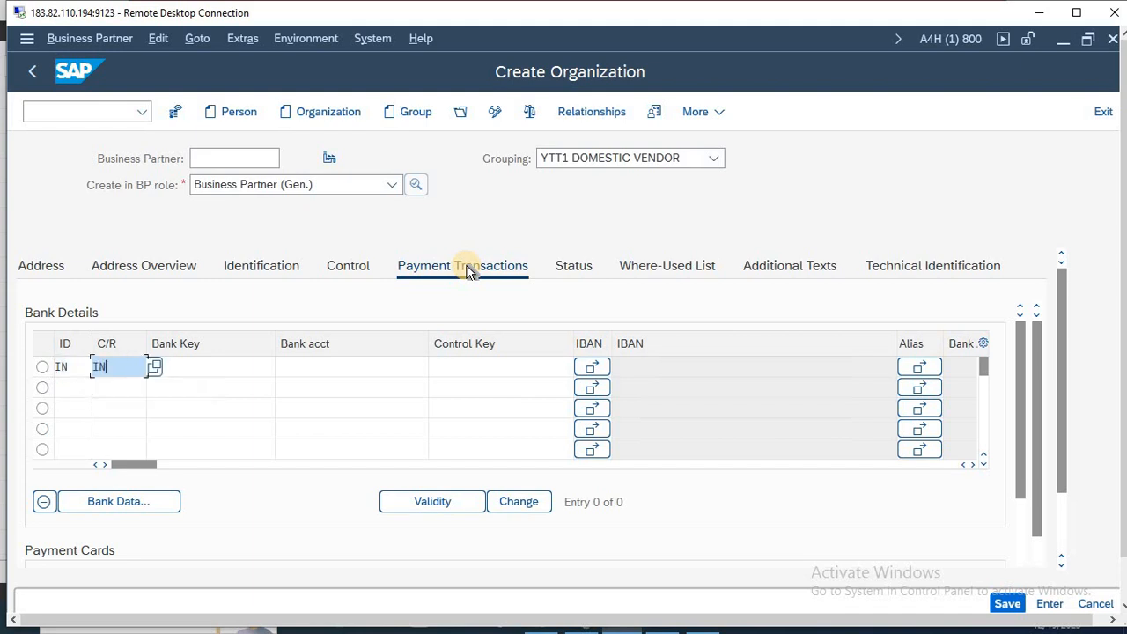
type("IN7980")
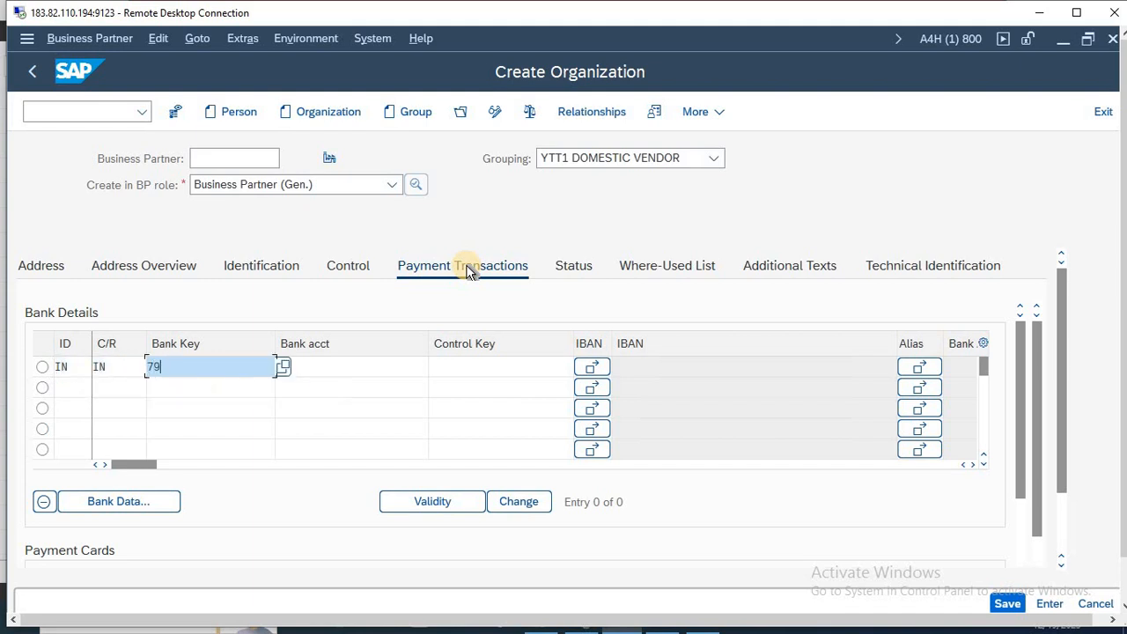
key("Tab")
type("SBI 5690")
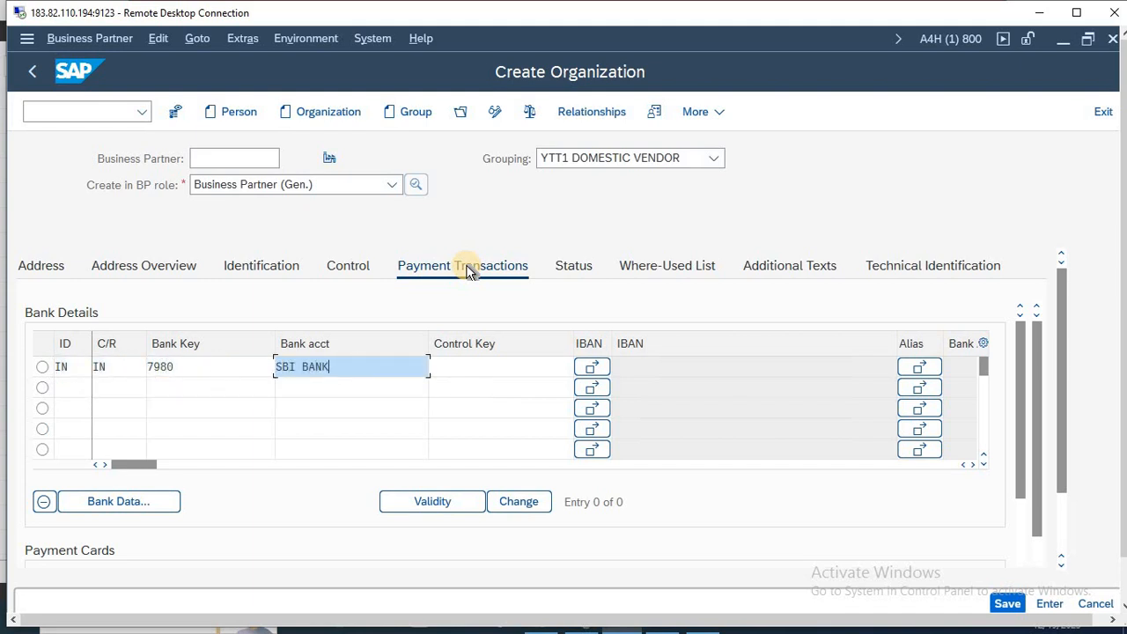
key("Return")
- Complete the bank data with bank name SBI BANK, region DL, the bank's street and city, and branch NOIDA
type("SBI BANK")
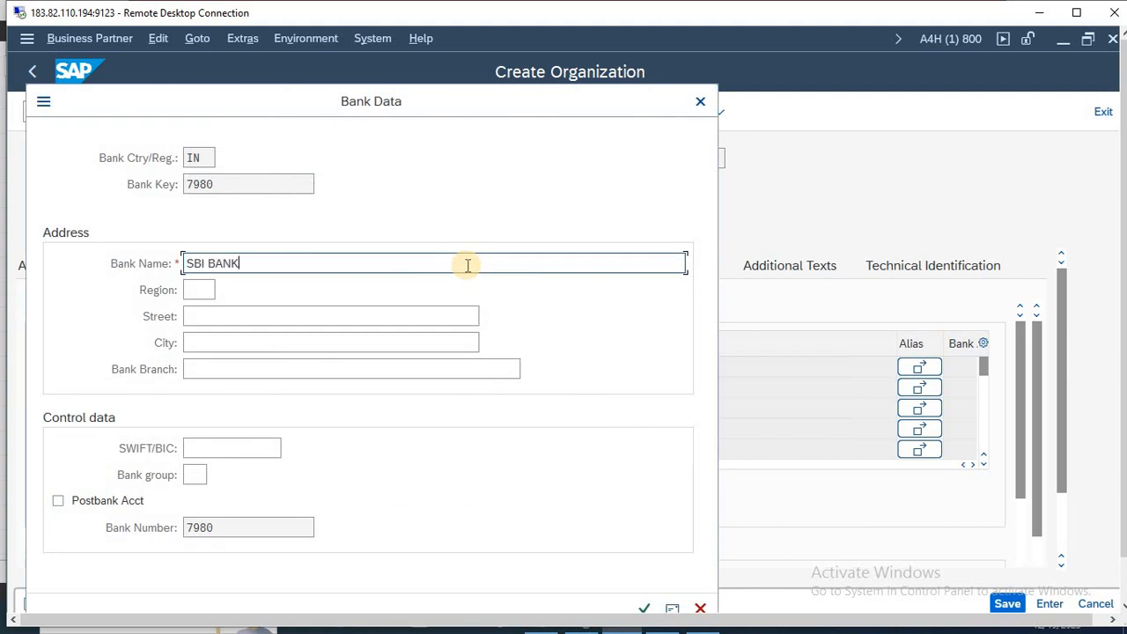
key("Tab")
type("DL")
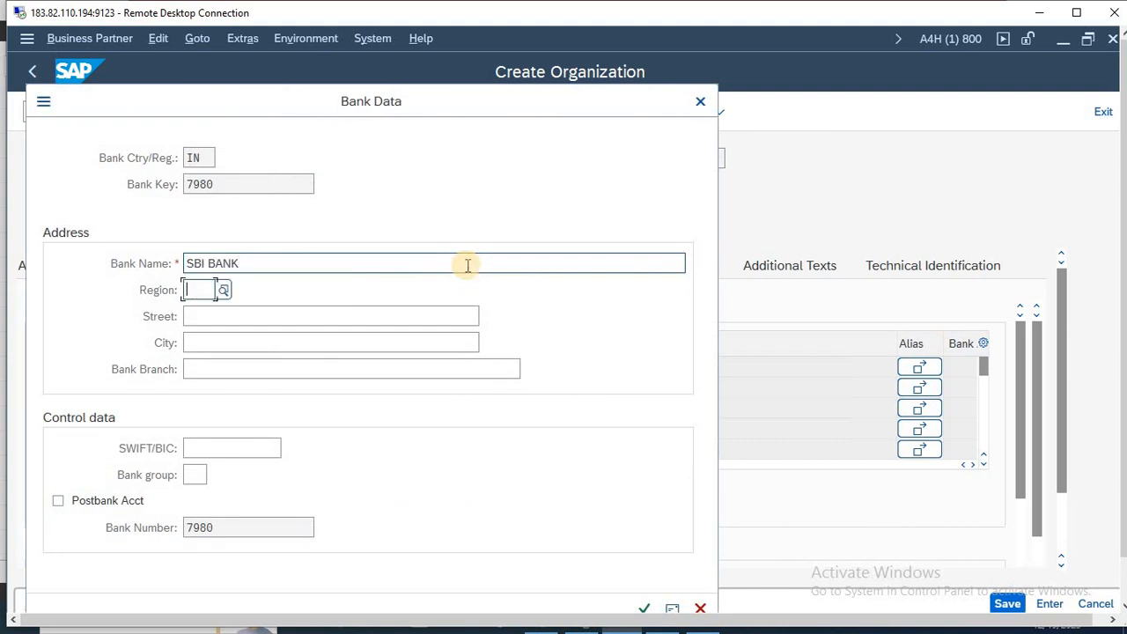
key("Tab")
type("8980")
key("Tab")
type("NEW DLEHI")
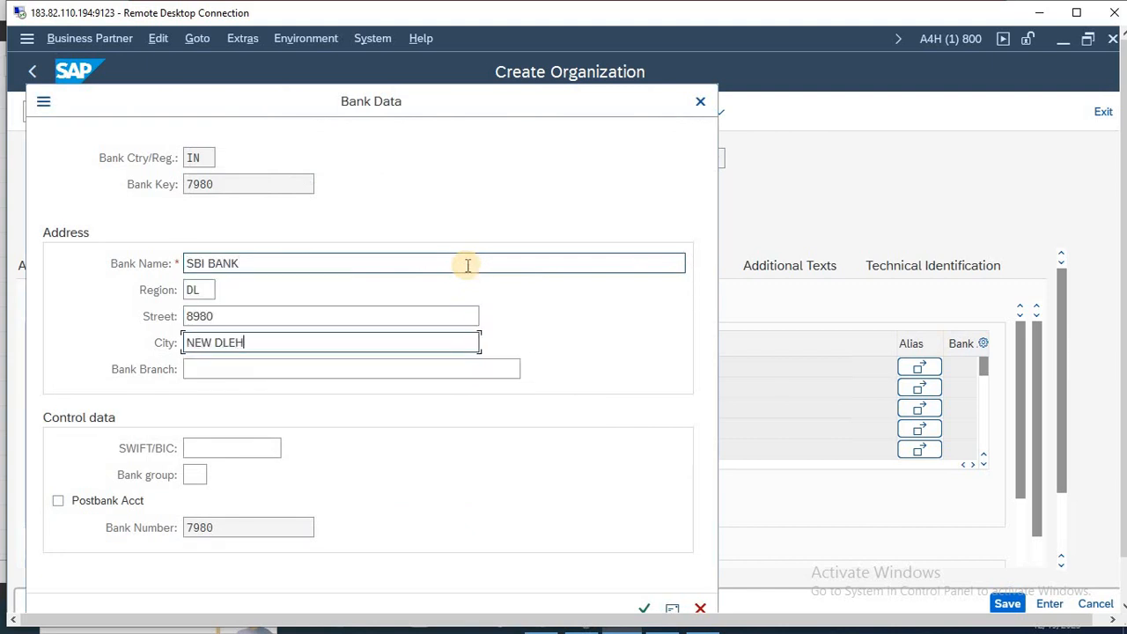
key("Tab")
type("NOIDA")
key("Return")
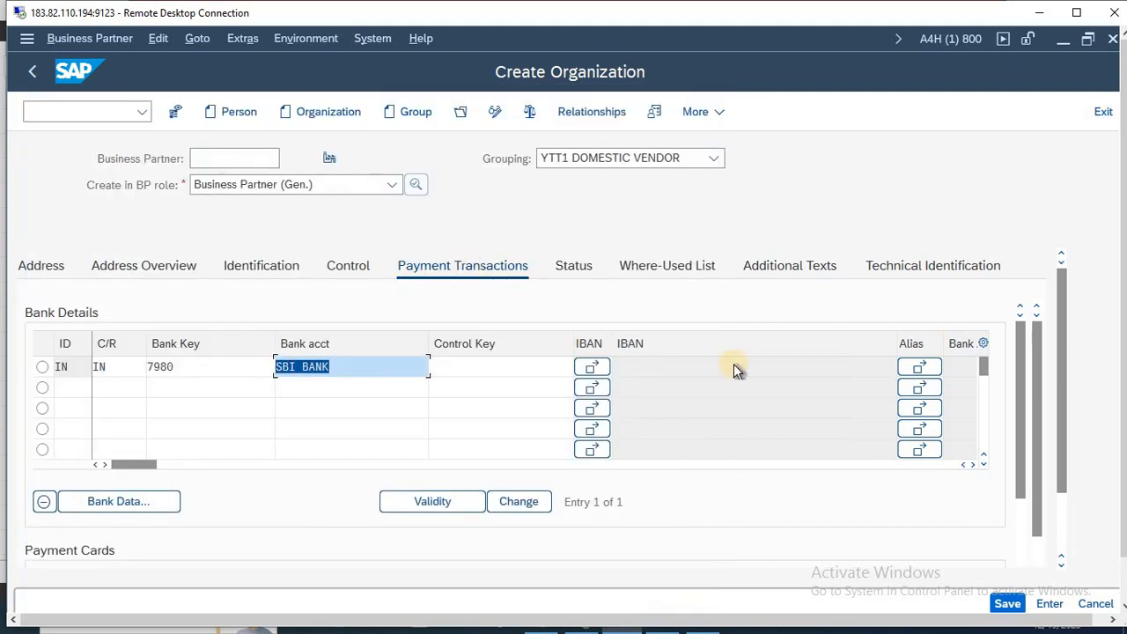
- Save the new organization and switch it to change mode
left_click(1007, 604)
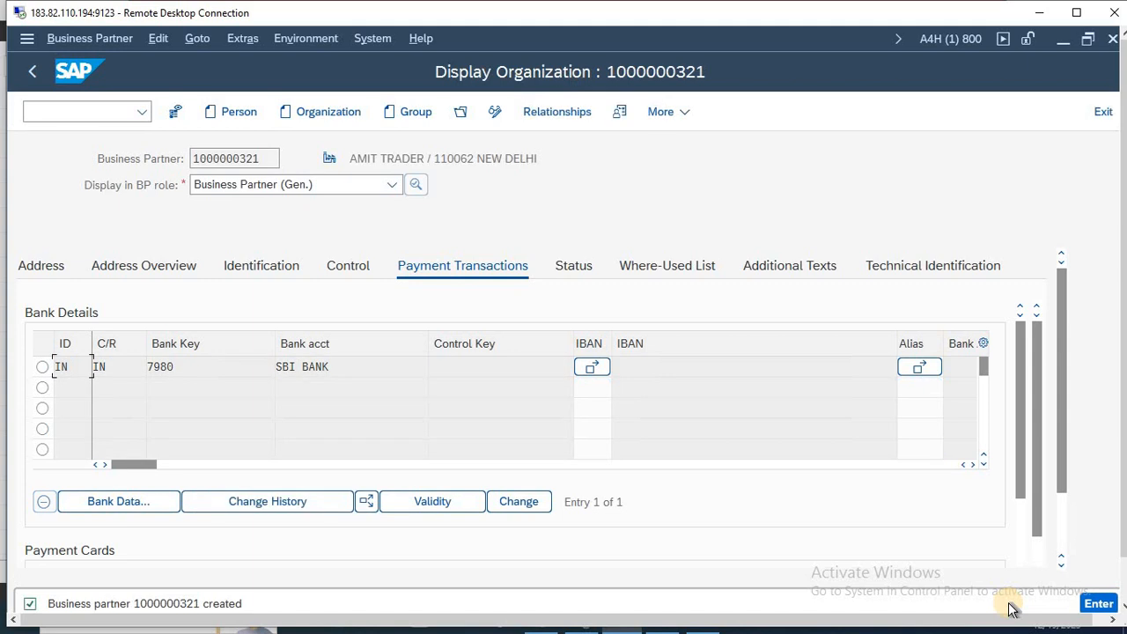
left_click(495, 112)
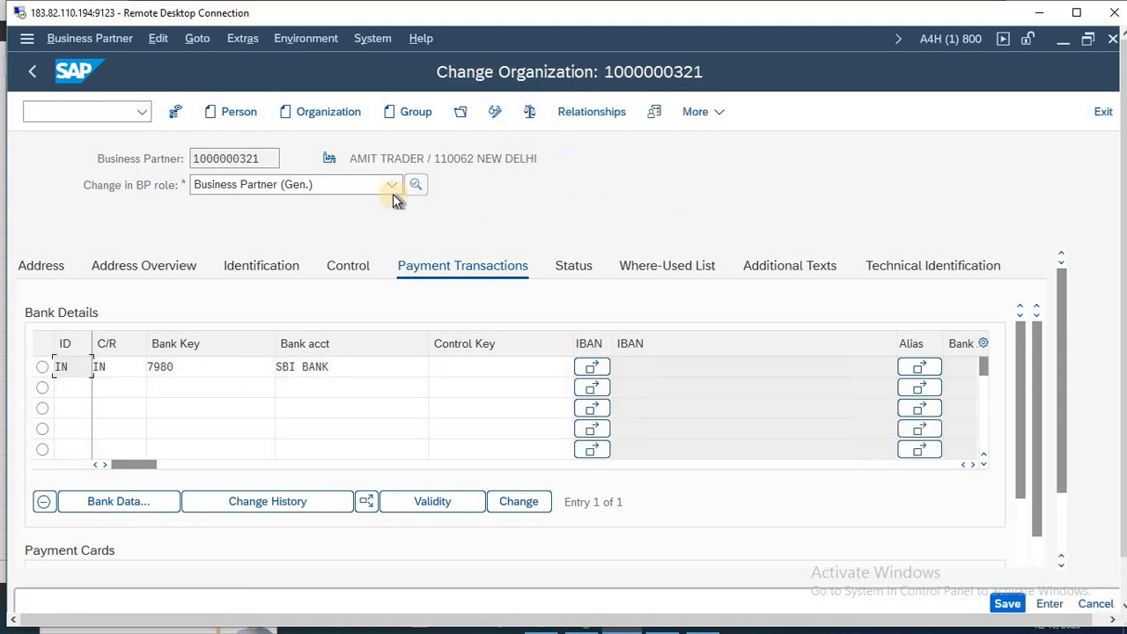
- Look through the available BP roles from the Y entries onward for the vendor role to assign to organization AMIT TRADER
left_click(391, 188)
key("y")
key("y")
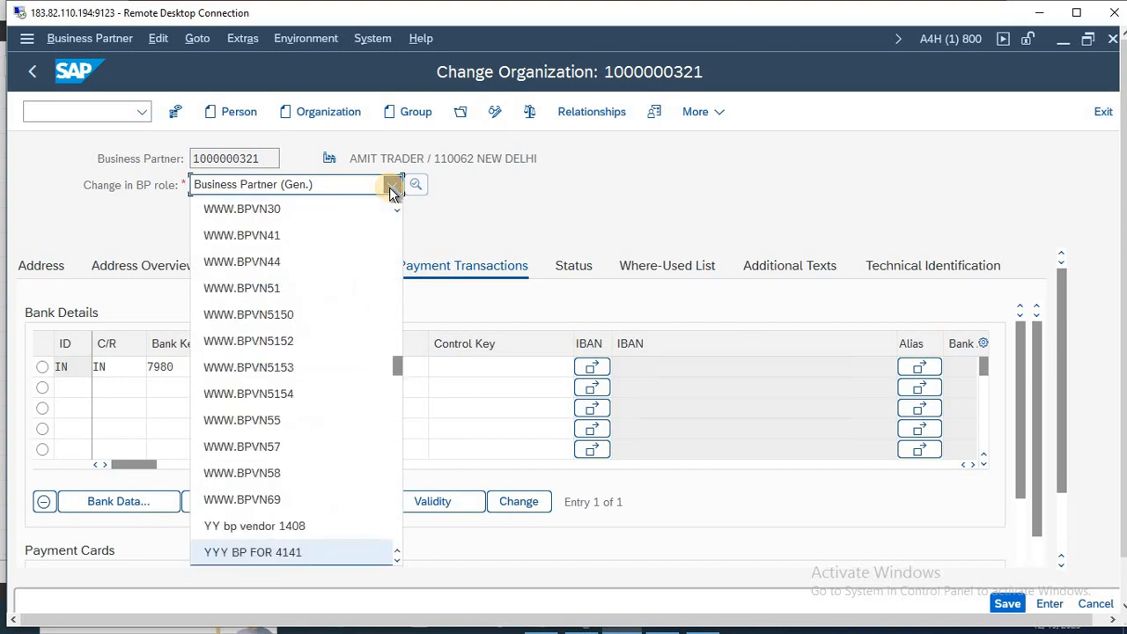
key("Up")
key("Up")
key("Up")
key("Up")
key("Up")
key("Up")
key("Down")
key("Down")
key("Down")
key("Down")
key("Down")
key("Down")
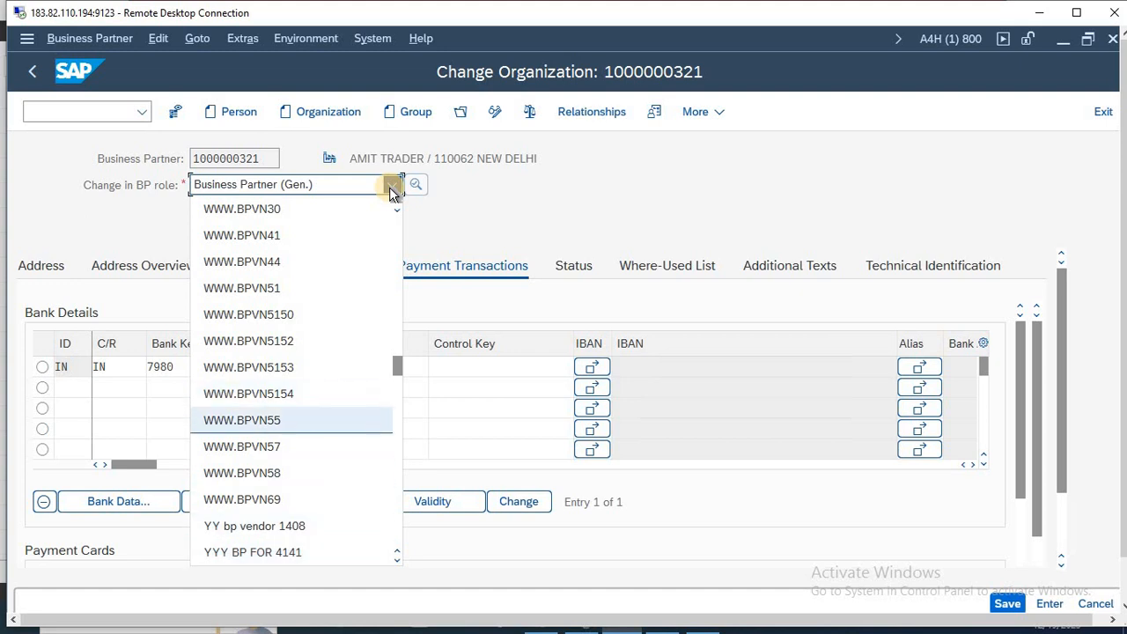
key("Down")
key("Down")
key("Down")
key("Down")
key("Down")
key("Down")
key("Down")
key("Down")
key("Down")
key("Down")
key("Down")
key("Down")
key("Down")
key("Down")
key("Down")
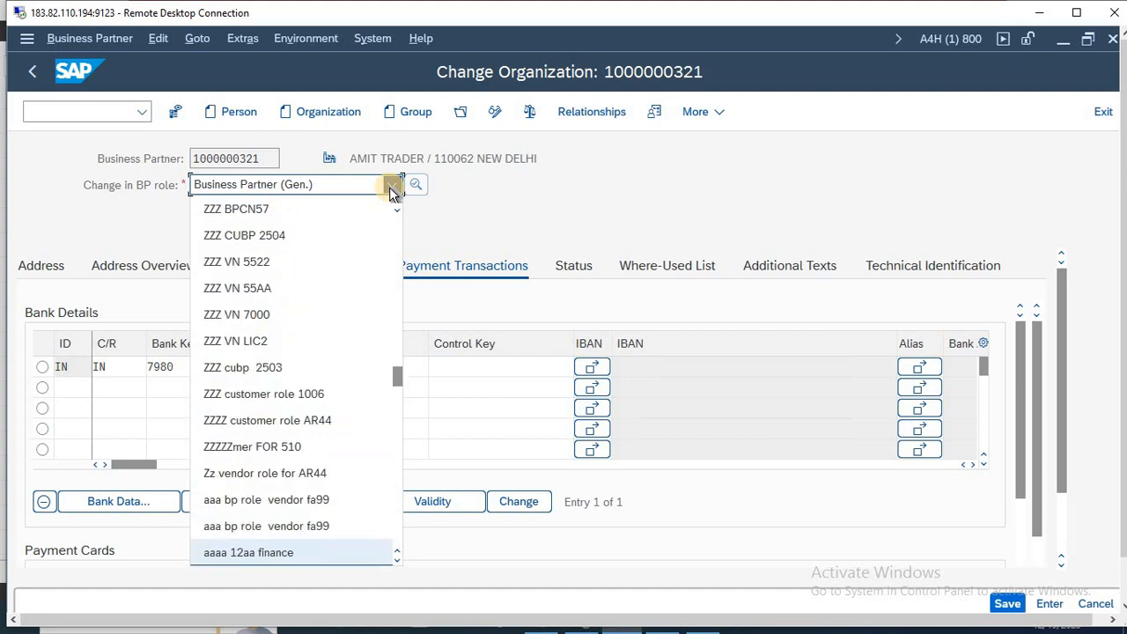
key("Up")
key("Up")
key("Up")
key("Up")
key("Up")
key("Up")
key("Up")
key("Up")
key("Up")
key("Up")
key("Up")
key("Up")
key("Up")
key("Up")
key("Up")
key("Up")
key("Up")
key("Up")
key("Up")
key("Up")
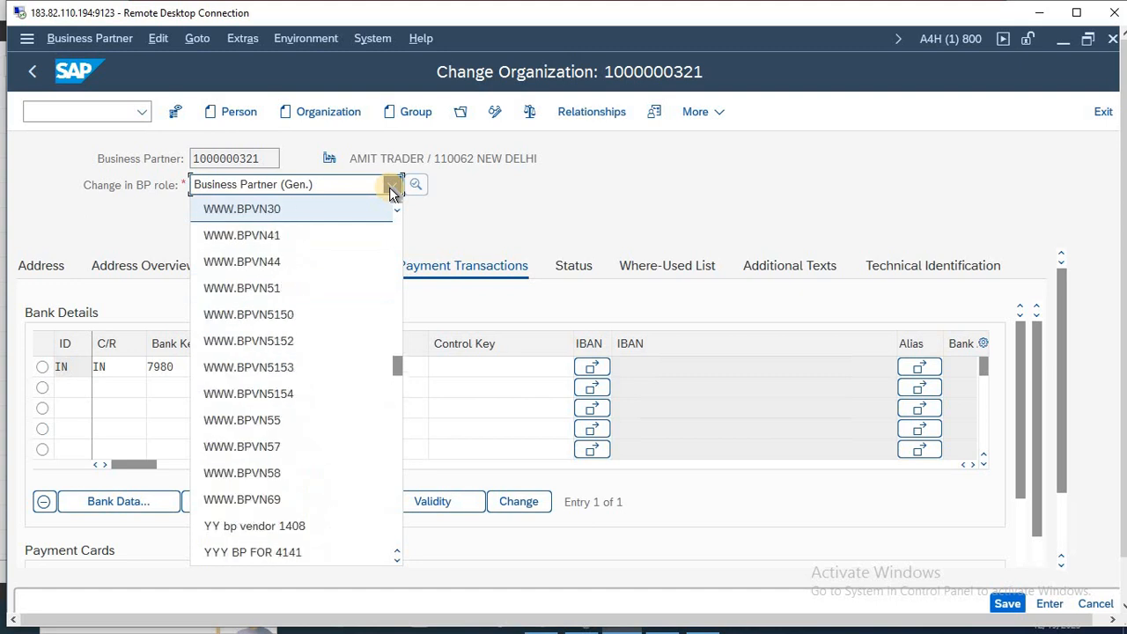
key("Down")
key("Down")
key("Down")
key("Down")
key("Down")
key("Down")
key("Down")
key("Down")
key("Down")
key("Down")
key("Down")
key("Down")
key("Down")
key("Down")
key("Down")
key("Down")
key("Down")
key("Down")
key("Down")
key("Down")
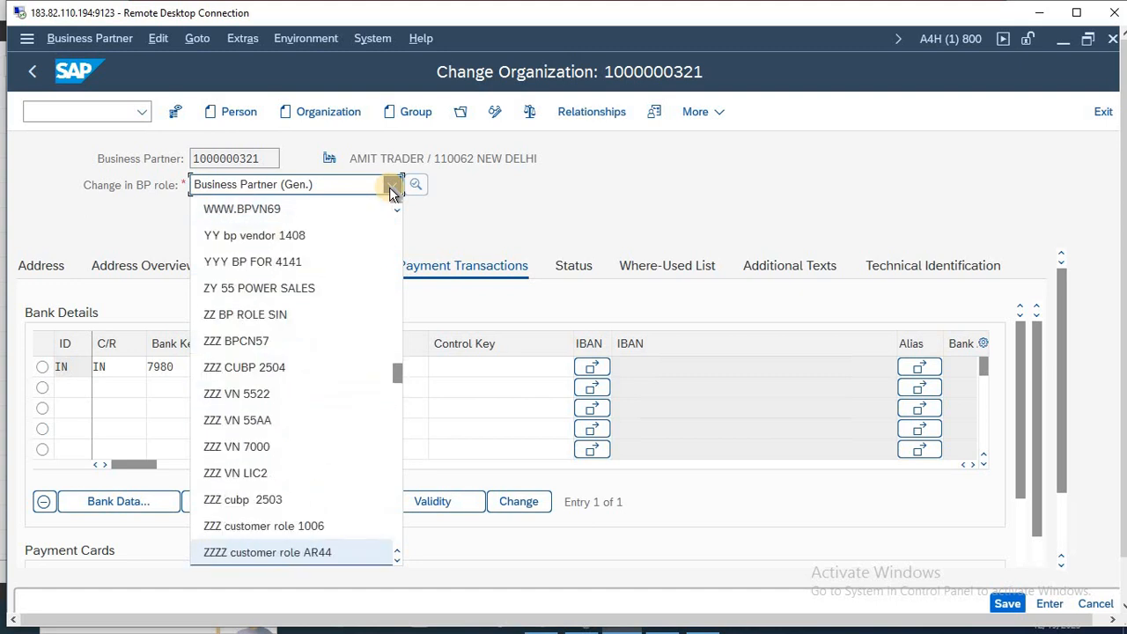
key("Down")
key("Down")
key("Down")
key("Down")
key("Down")
key("Down")
key("Down")
key("Down")
key("Down")
key("Down")
key("Down")
key("Down")
key("Down")
key("Down")
key("Down")
key("Down")
key("Down")
key("Down")
key("Down")
key("Down")
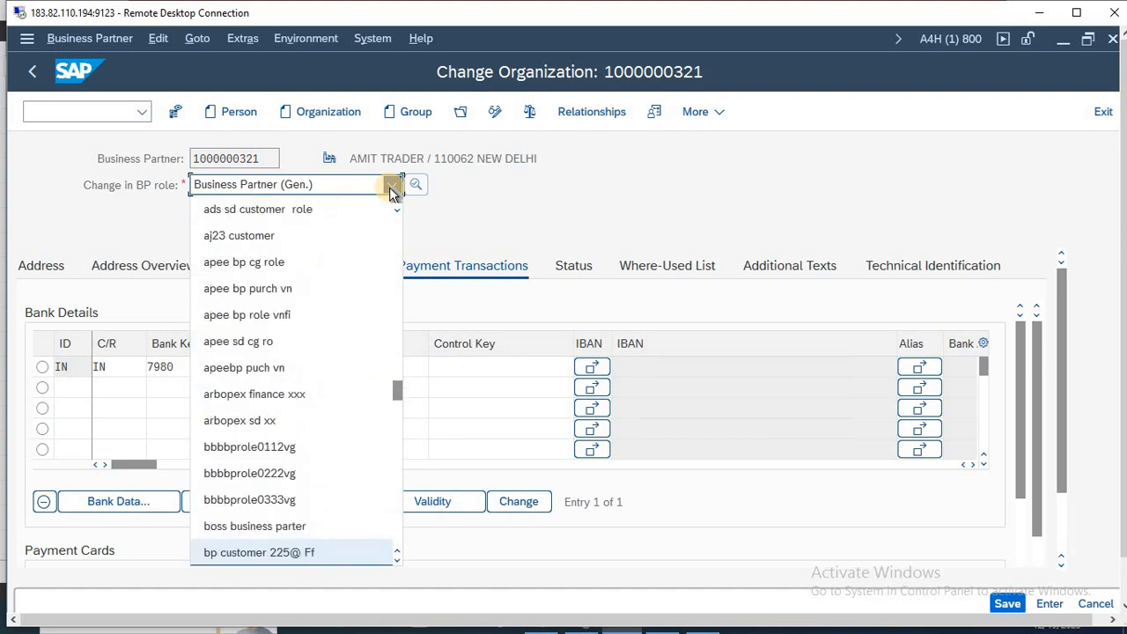
key("Down")
key("Down")
key("Down")
key("Down")
key("Down")
key("Down")
key("Down")
key("Down")
key("Down")
key("Down")
key("Down")
key("Down")
key("Down")
key("Down")
key("Down")
key("Down")
key("Down")
key("Down")
key("Down")
key("Down")
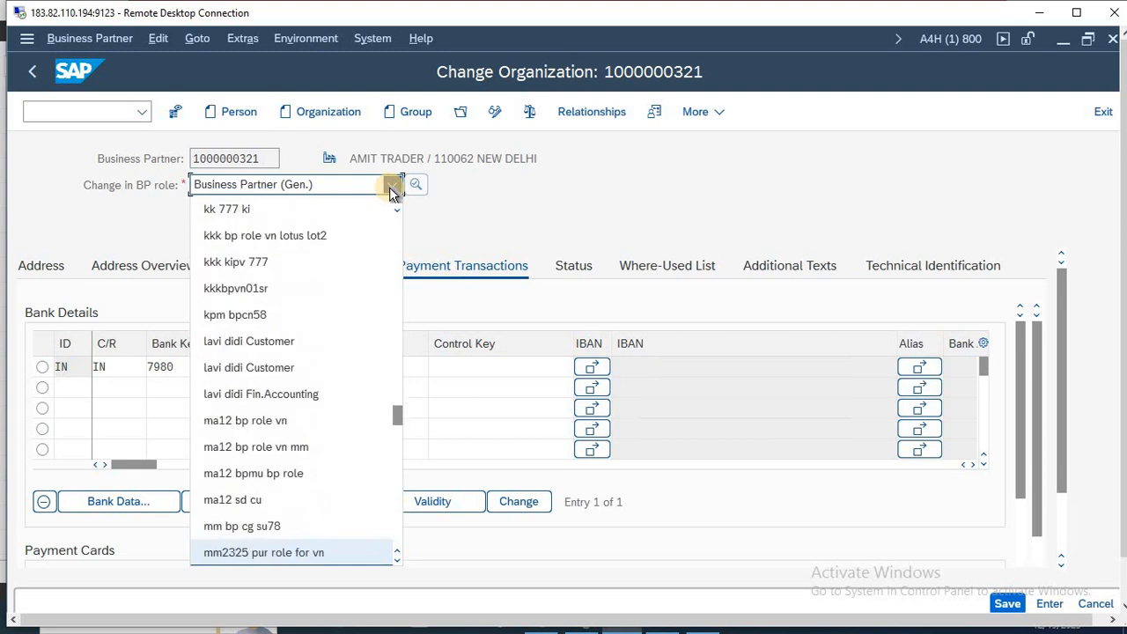
key("Down")
key("Down")
key("Down")
key("Down")
key("Down")
key("Down")
key("Down")
key("Down")
key("Down")
key("Down")
key("Down")
key("Down")
key("Down")
key("Down")
key("Down")
key("Down")
key("Down")
key("Down")
key("Down")
key("Down")
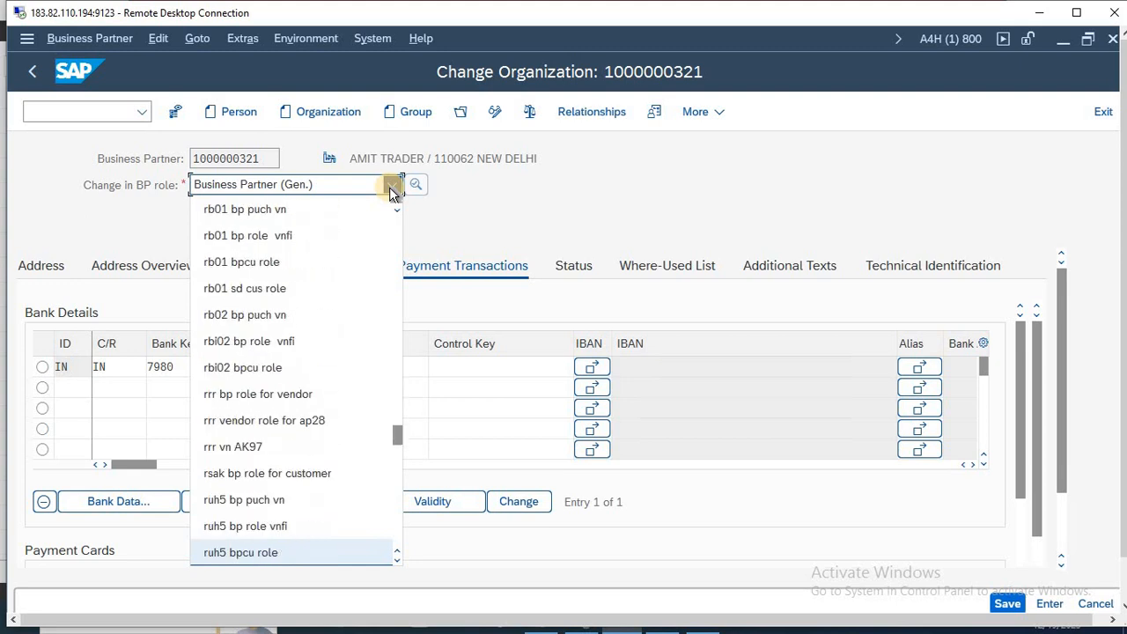
key("Down")
key("Down")
key("Down")
key("Down")
key("Down")
key("Down")
key("Down")
key("Down")
key("Down")
key("Down")
key("Down")
key("Down")
key("Down")
key("Down")
key("Down")
key("Down")
key("Down")
key("Down")
key("Down")
key("Down")
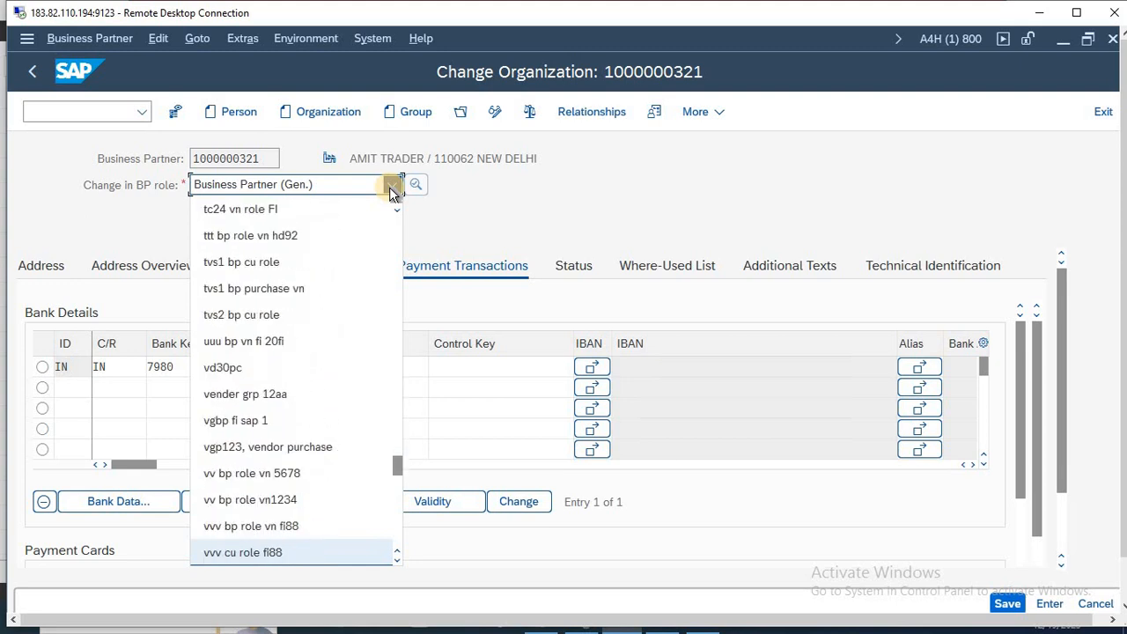
- Assign the BP role YYY DOMESTIC to organization AMIT TRADER
key("Down")
key("Down")
key("Down")
key("Down")
key("Down")
key("Down")
key("Down")
key("Down")
key("Down")
key("Down")
key("Down")
key("Down")
key("Down")
key("Down")
key("Down")
key("Down")
key("Down")
key("Down")
key("Down")
key("Down")
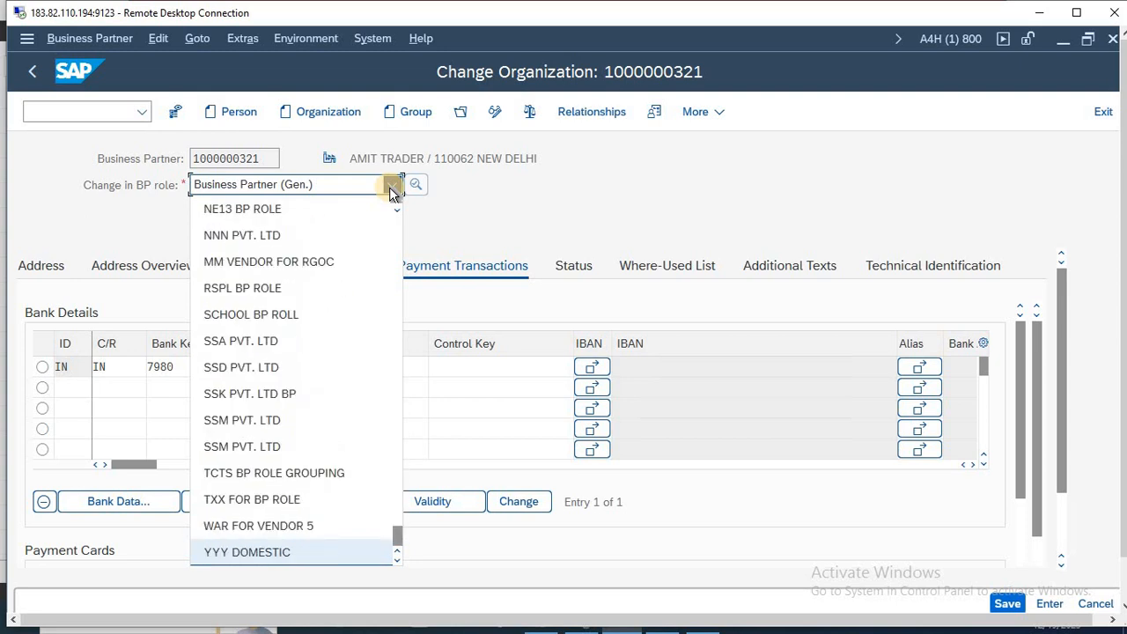
key("Return")
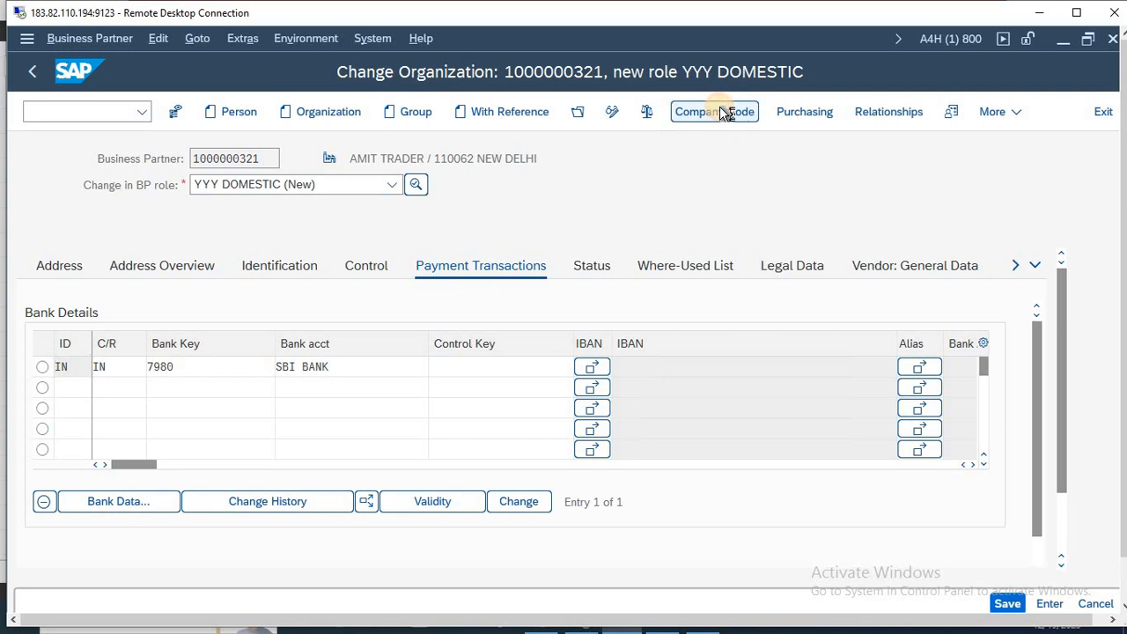
- Open the company code data for the new role and enter company code WAR
left_click(720, 107)
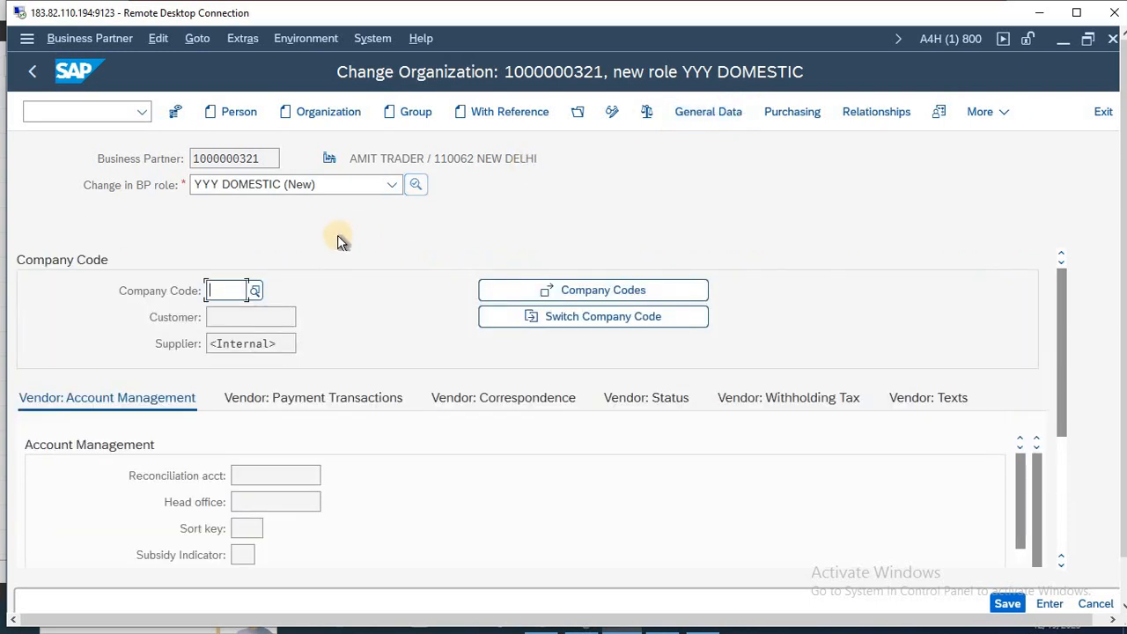
type("WA")
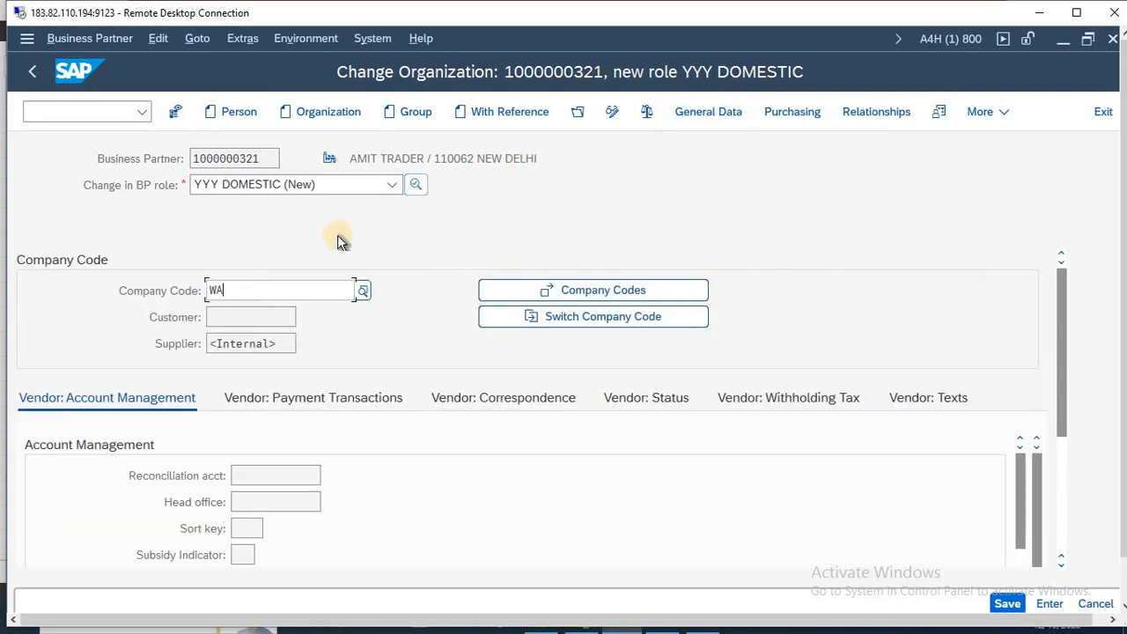
type("R")
key("Return")
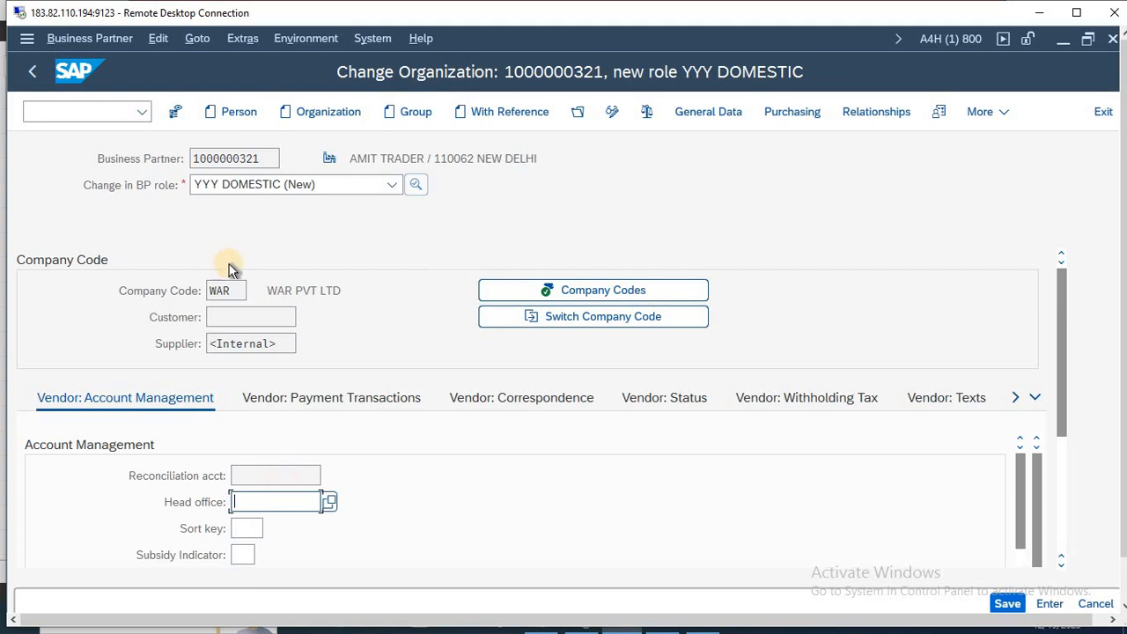
left_click(333, 505)
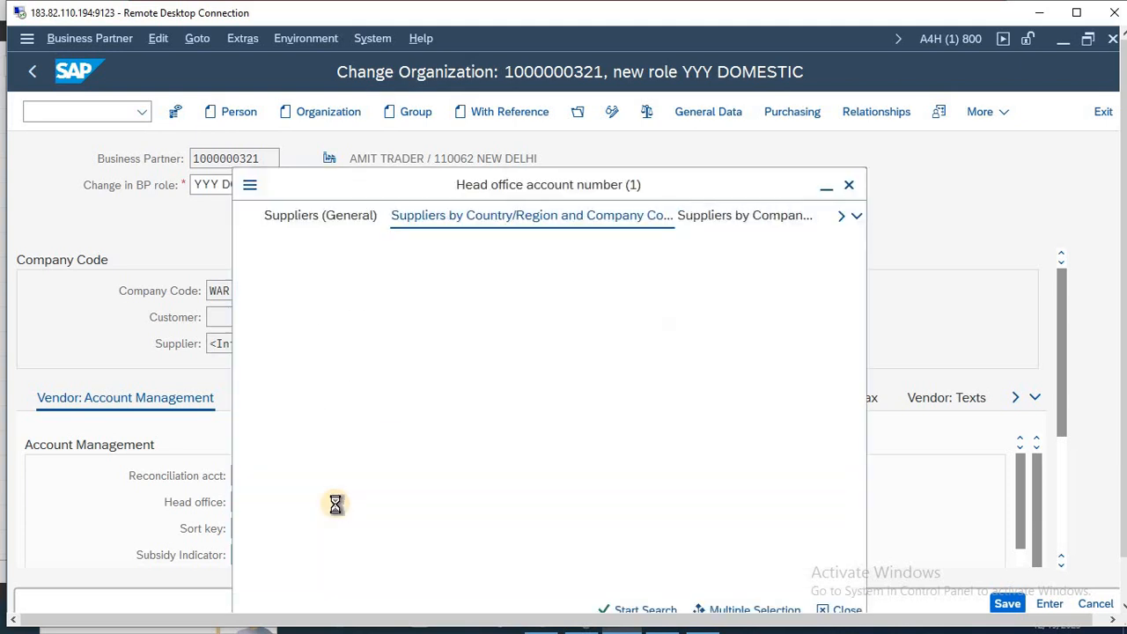
key("Return")
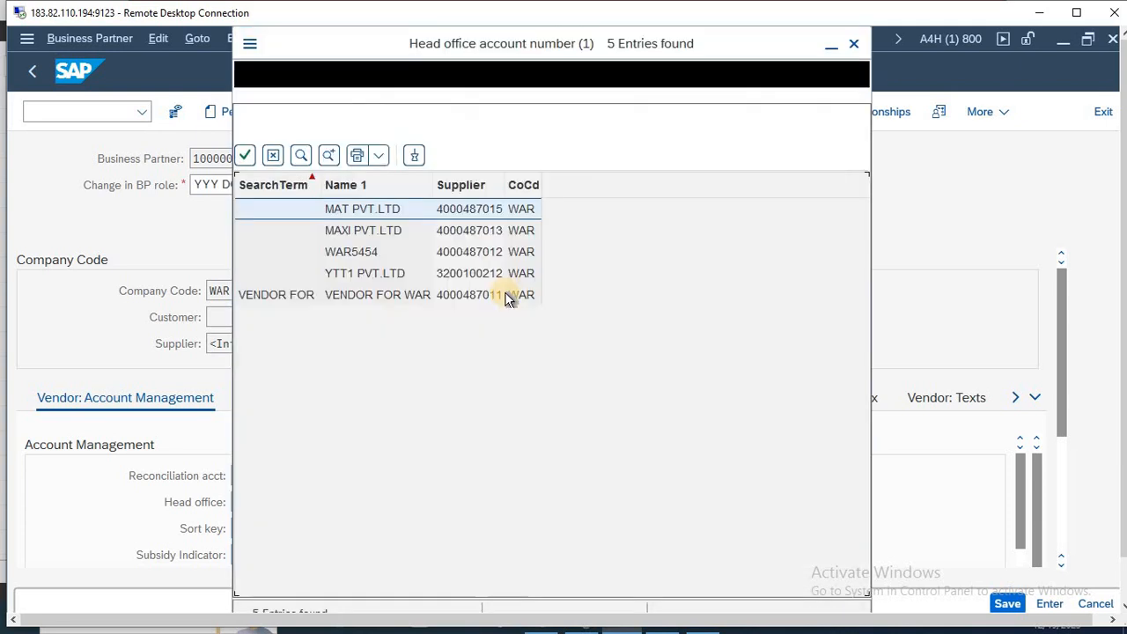
key("Down")
key("Down")
key("Down")
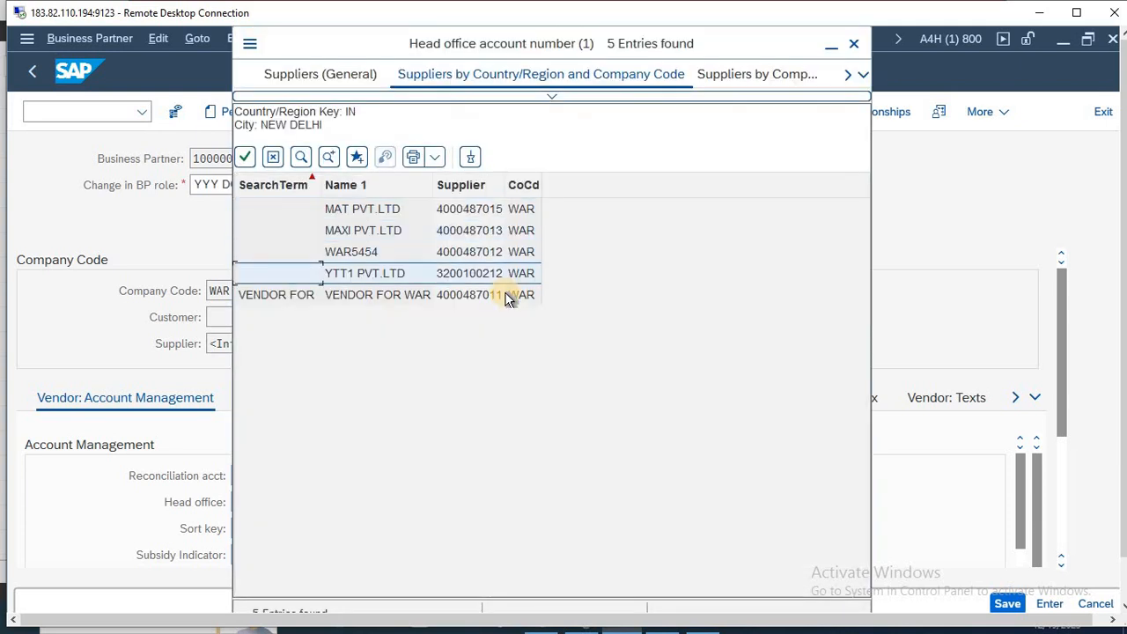
left_click(853, 43)
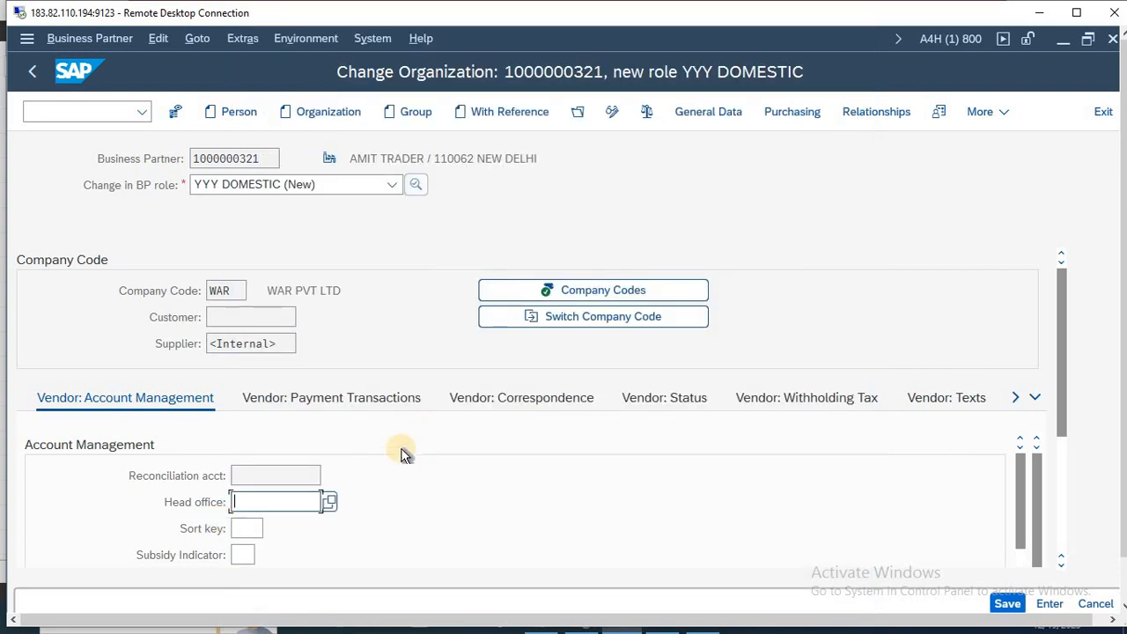
- Open the purchasing data for purchasing organization WAR and set the order currency to INR
left_click(809, 113)
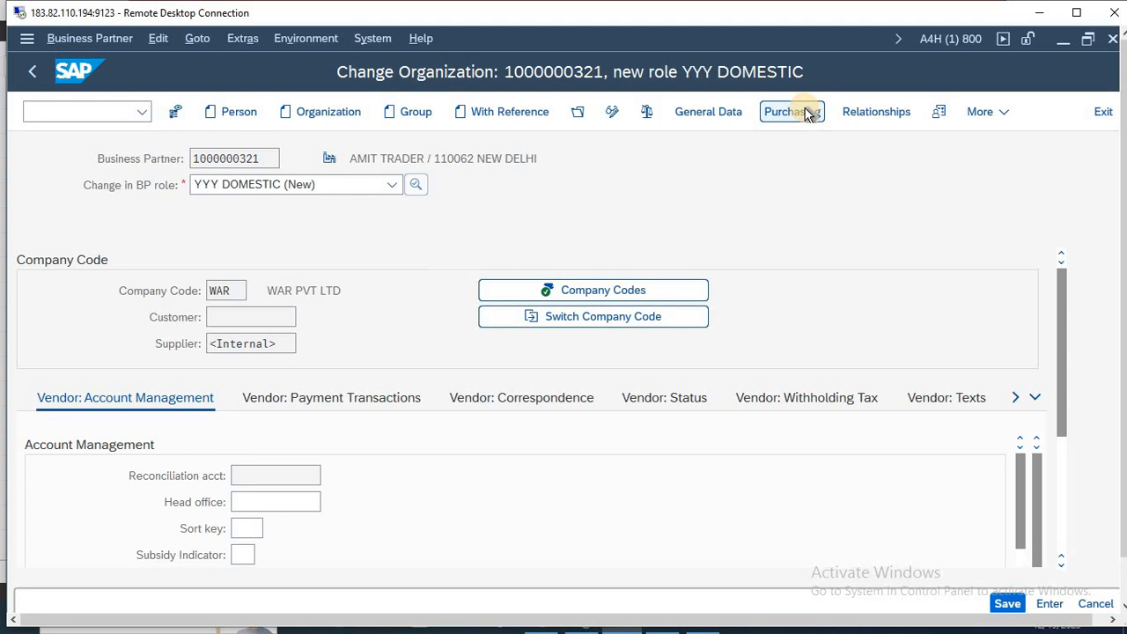
left_click(226, 290)
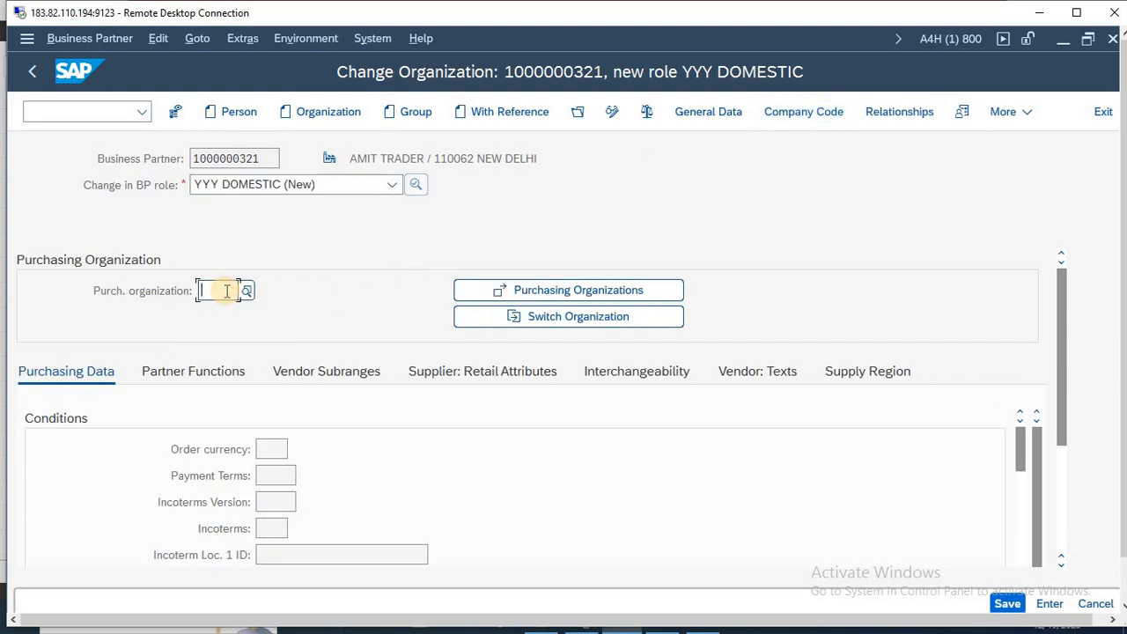
type("WAR")
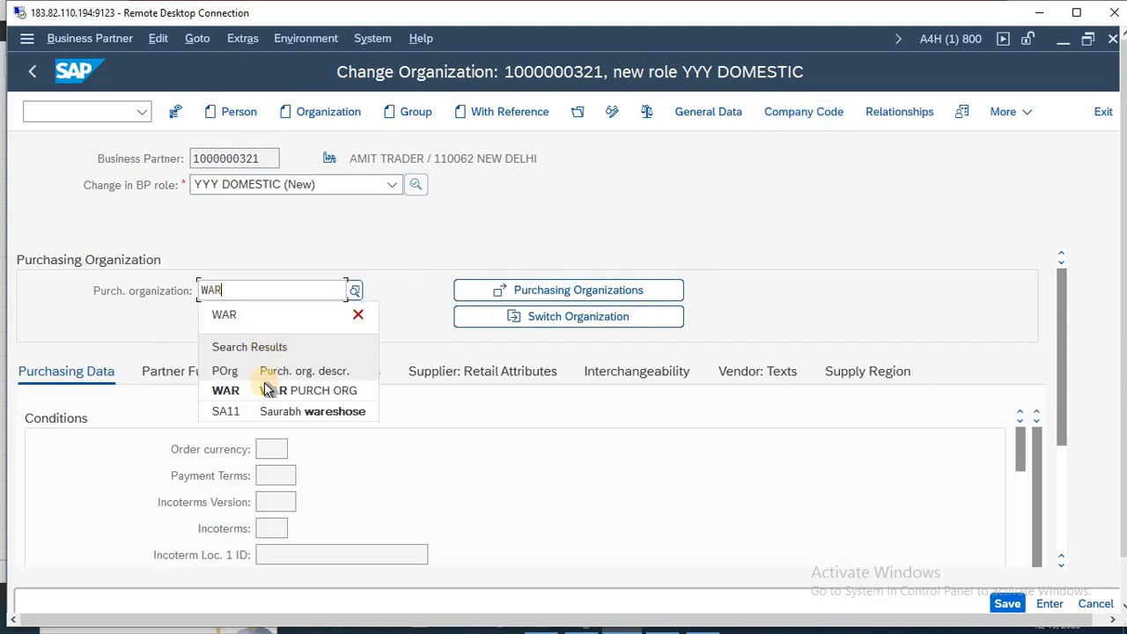
left_click(269, 390)
key("Return")
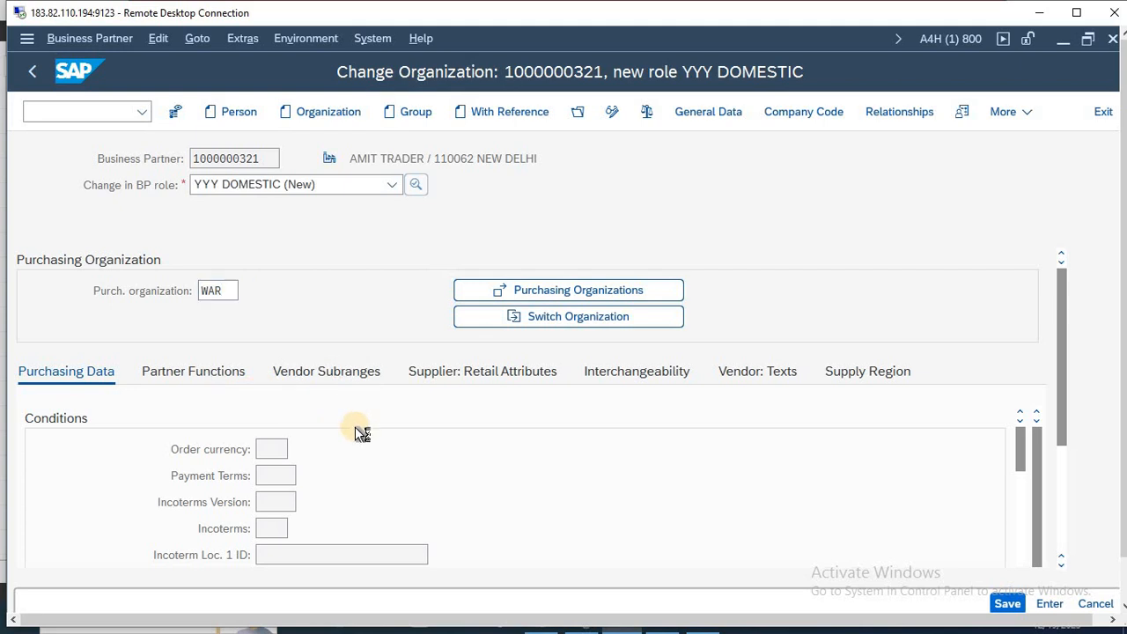
left_click(276, 476)
type("INR")
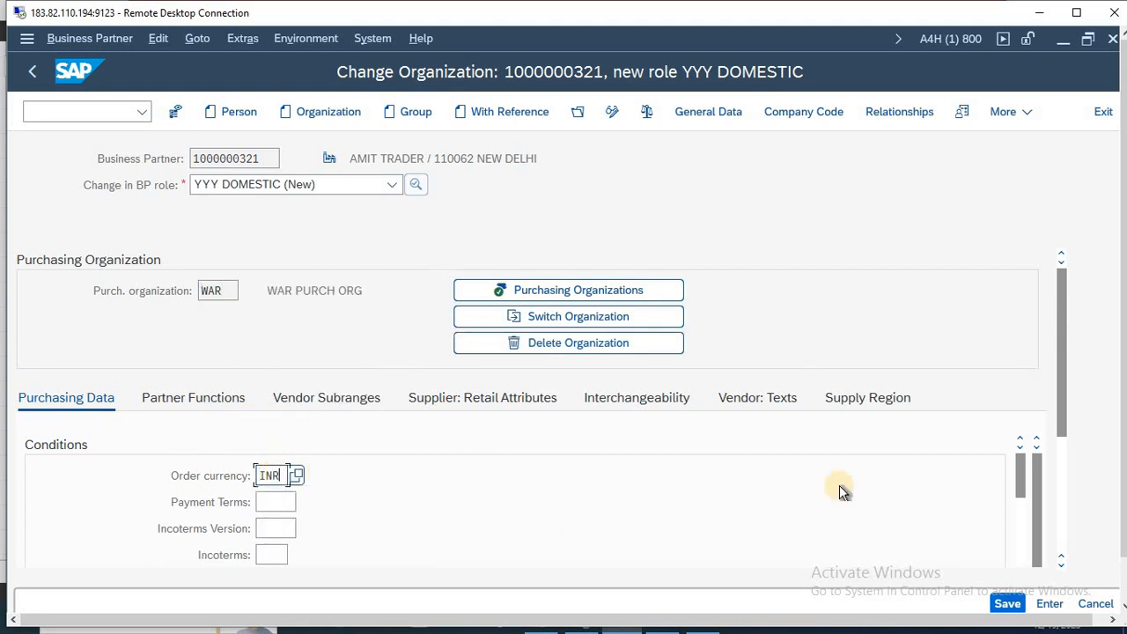
- Enter the salesperson's name in the sales data and enable GR-based and service-based invoice verification
left_click_drag(1065, 355, 1062, 473)
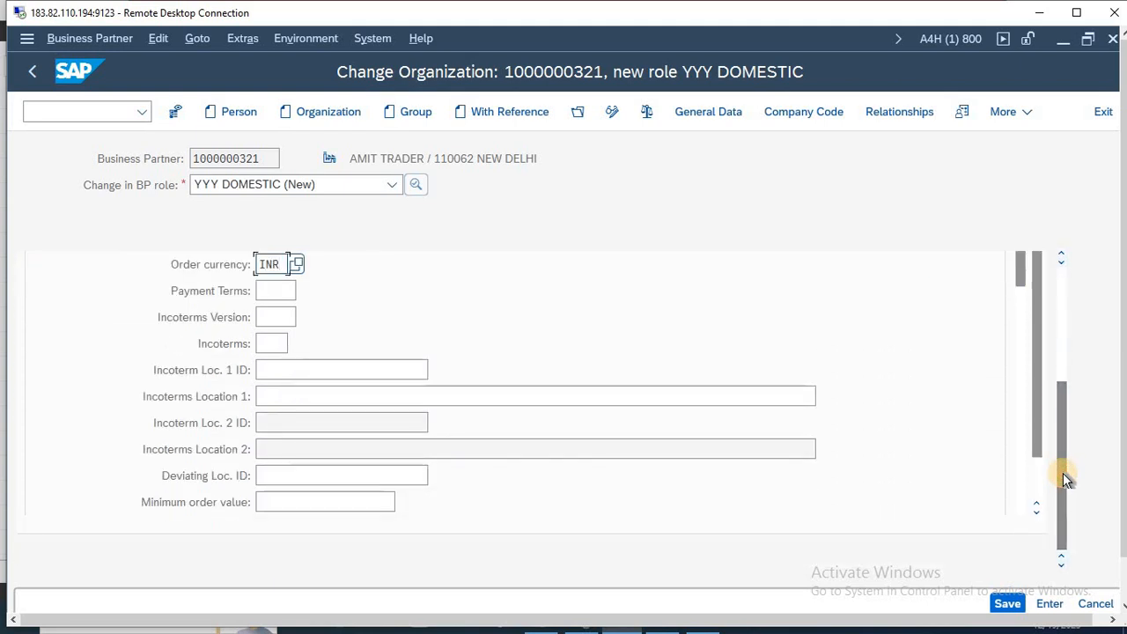
left_click_drag(1018, 264, 1020, 303)
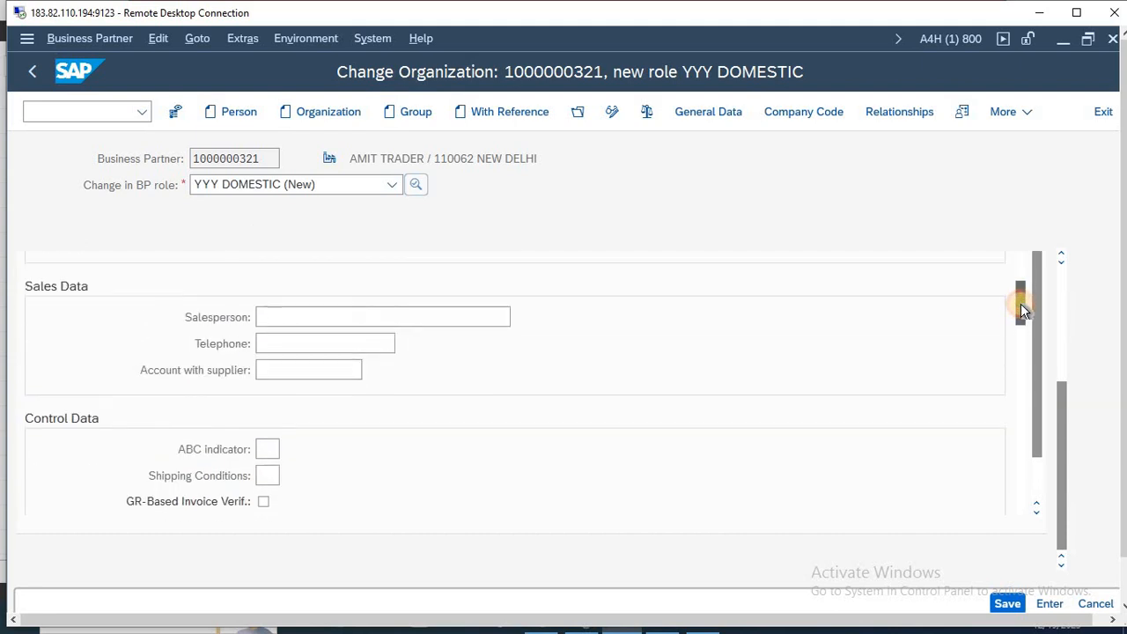
left_click(467, 308)
type("AJAY")
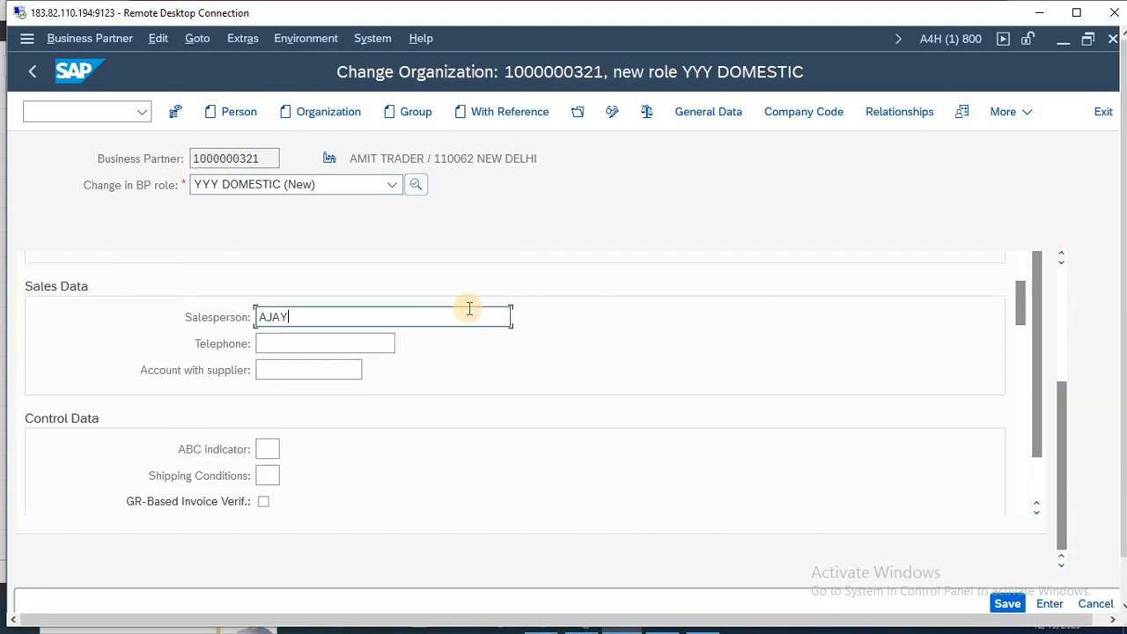
left_click(264, 501)
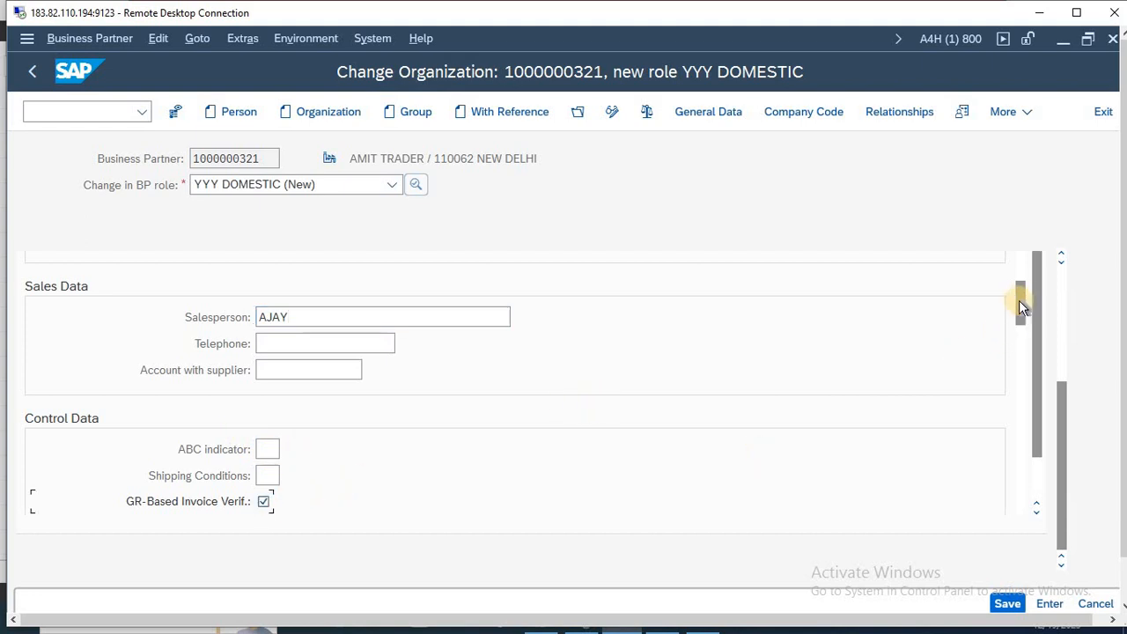
left_click_drag(1022, 296, 1025, 332)
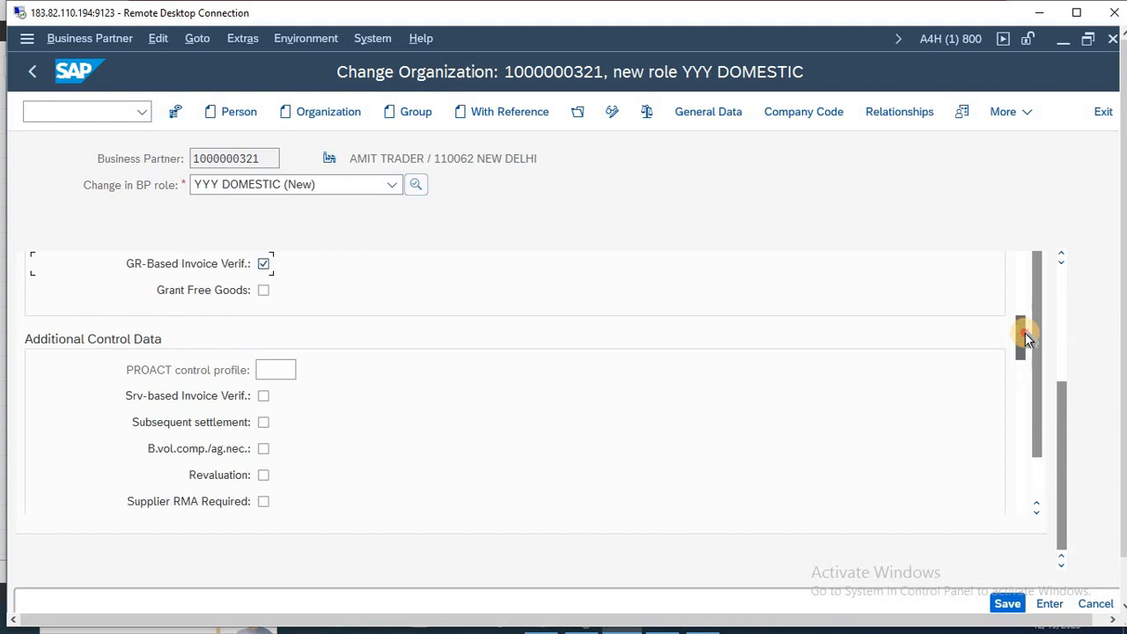
left_click(262, 397)
- Set the purchasing group in the default values for material to 001
left_click_drag(1022, 337, 1020, 395)
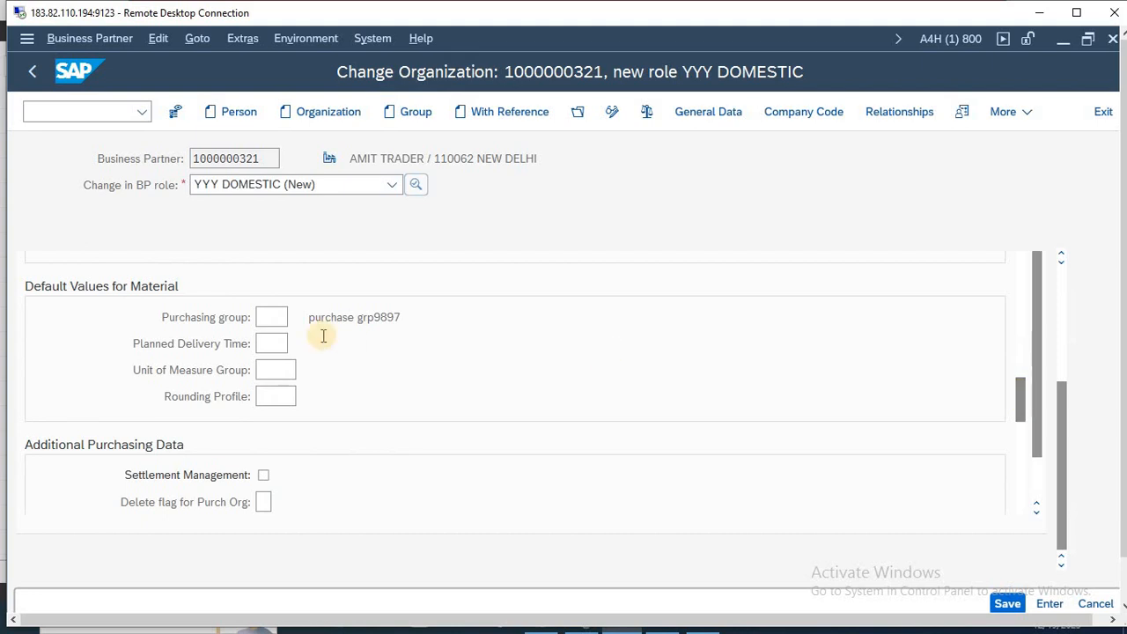
left_click(269, 318)
type("001")
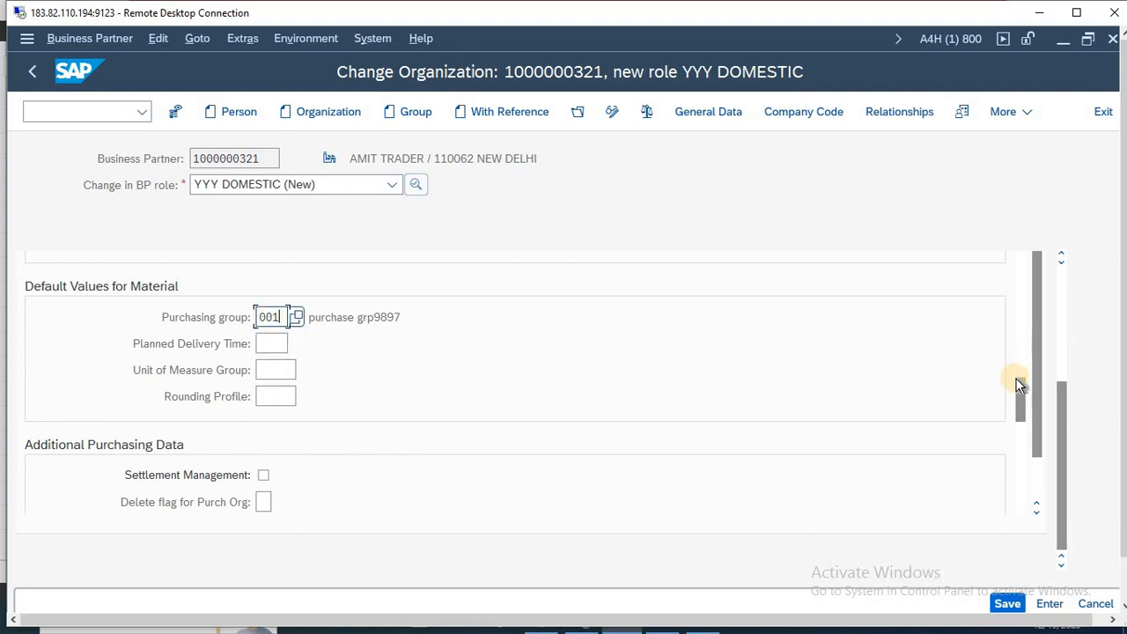
- Assign supplier schema group 03, Schema Group for Carrier, in the additional purchasing data
left_click_drag(1021, 387, 1022, 410)
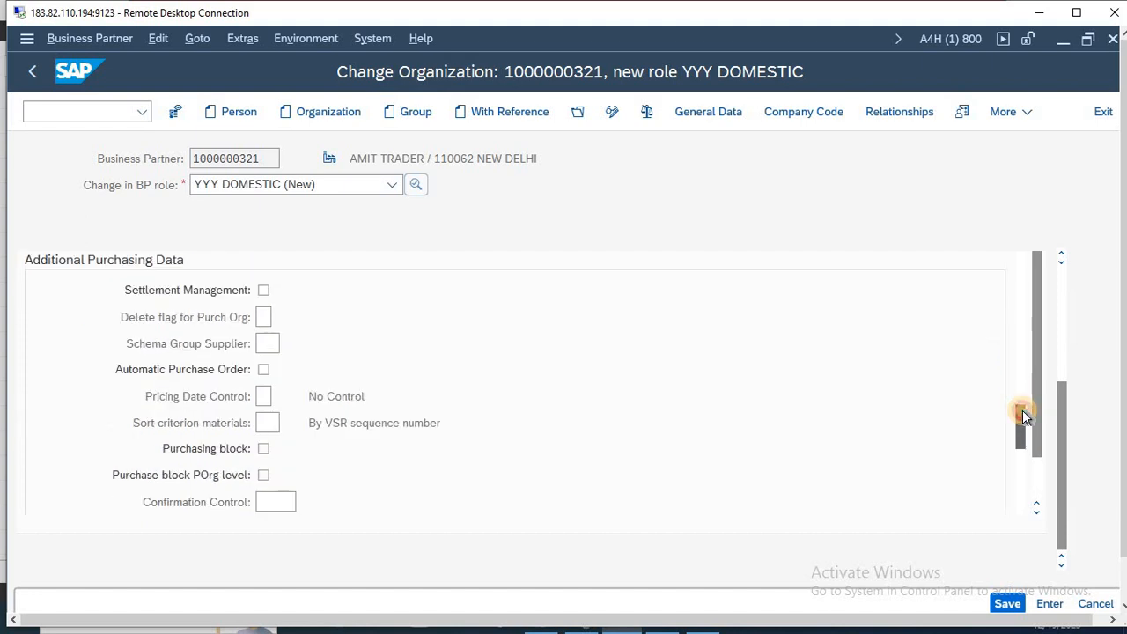
left_click(267, 343)
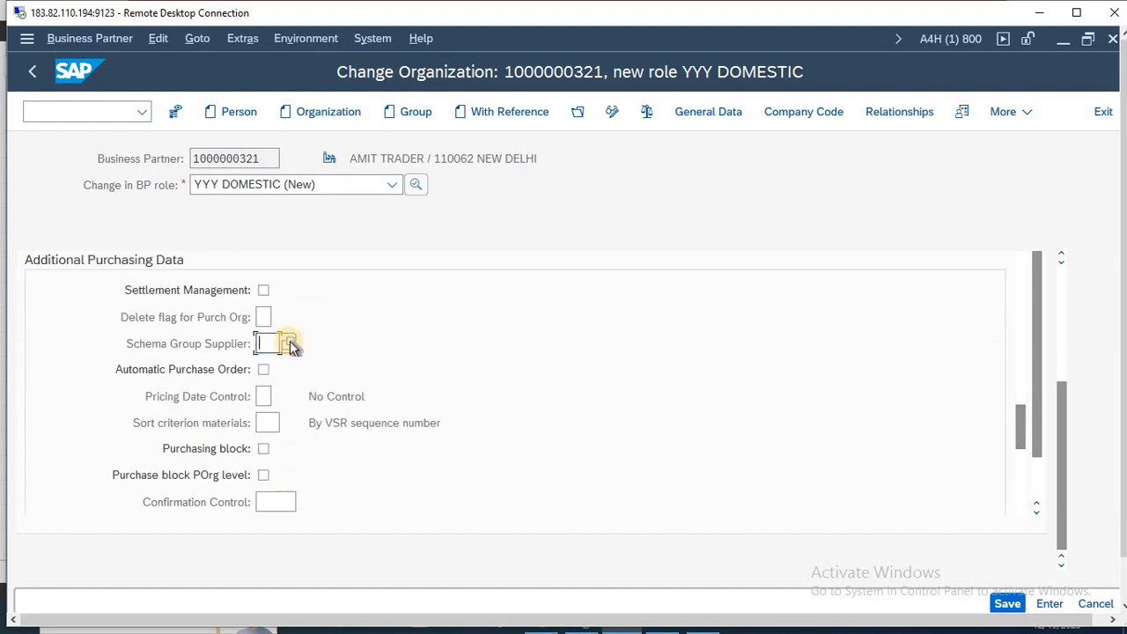
left_click(289, 343)
key("Down")
key("Down")
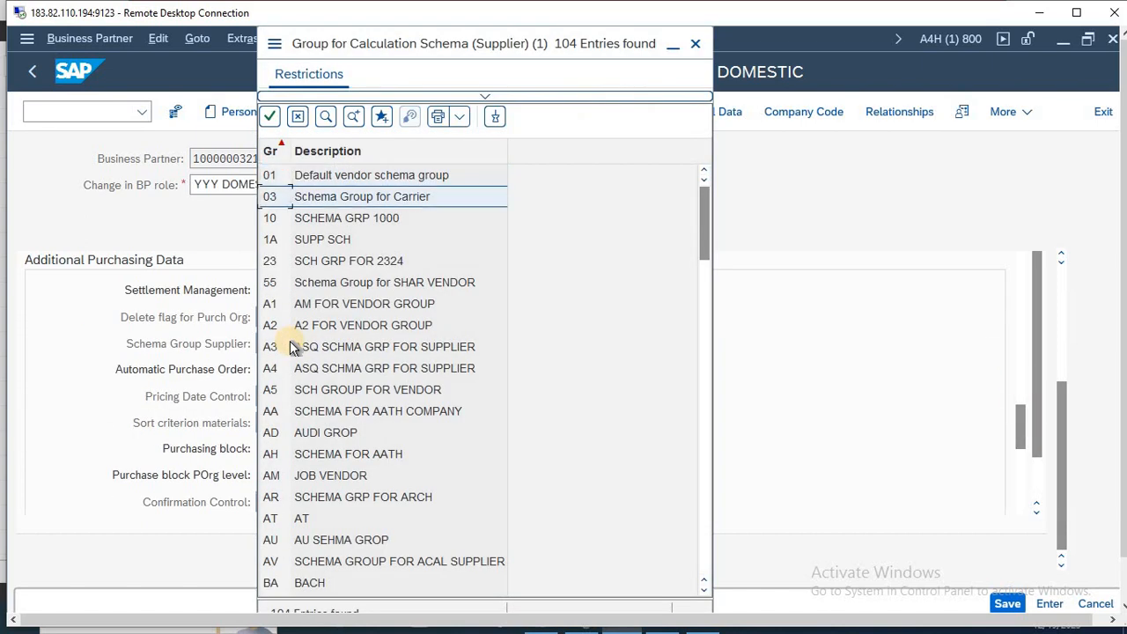
key("Up")
key("Return")
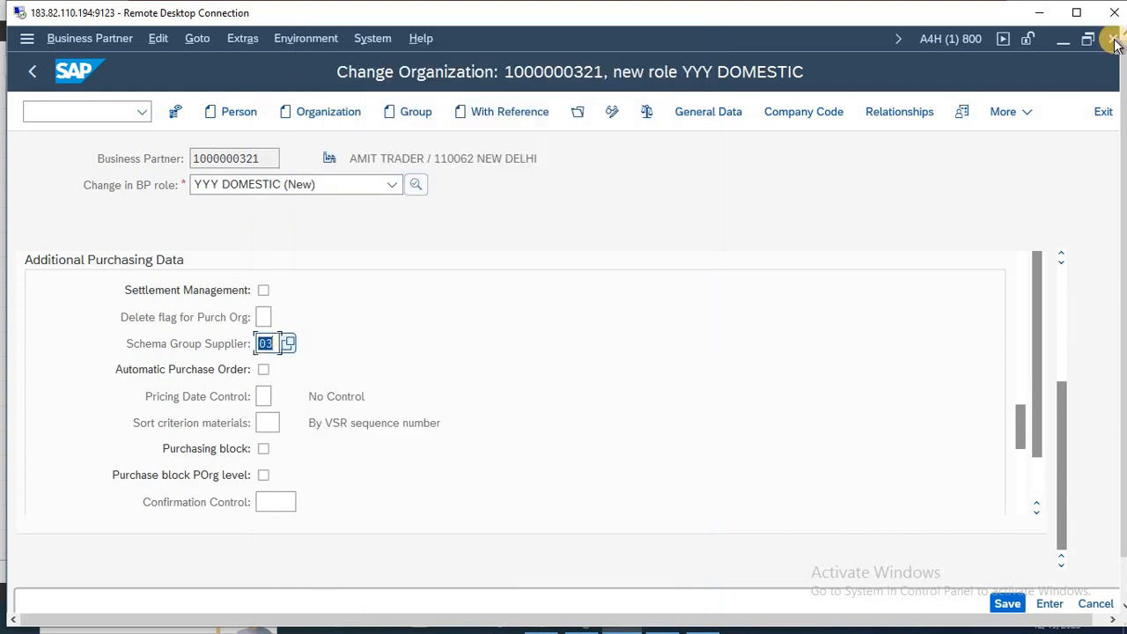
- Switch to the Notepad notes and check the codes recorded there, down to the last line
left_click(1076, 13)
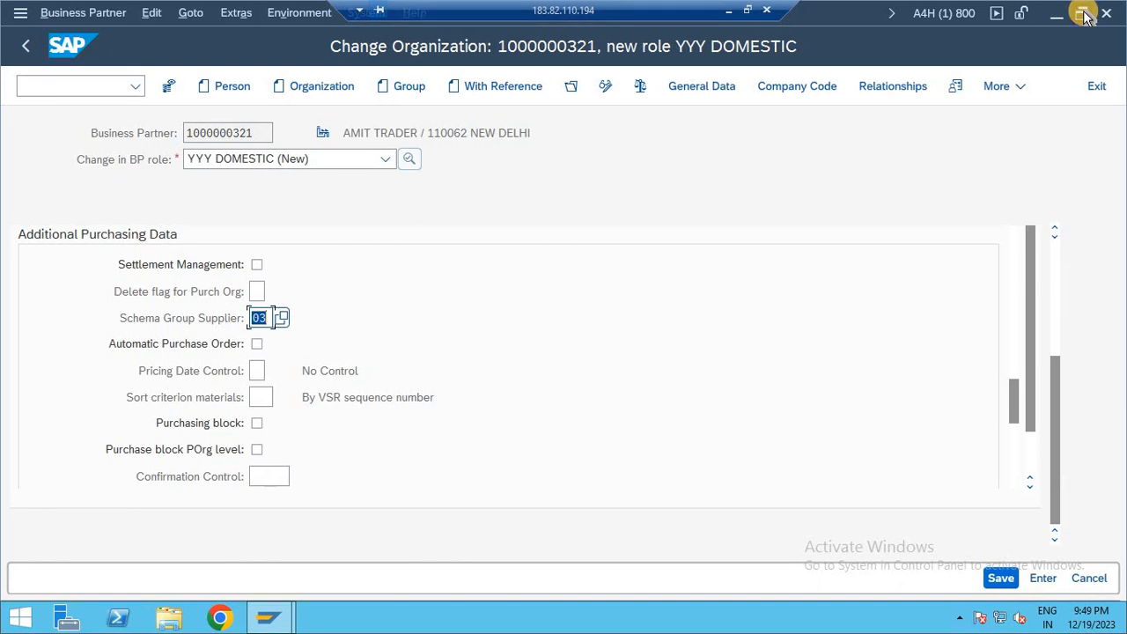
left_click(746, 9)
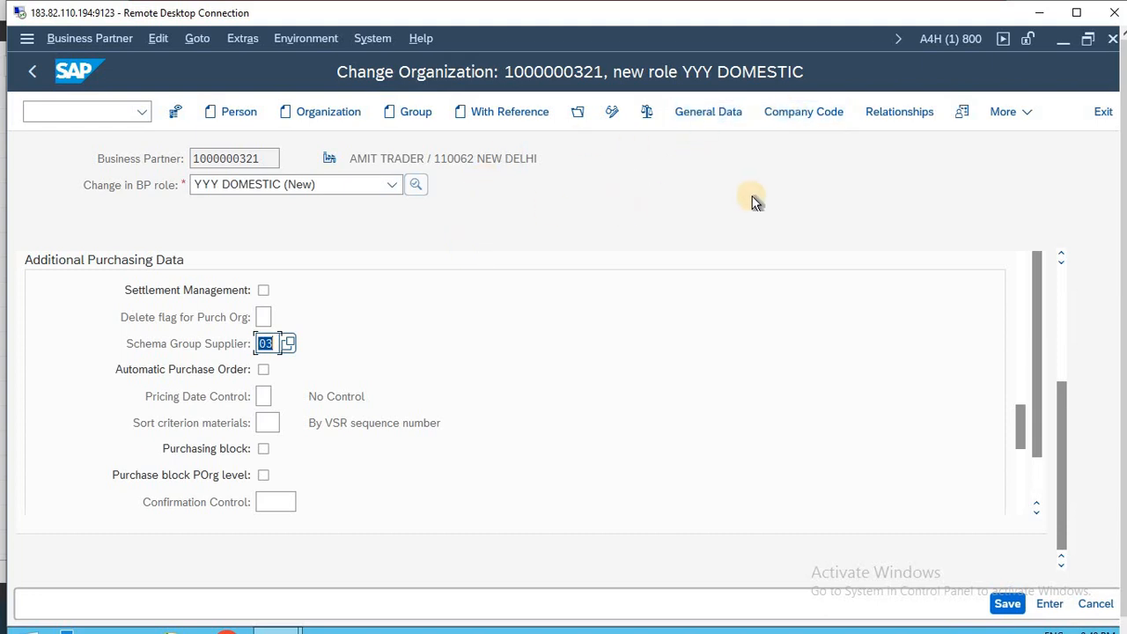
left_click(1042, 11)
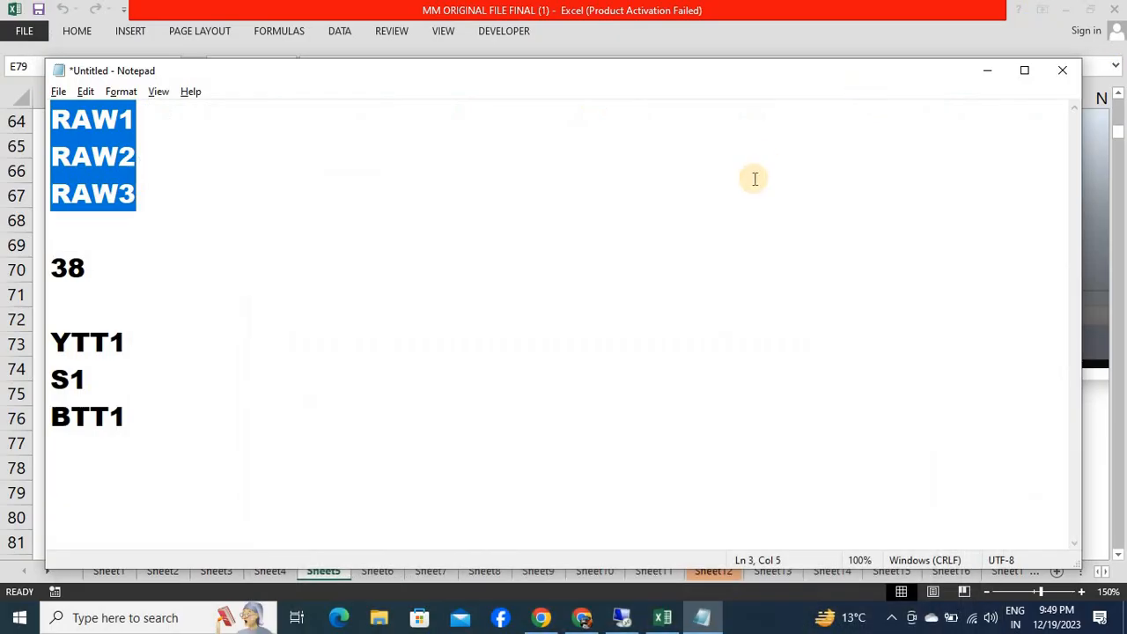
left_click(436, 382)
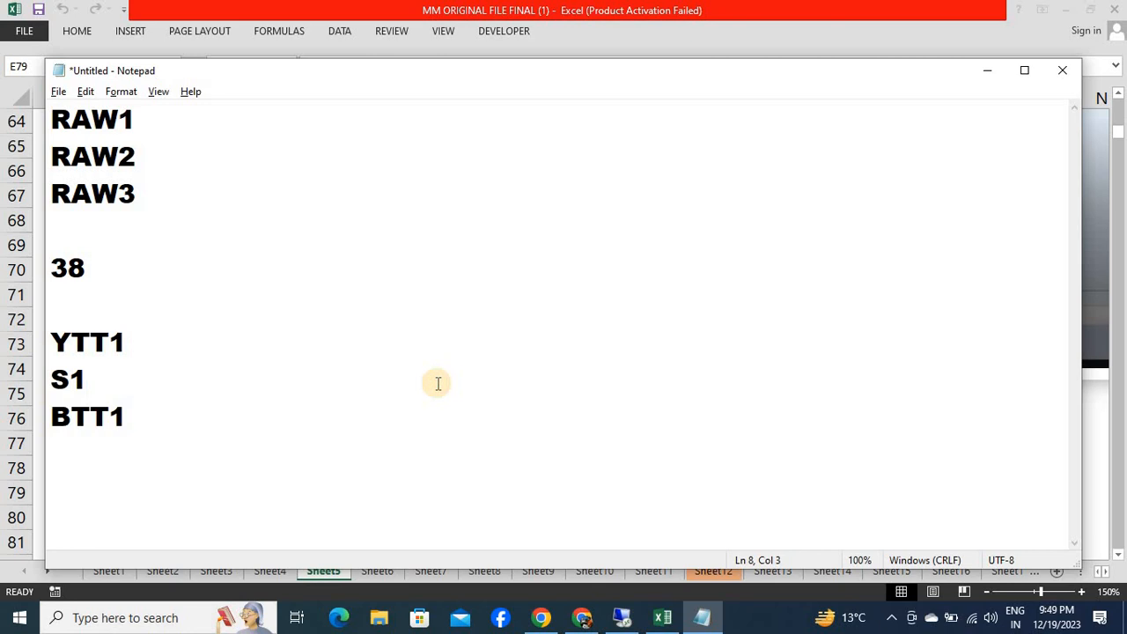
key("Down")
key("Down")
key("Down")
left_click(704, 417)
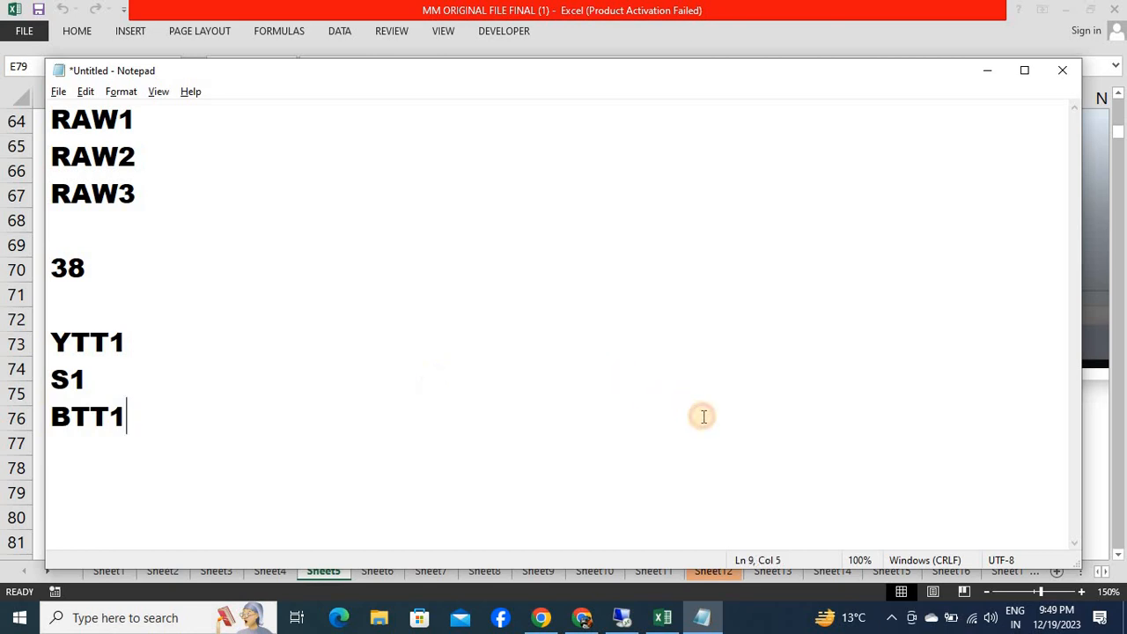